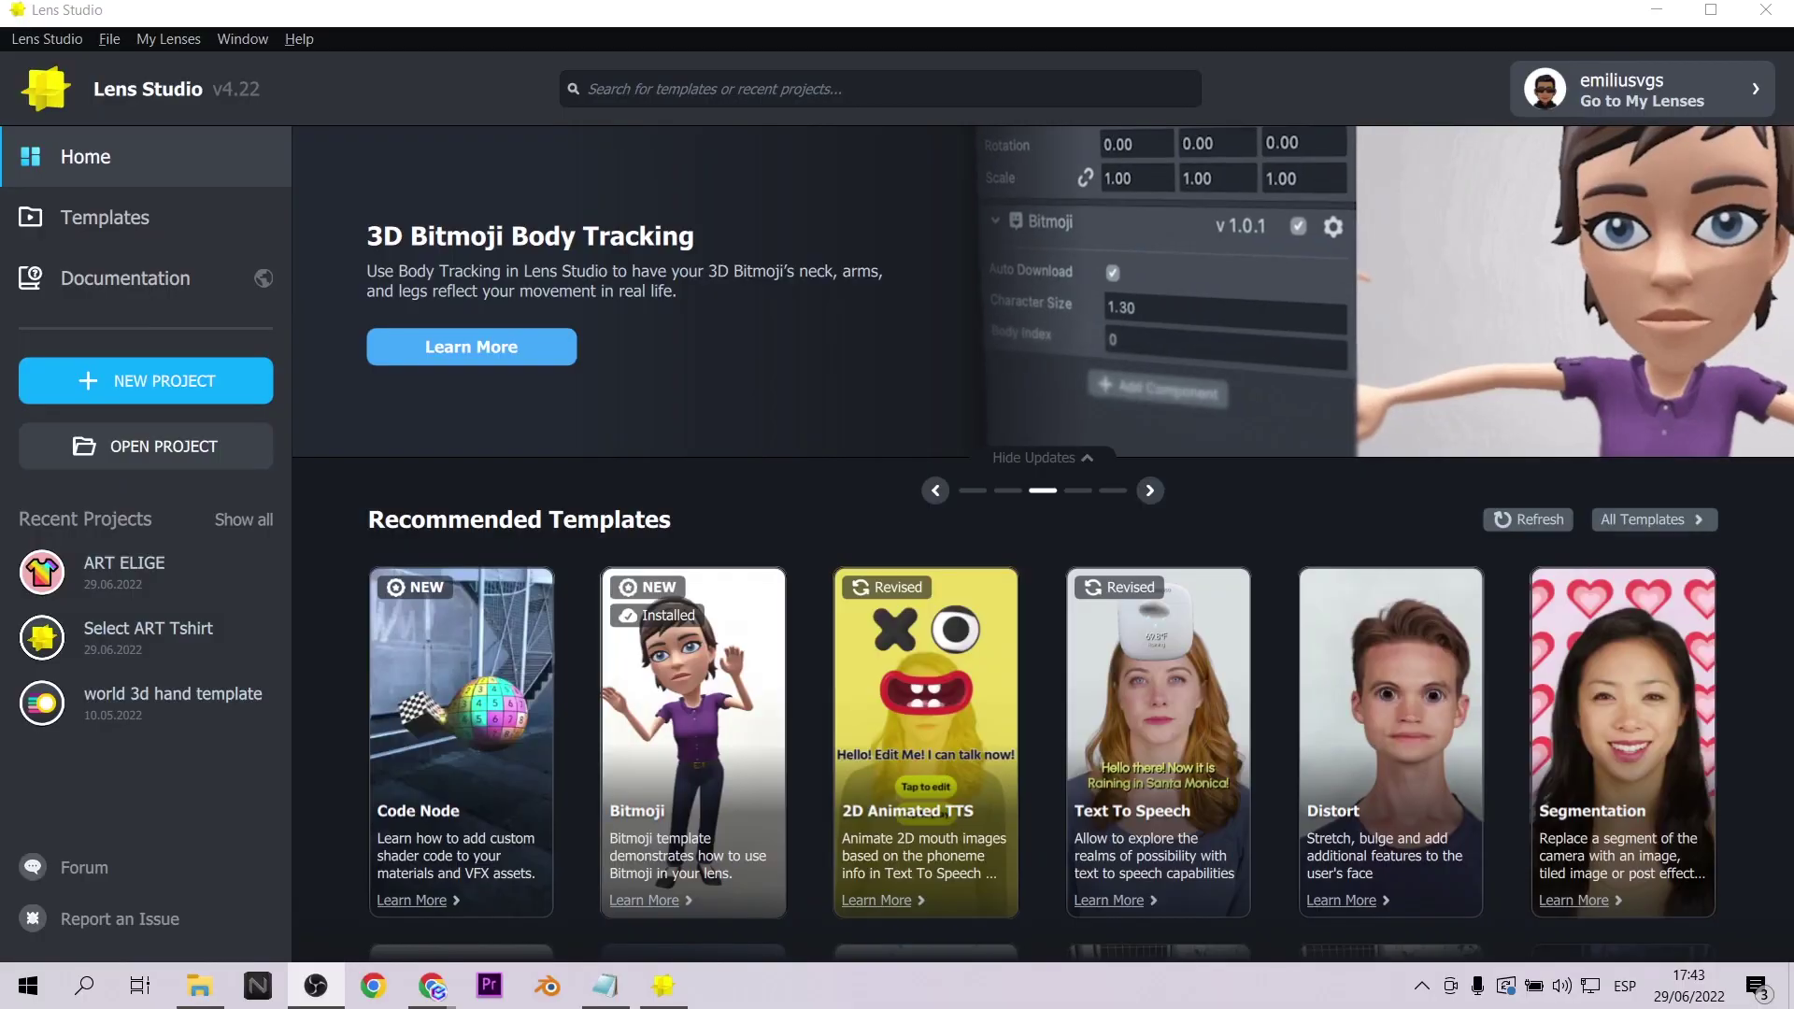
Step: Scroll the Home page's Recommended Templates down to the Animated Object card
scroll(1392, 497, "down", 10)
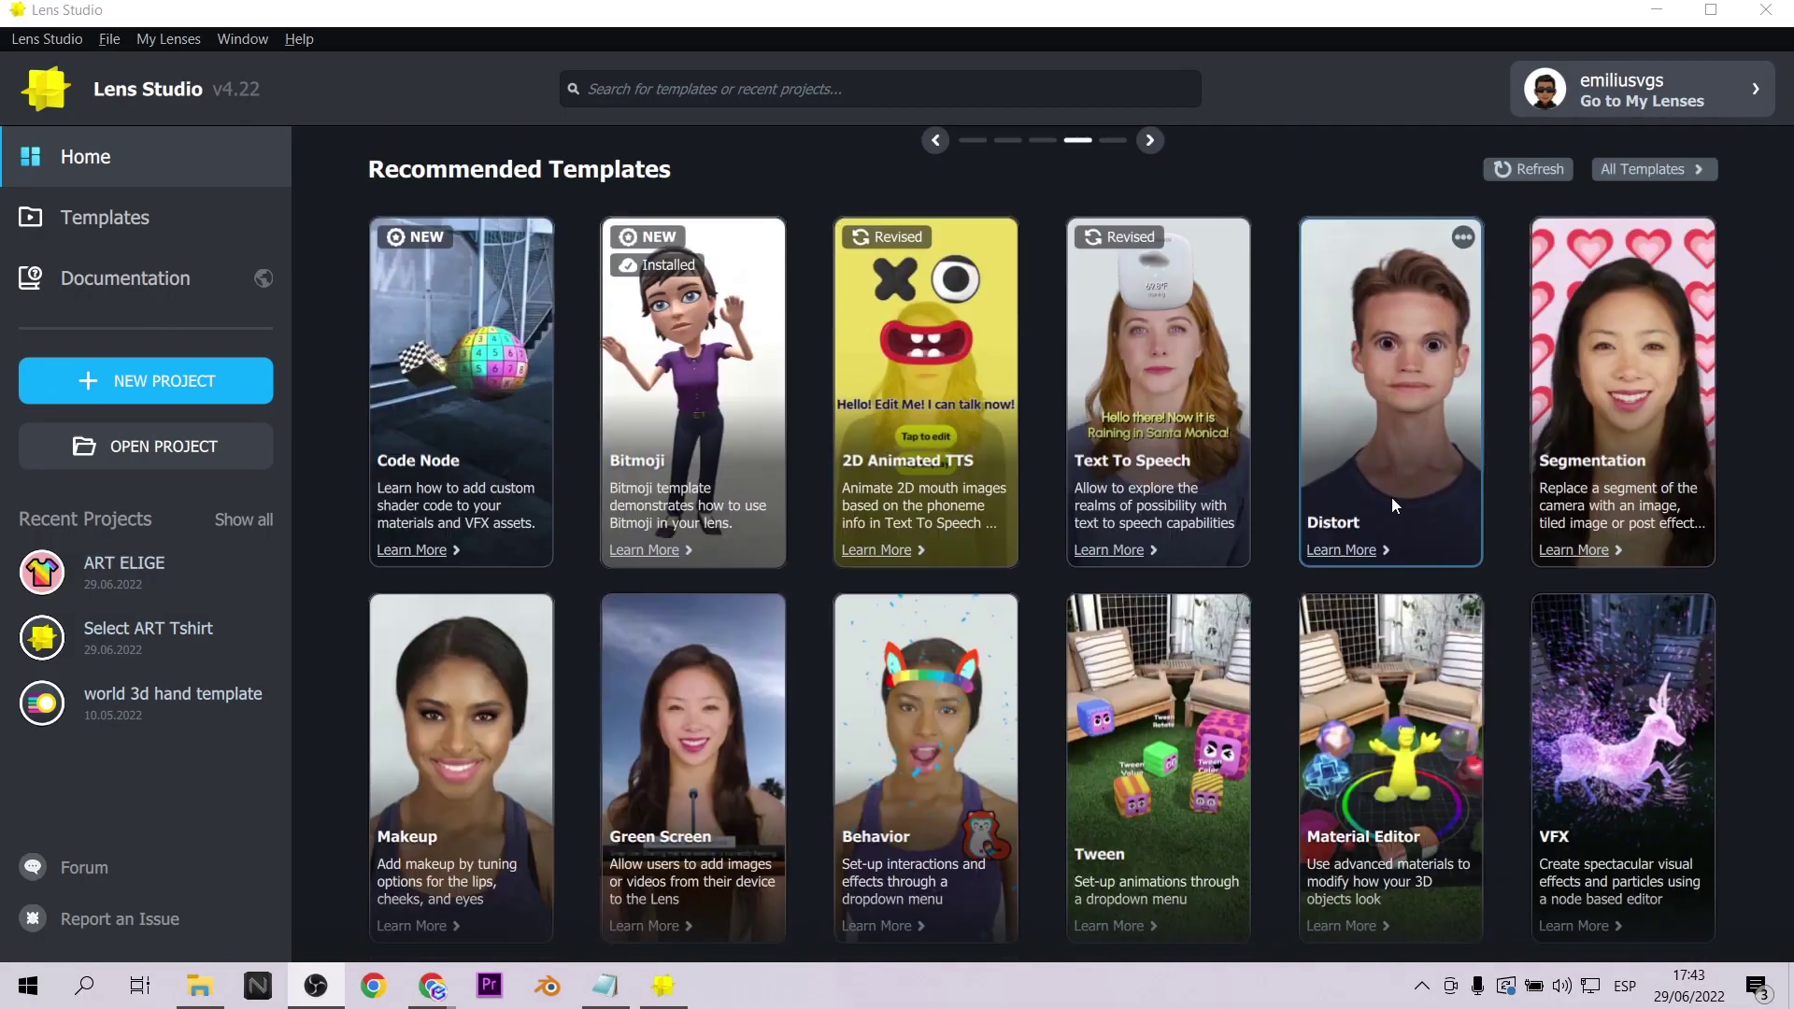
scroll(1493, 489, "down", 1)
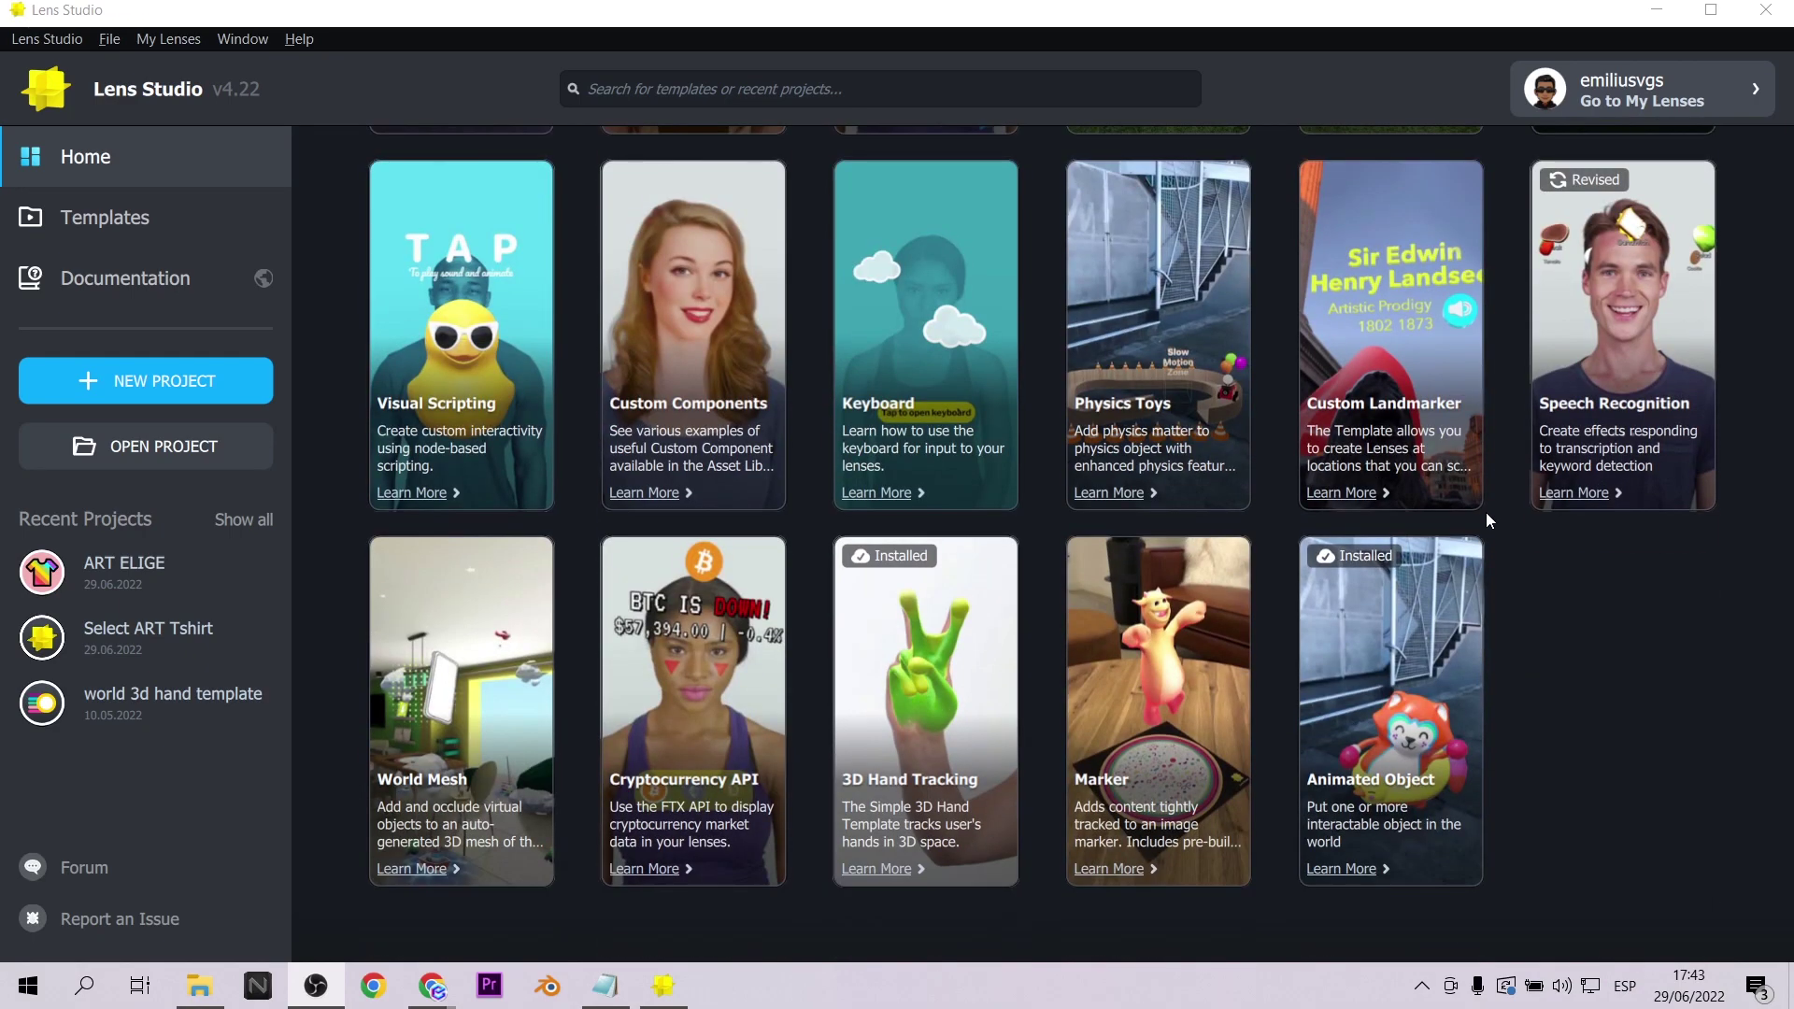
Step: Start a new project from the Animated Object template
left_click(1361, 680)
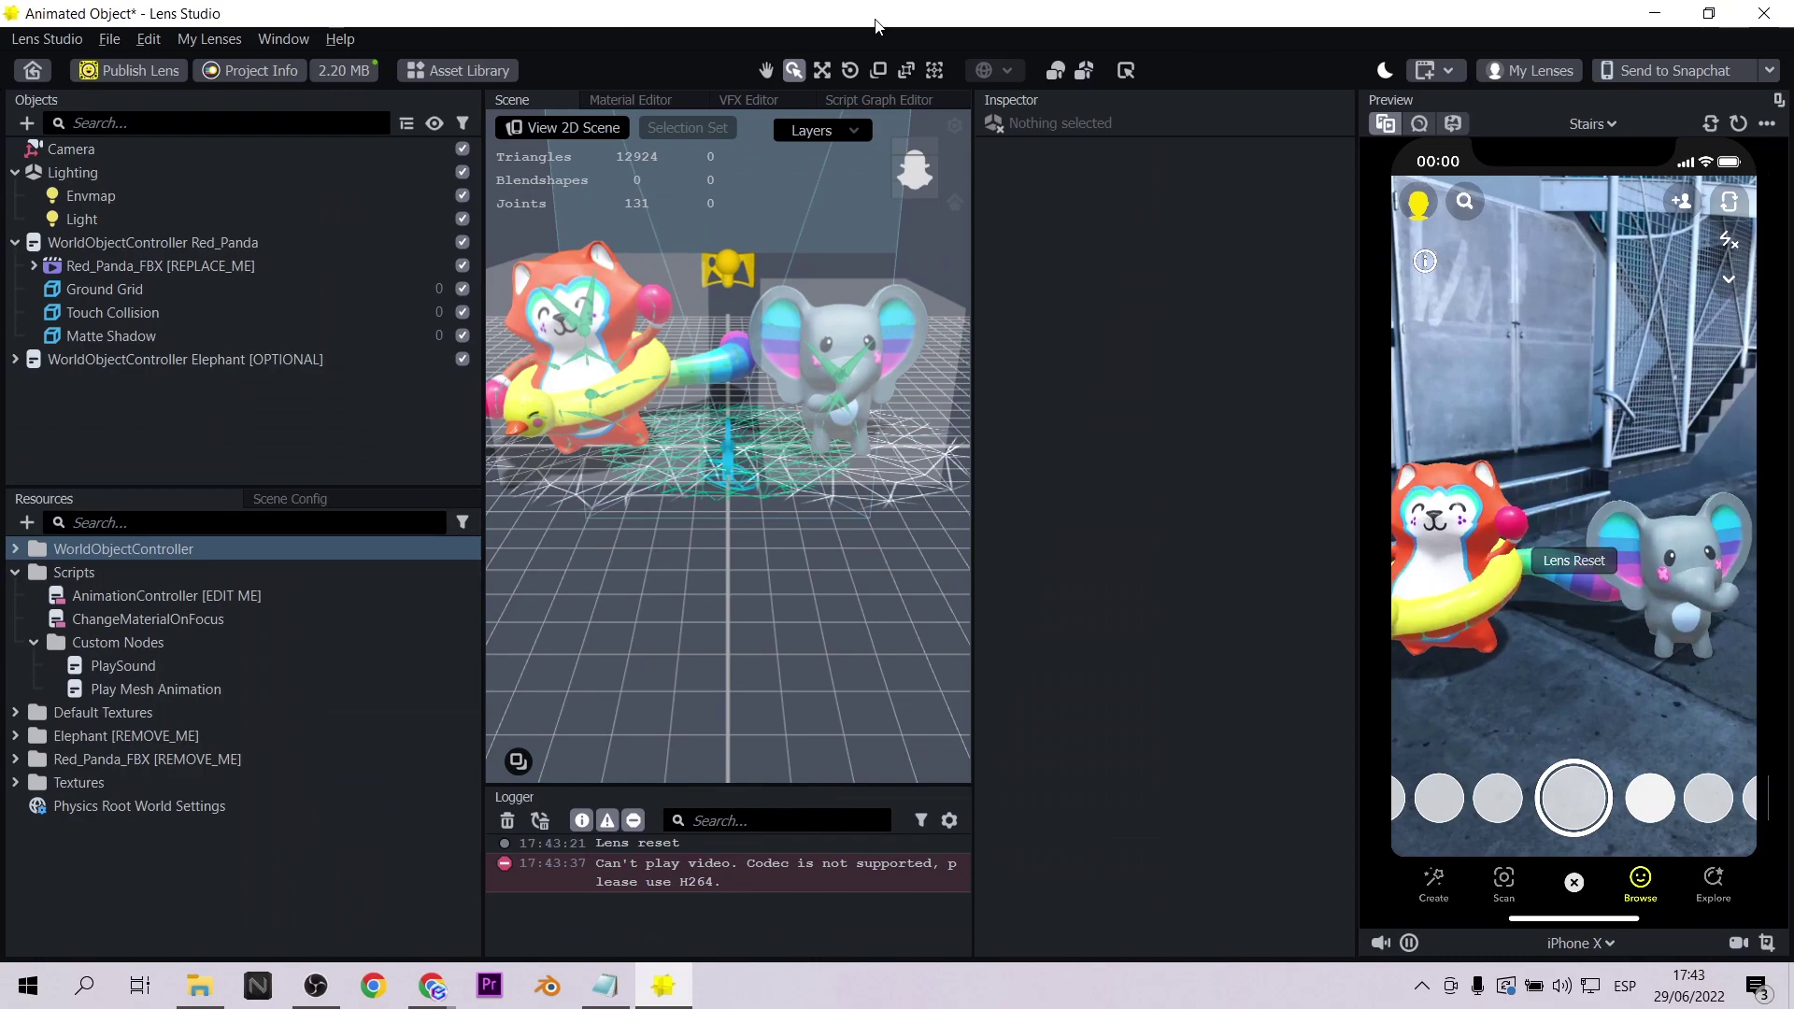
scroll(770, 405, "down", 5)
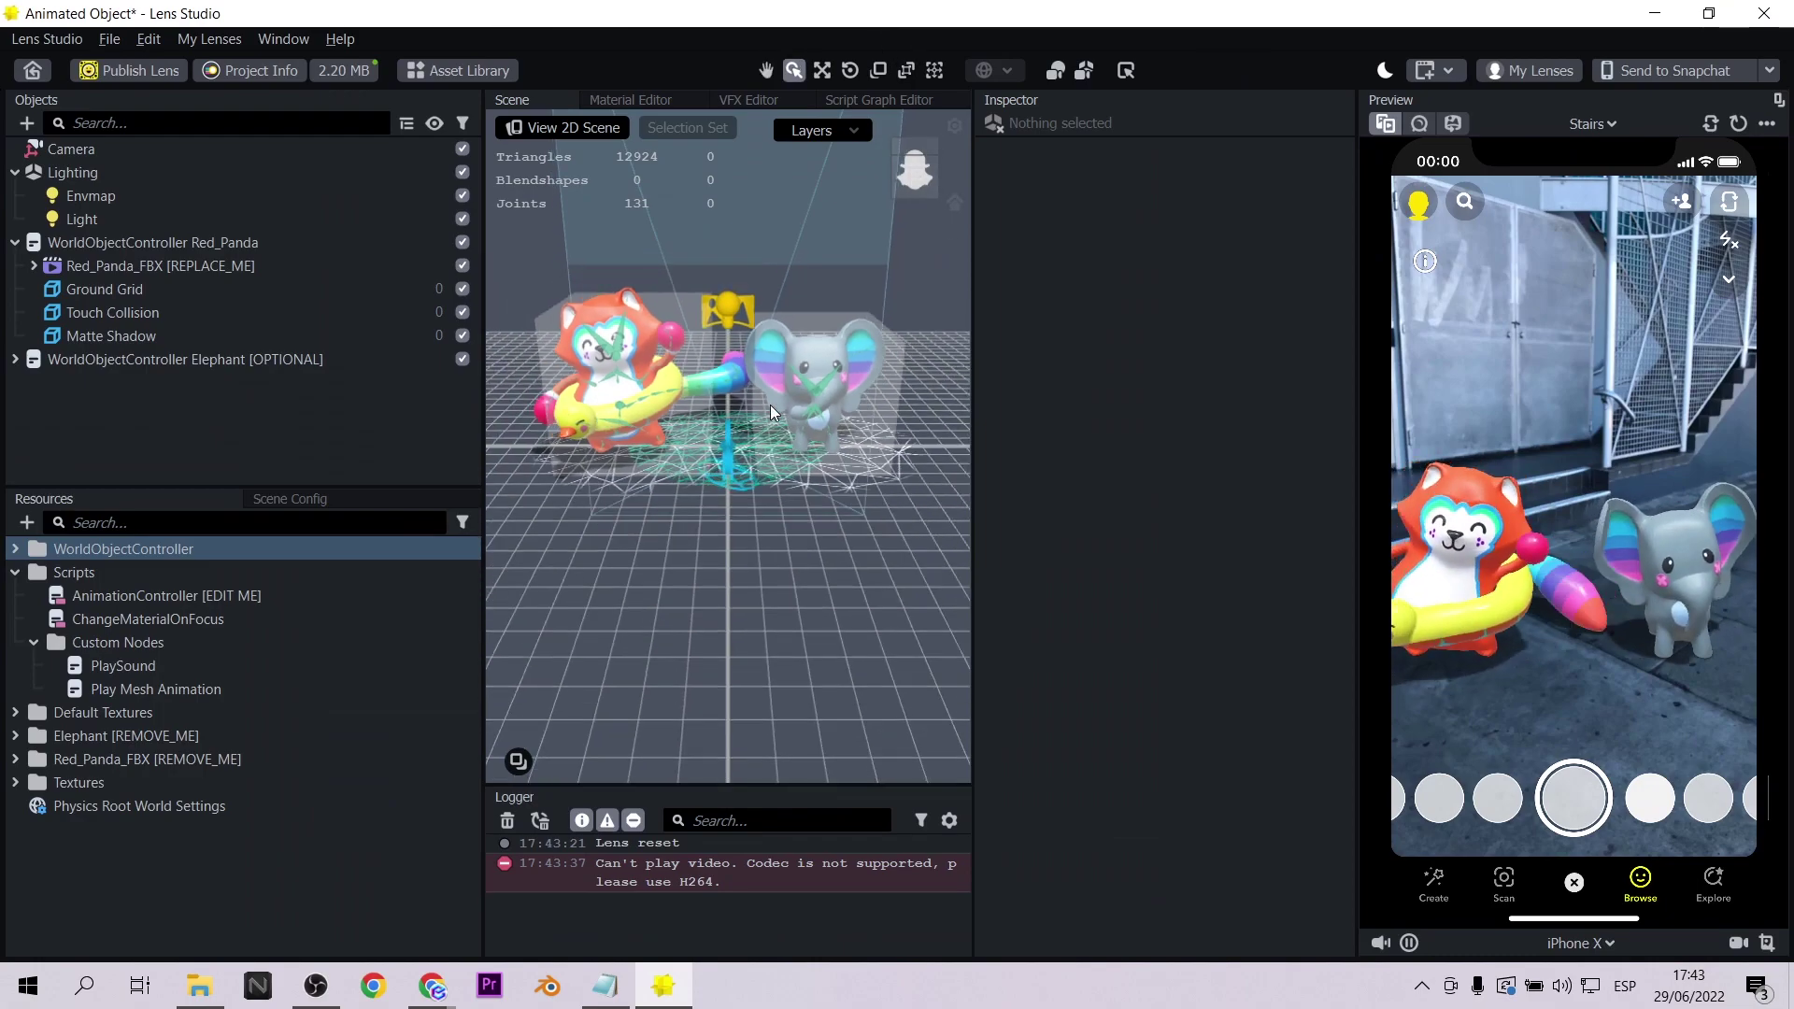
scroll(769, 413, "up", 3)
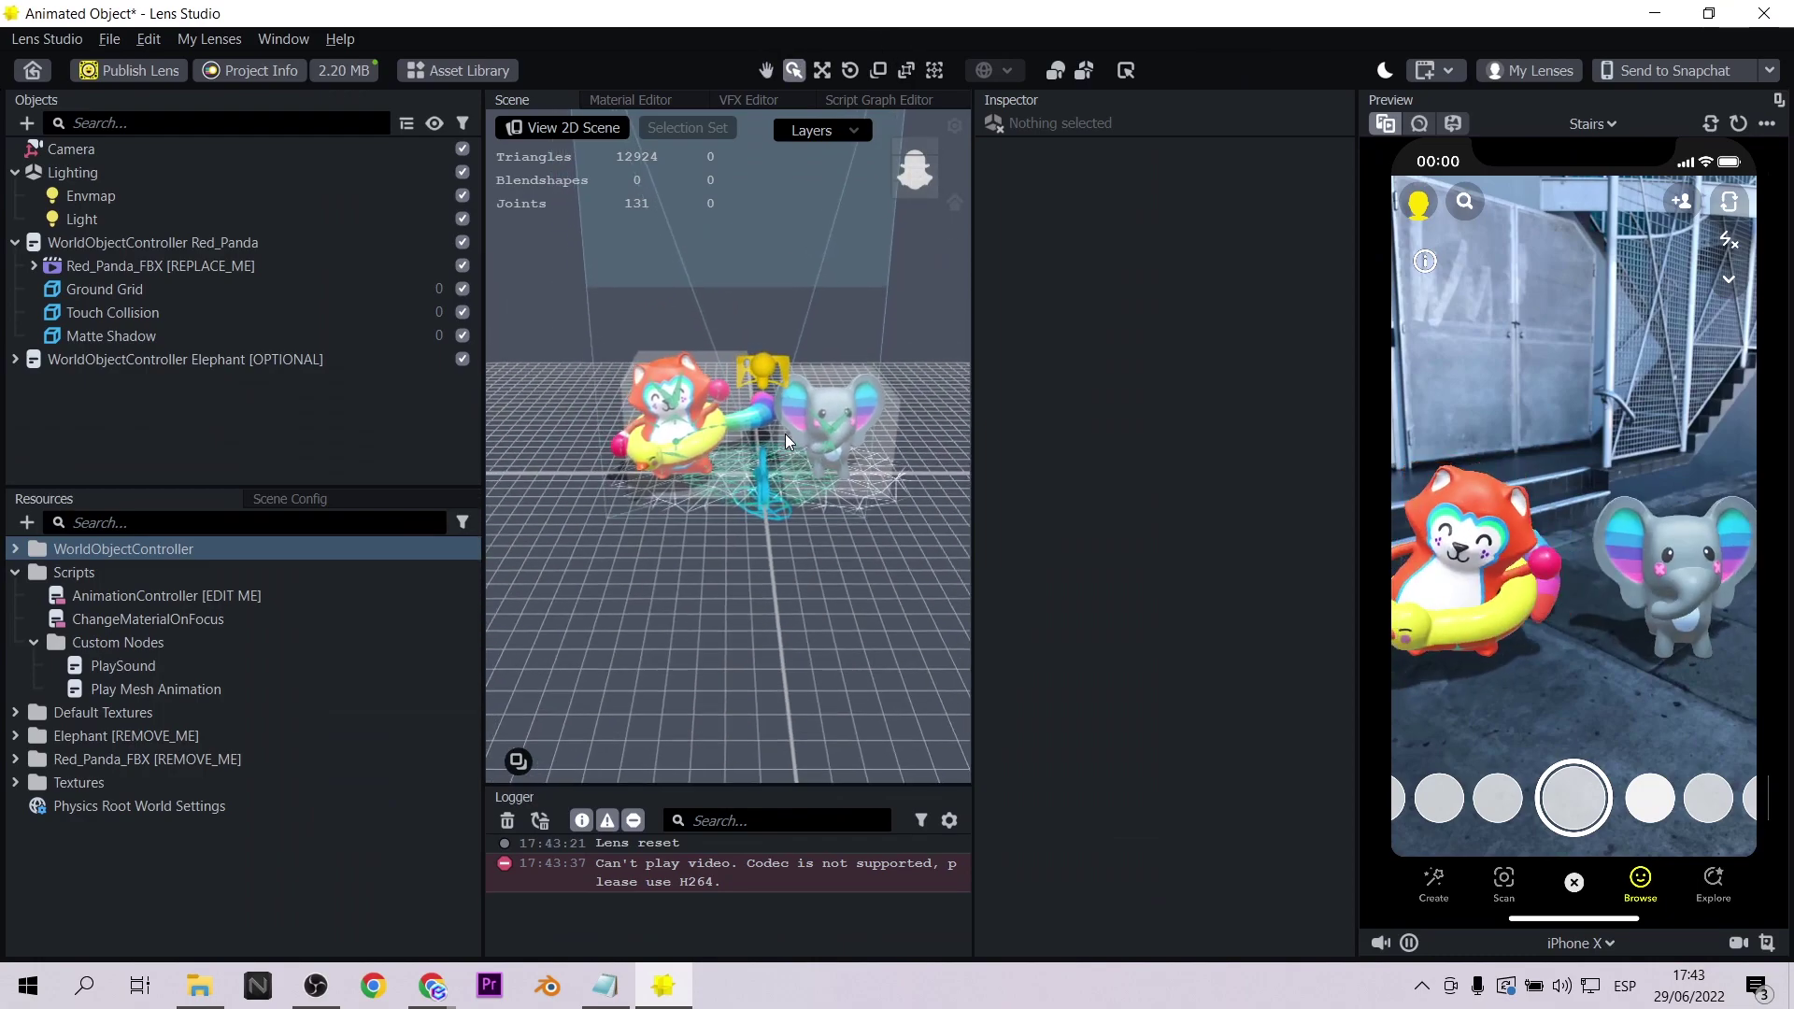
scroll(783, 427, "up", 2)
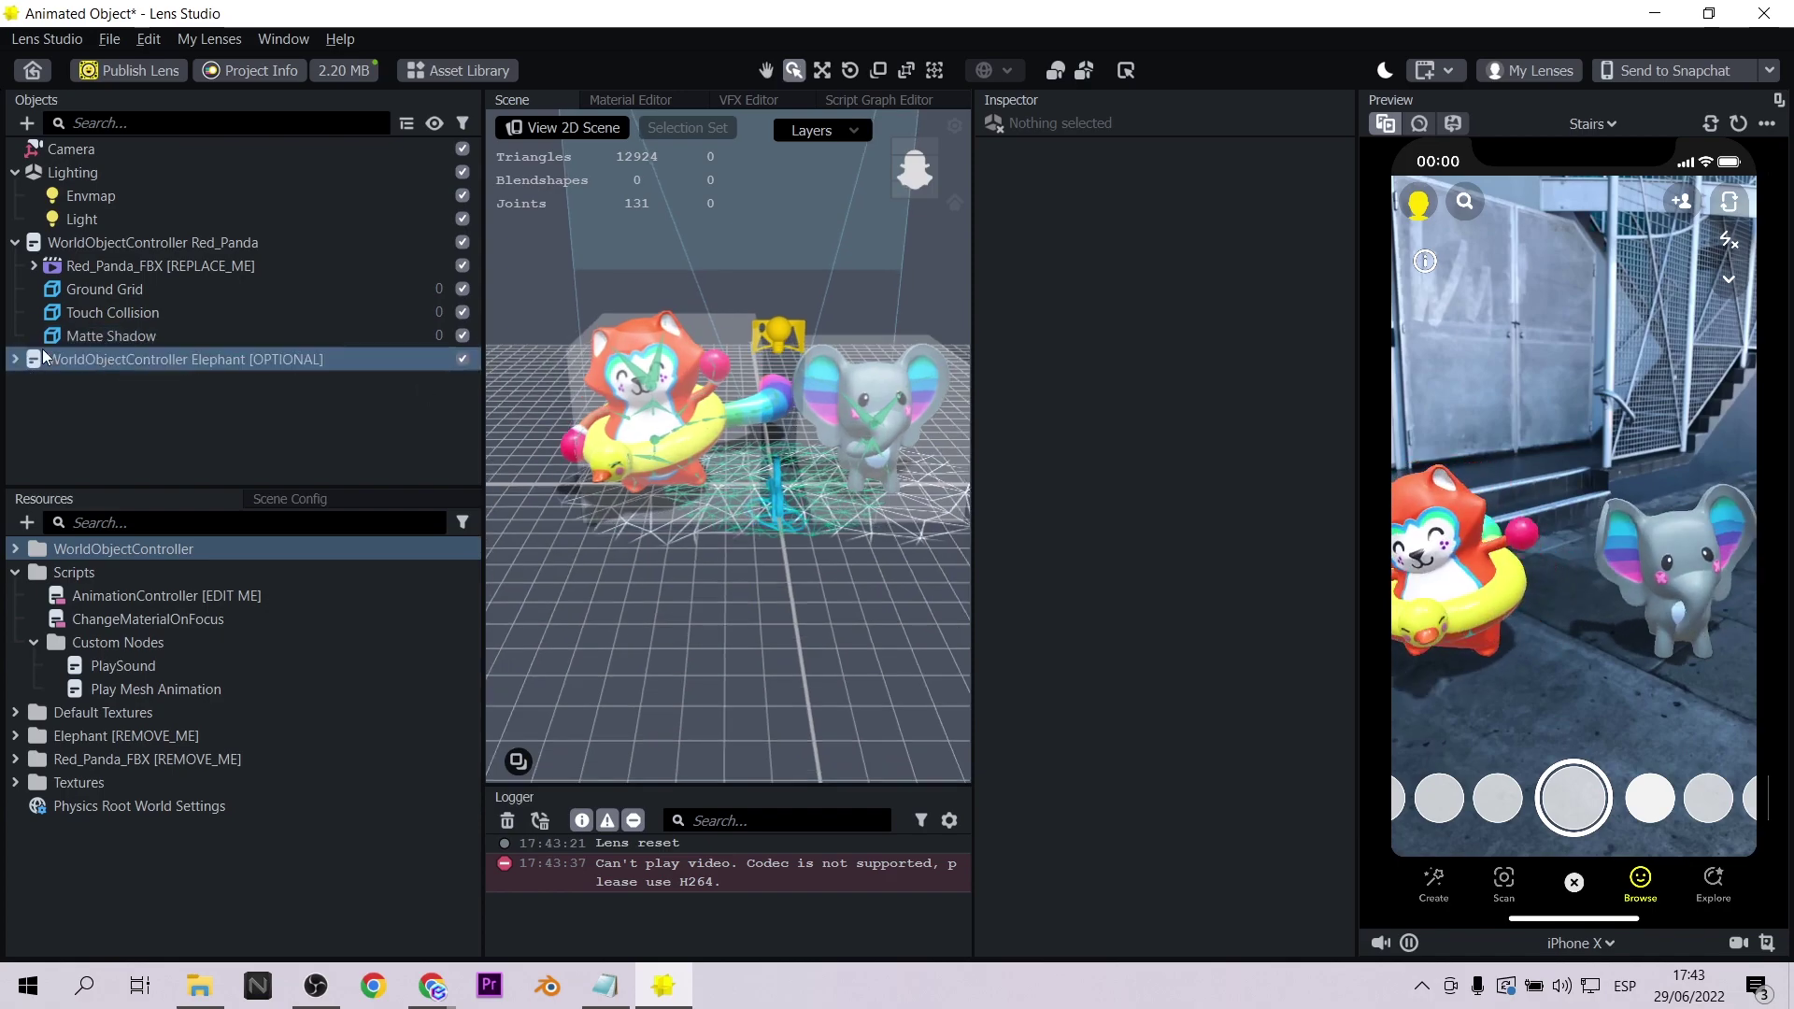
Step: Delete the Elephant object and the Red_Panda_FBX model from Objects
left_click(76, 361)
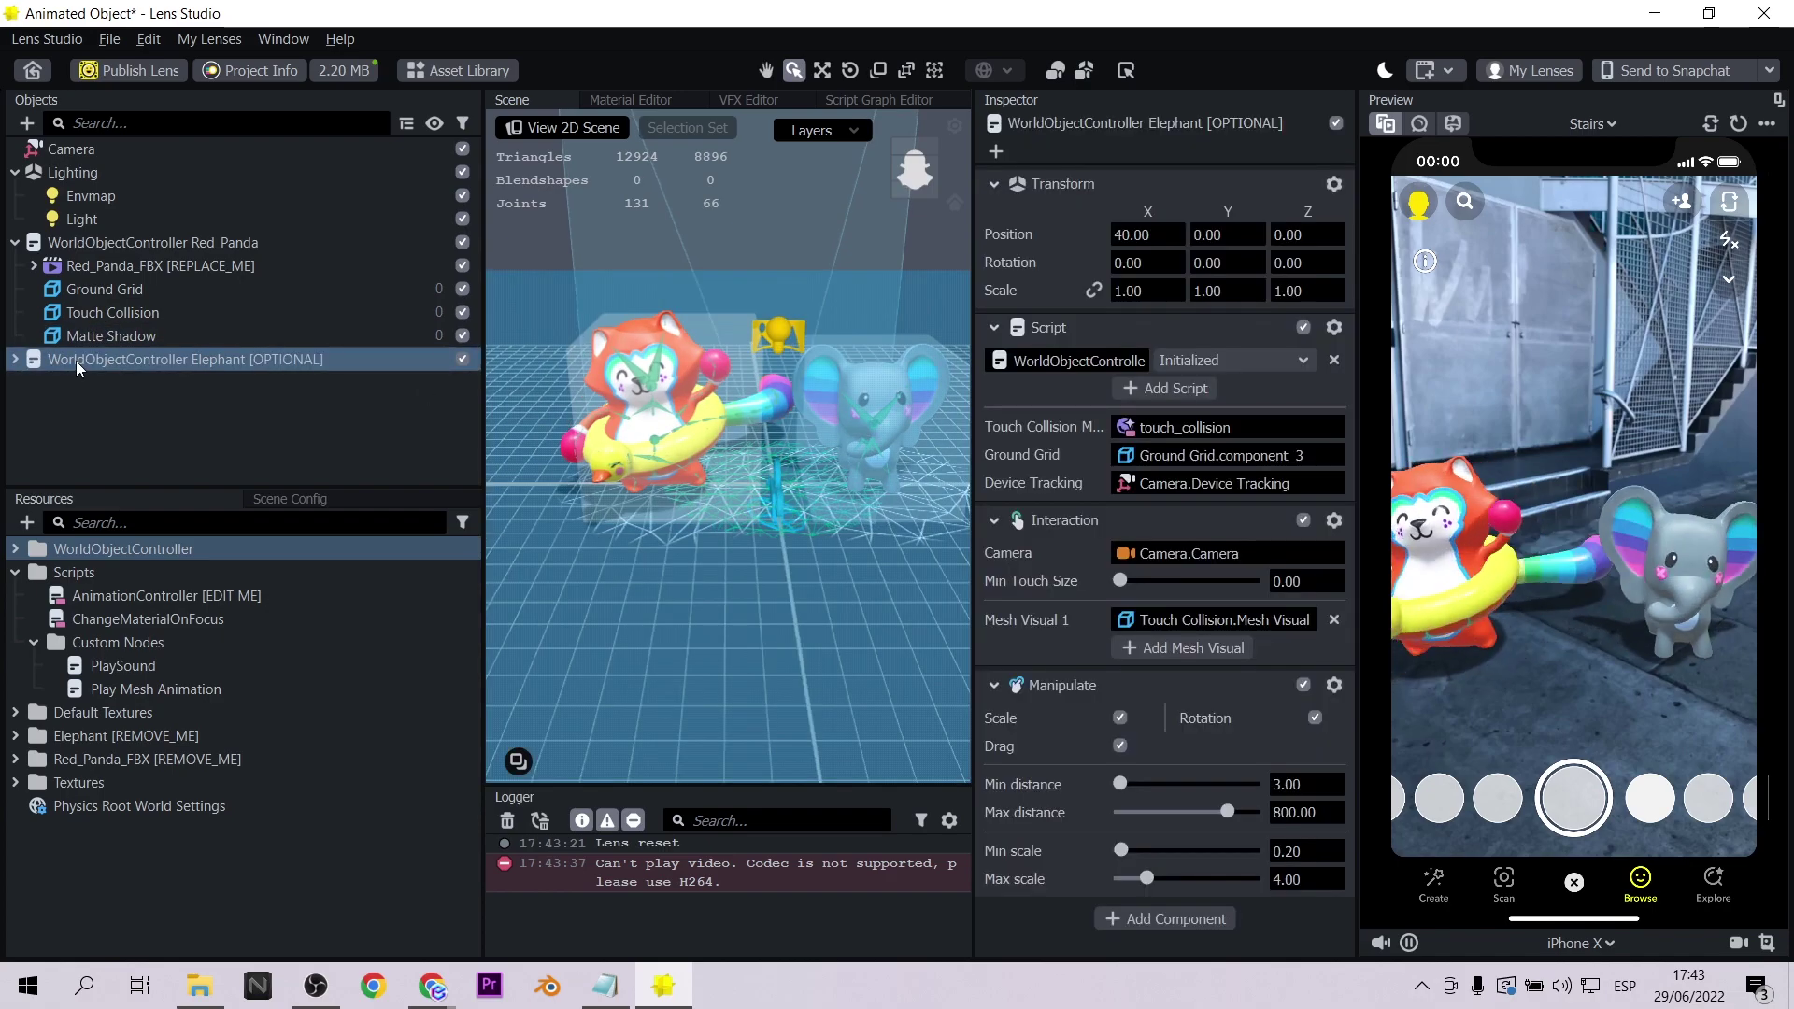
key("Delete")
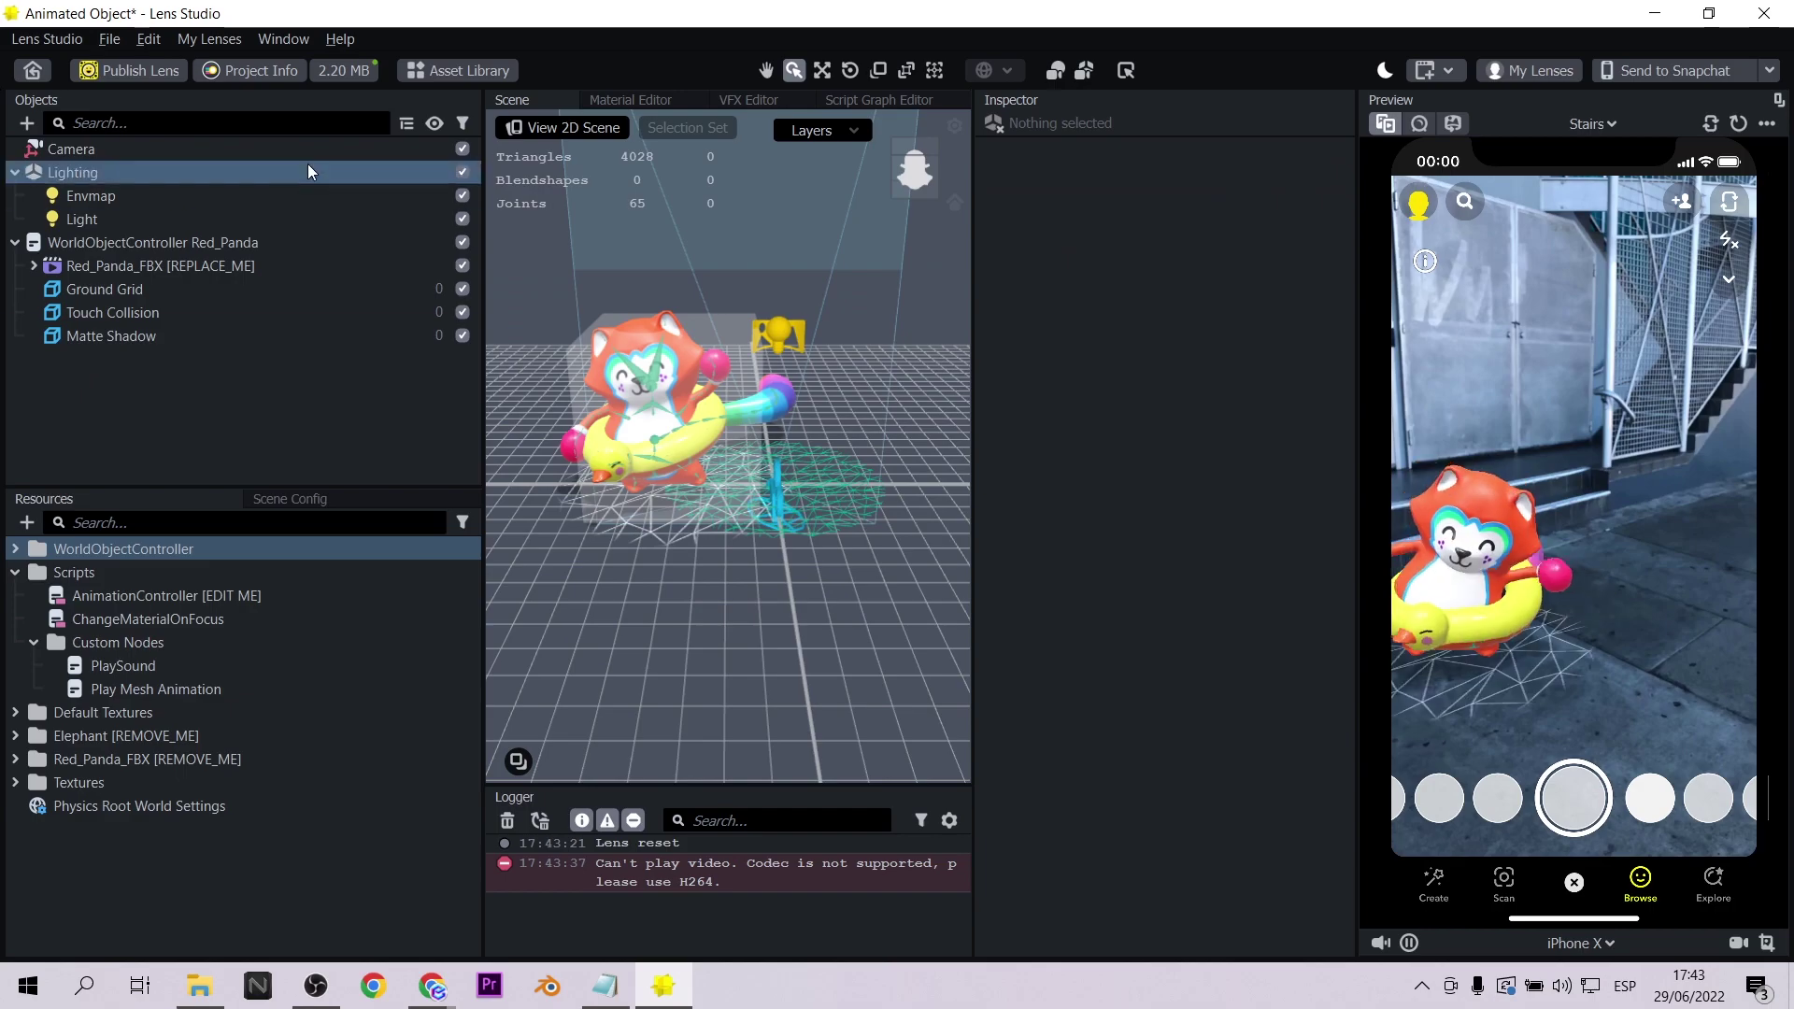
left_click(93, 261)
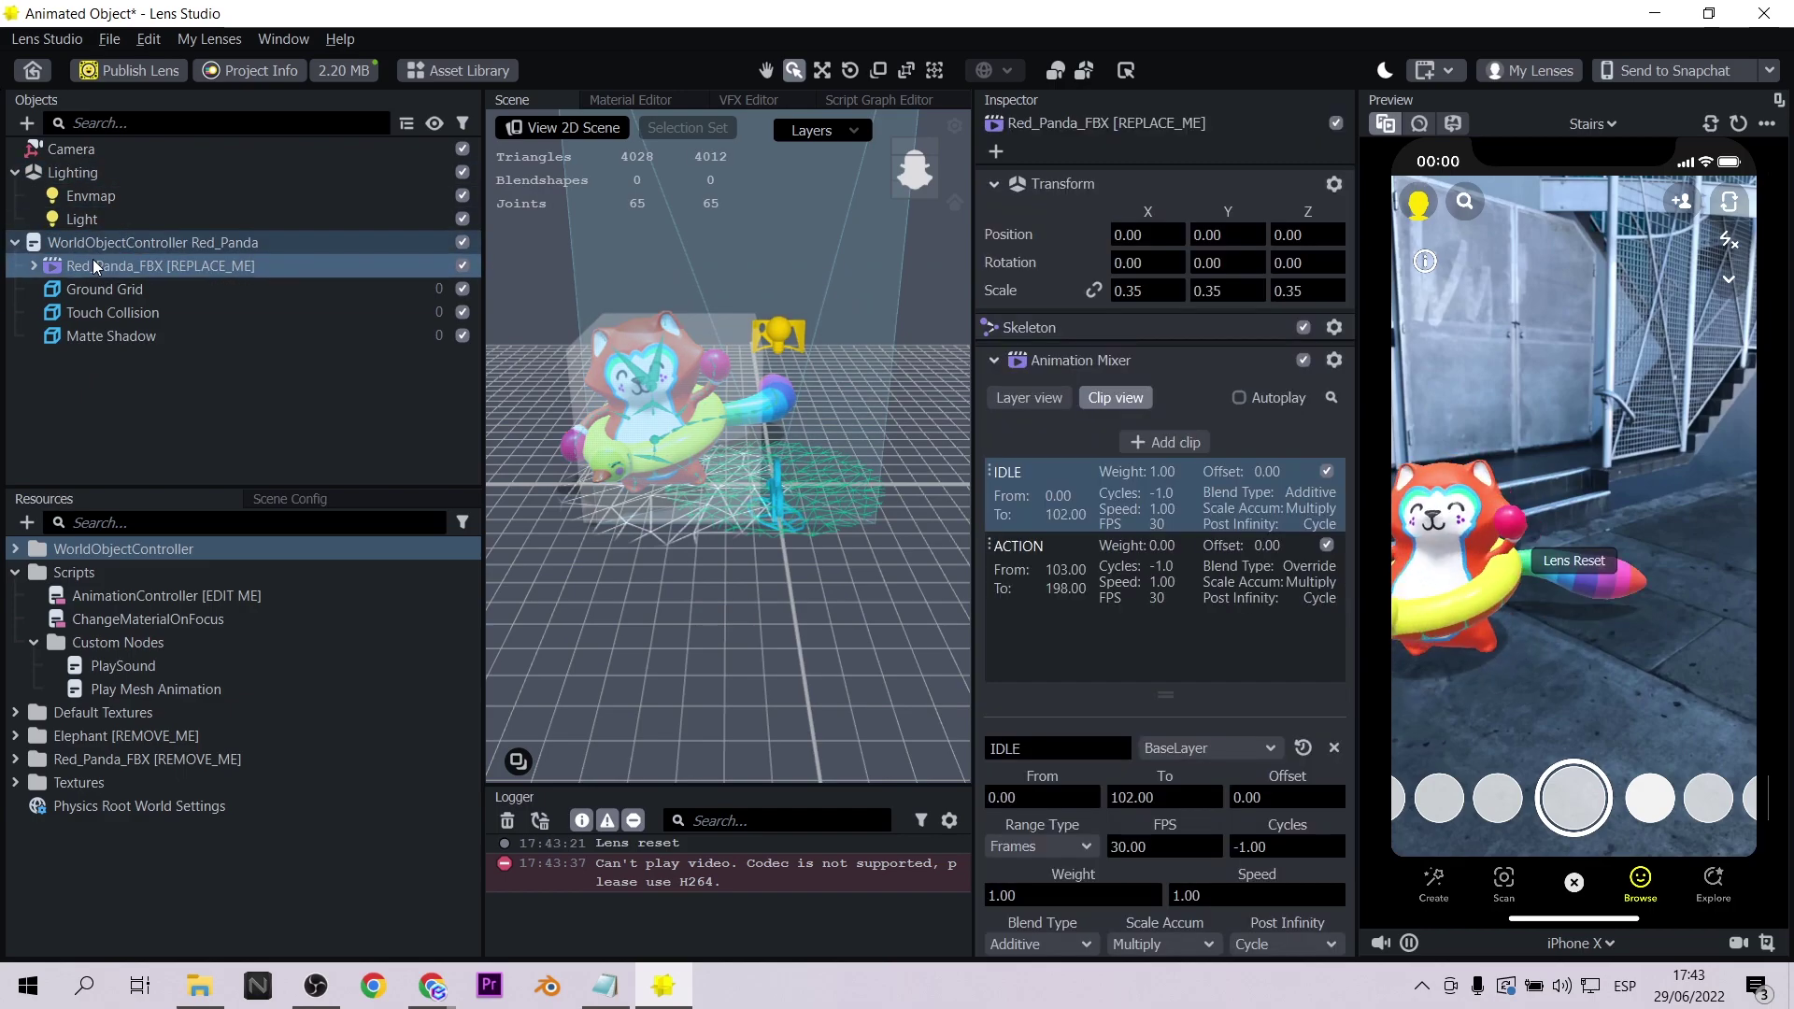
key("Delete")
Step: Select Ground Grid and Touch Collision together and slide them along X
left_click(93, 260)
left_click(113, 293)
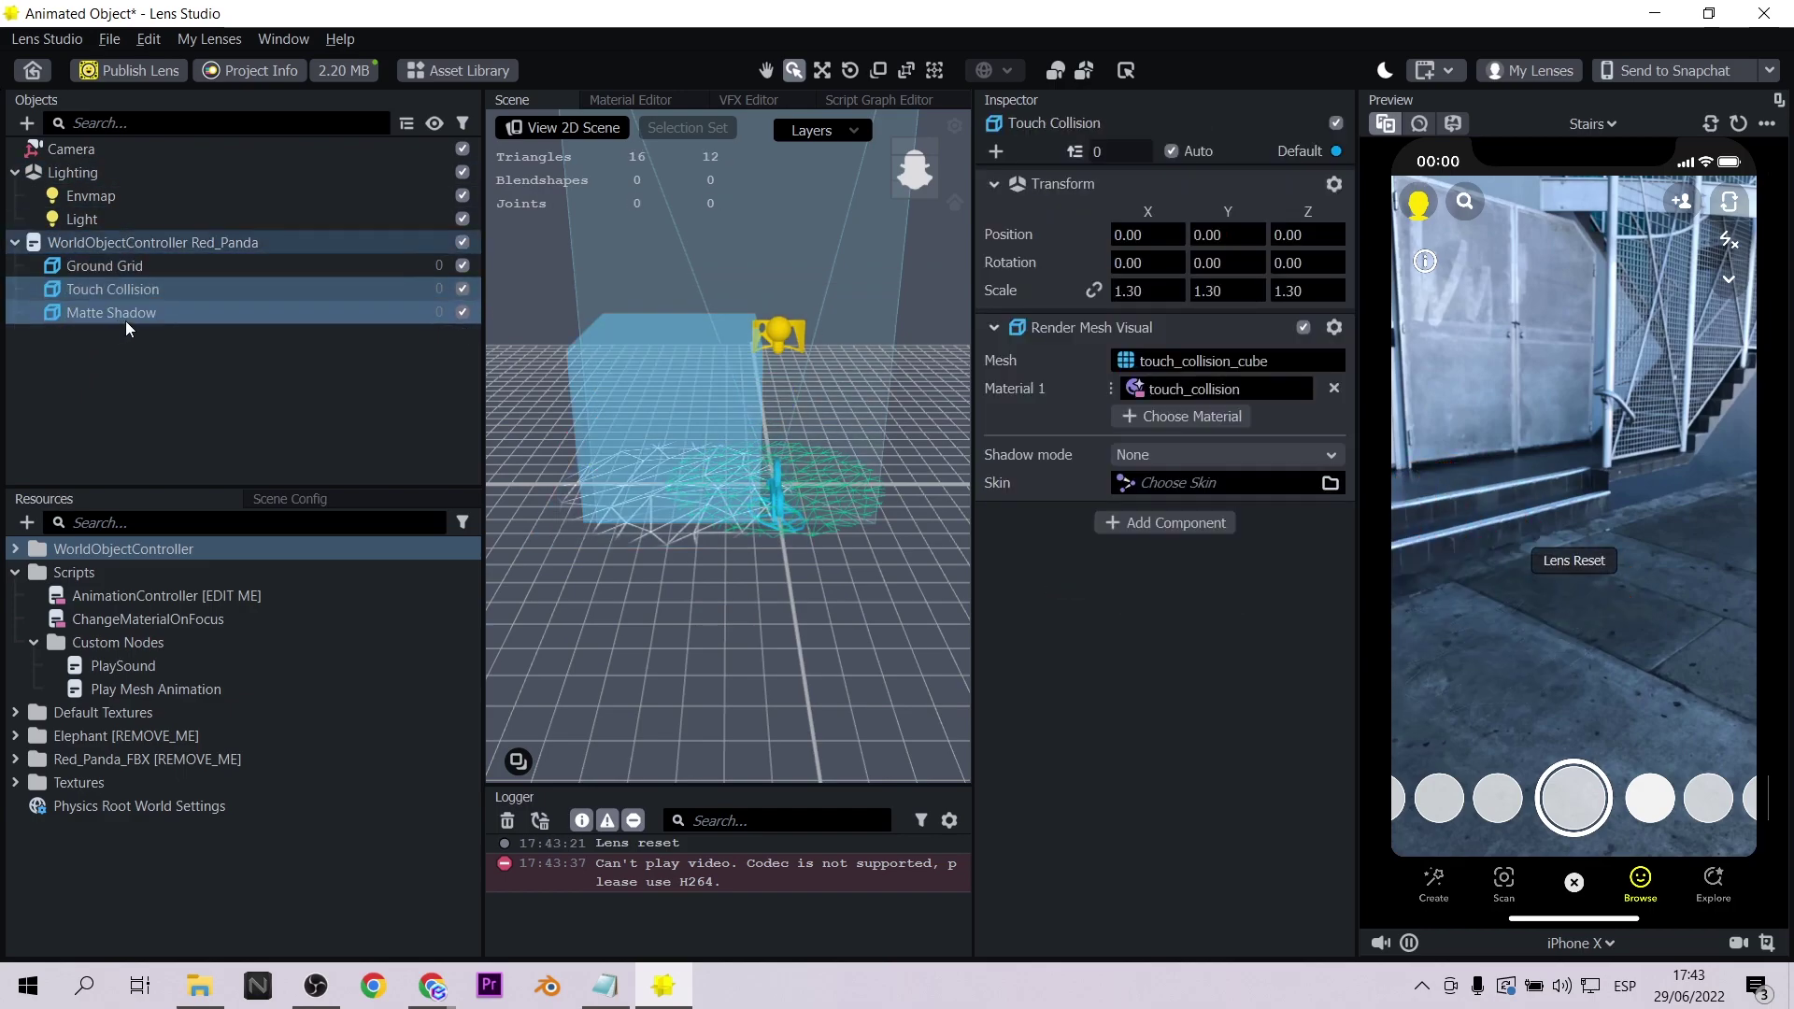
left_click(161, 314, "shift")
left_click(52, 267)
left_click(103, 288, "shift")
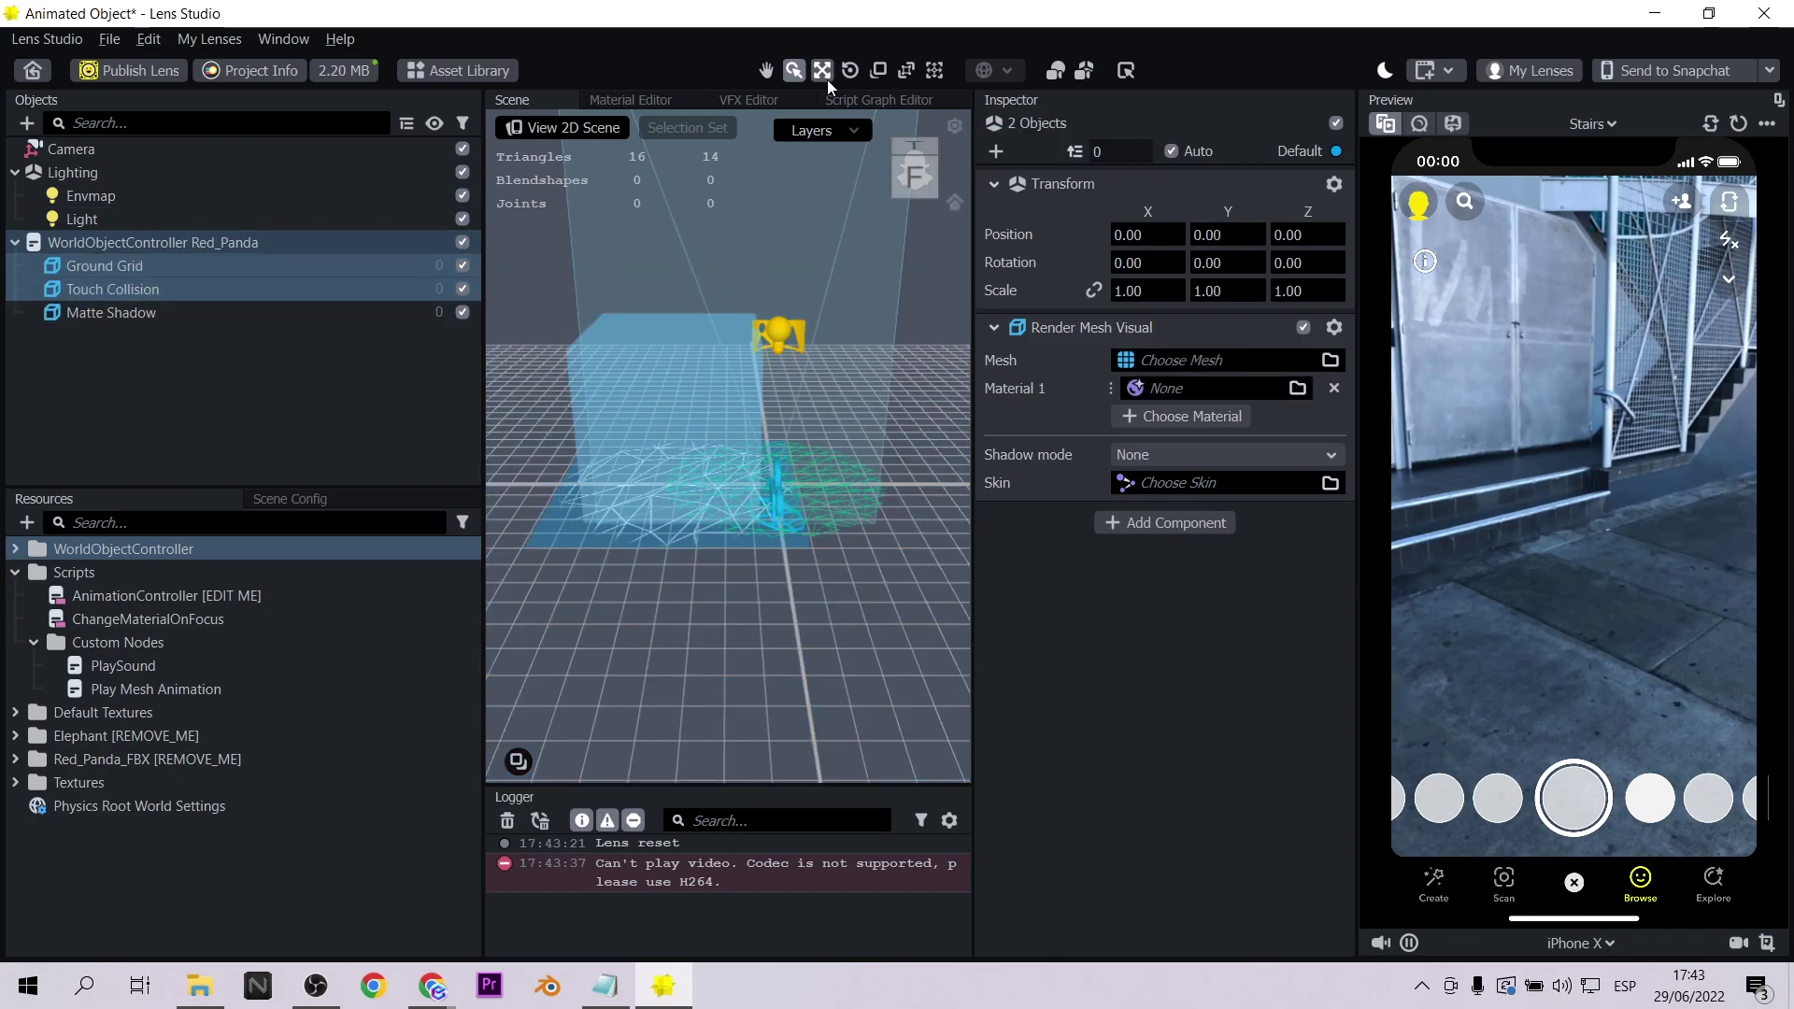
left_click_drag(741, 496, 828, 476)
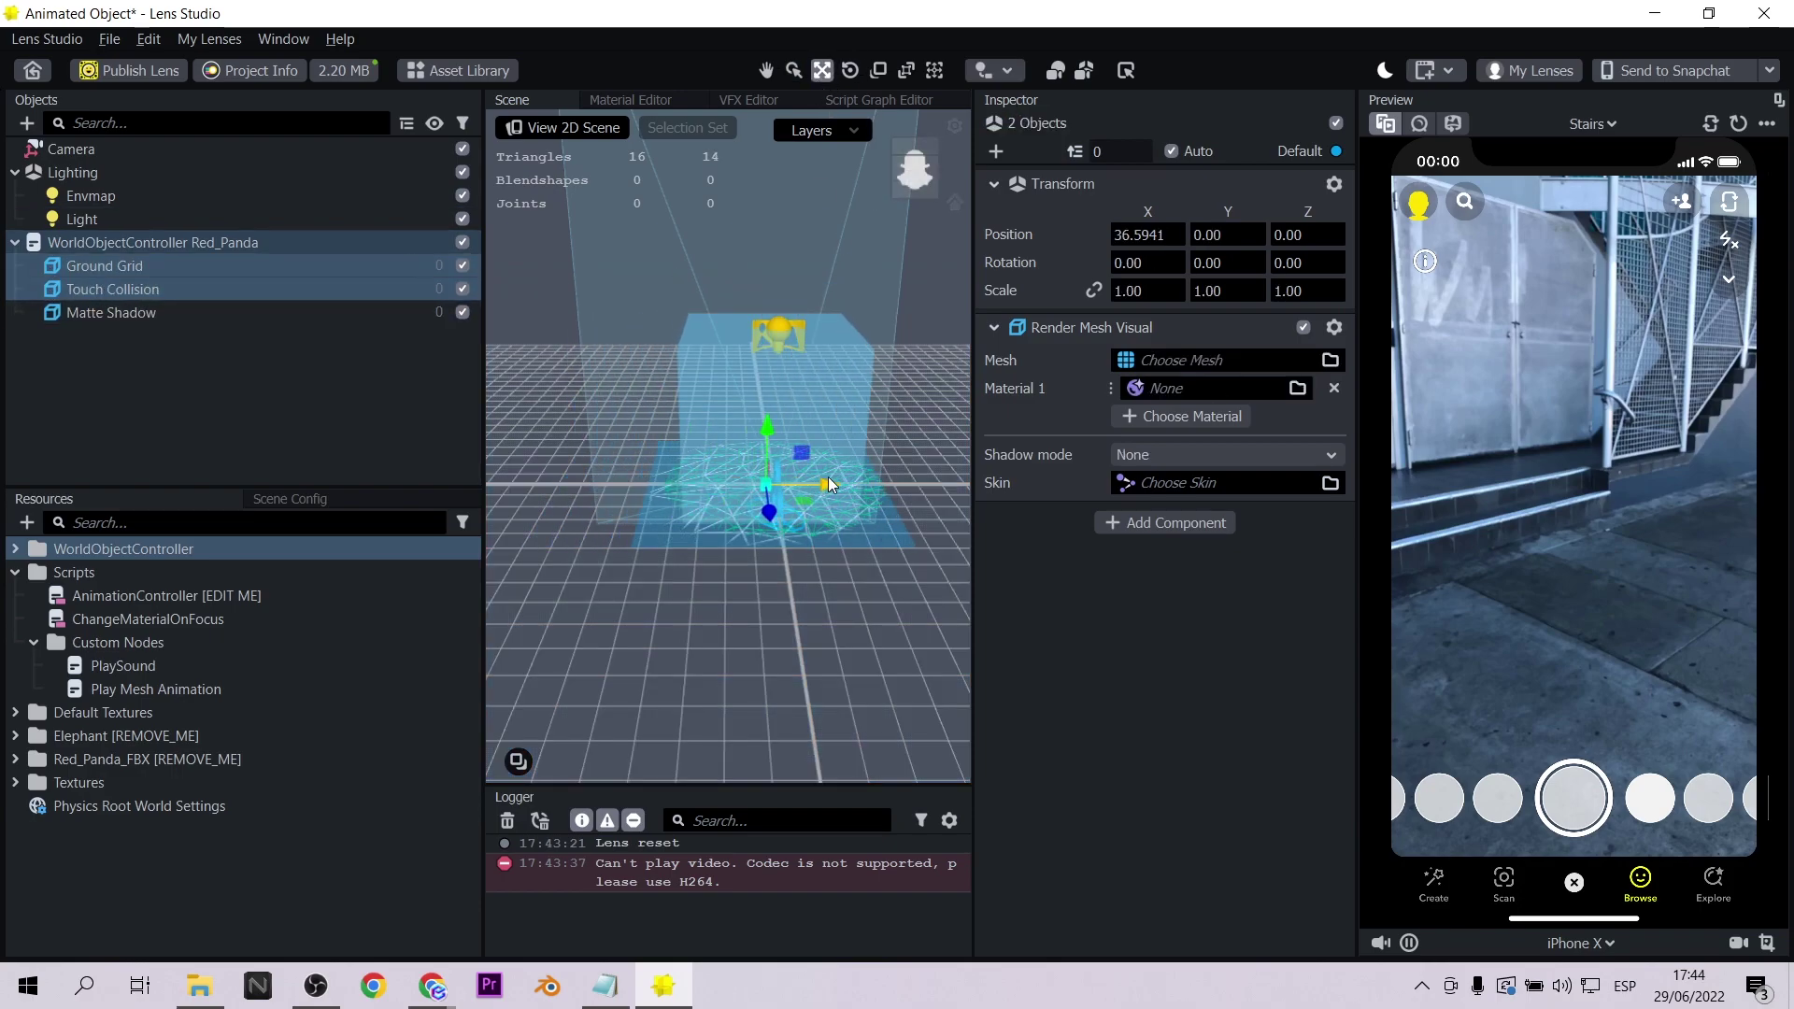
Step: Rename the red panda controller to WorldObjectController by removing the Red_Panda part
double_click(198, 245)
double_click(197, 239)
left_click(195, 239)
left_click_drag(195, 239, 430, 244)
key("BackSpace")
key("Return")
left_click(327, 379)
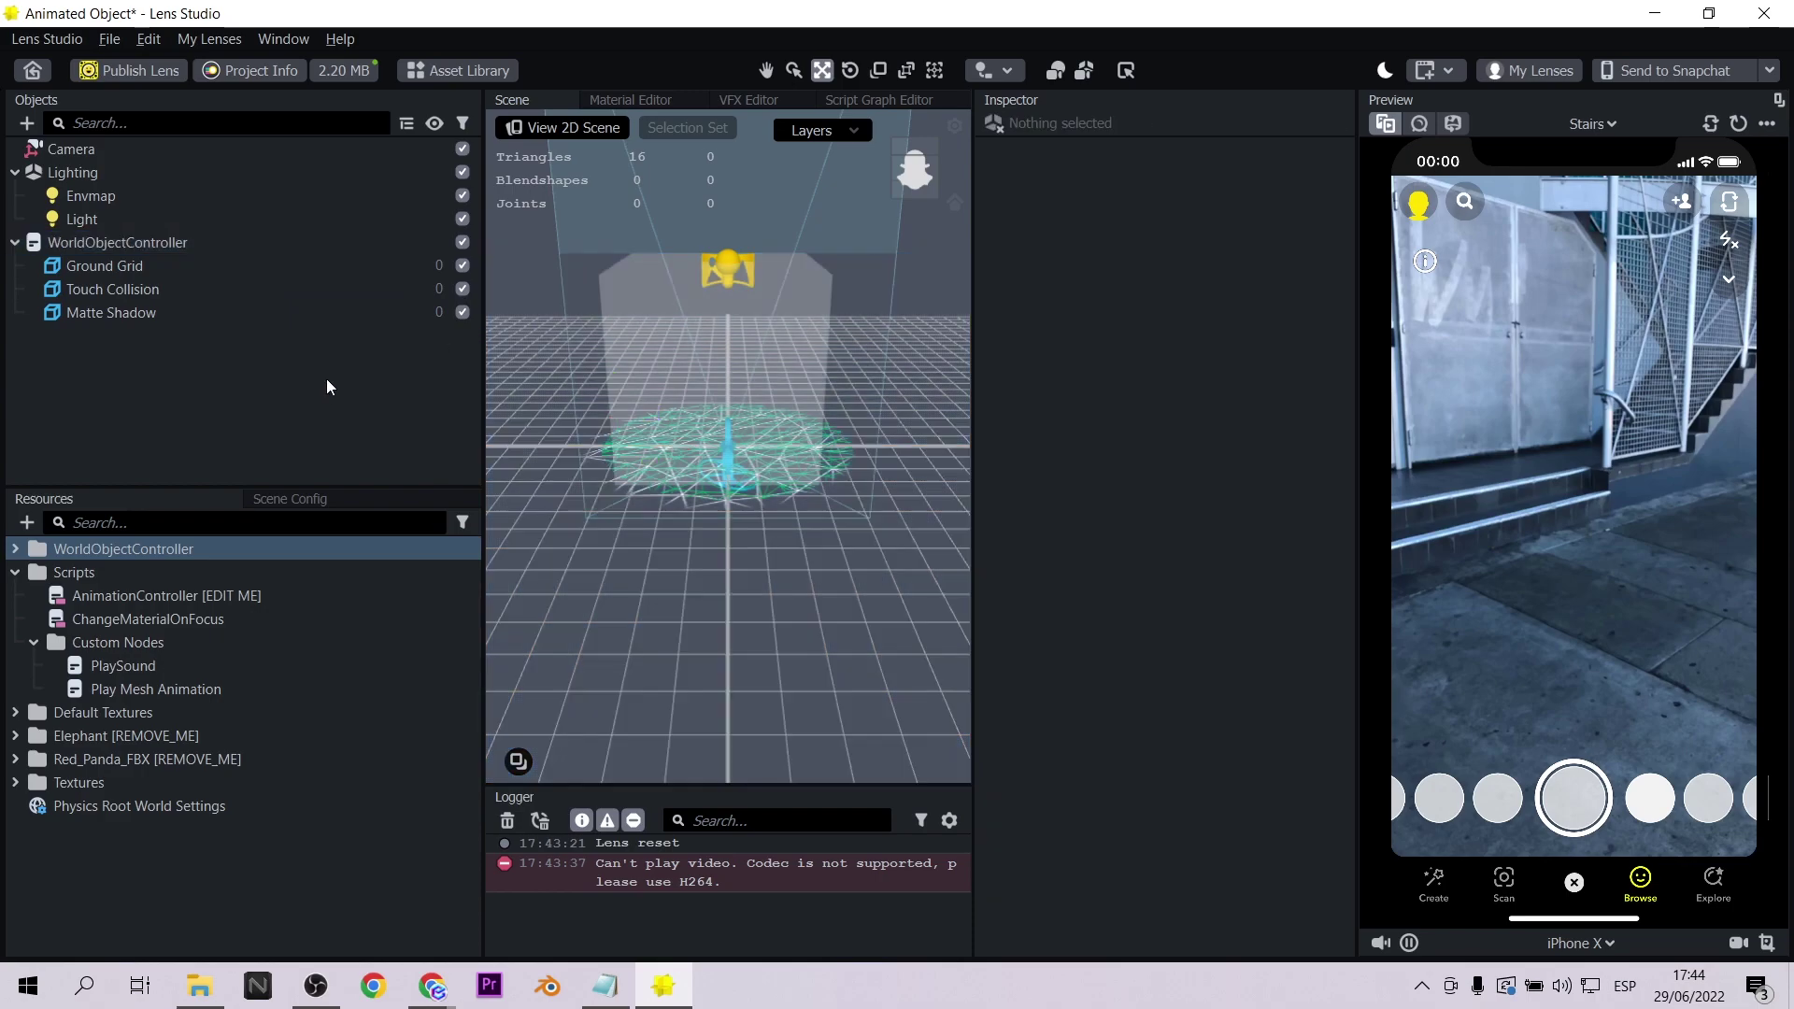
Step: Clear the Logger, import the space shuttle glTF and place its scene under WorldObjectController
left_click(508, 821)
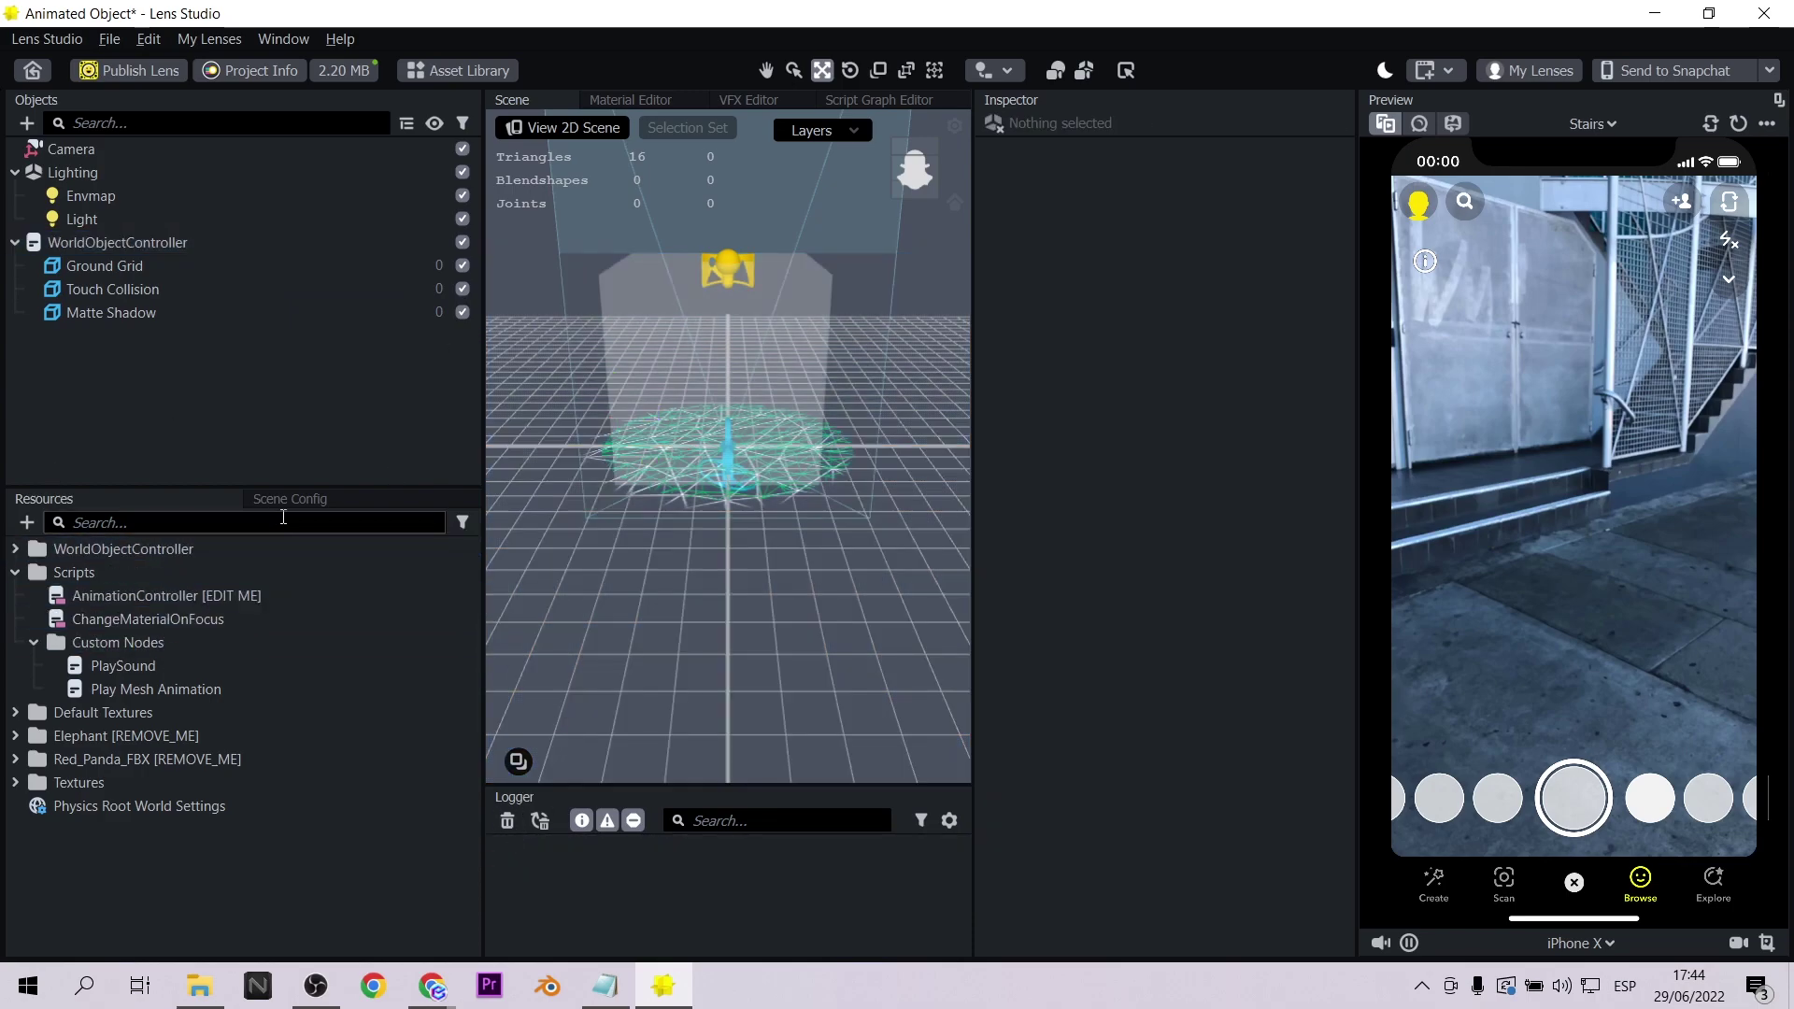
left_click(39, 523)
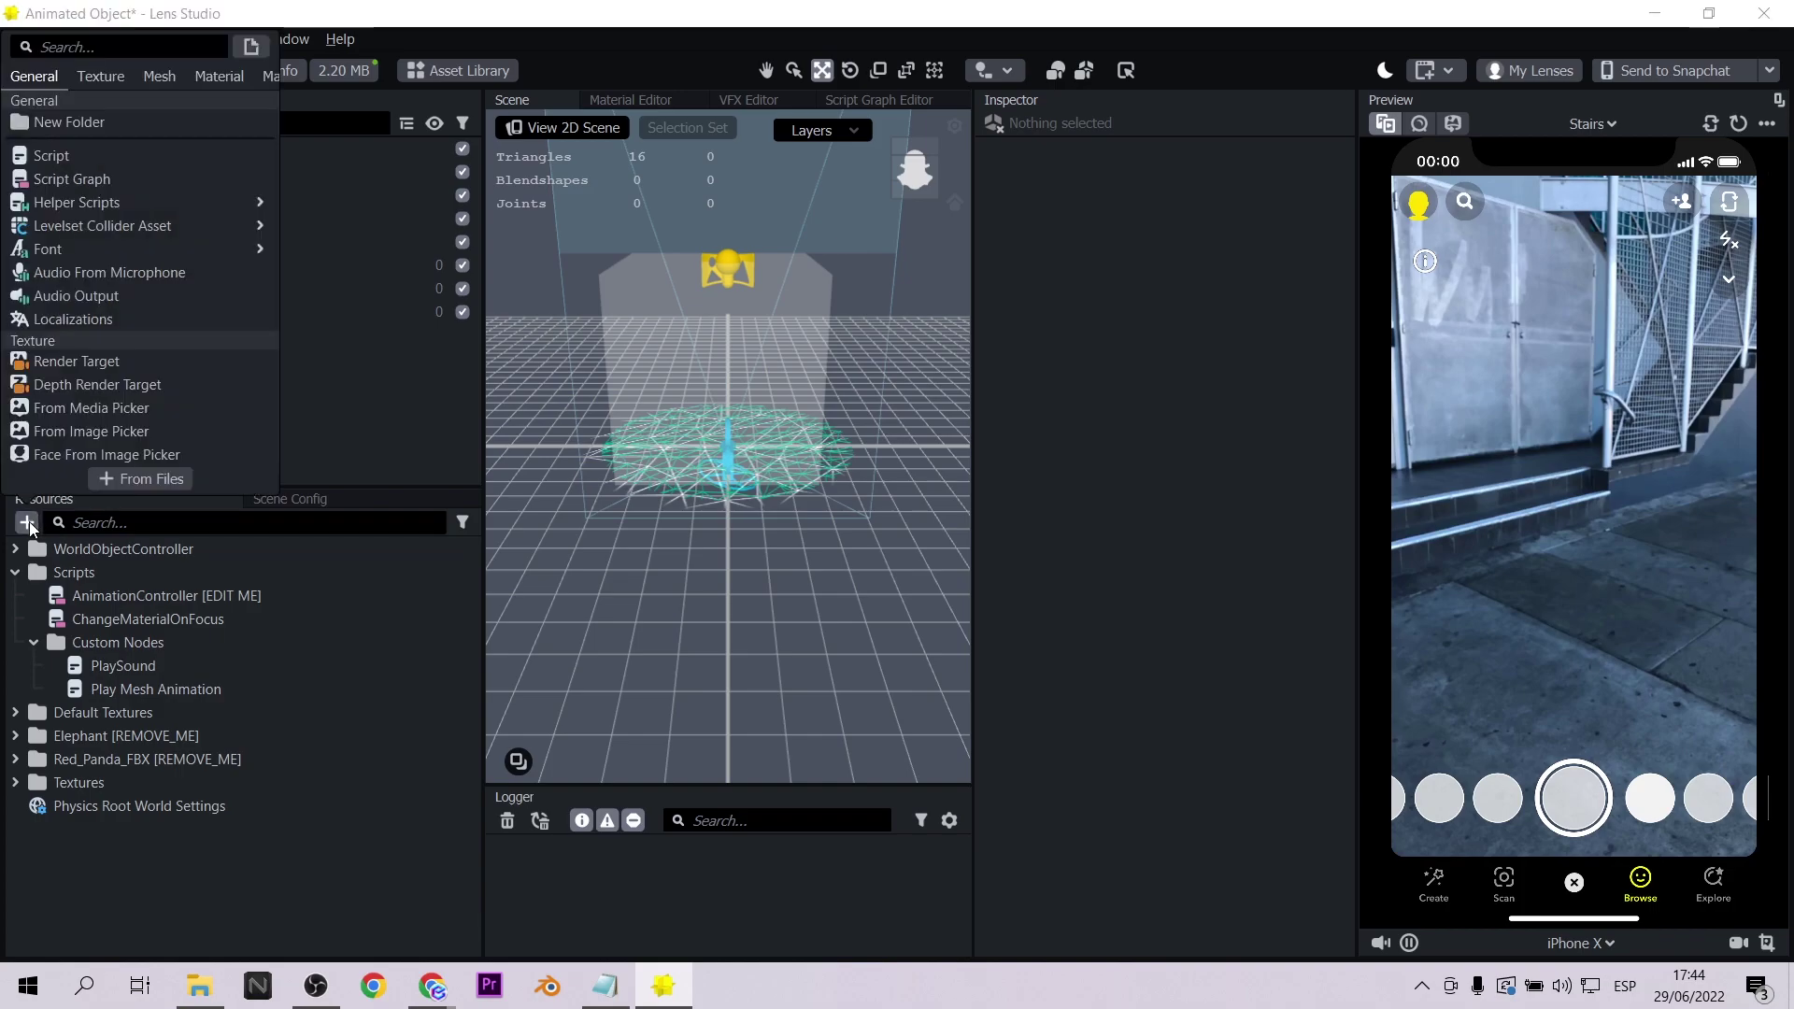
left_click(138, 480)
left_click(702, 553)
left_click(996, 613)
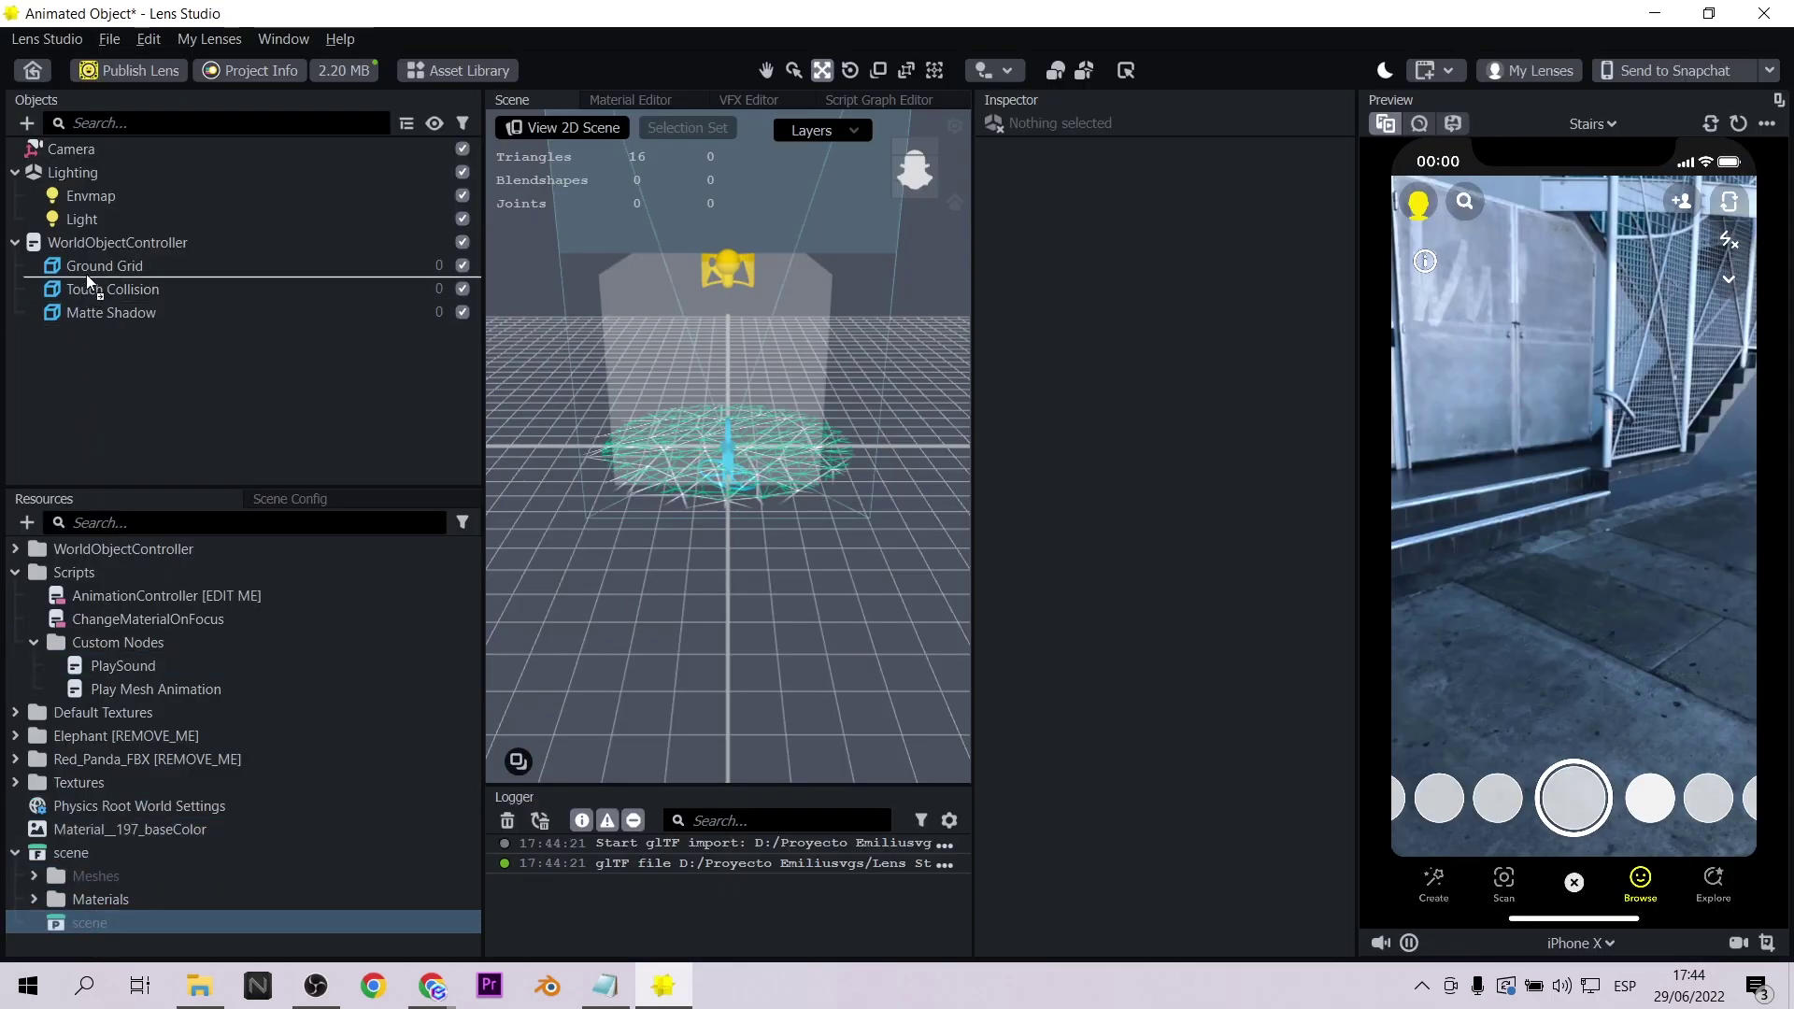
left_click_drag(104, 266, 104, 266)
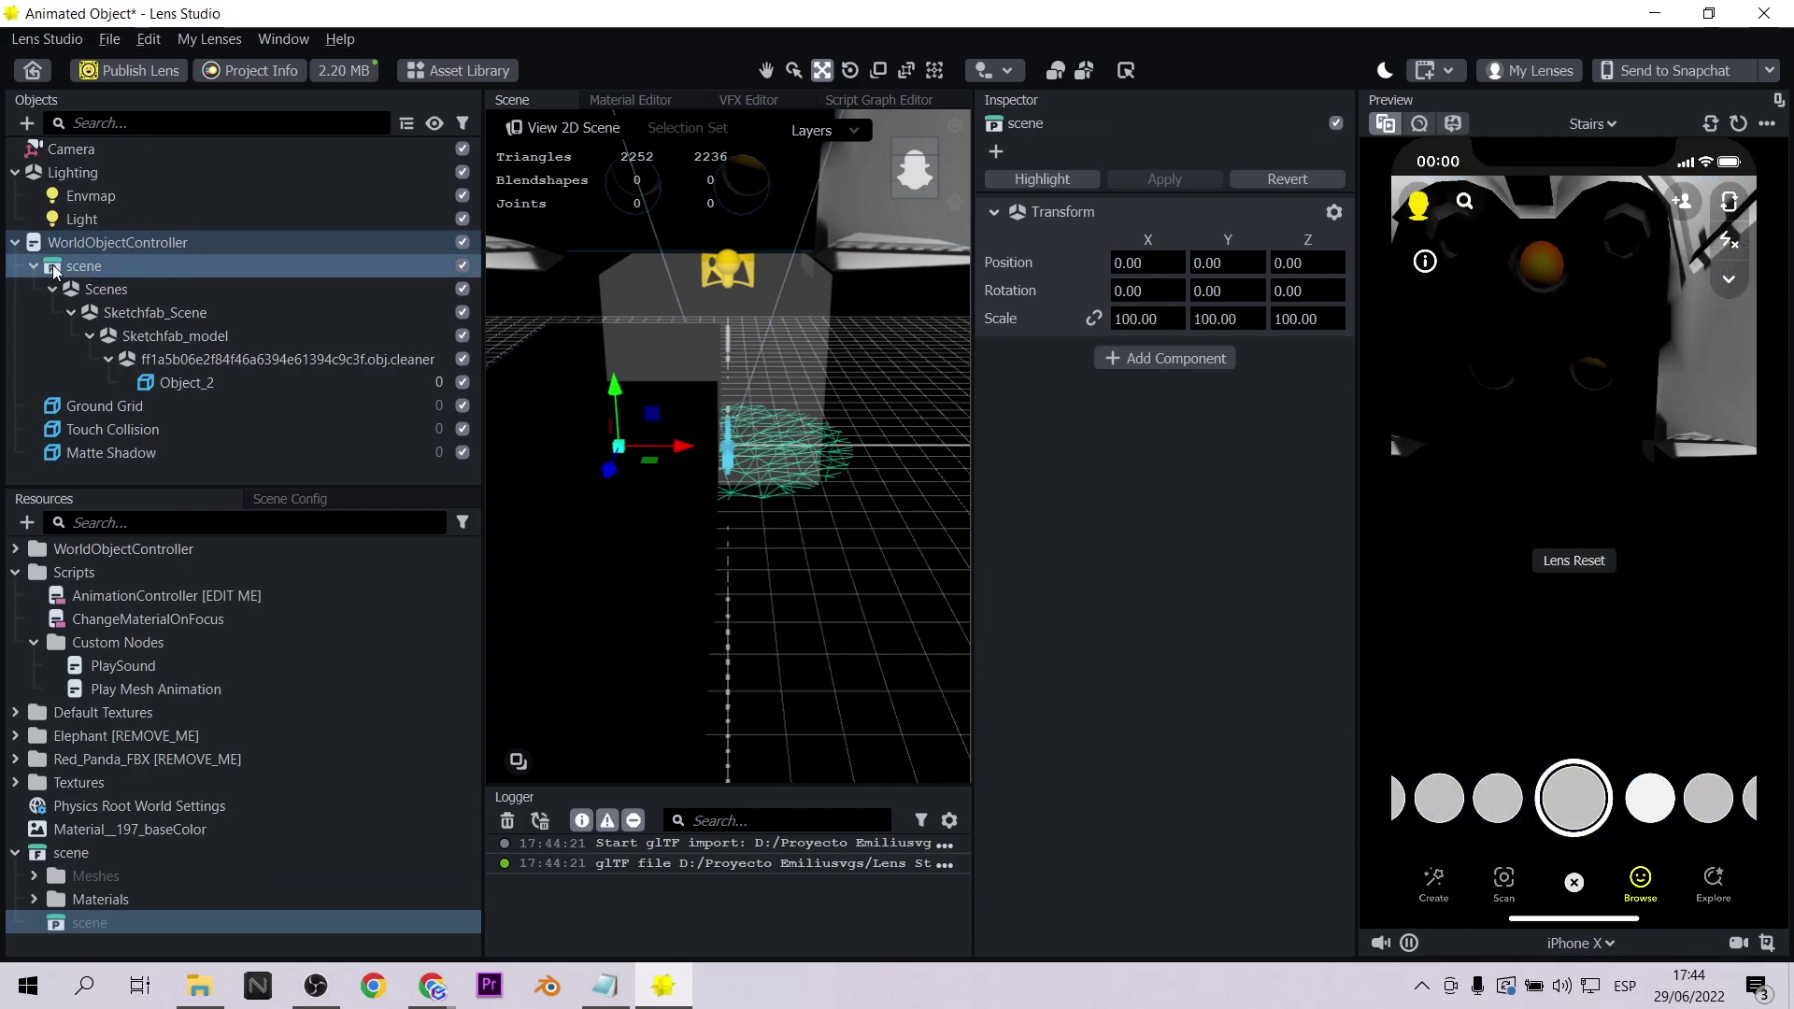
Step: Set the shuttle scene's scale to 10 and rotate it upright facing the camera
left_click(35, 267)
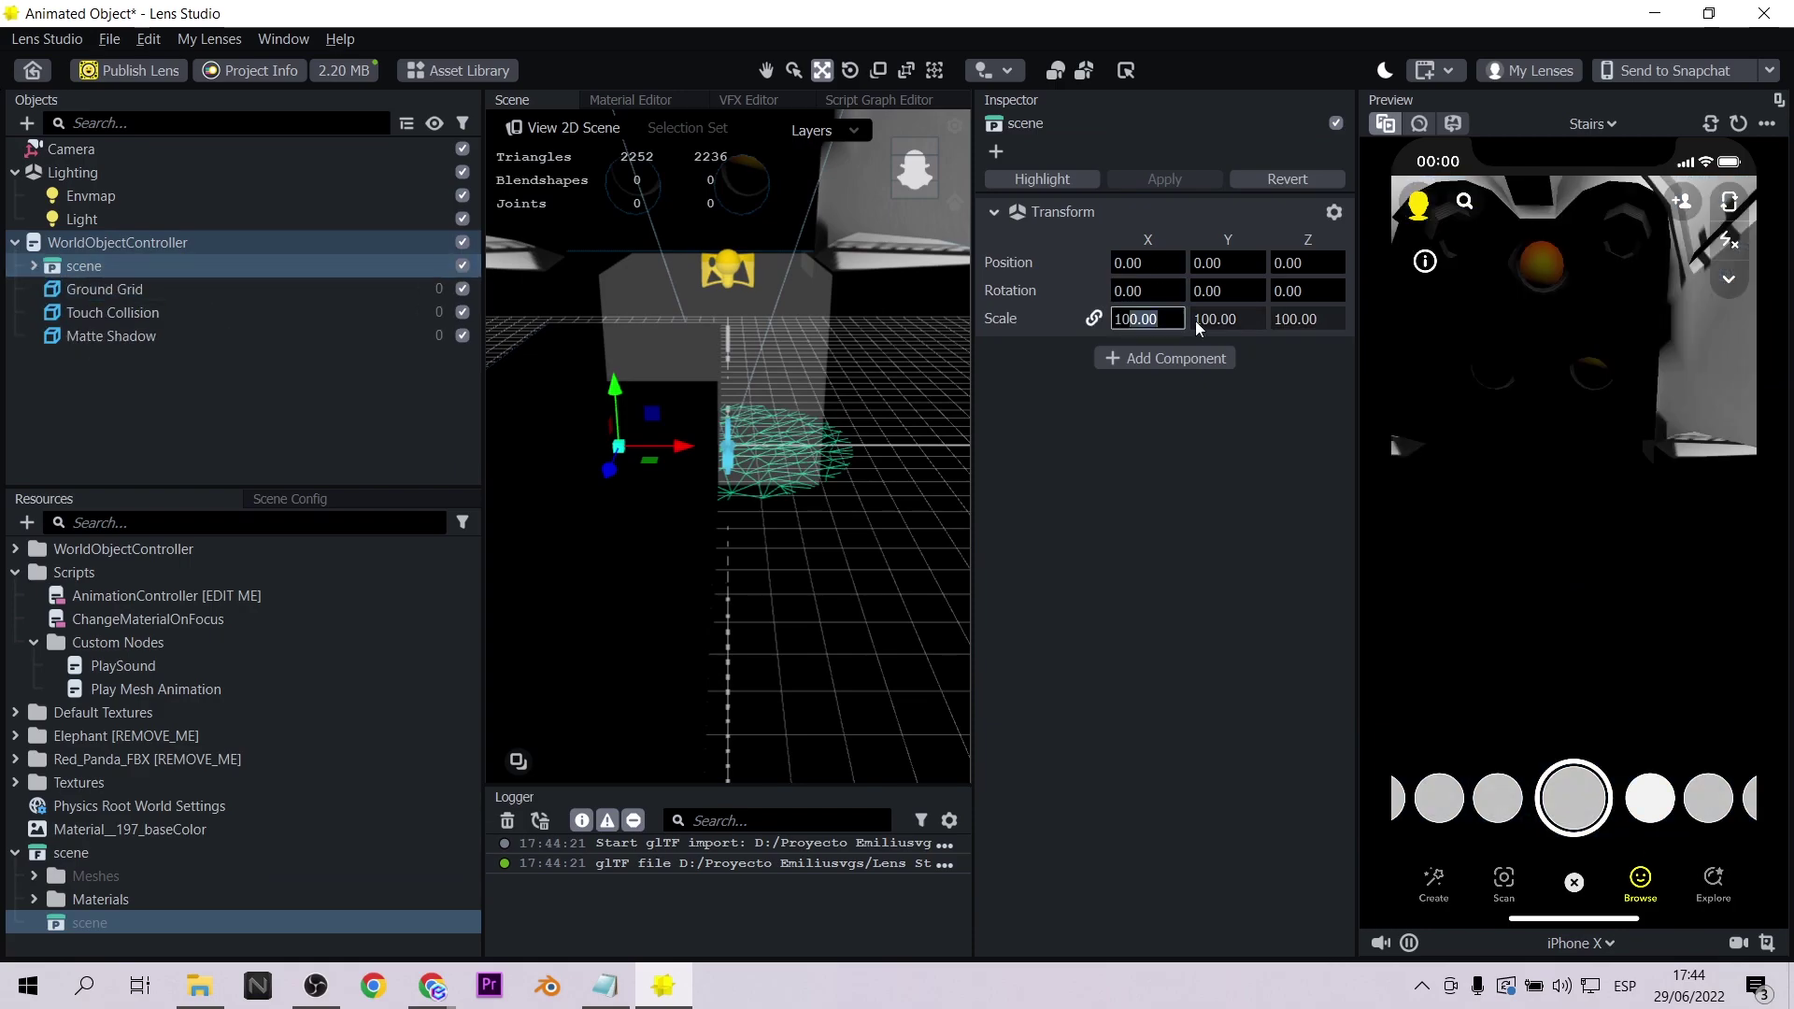
key("BackSpace")
key("Return")
type("7")
key("Return")
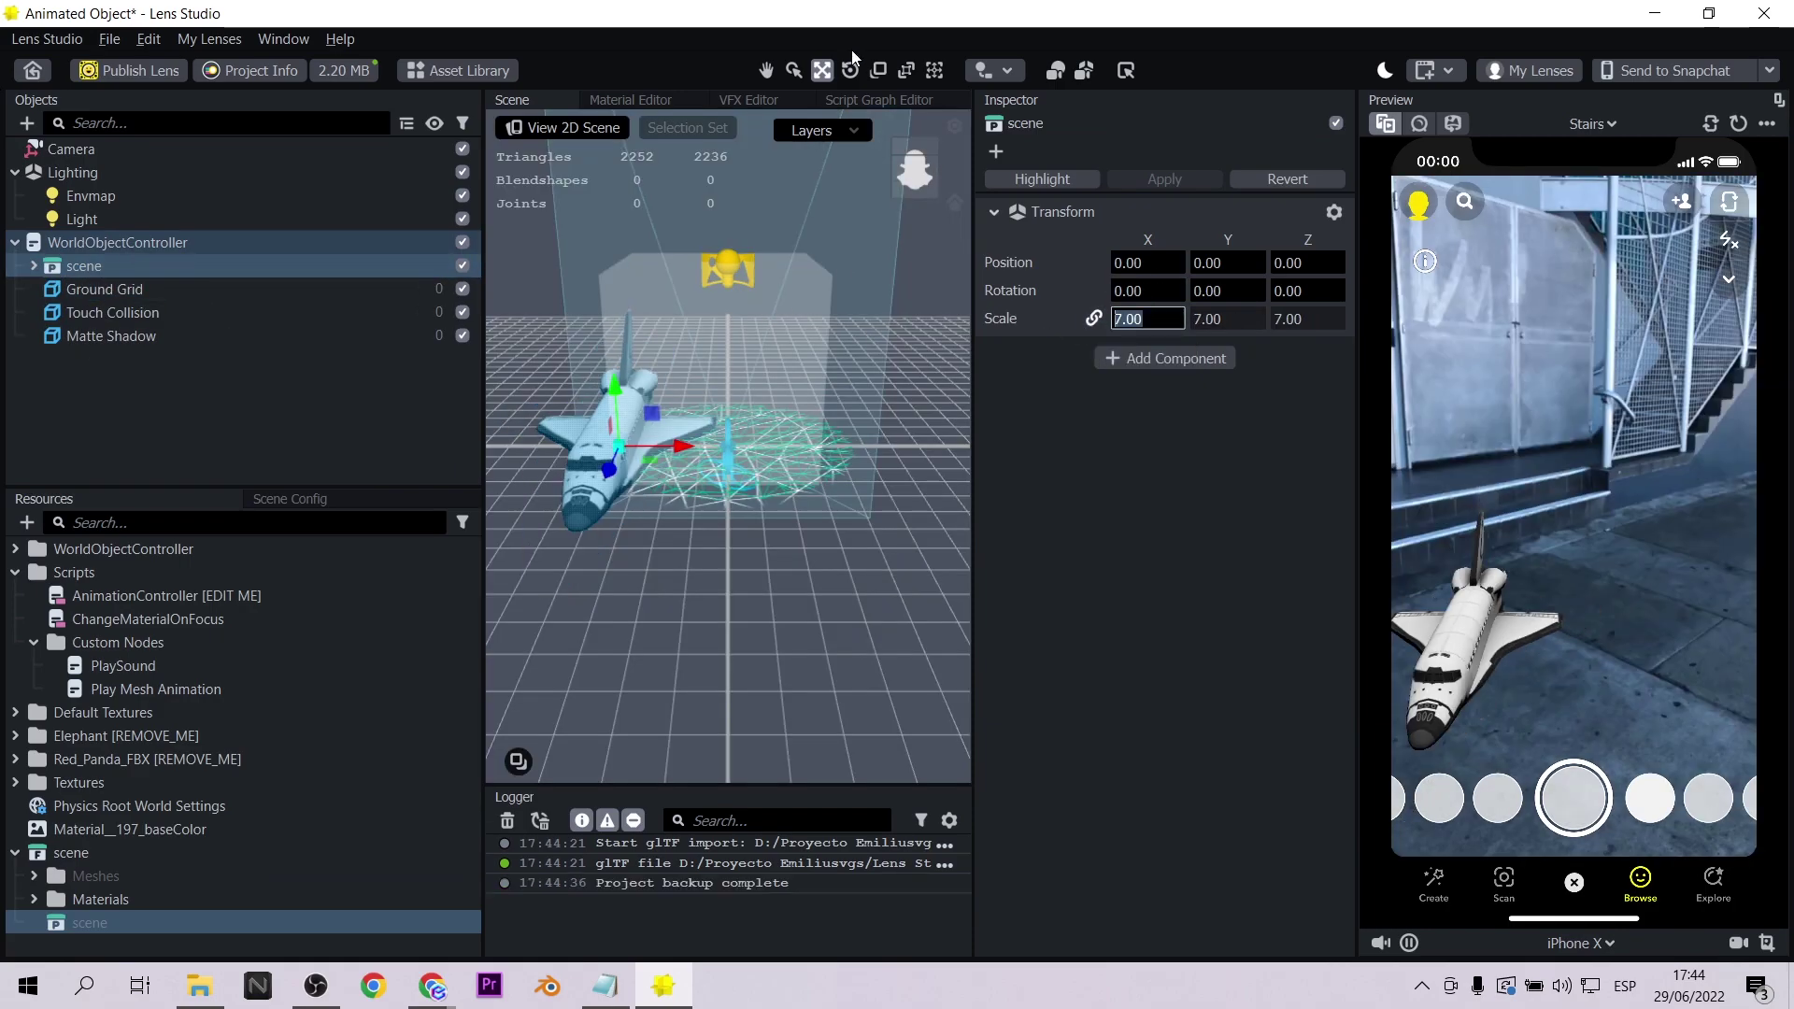
left_click_drag(607, 429, 625, 351)
left_click_drag(1174, 318, 1025, 288)
type("10")
key("Return")
mouse_move(632, 479)
left_mouse_down()
mouse_move(548, 496)
mouse_move(607, 467)
left_mouse_up()
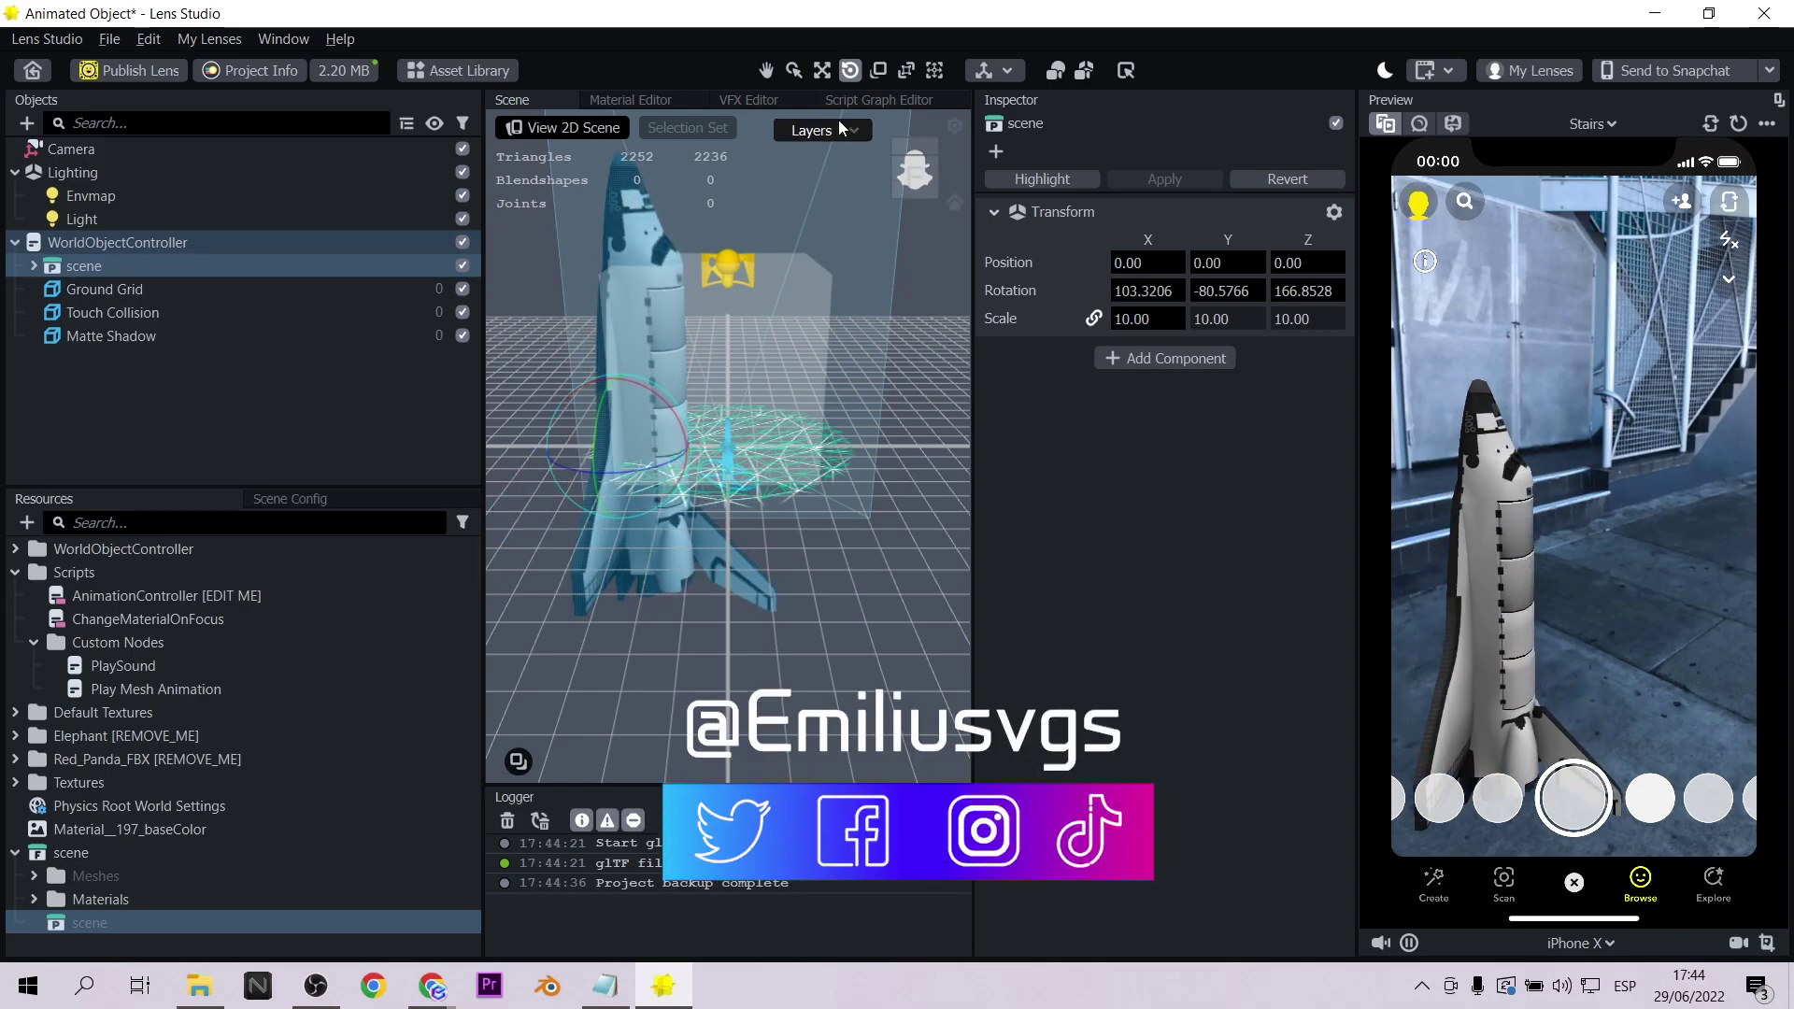
Step: Move the shuttle up along Y and over along X above the ground grid
left_click(823, 71)
scroll(712, 404, "down", 3)
left_click_drag(654, 375, 664, 277)
left_click_drag(720, 346, 797, 346)
key("e")
Step: Replace the shuttle mesh Object_2's material with a new Unlit material
key("w")
left_click(34, 900)
left_click(35, 267)
left_click(190, 389)
left_click_drag(194, 399, 190, 385)
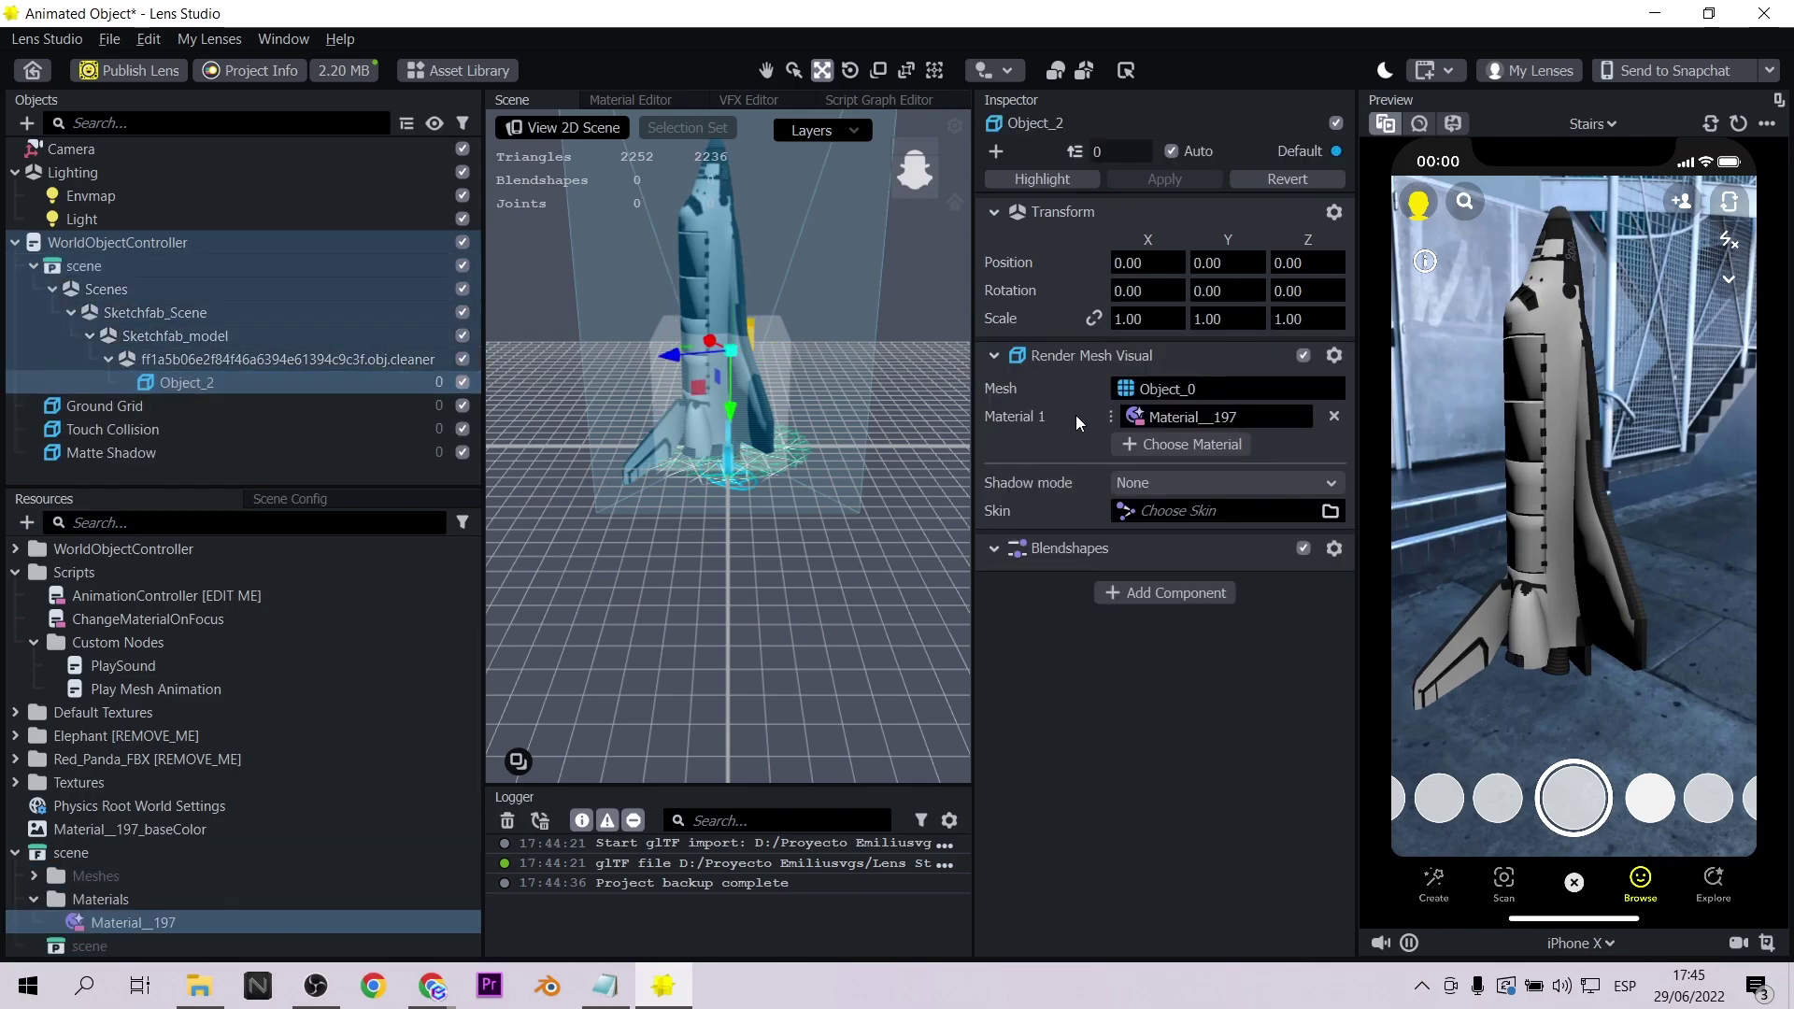
left_click(1333, 418)
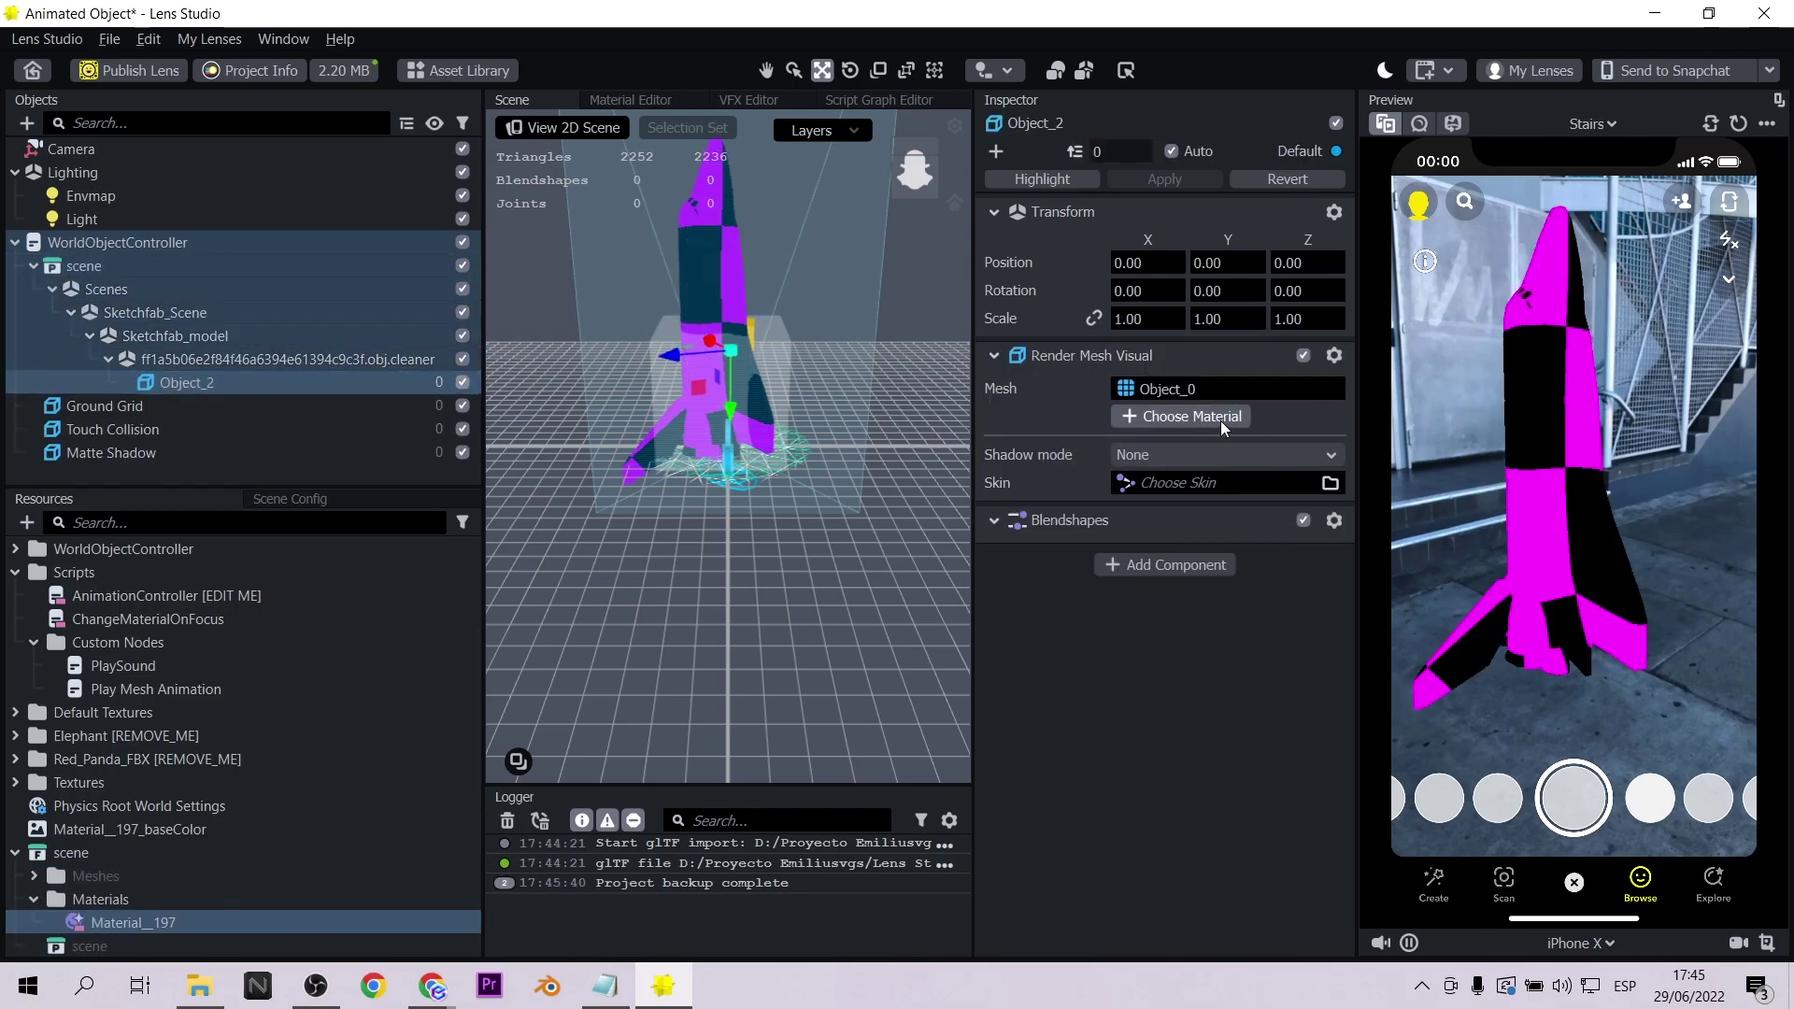
left_click(1220, 421)
left_click(724, 240)
left_click(671, 344)
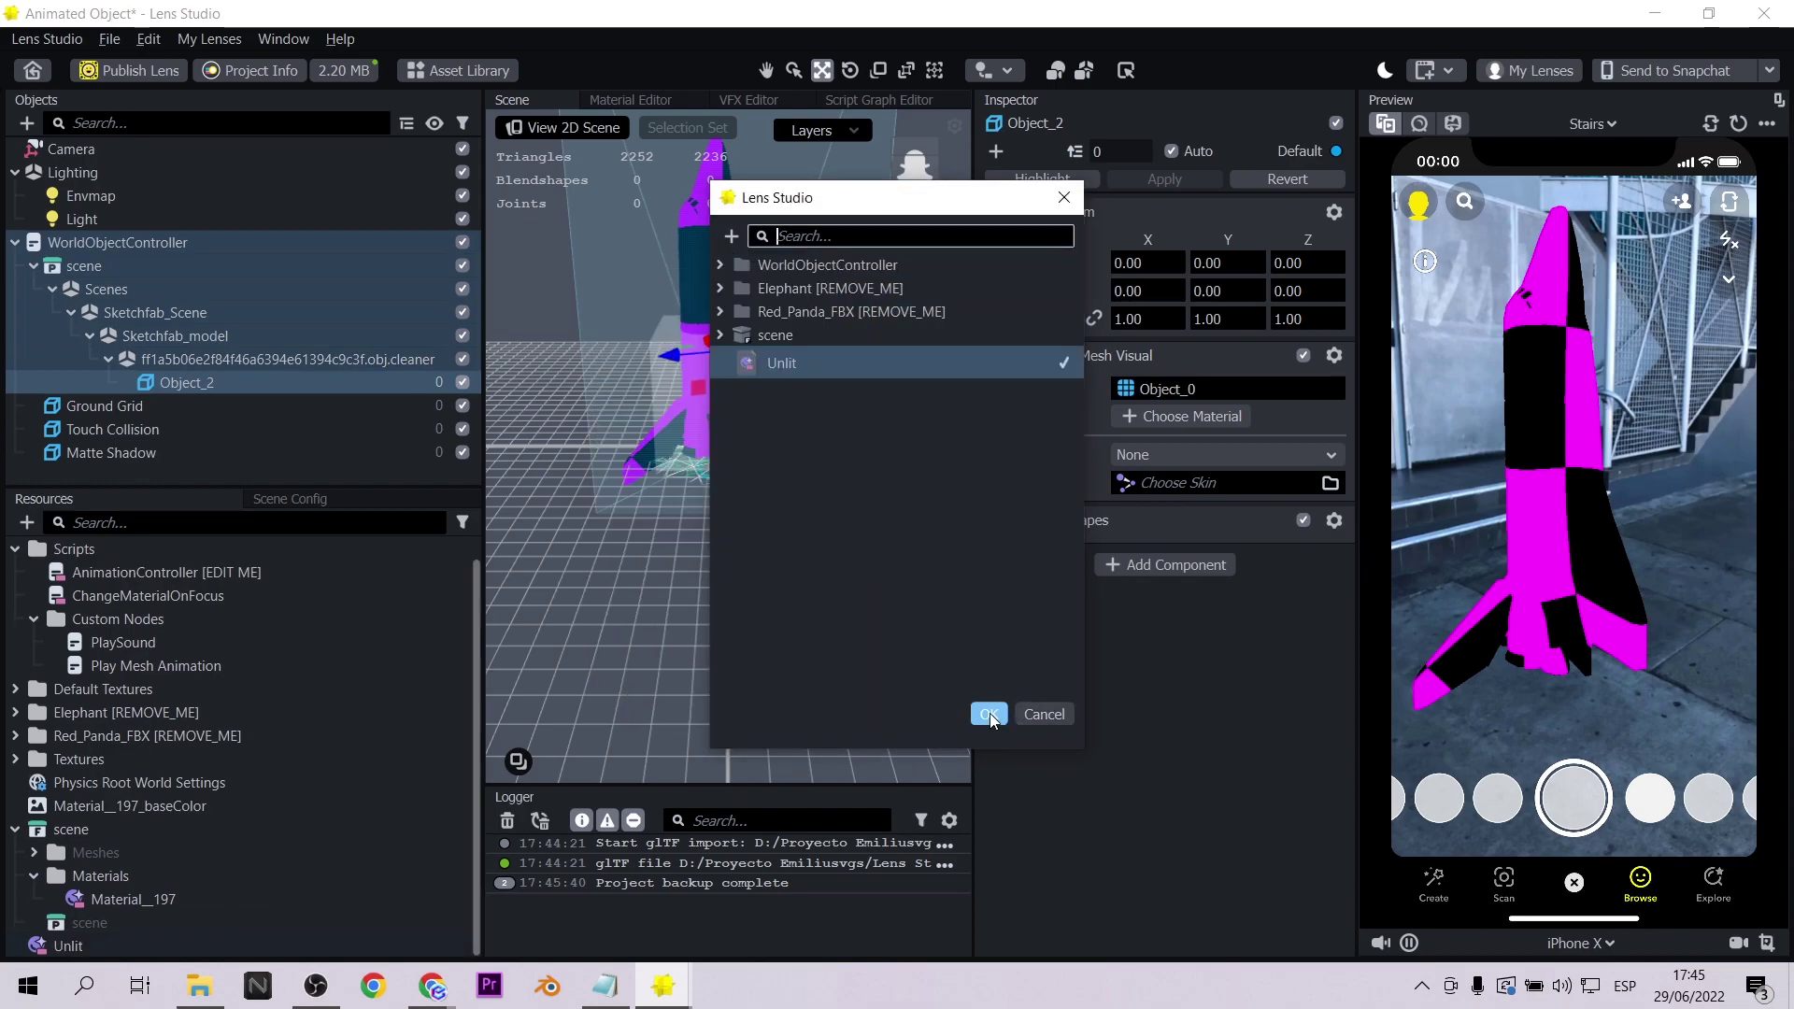
left_click(990, 714)
Step: Set the Unlit material's Base Texture to Material__197_baseColor
left_click(187, 946)
scroll(1109, 384, "down", 1)
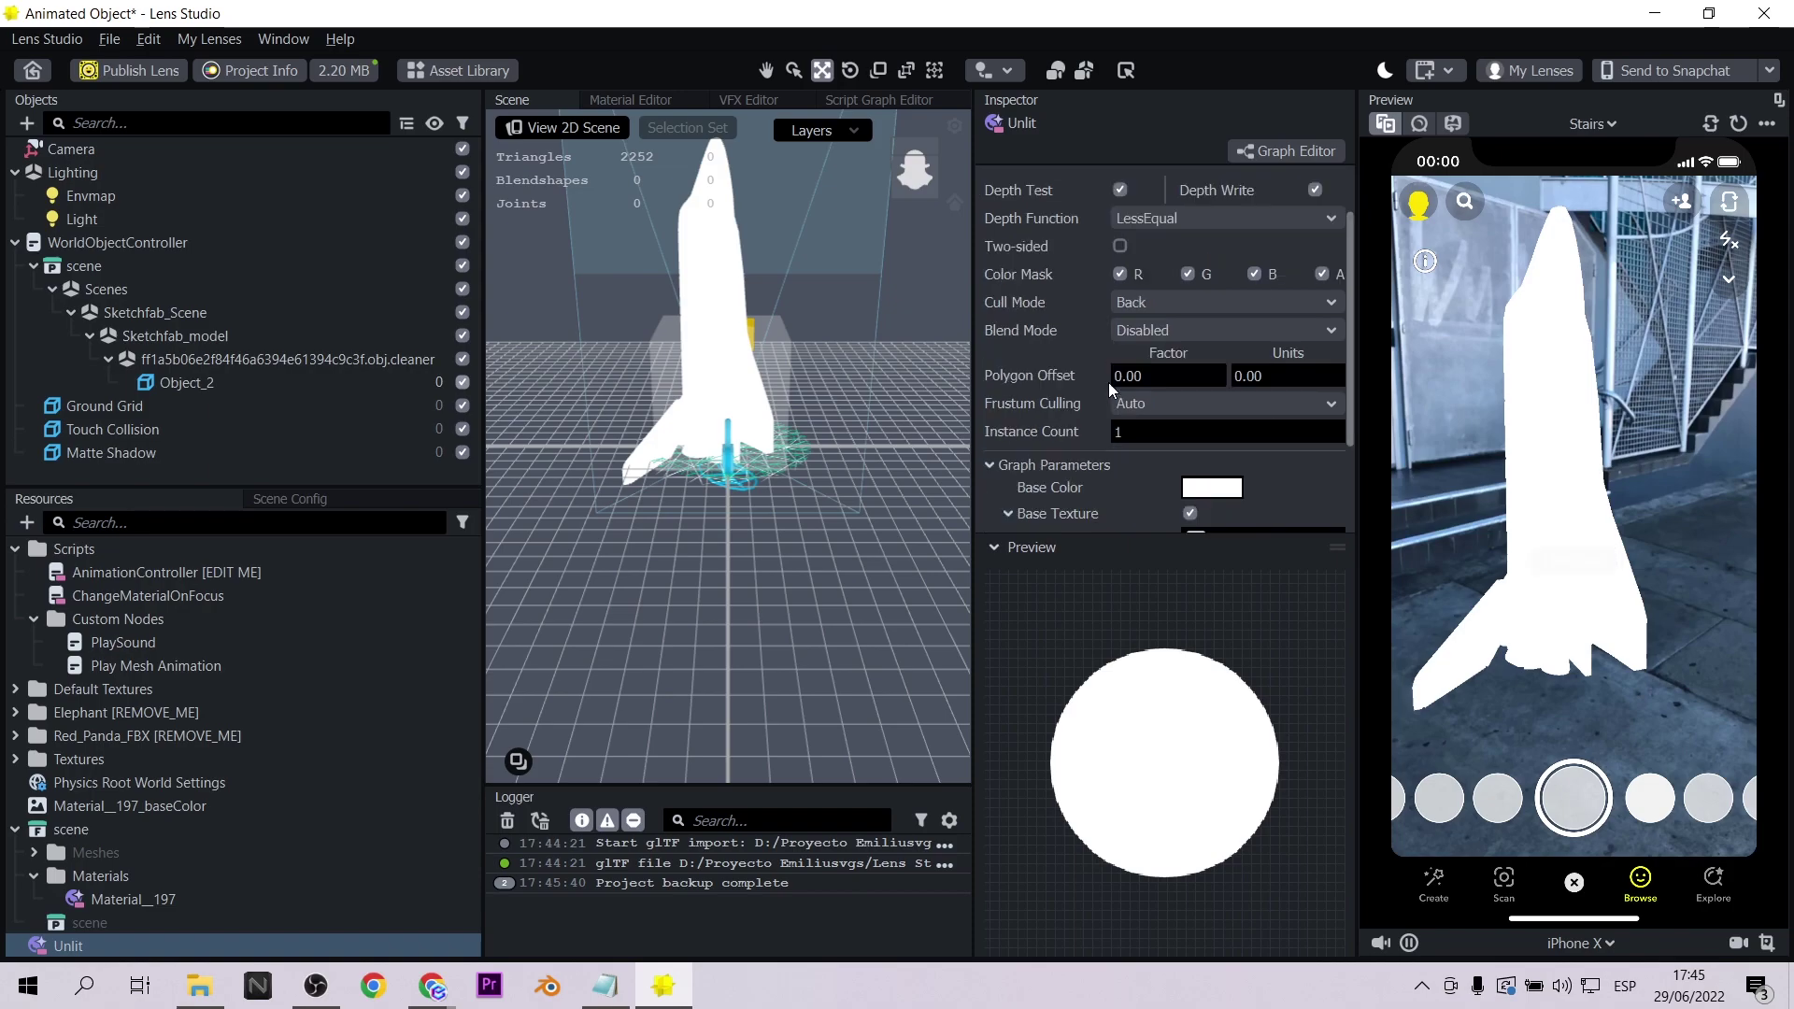
scroll(1232, 478, "down", 1)
left_click(1229, 469)
left_click(794, 383)
left_click(989, 714)
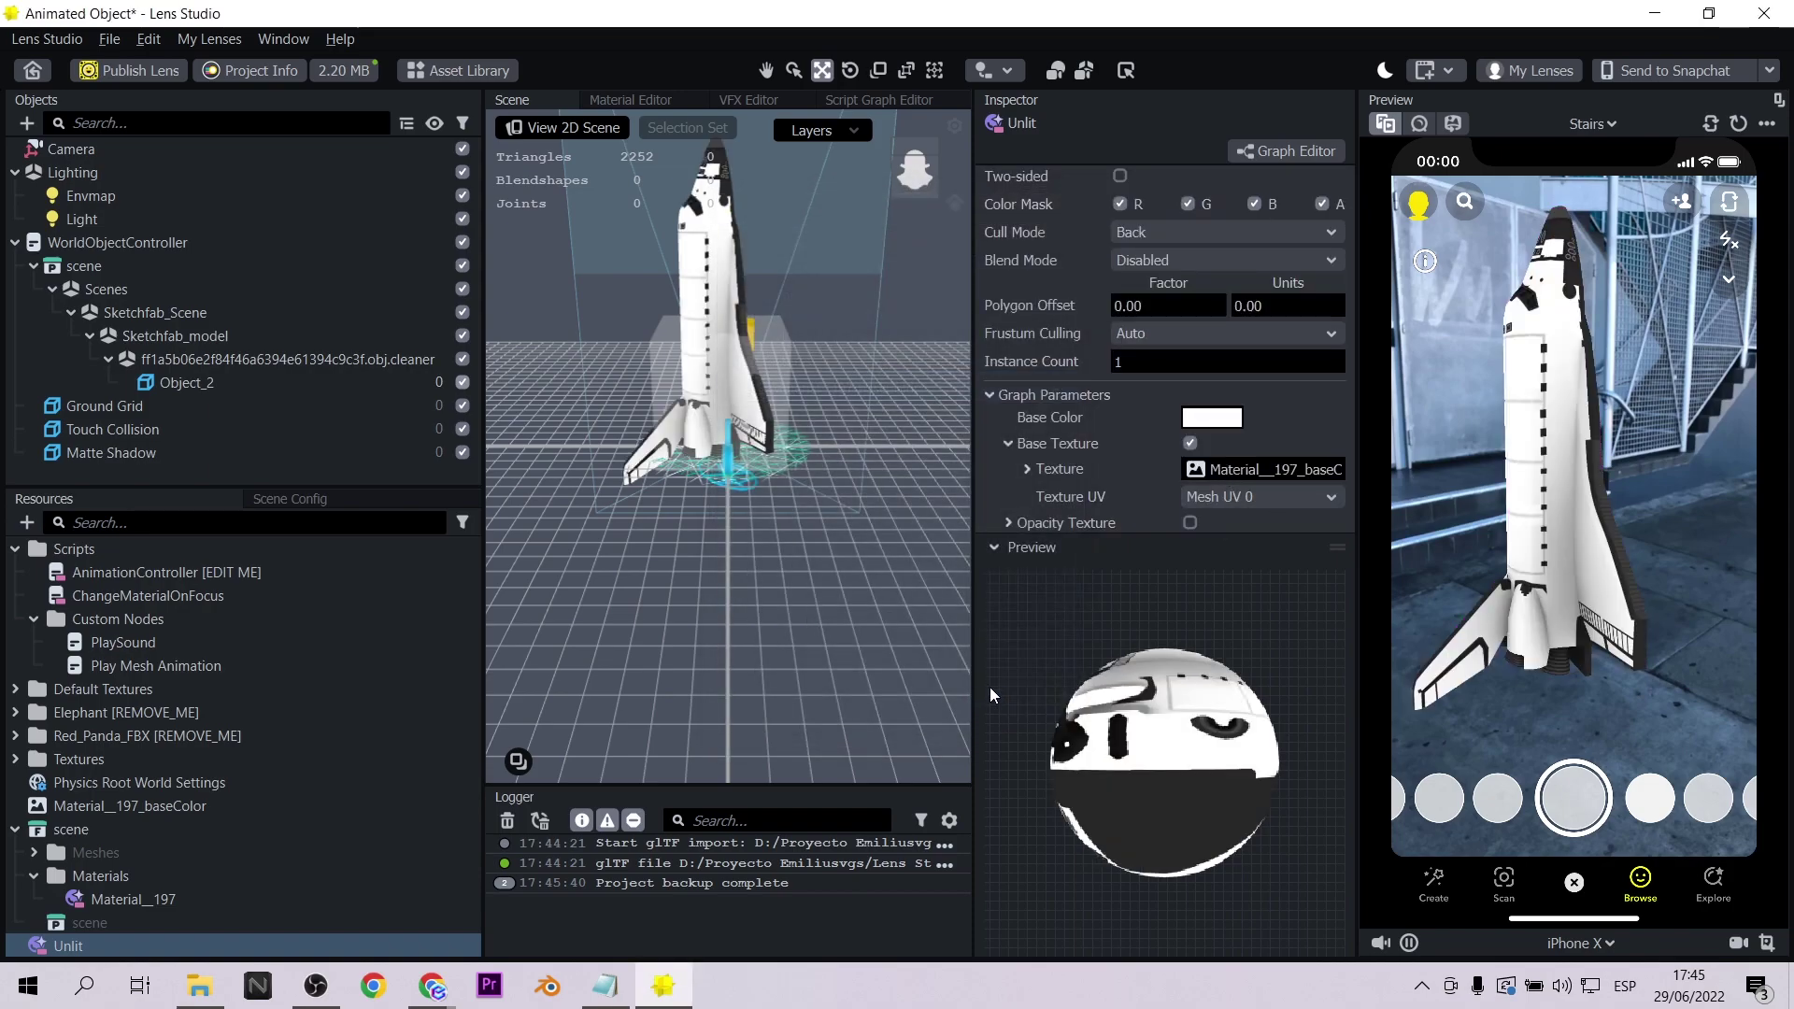
scroll(720, 433, "down", 3)
Step: Shift the shuttle scene sideways along X and set its scale to 9
left_click(260, 384)
left_click(34, 266)
left_click(88, 265)
left_click_drag(809, 393, 824, 393)
left_click_drag(1157, 320, 1051, 286)
type("9")
key("Return")
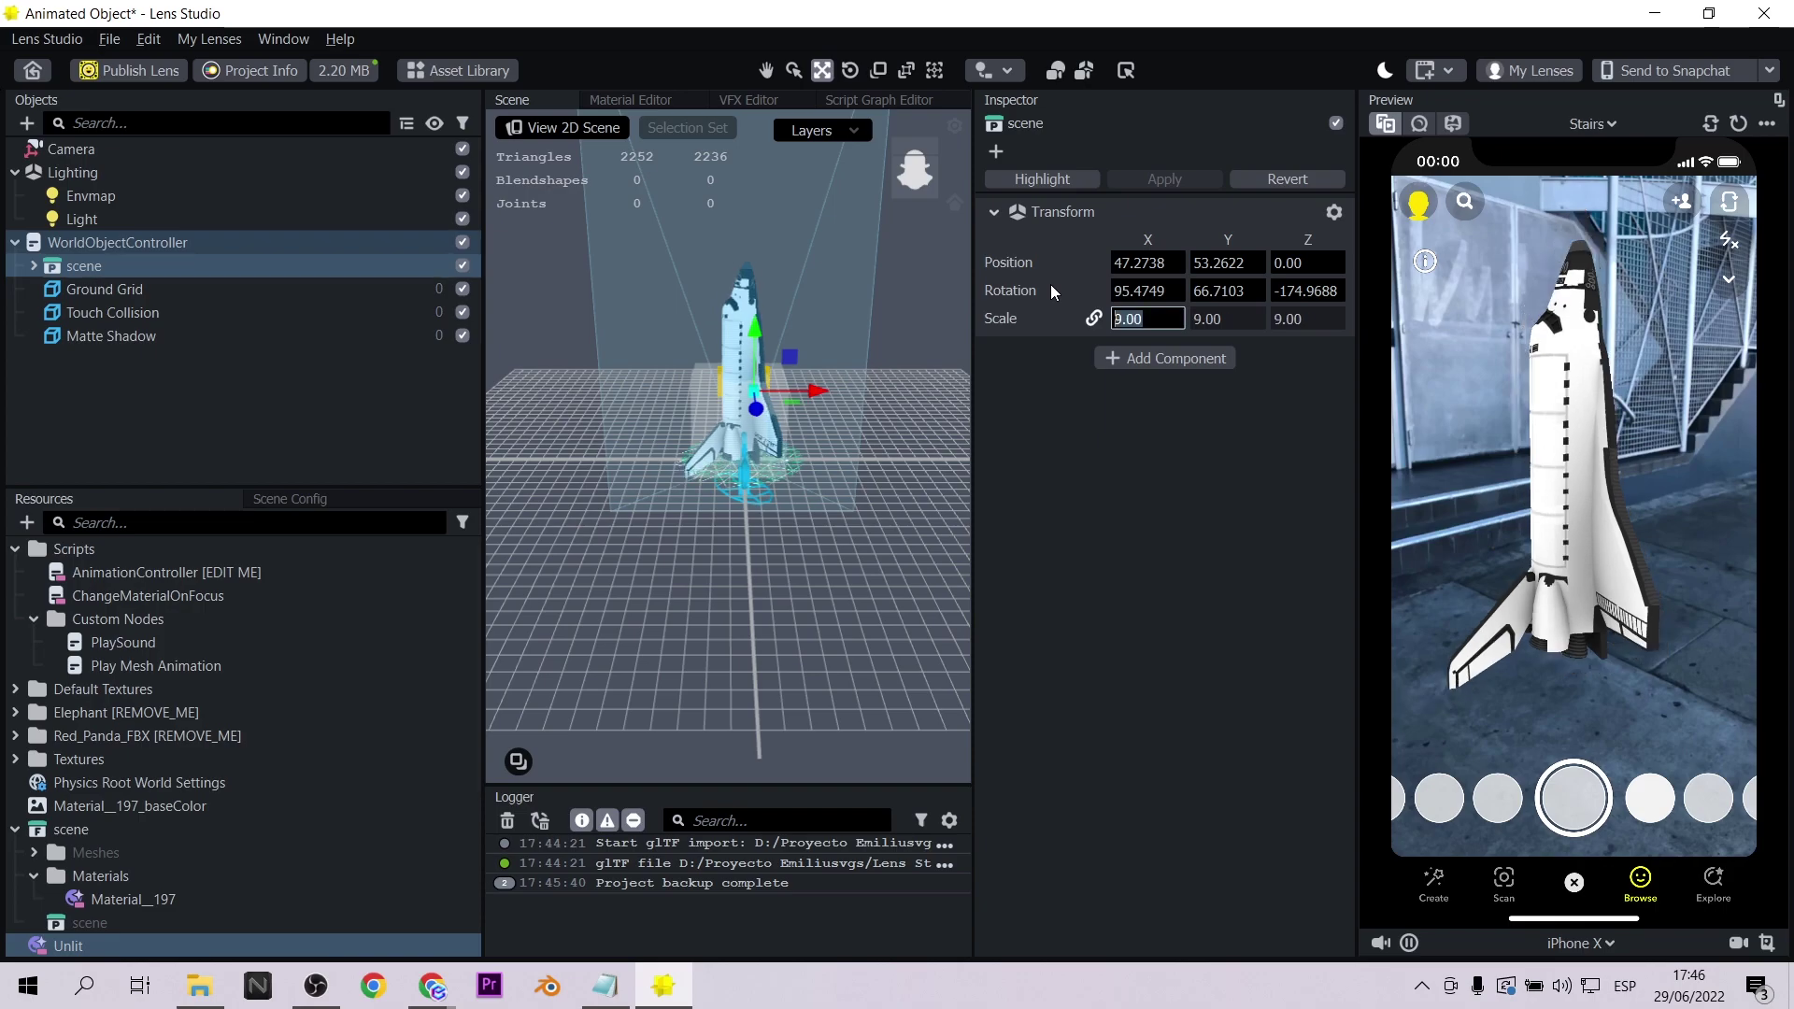
scroll(680, 479, "up", 3)
scroll(721, 523, "up", 3)
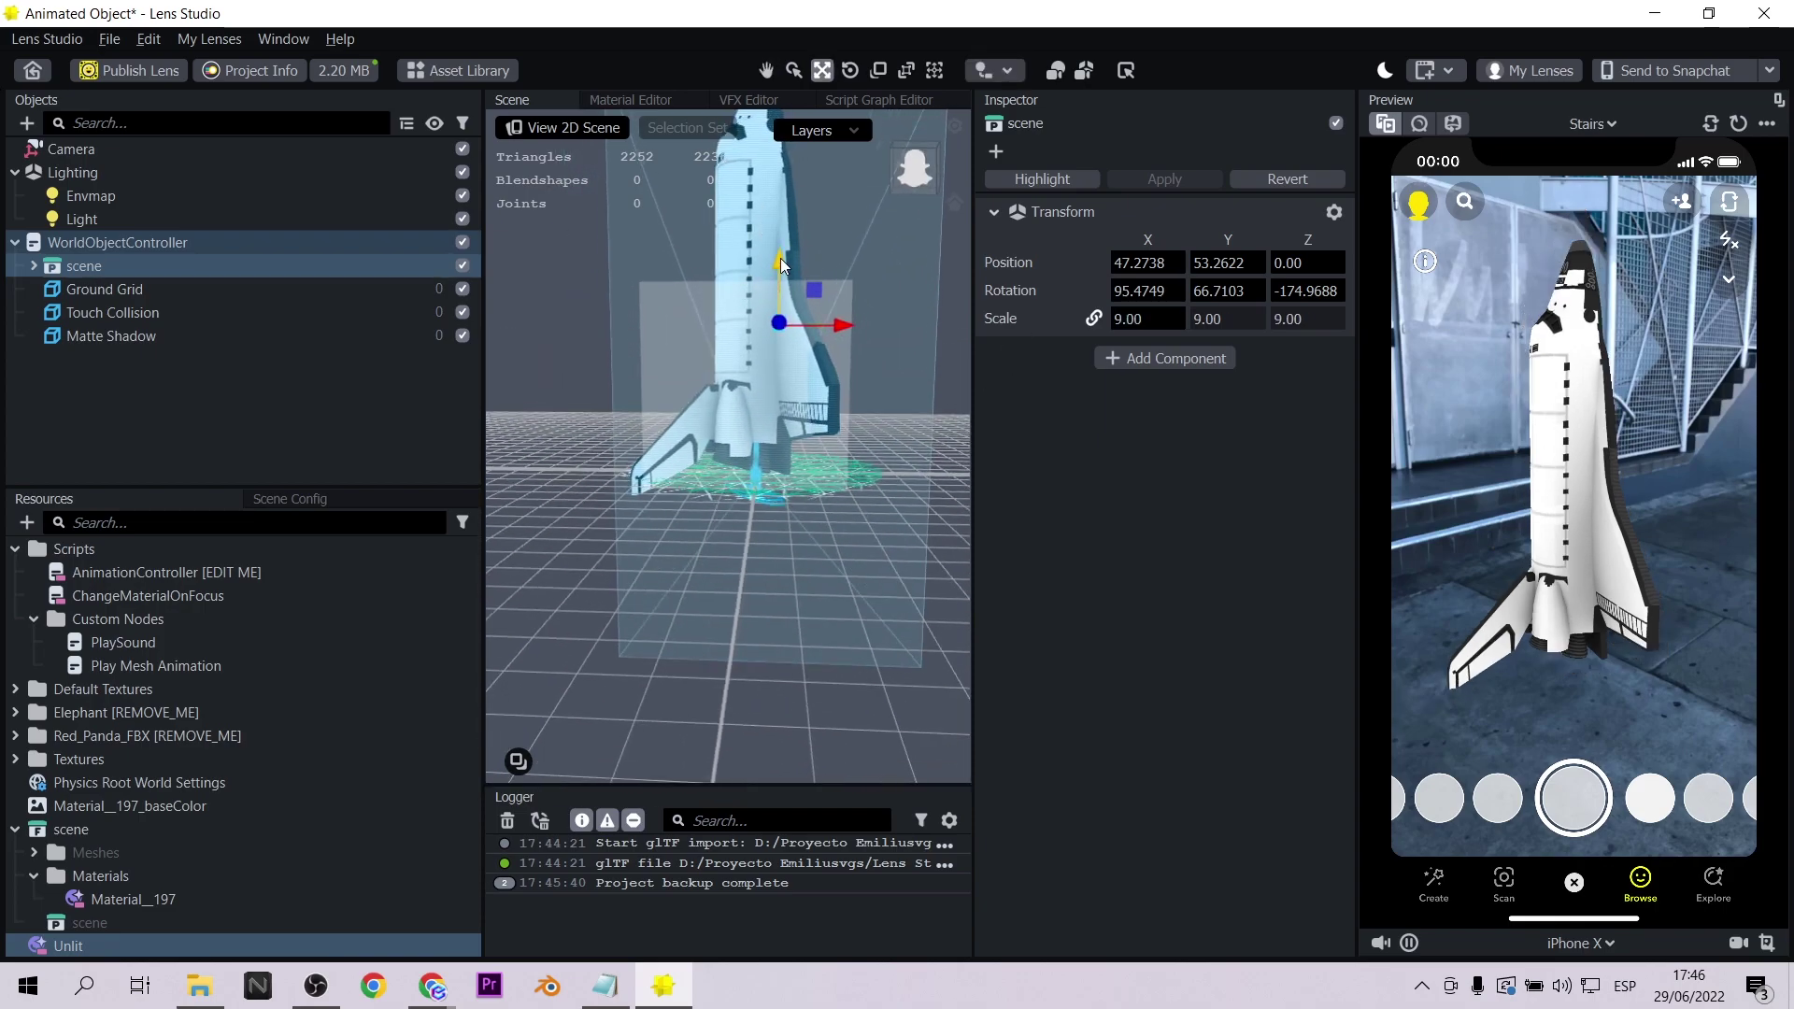
Step: Add a sphere under WorldObjectController and name it moon
left_click(197, 351)
left_click(140, 243)
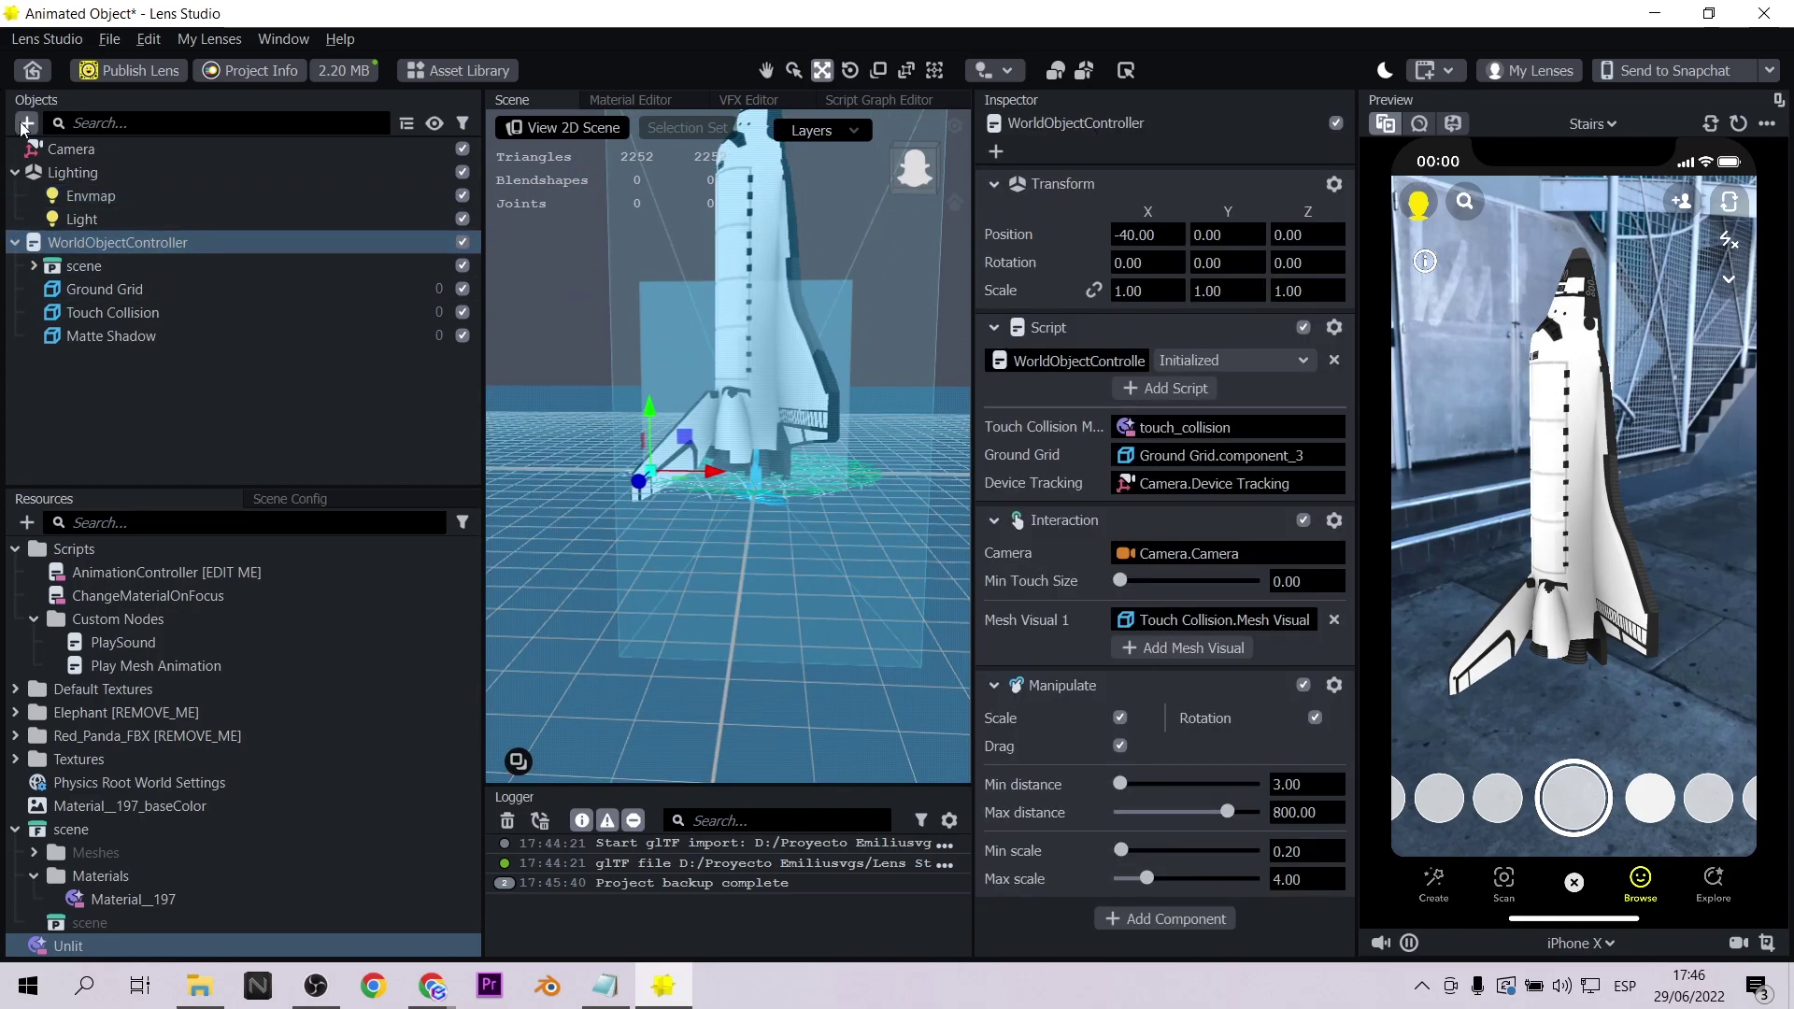
left_click(26, 124)
scroll(120, 431, "down", 5)
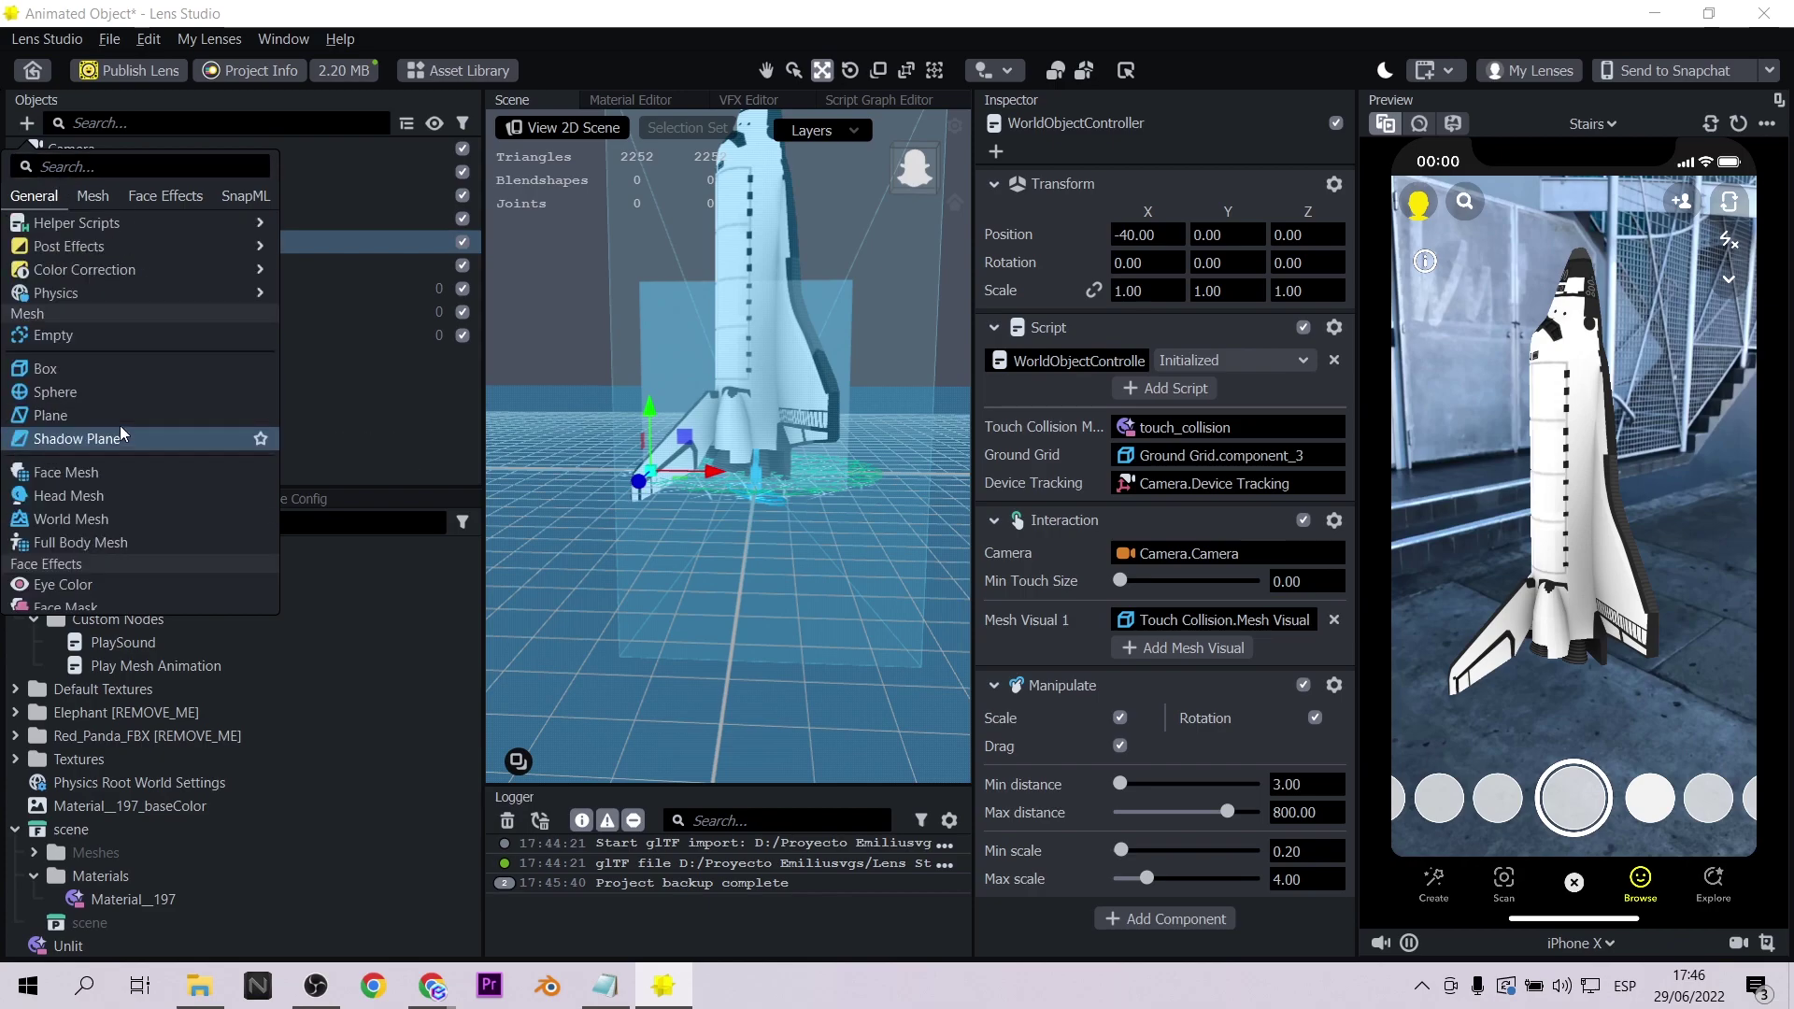
left_click(117, 387)
double_click(91, 364)
type("moon")
key("Return")
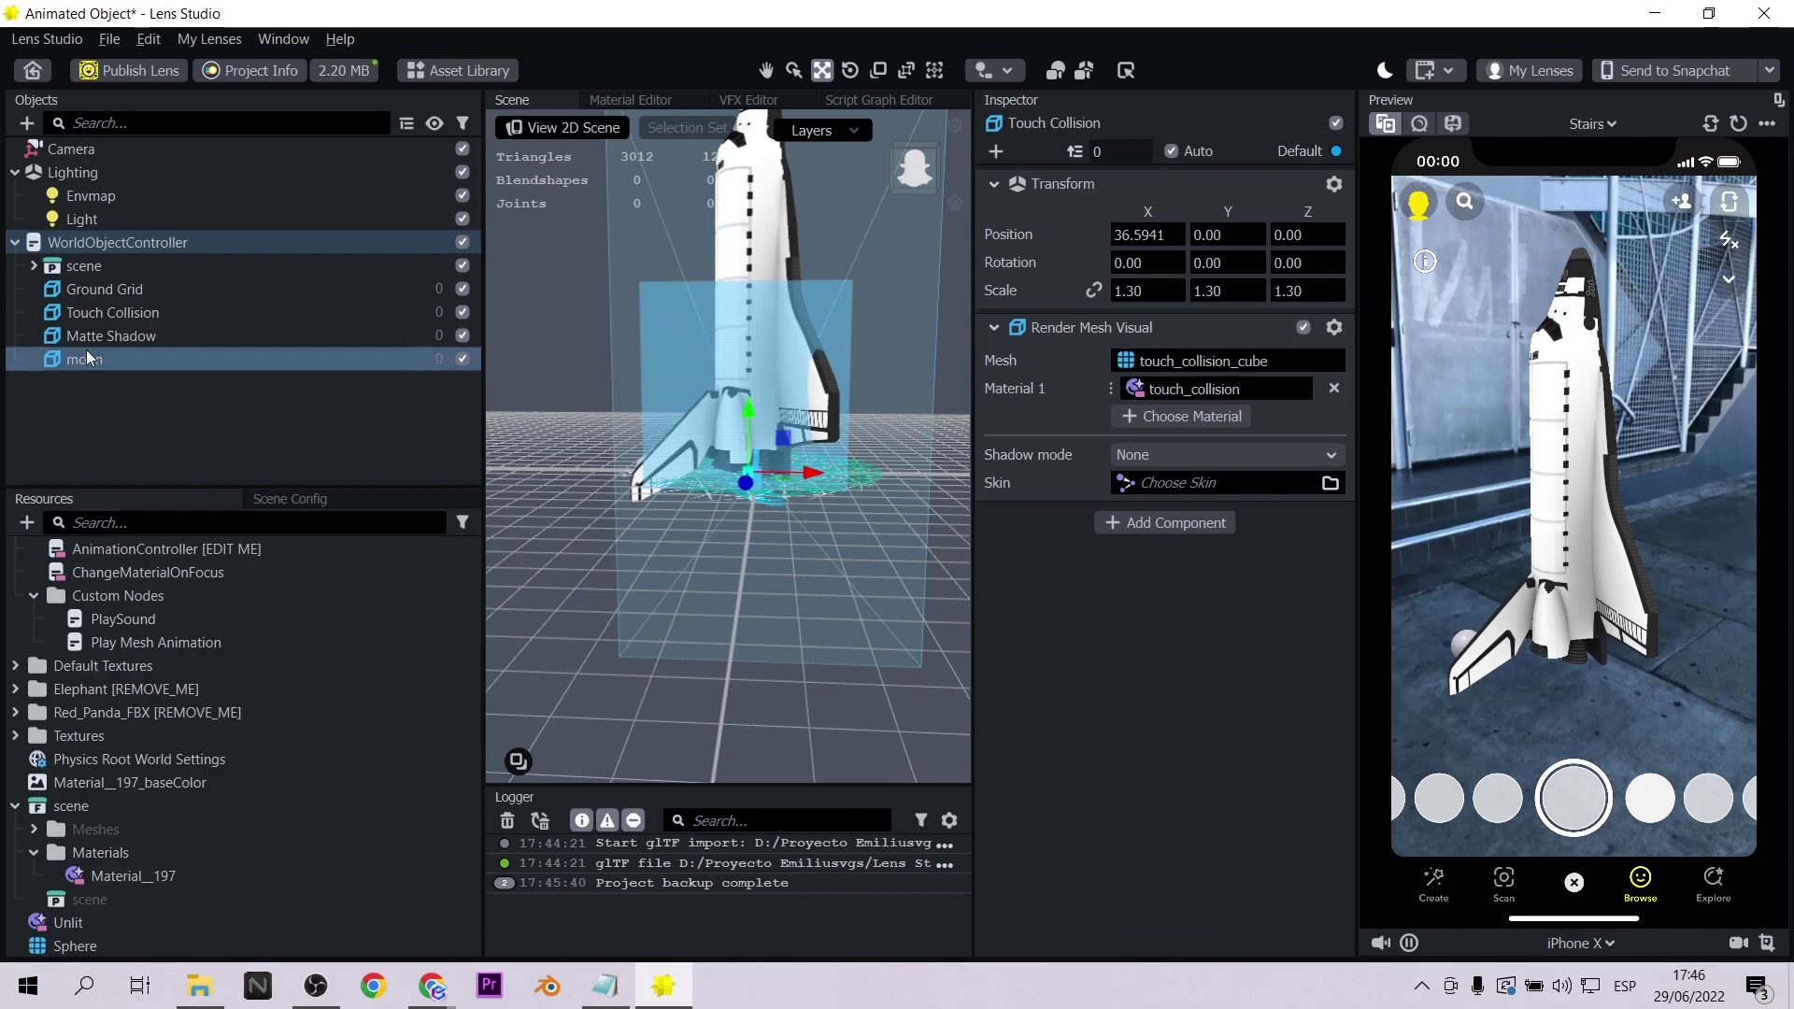
Step: Set the moon's scale to 2 and raise it above the shuttle
left_click(154, 359)
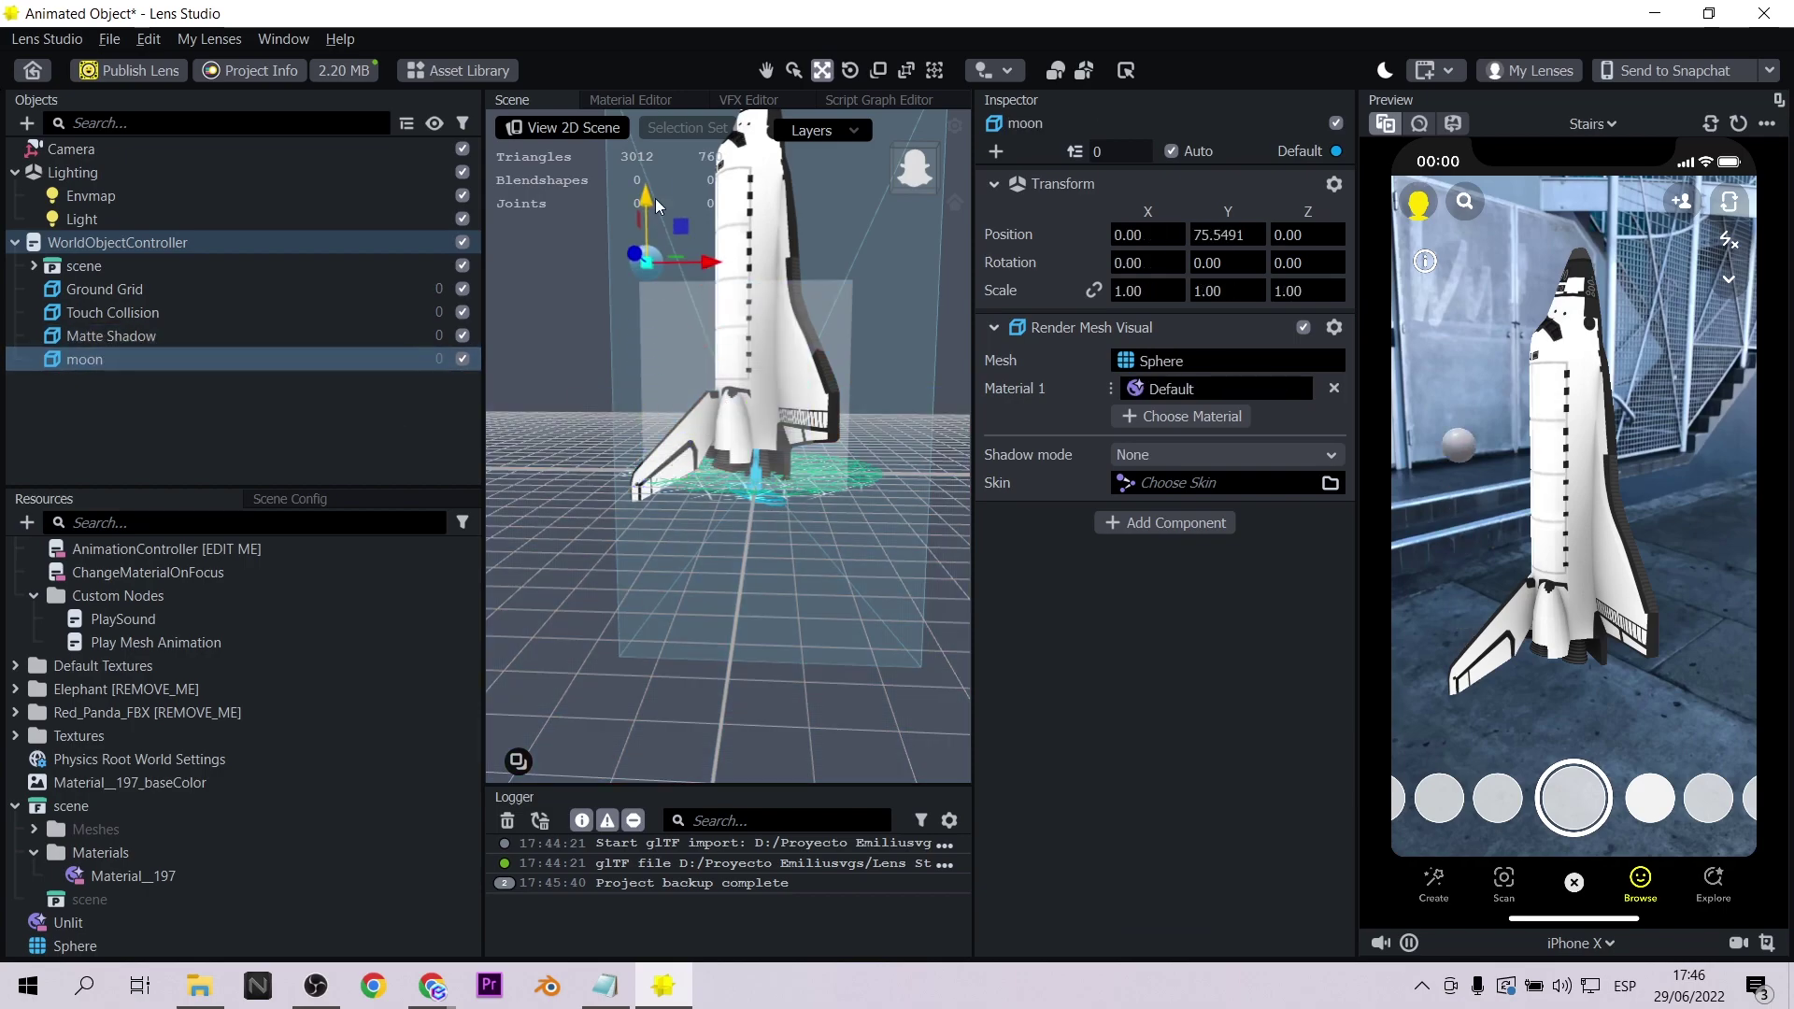
left_click_drag(1155, 294, 1075, 287)
type("3")
key("Return")
scroll(966, 414, "down", 2)
middle_click_drag(968, 288, 967, 397)
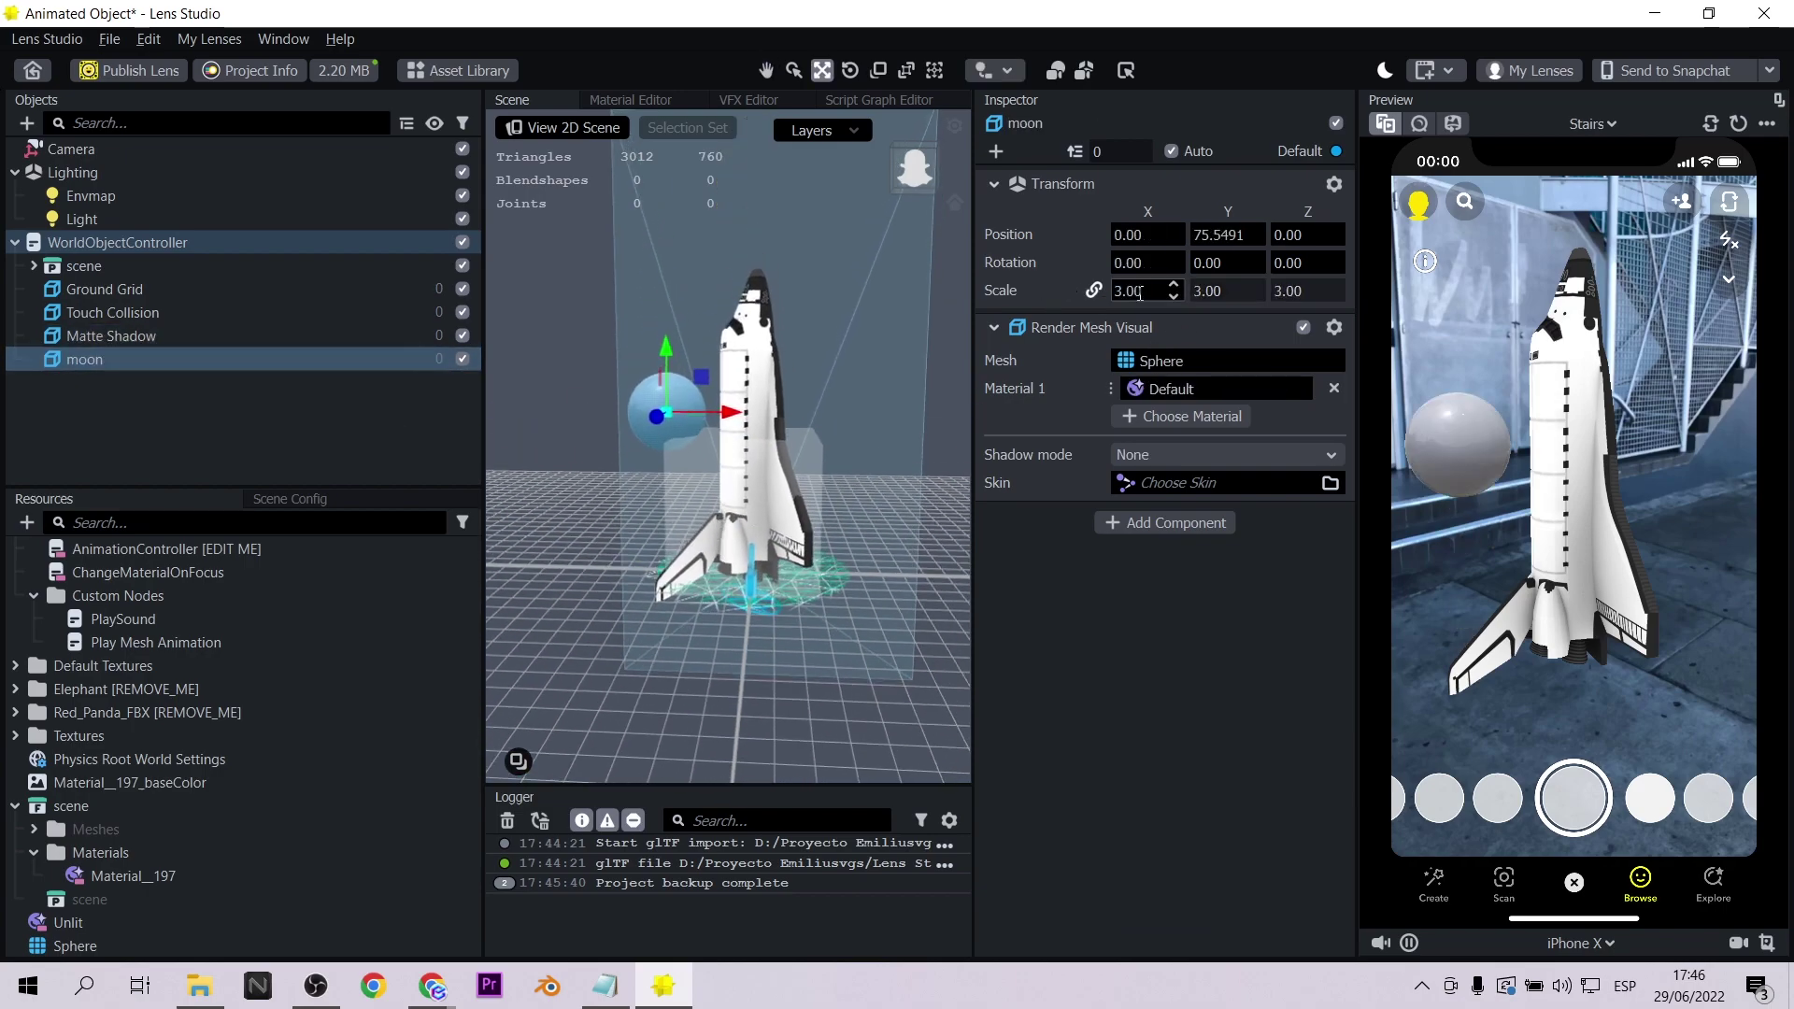
type("2")
key("Return")
left_click_drag(669, 353, 691, 192)
Step: Duplicate moon into moon 2 and moon 3 lower down, scaled 1.5 and 1, then remove moon's material
right_click(103, 359)
left_click(140, 455)
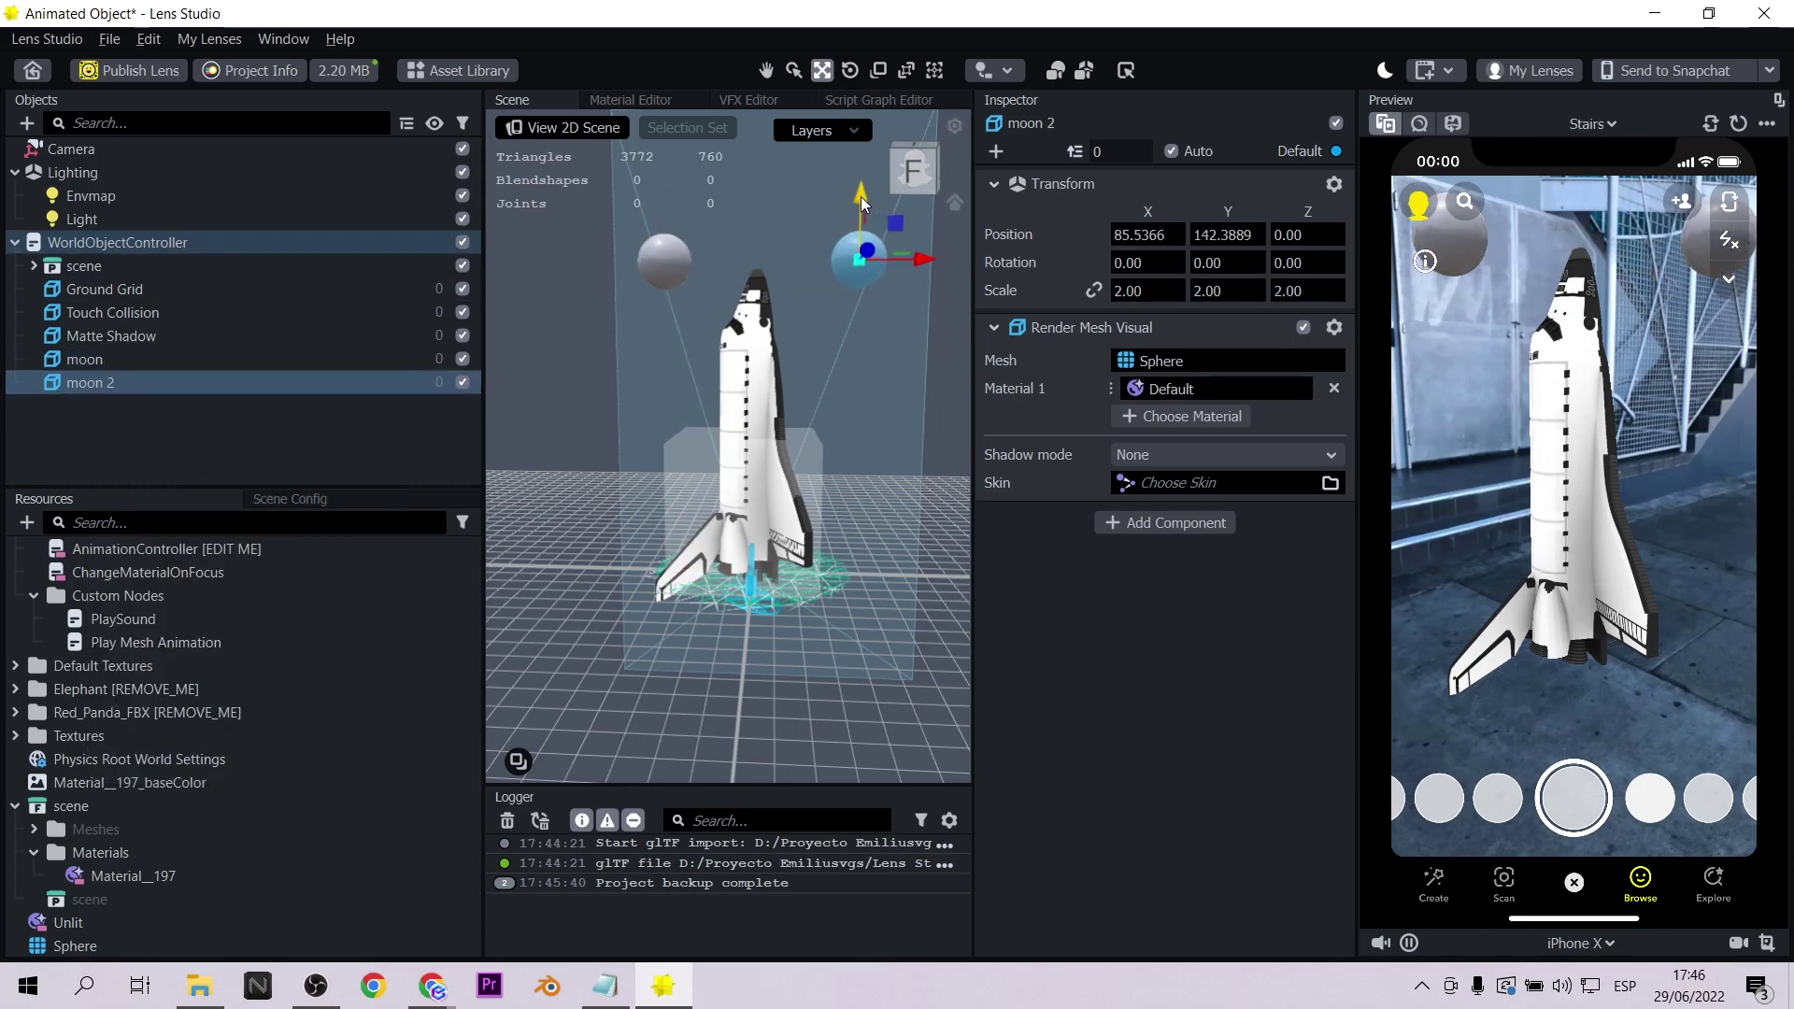
left_click_drag(861, 204, 859, 322)
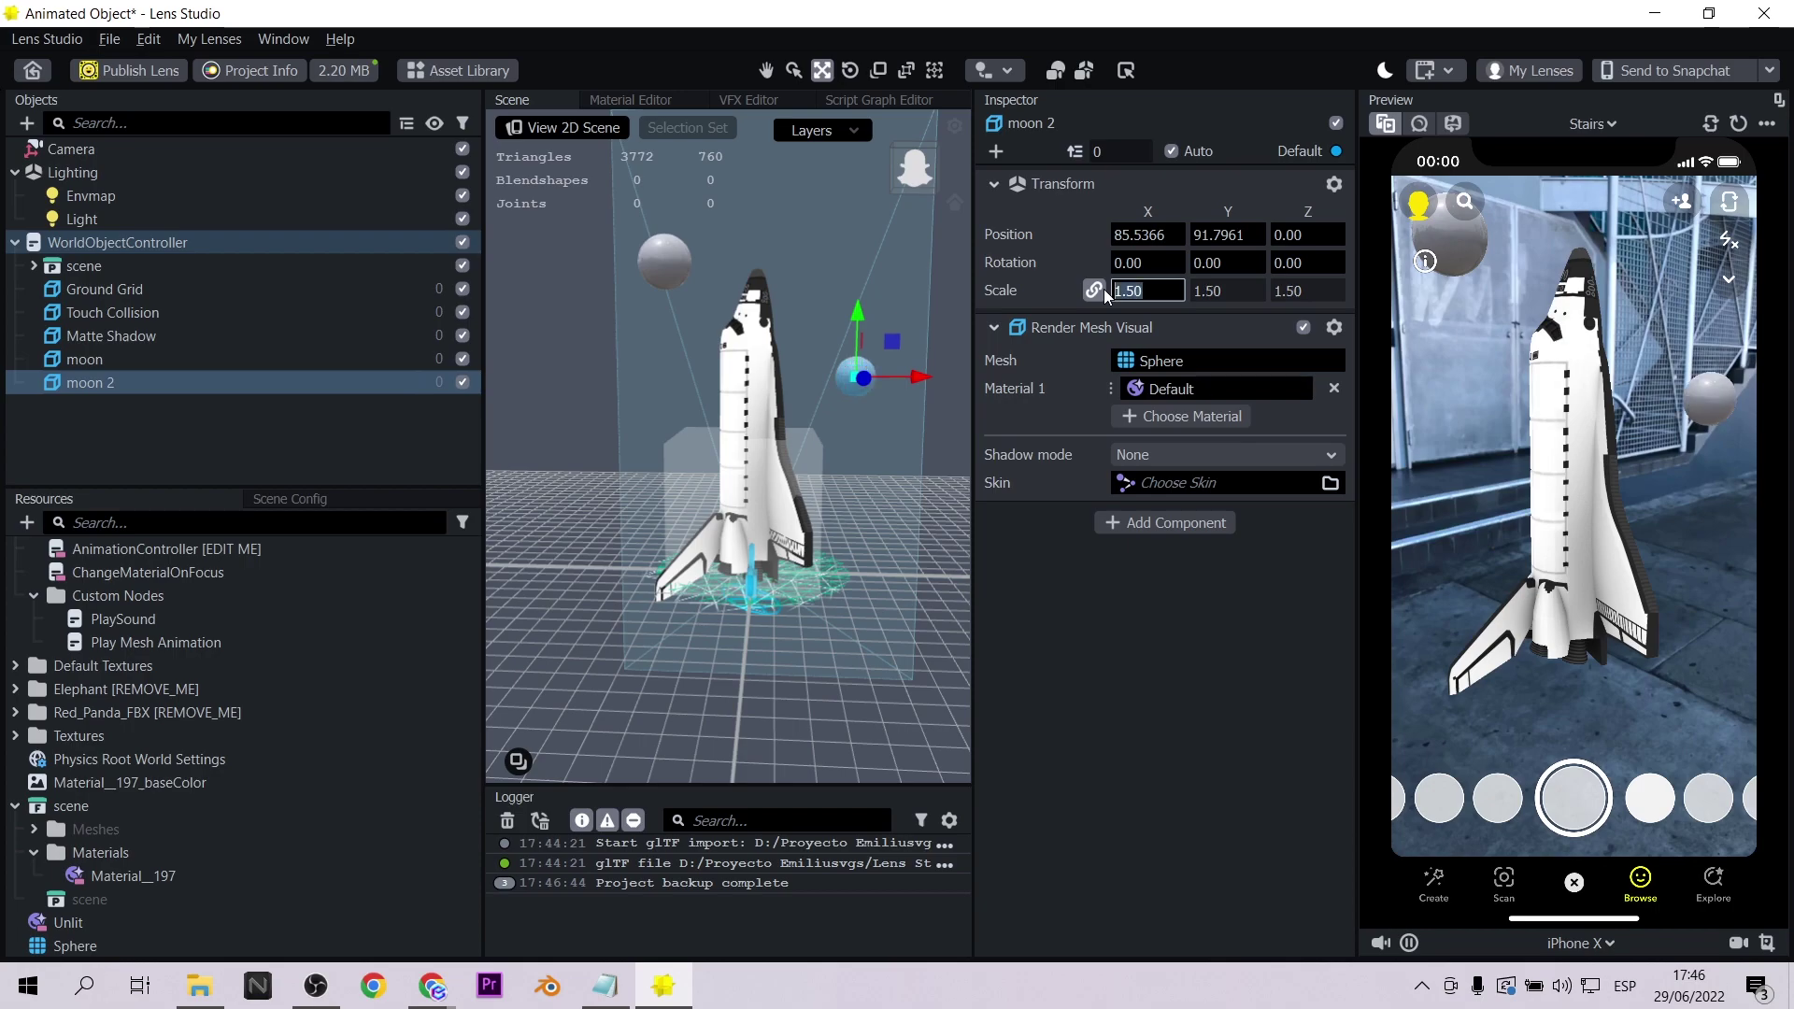
right_click(94, 382)
left_click(164, 462)
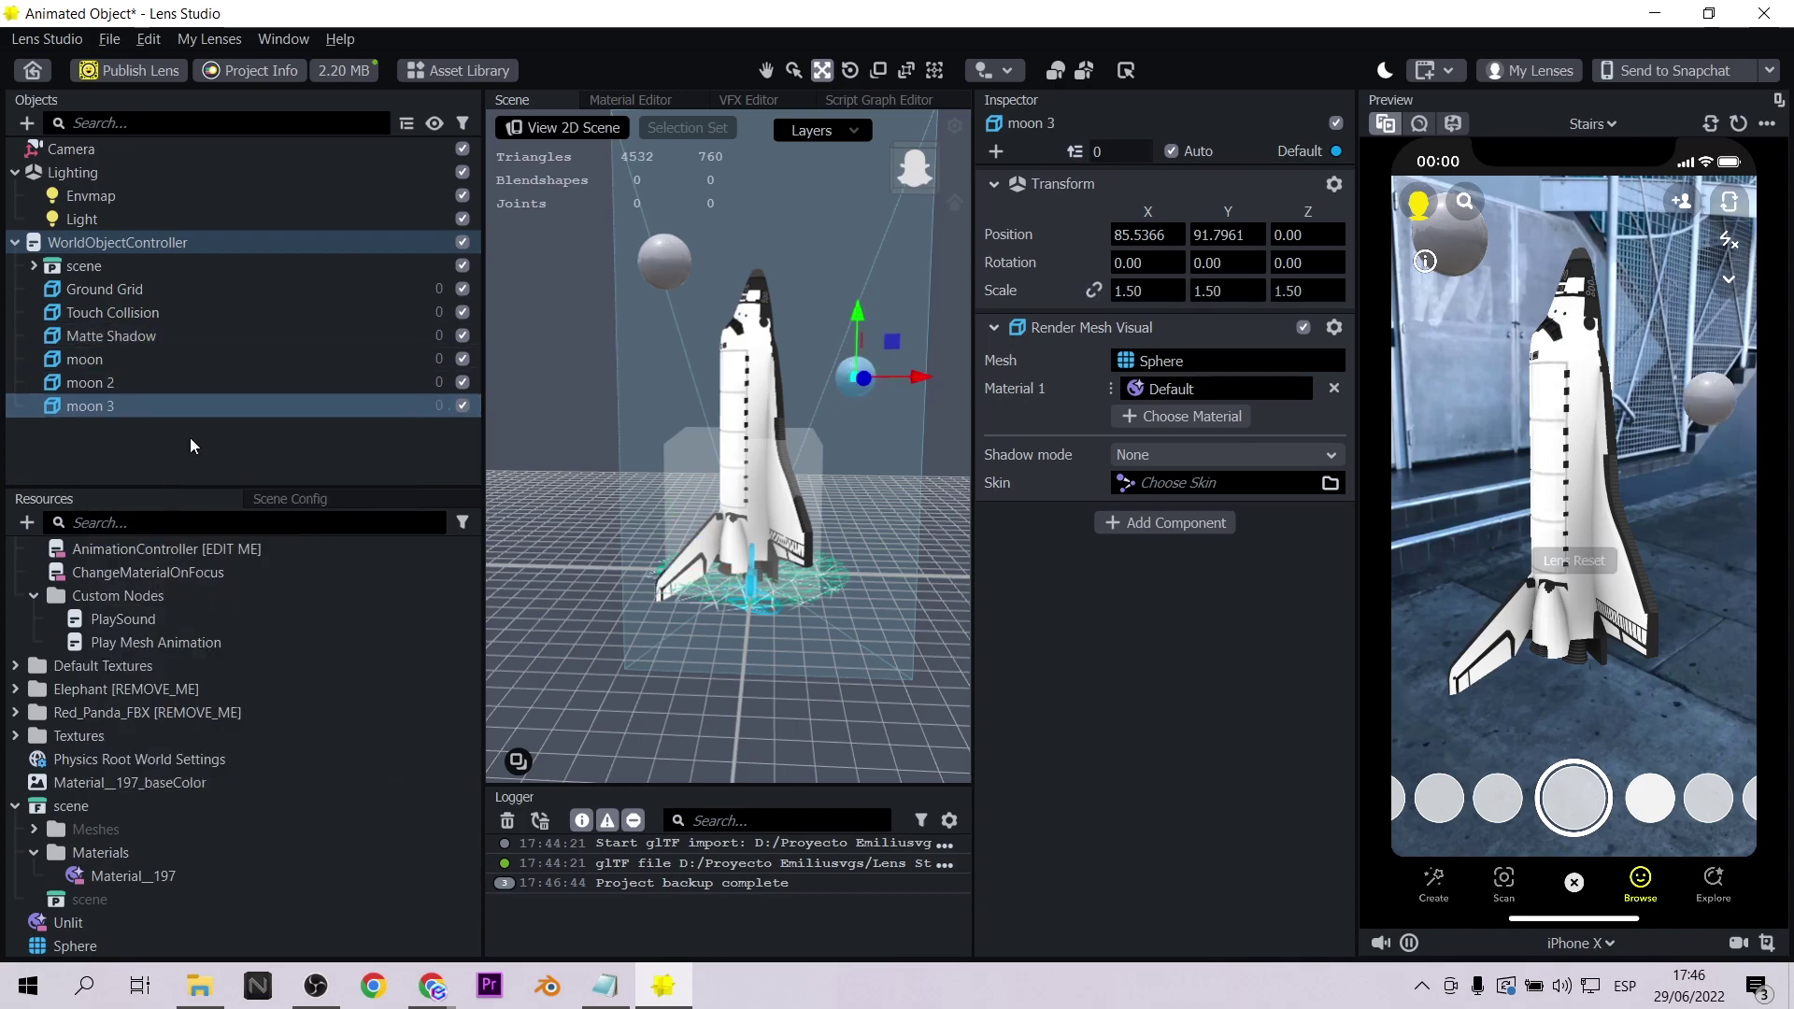
left_click_drag(860, 322, 855, 457)
type("1")
left_click(1094, 291)
left_click_drag(1147, 291, 1095, 292)
type("1")
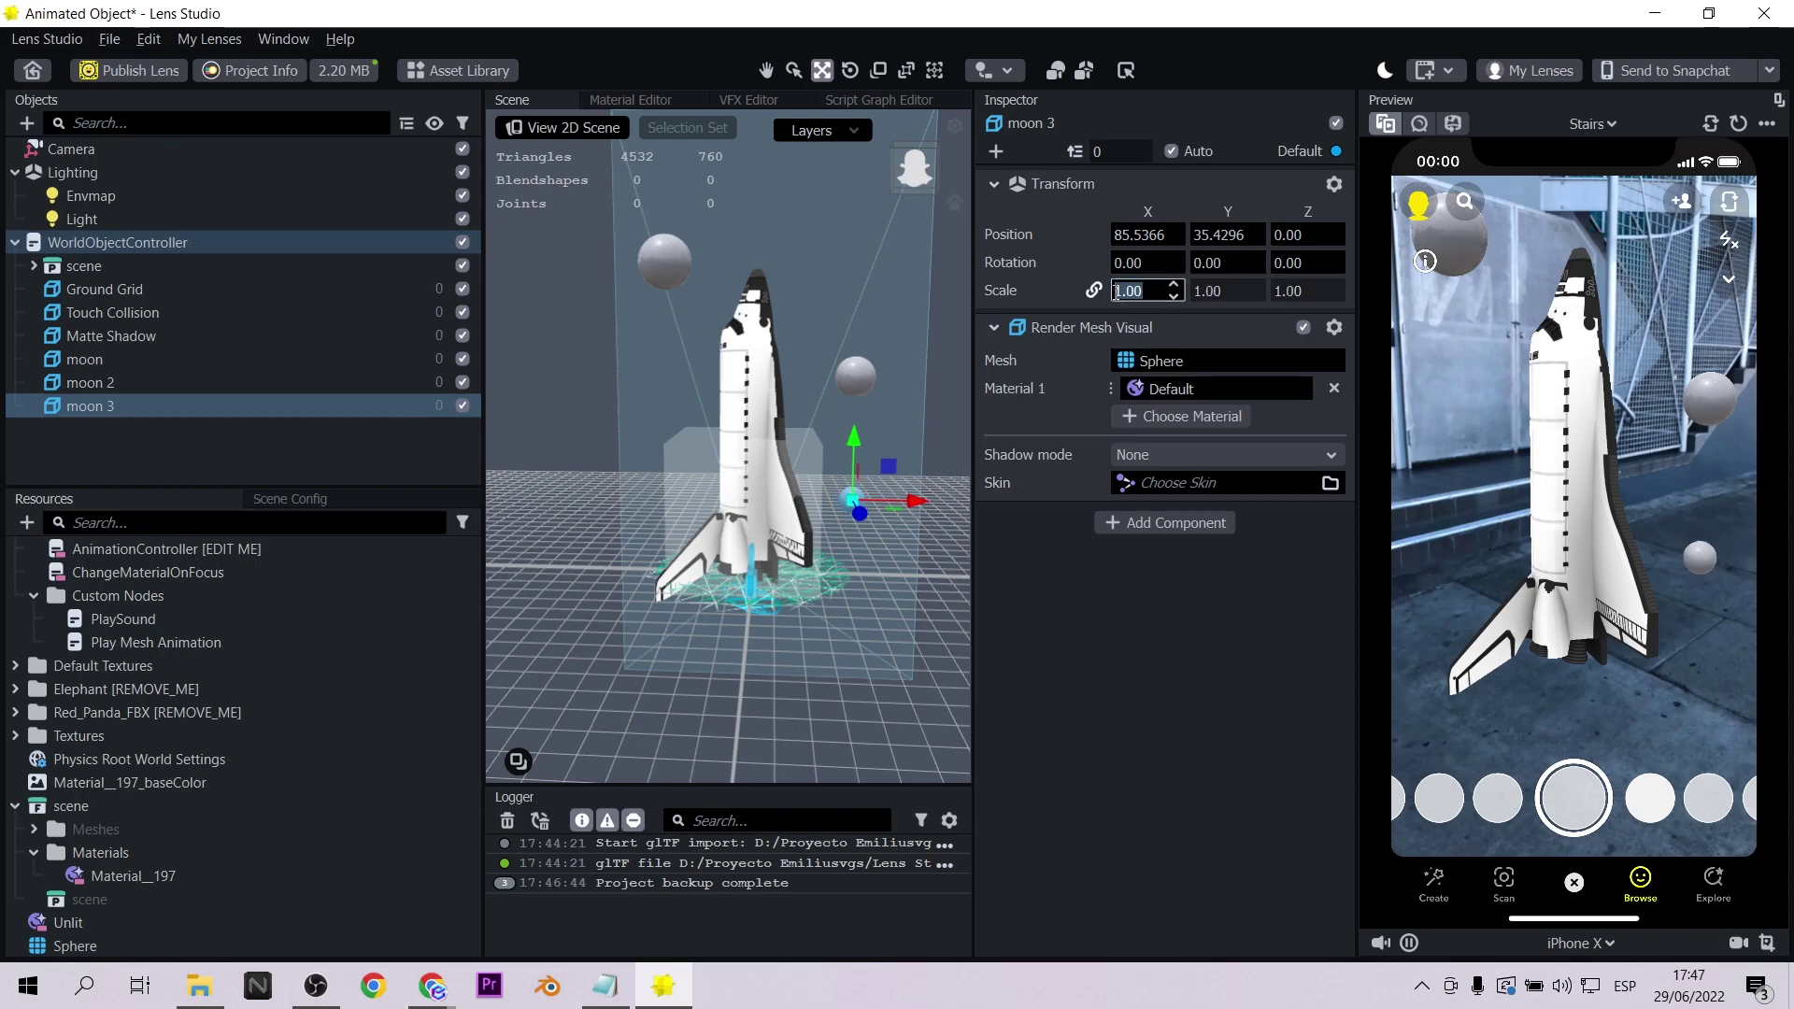
left_click(93, 361)
left_click(1333, 388)
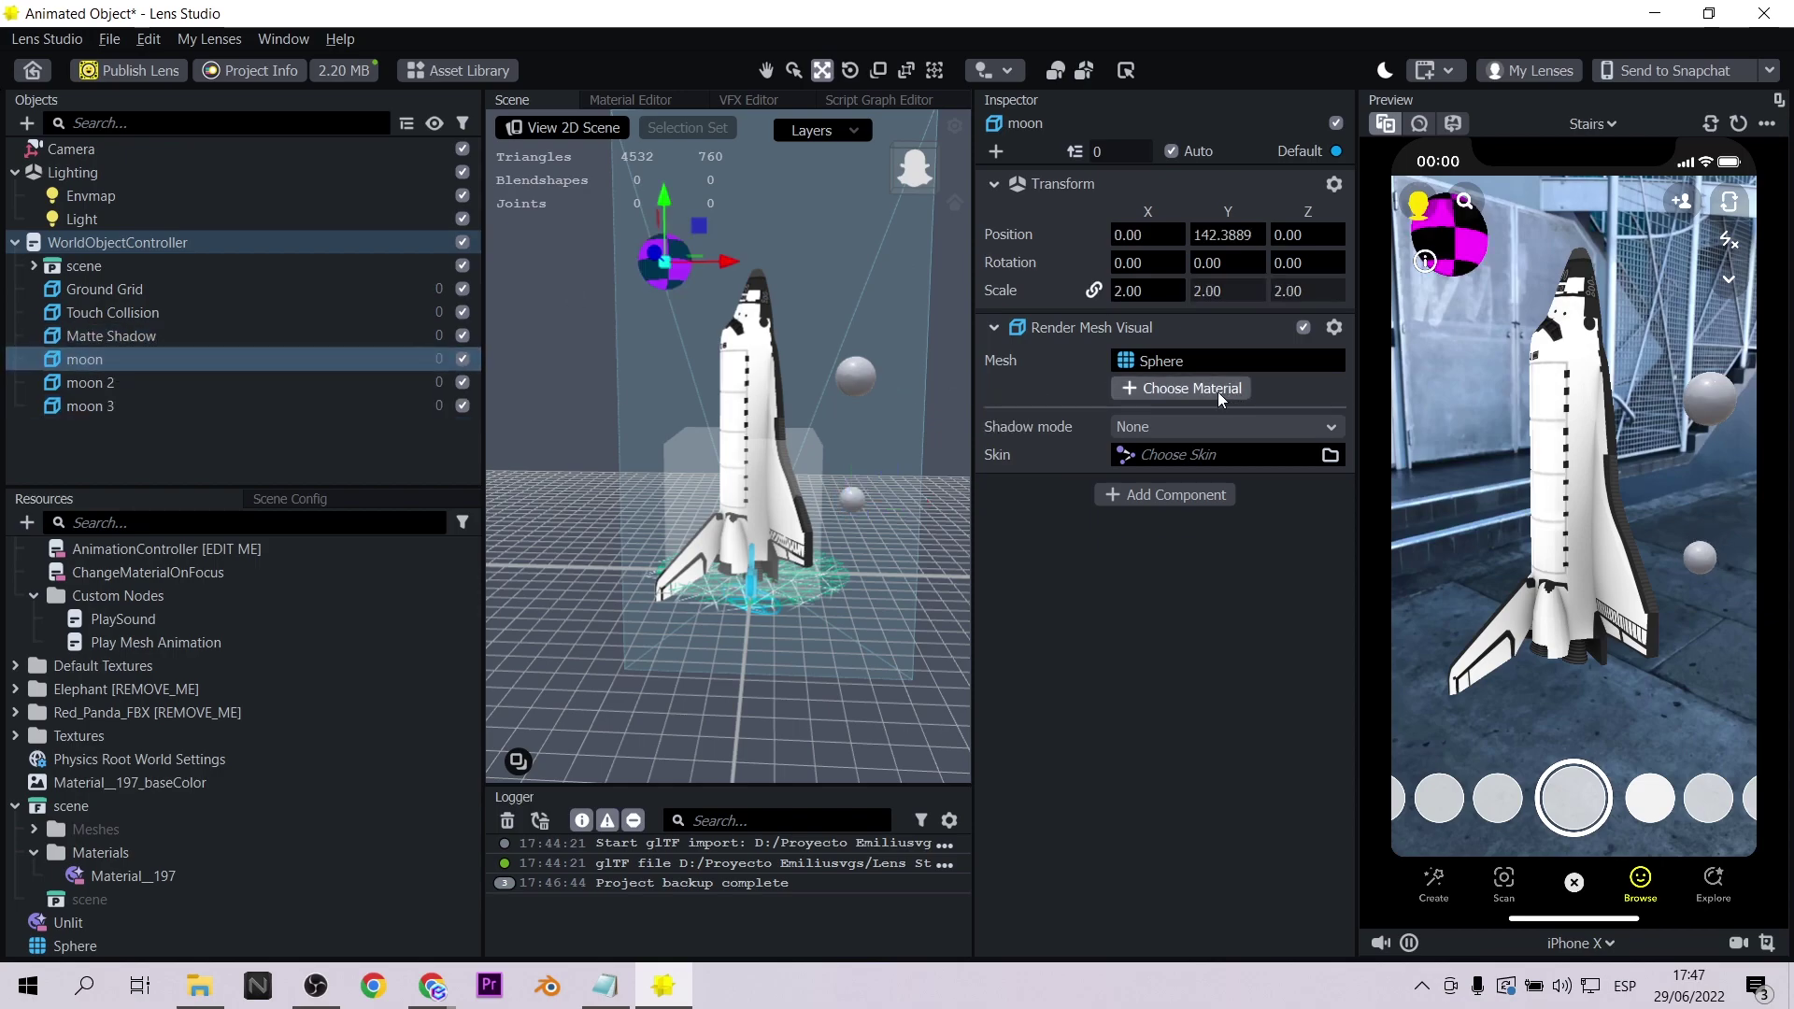
Step: Give moon a new Unlit 2 material with the moon crater image as texture
left_click(1217, 390)
left_click(730, 236)
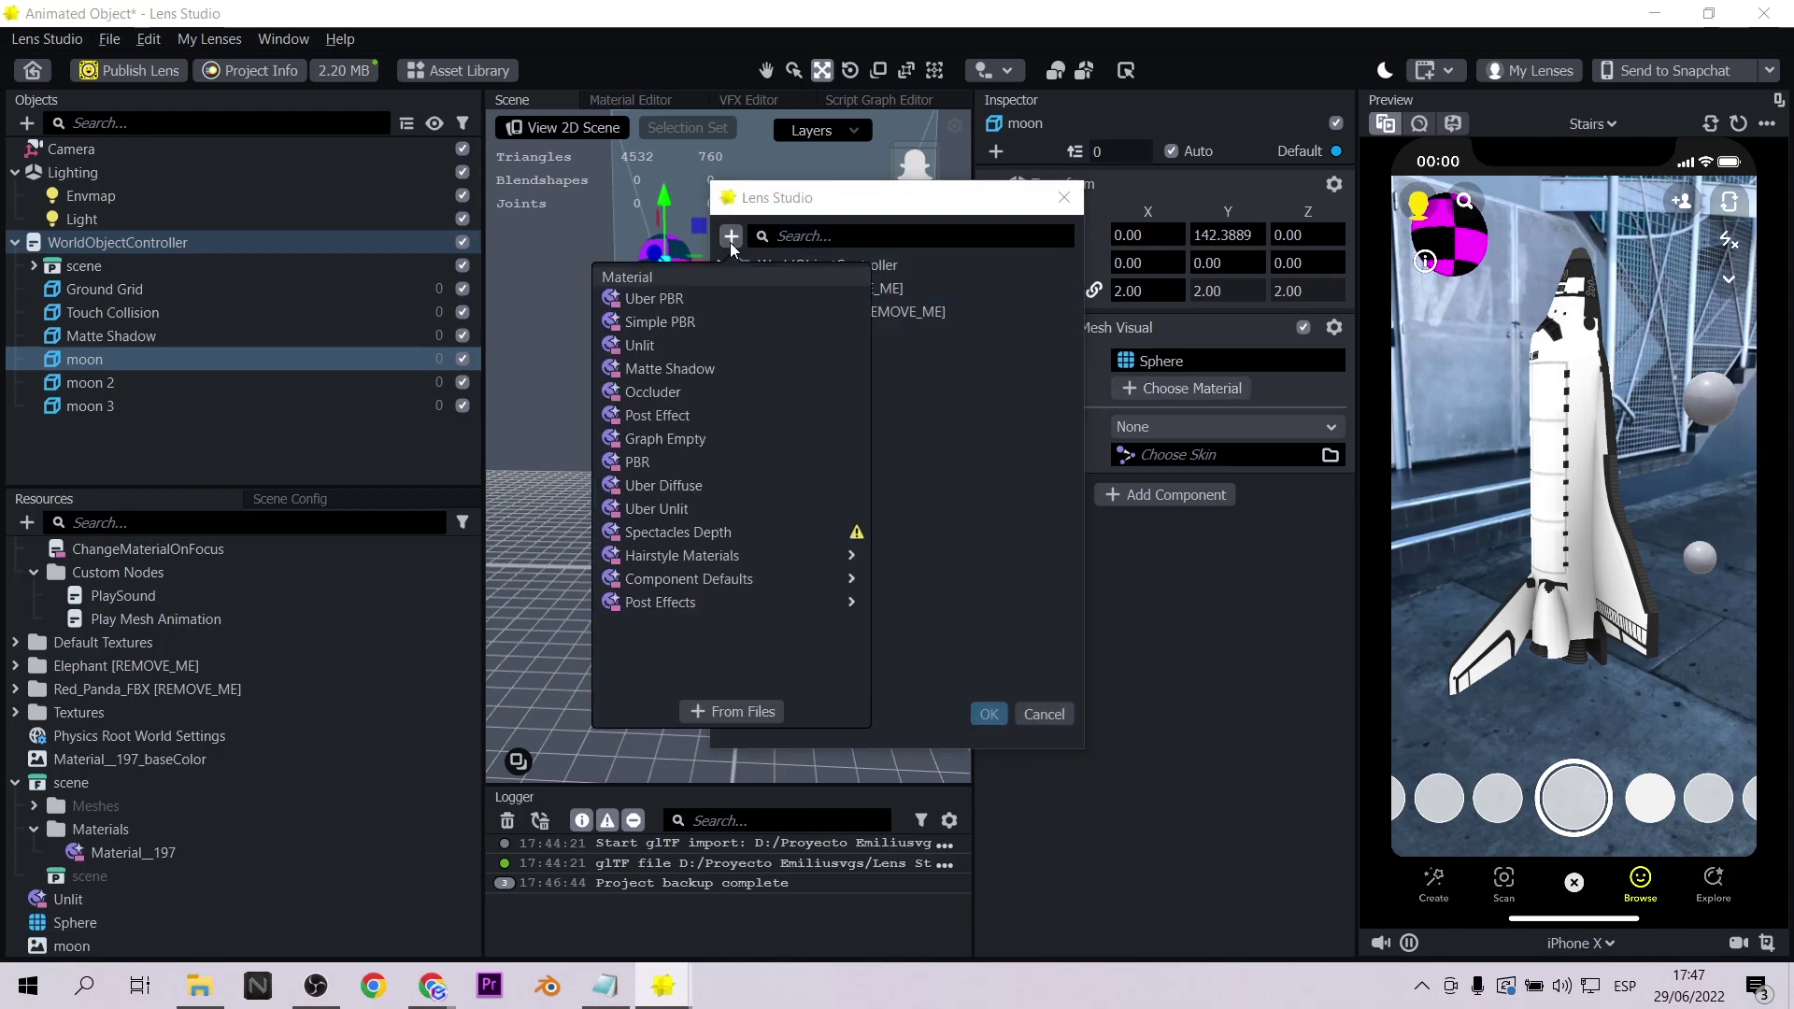
left_click(665, 347)
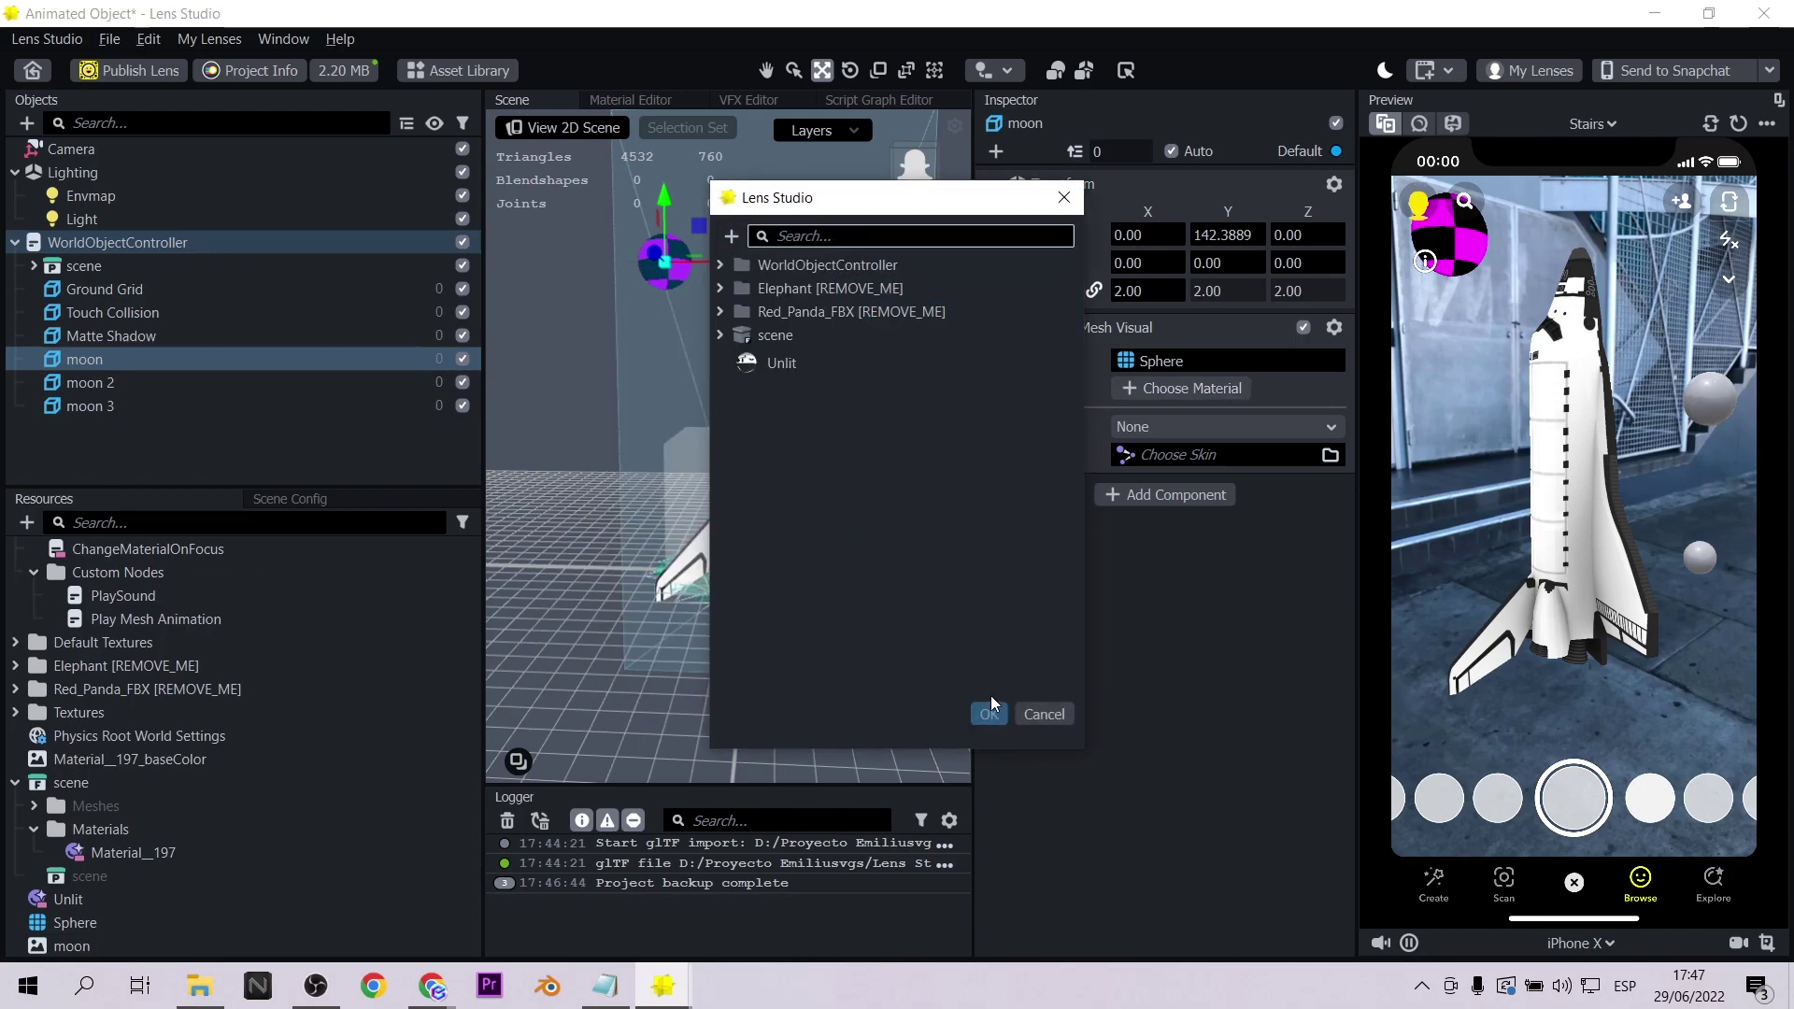
left_click(989, 713)
left_click(1213, 390)
left_click(1212, 402)
left_click(826, 421)
left_click(986, 717)
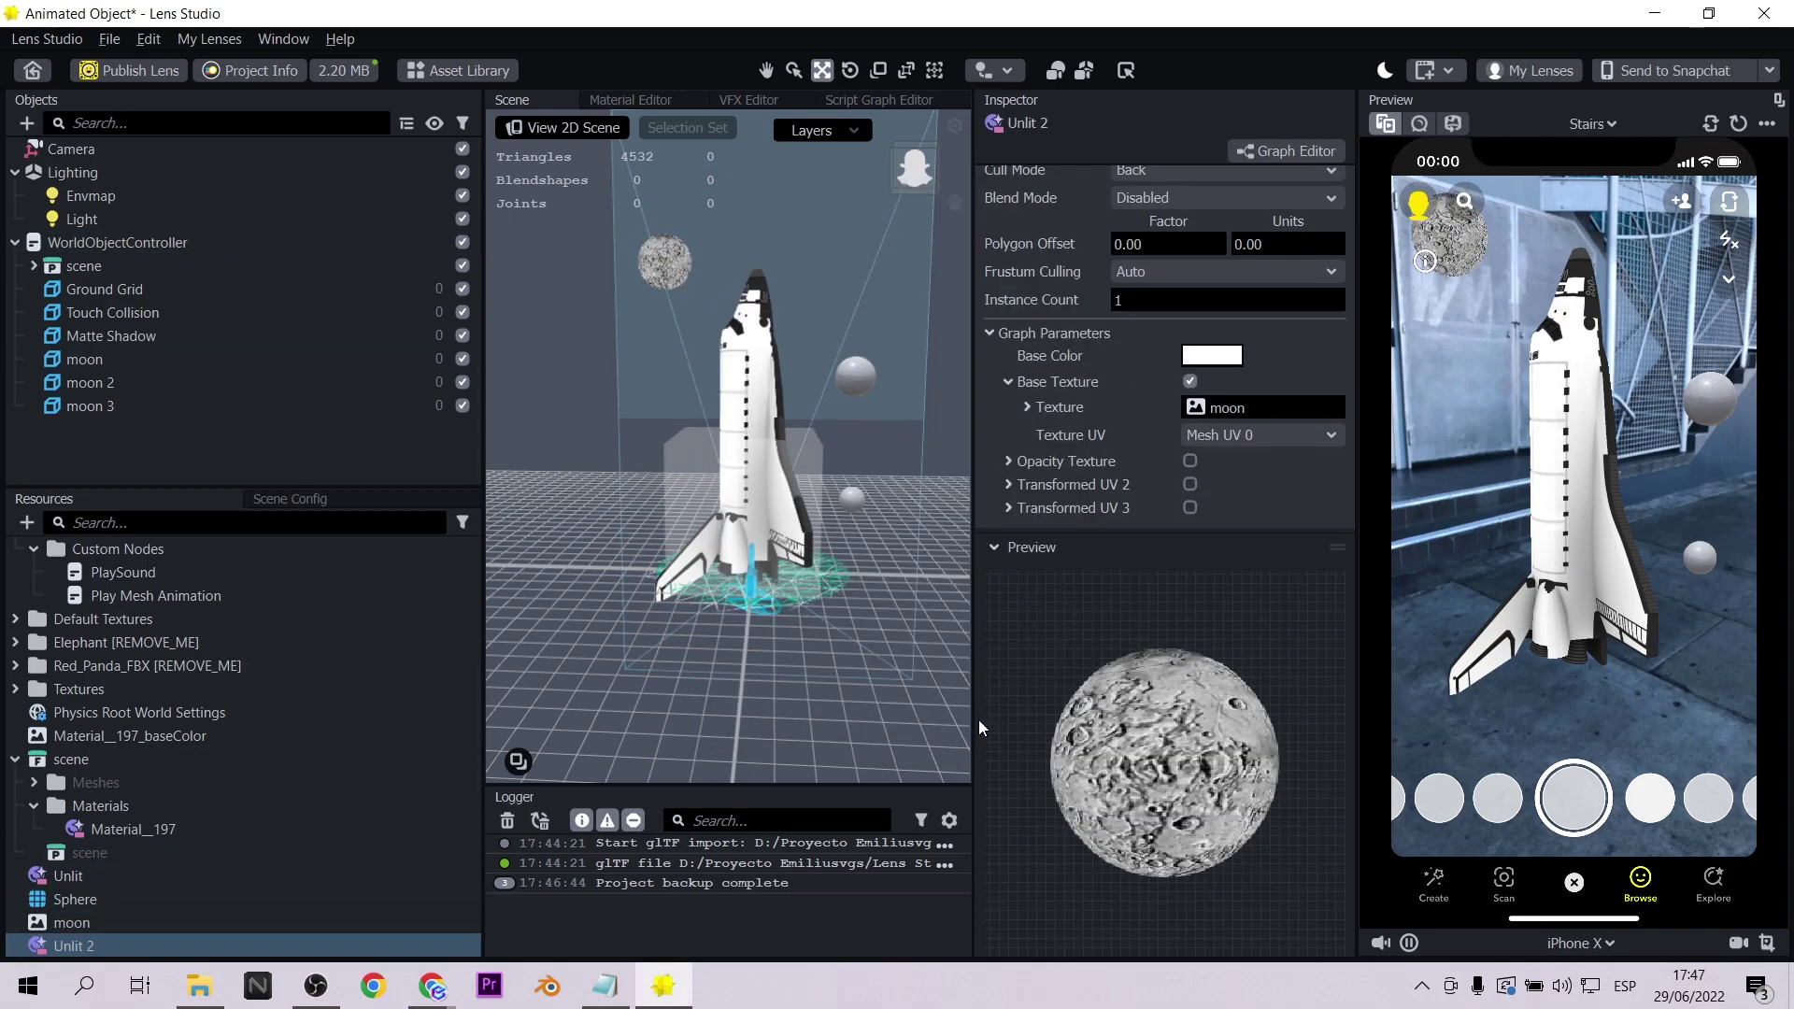
Step: Replace the materials on moon 2 and moon 3 with Unlit 2
left_click(164, 388)
left_click(1338, 389)
left_click(1213, 391)
left_click(841, 392)
left_click(988, 715)
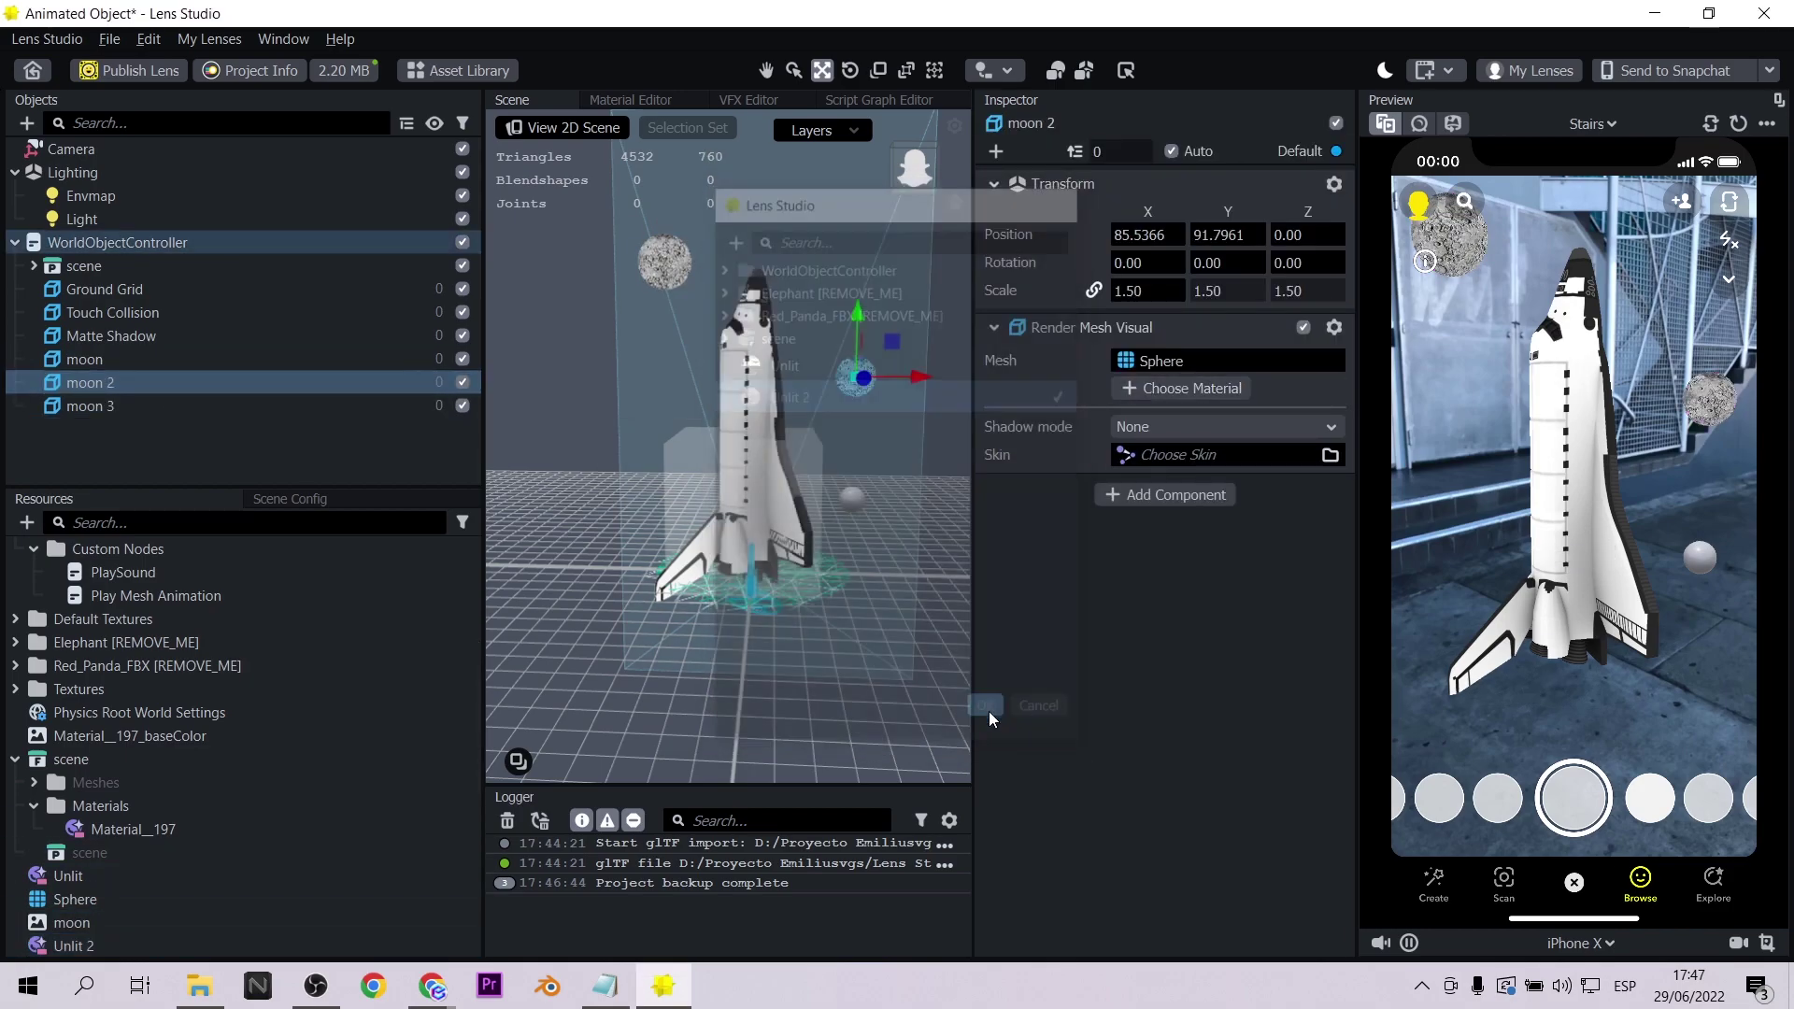
left_click(163, 408)
left_click(1335, 389)
left_click(1209, 388)
left_click(809, 393)
left_click(984, 715)
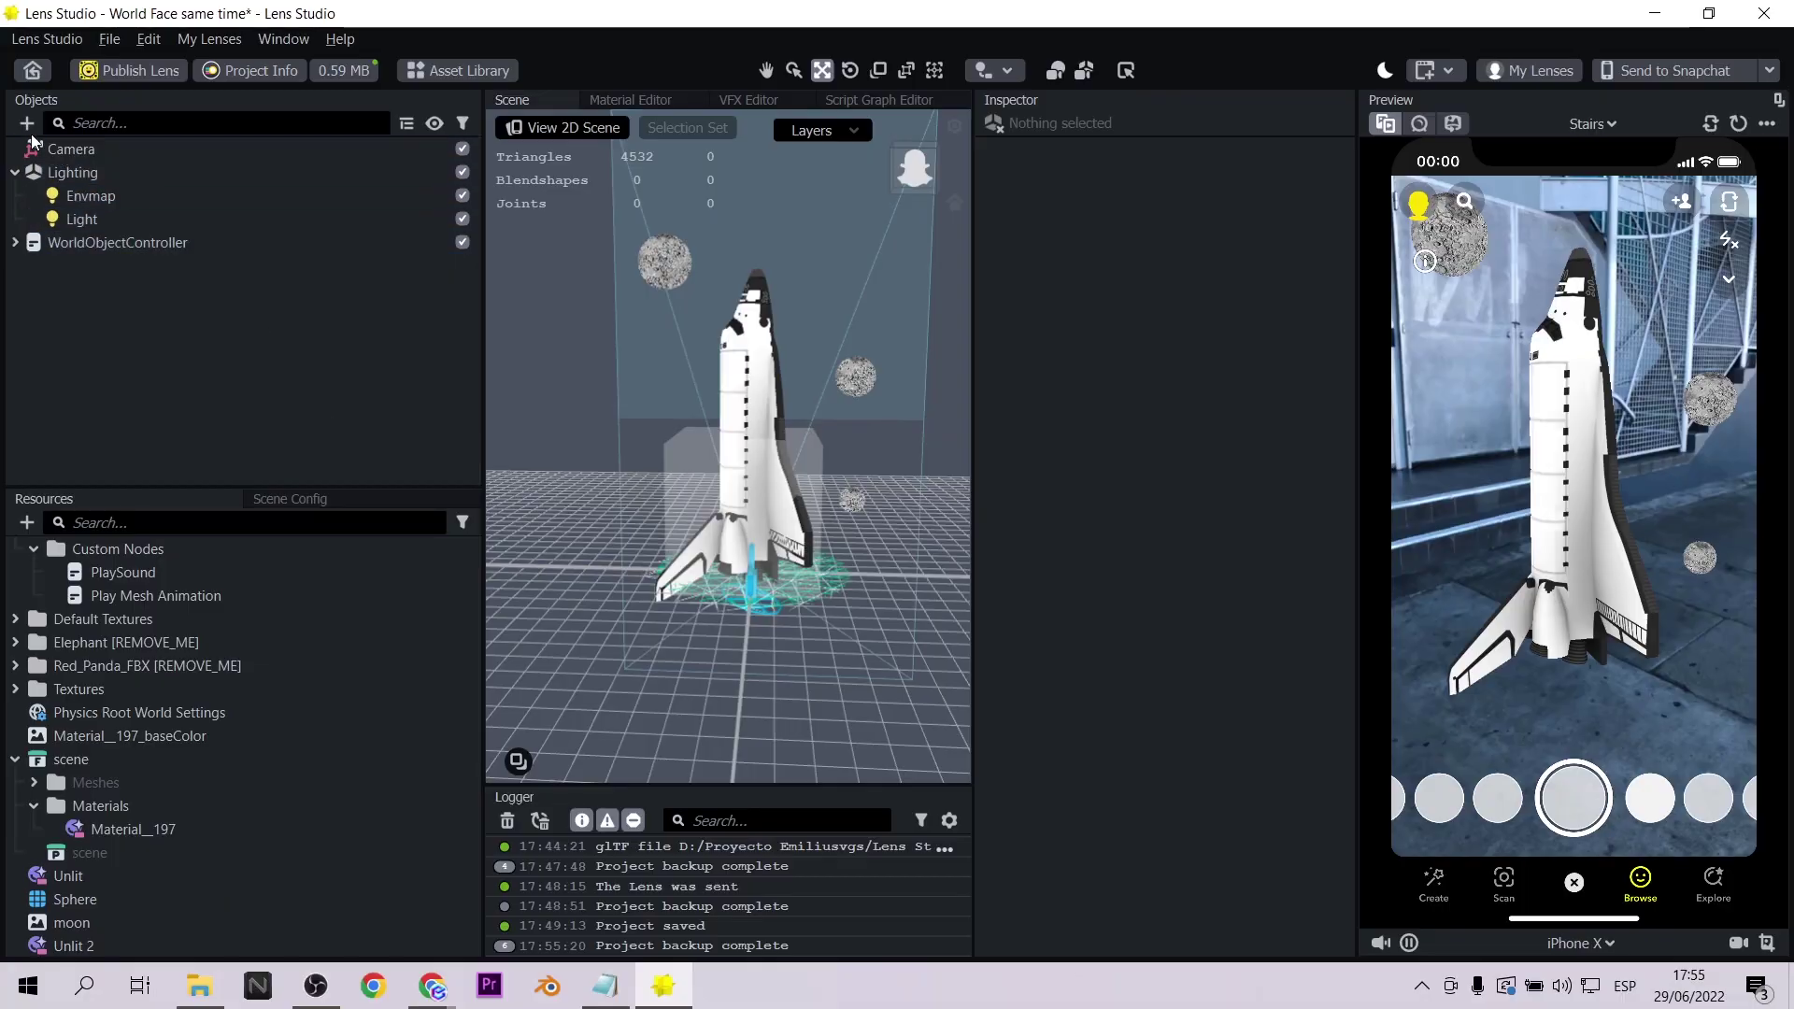
Step: Add Screen Image 0 and drag its top-right corner to shrink it into the lower-left corner
left_click(24, 126)
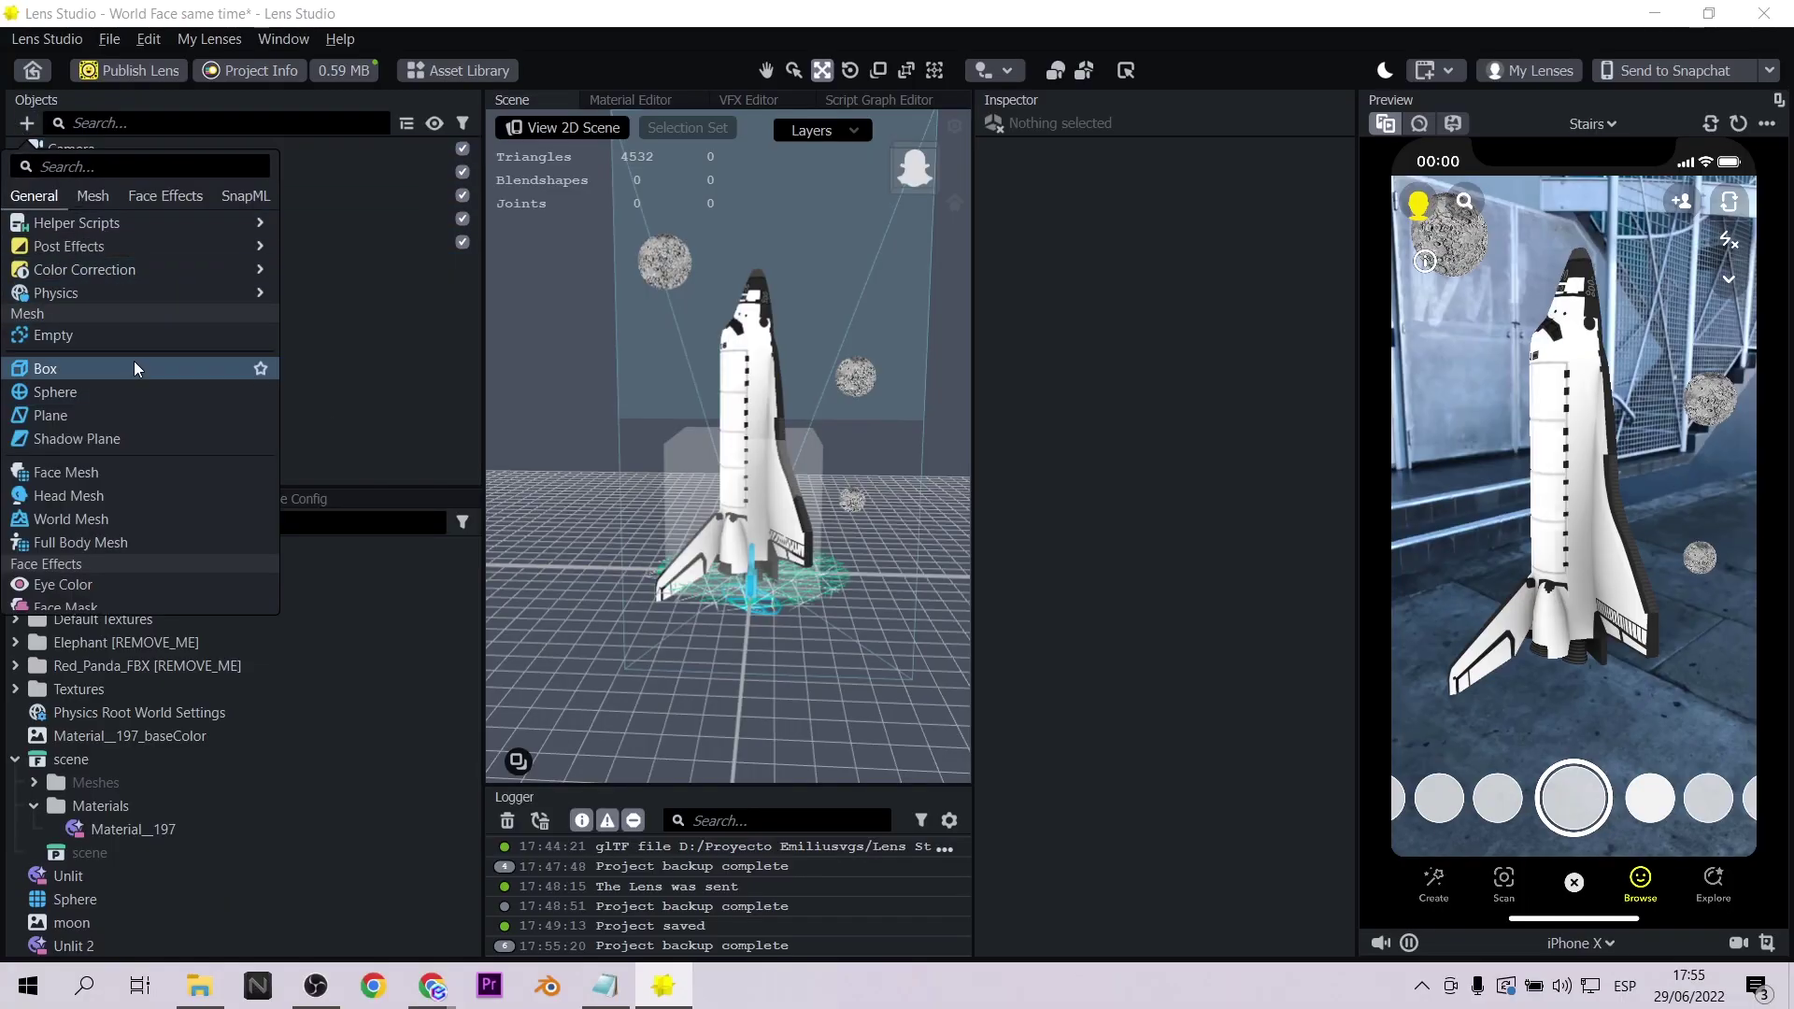
scroll(134, 362, "down", 2)
scroll(155, 392, "up", 5)
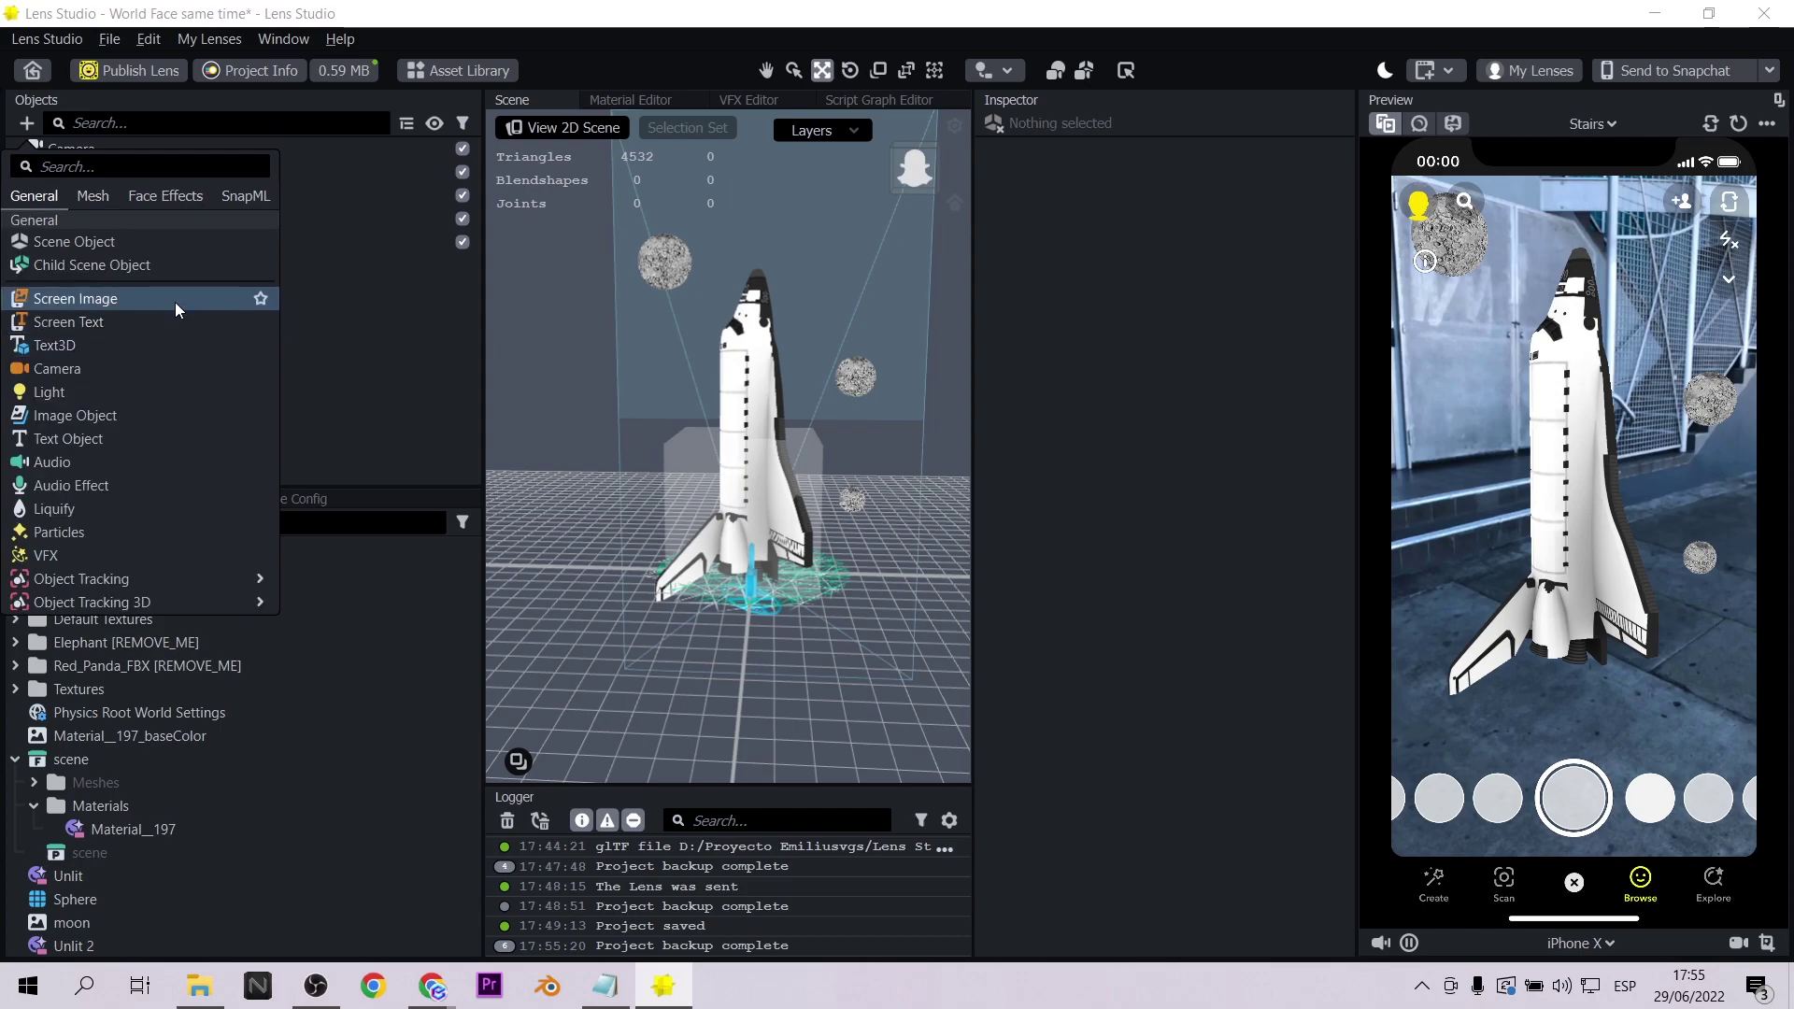
left_click(176, 301)
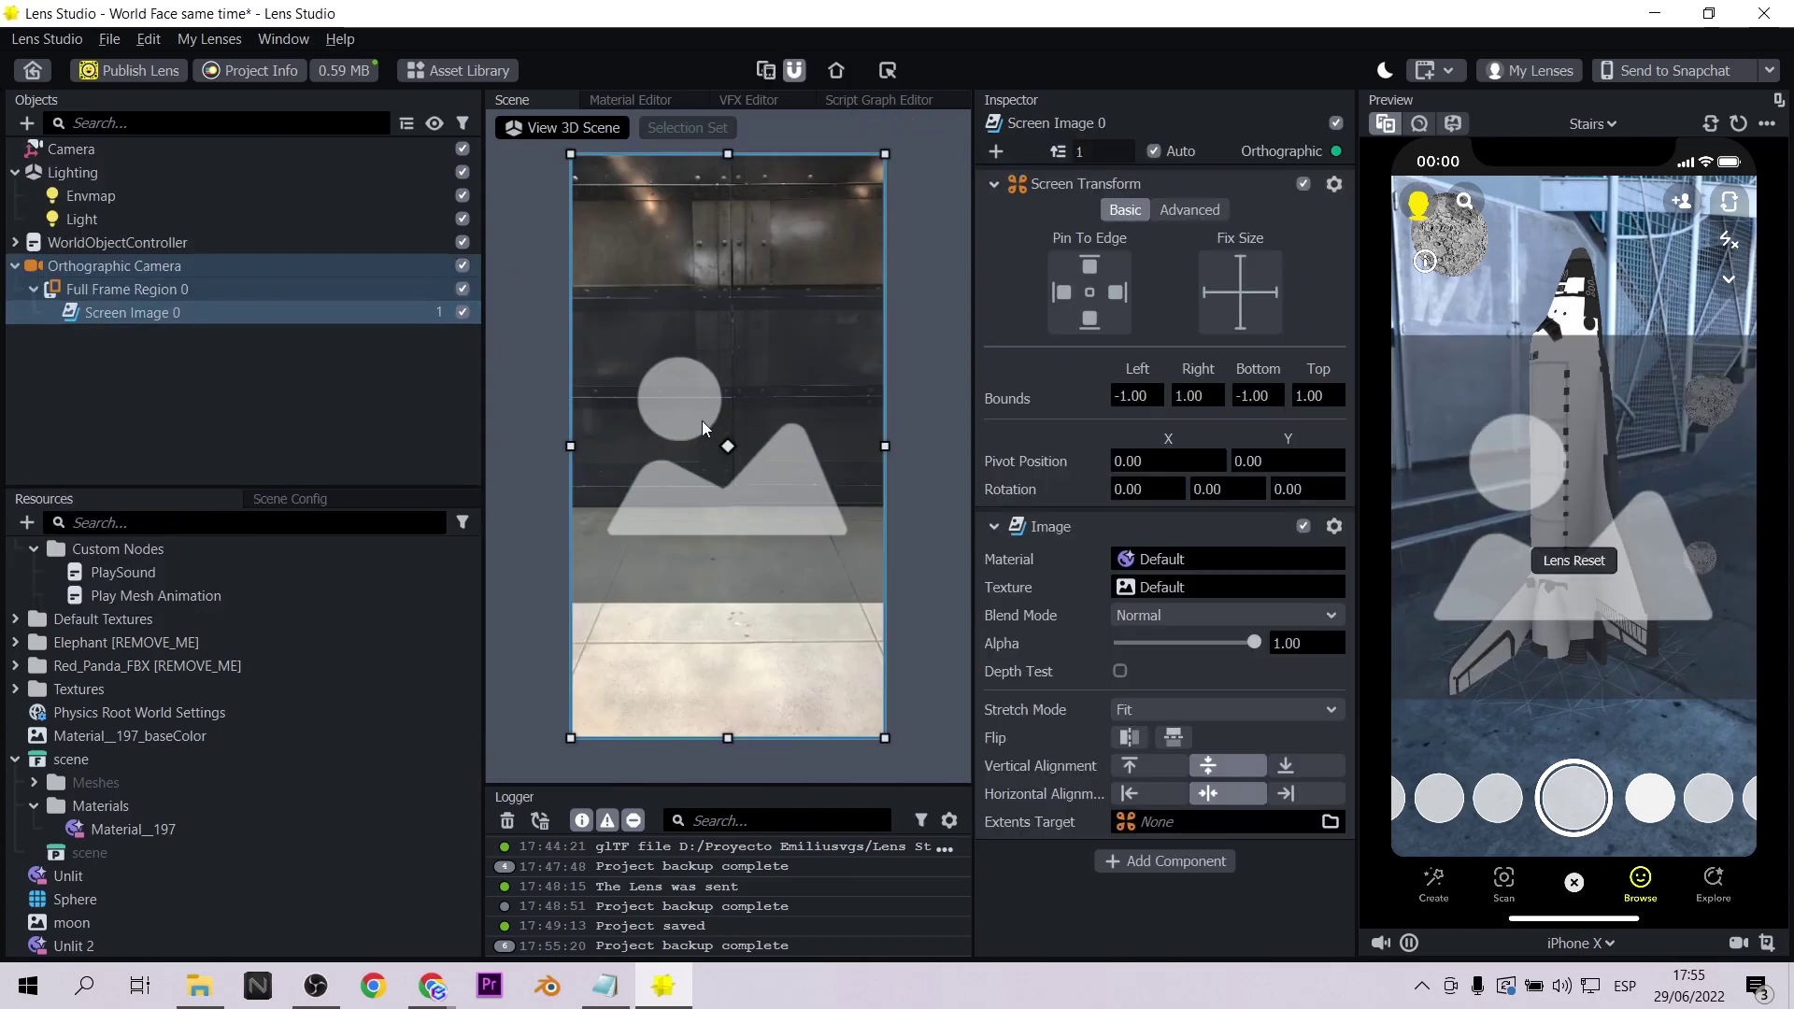
left_click(126, 289)
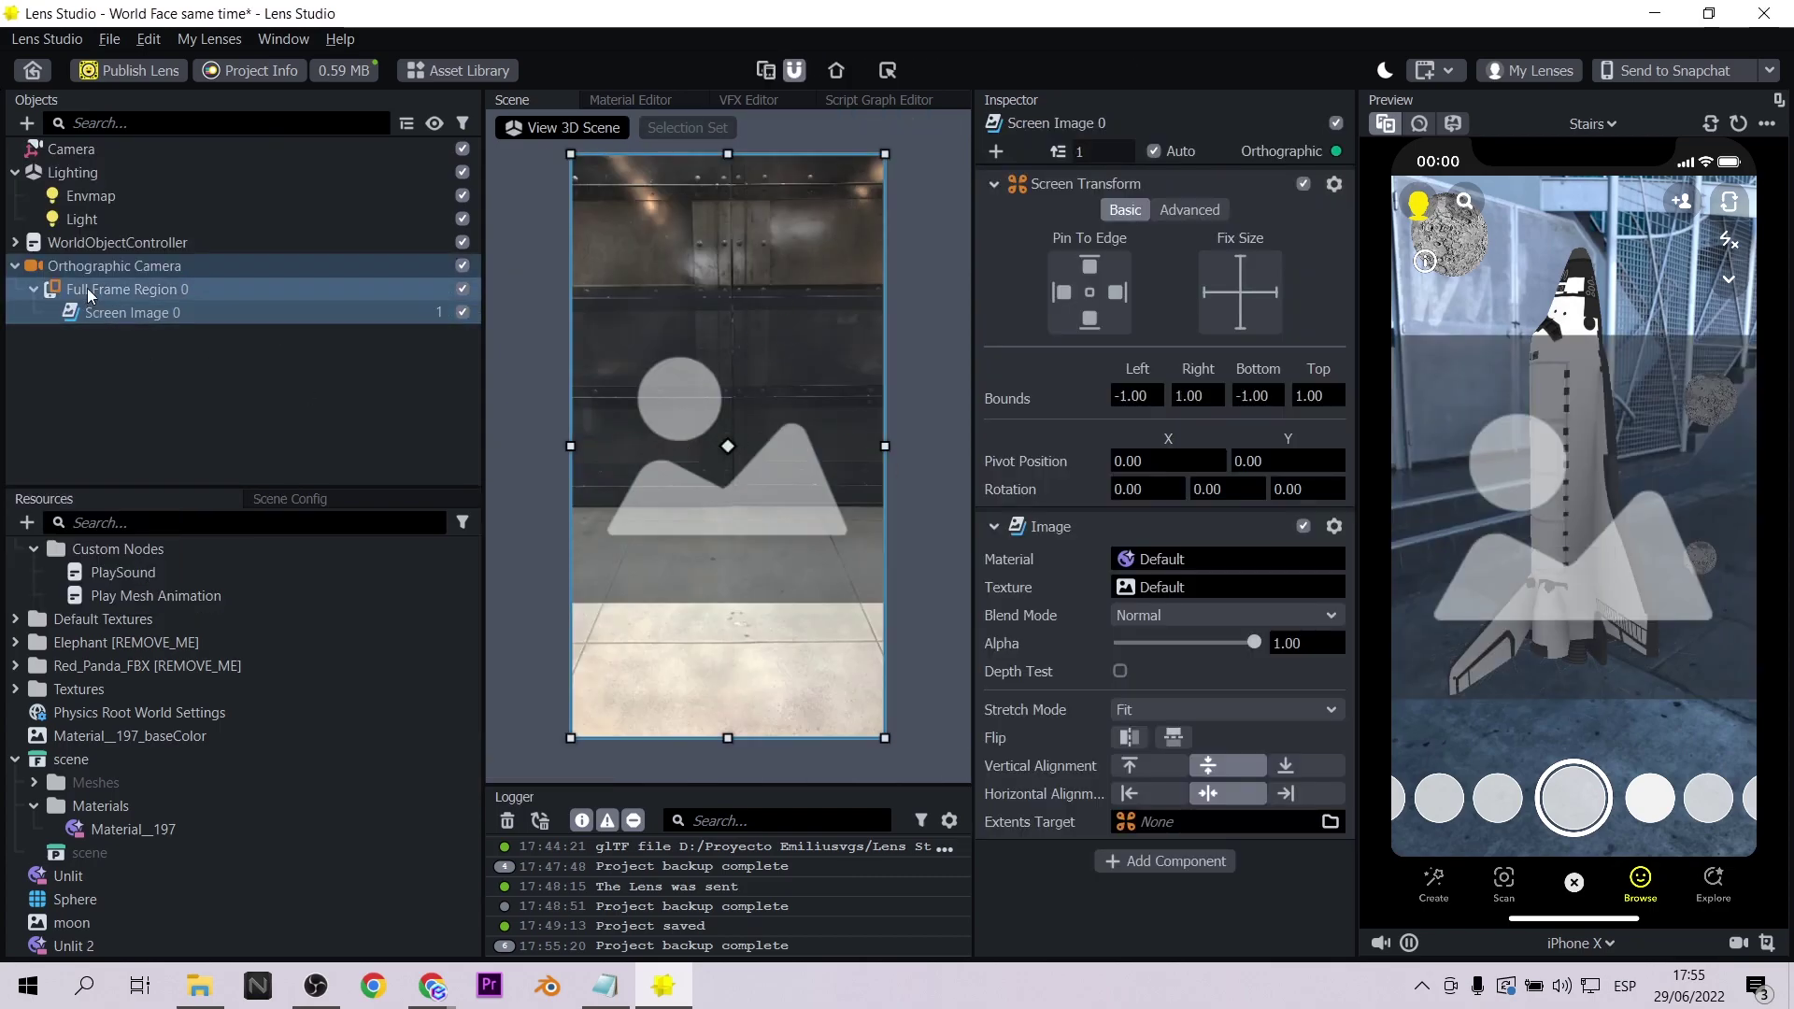
left_click(140, 314)
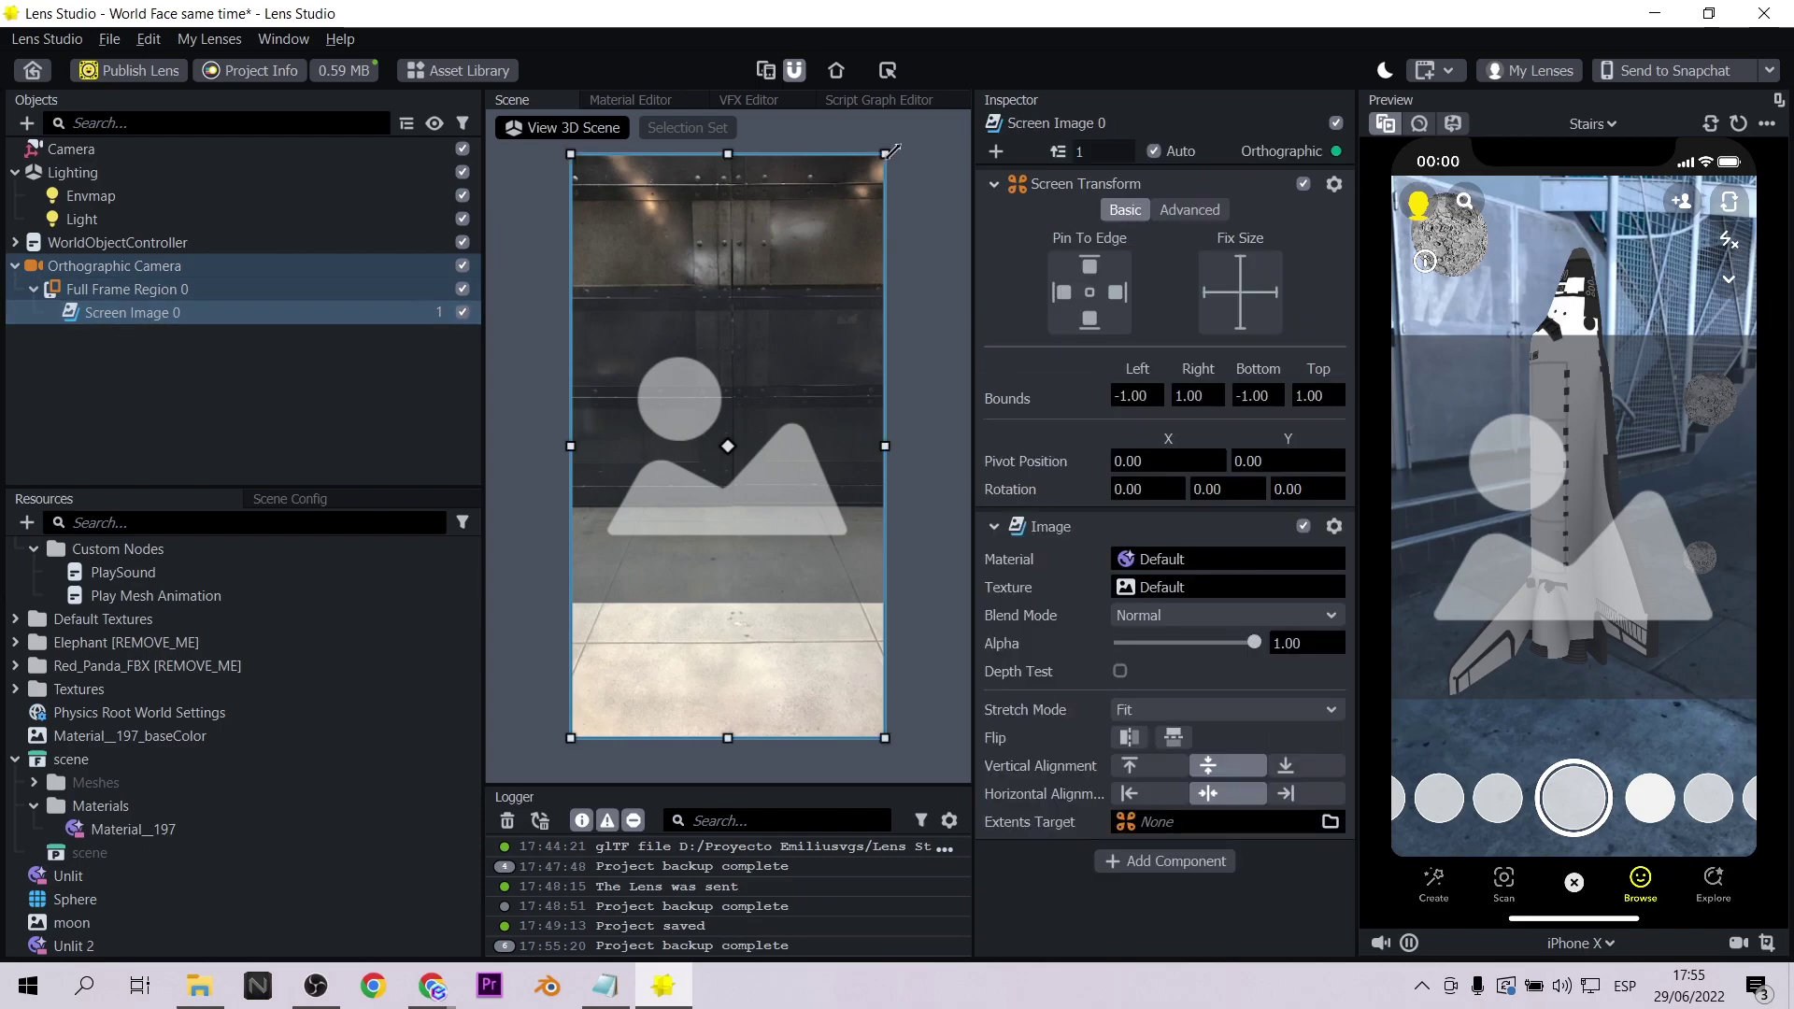
left_click_drag(885, 157, 667, 578)
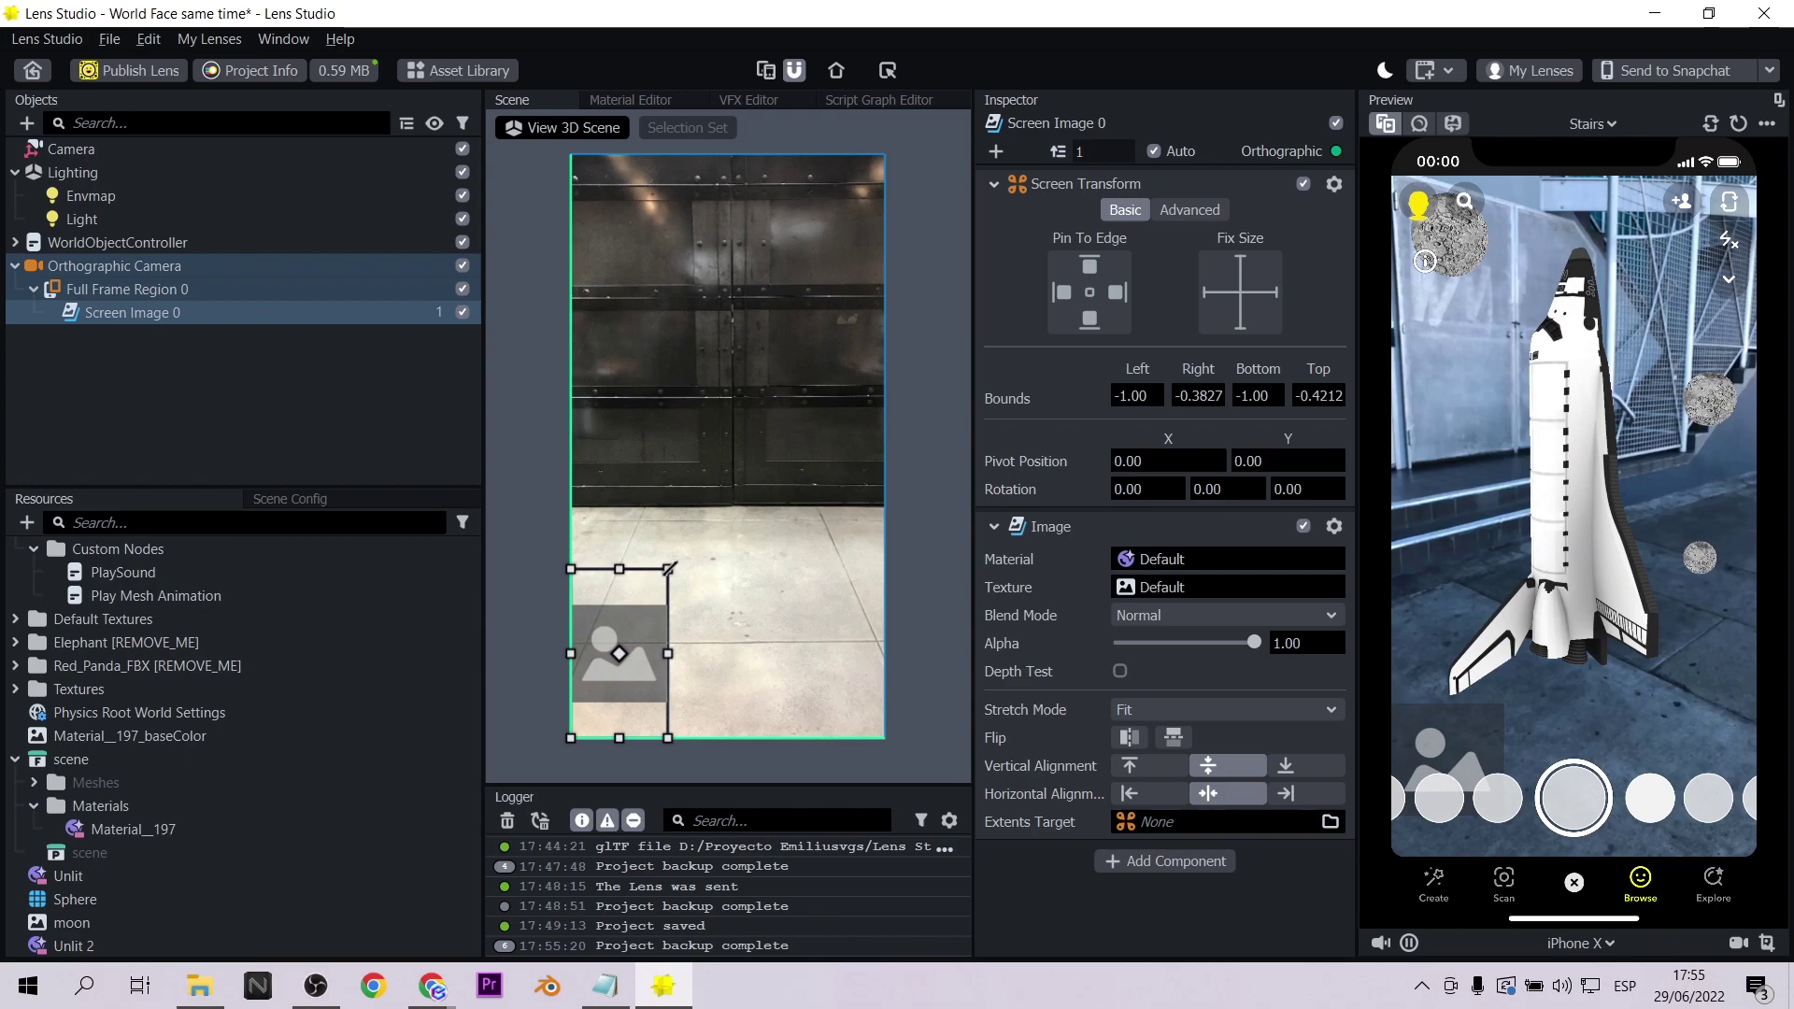
left_click(1148, 557)
Step: Create a new Unlit material (Unlit 3) and assign it to Screen Image 0
left_click(735, 236)
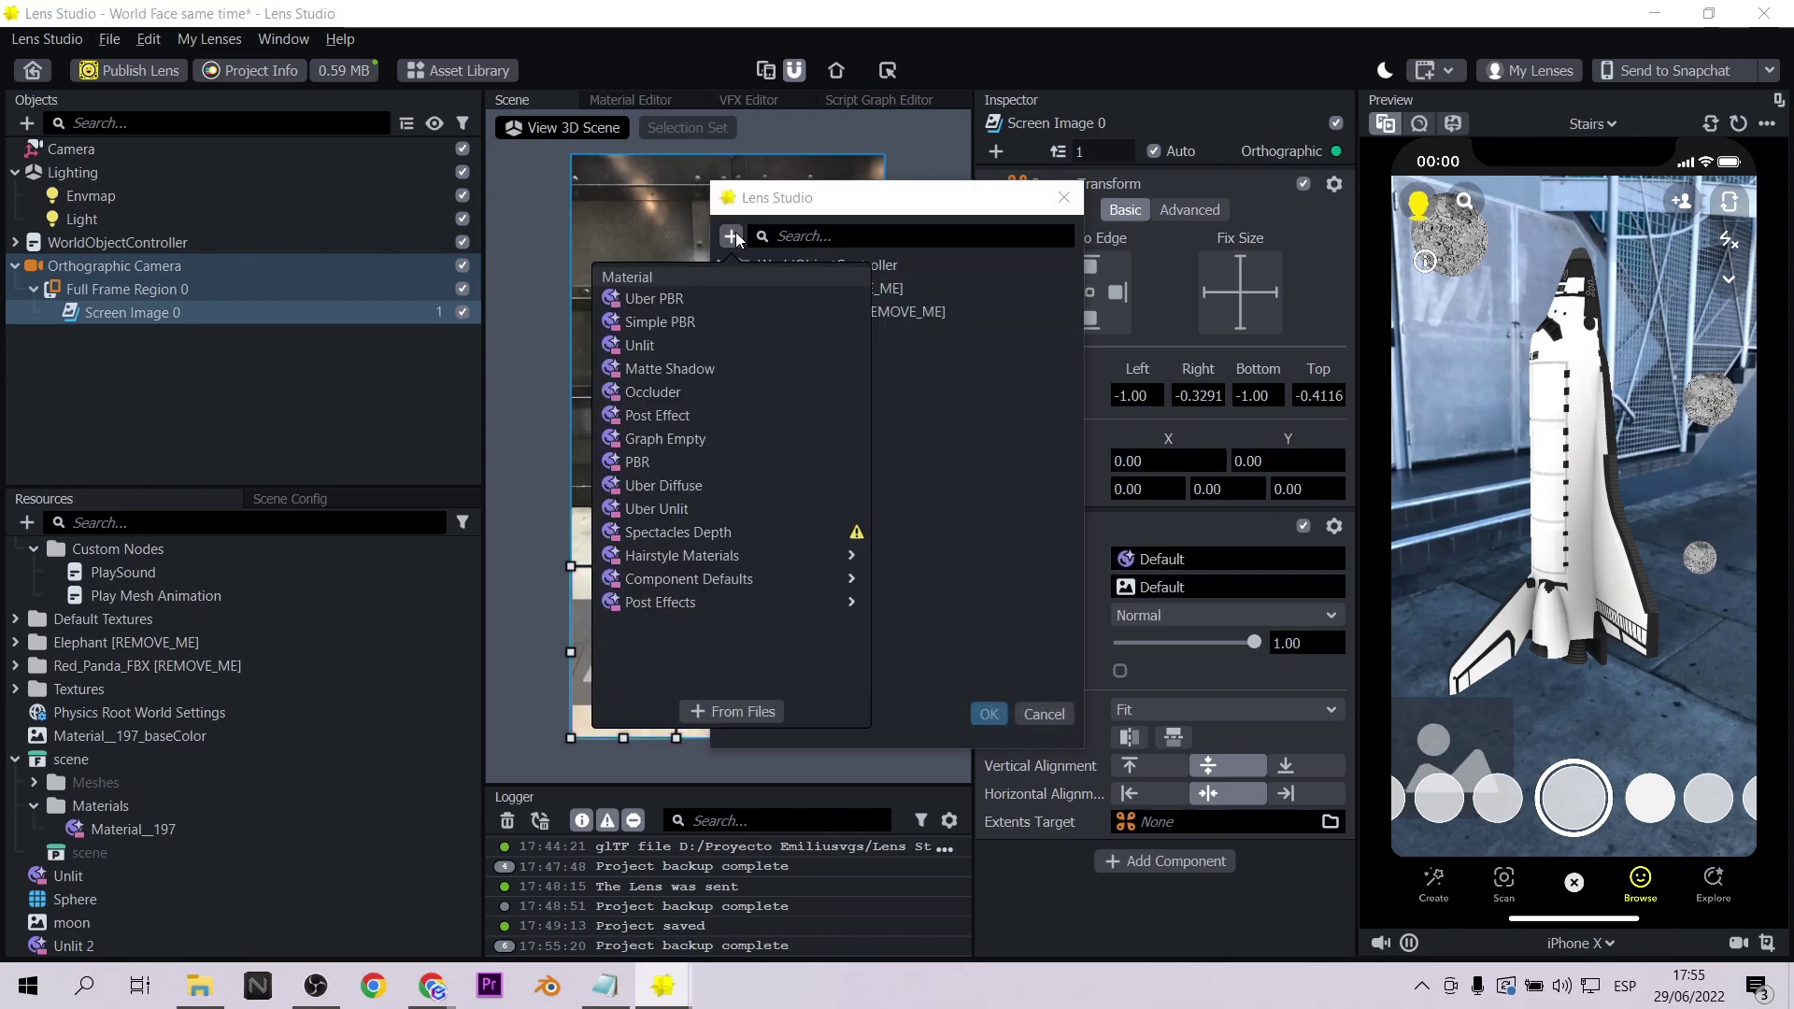
left_click(661, 343)
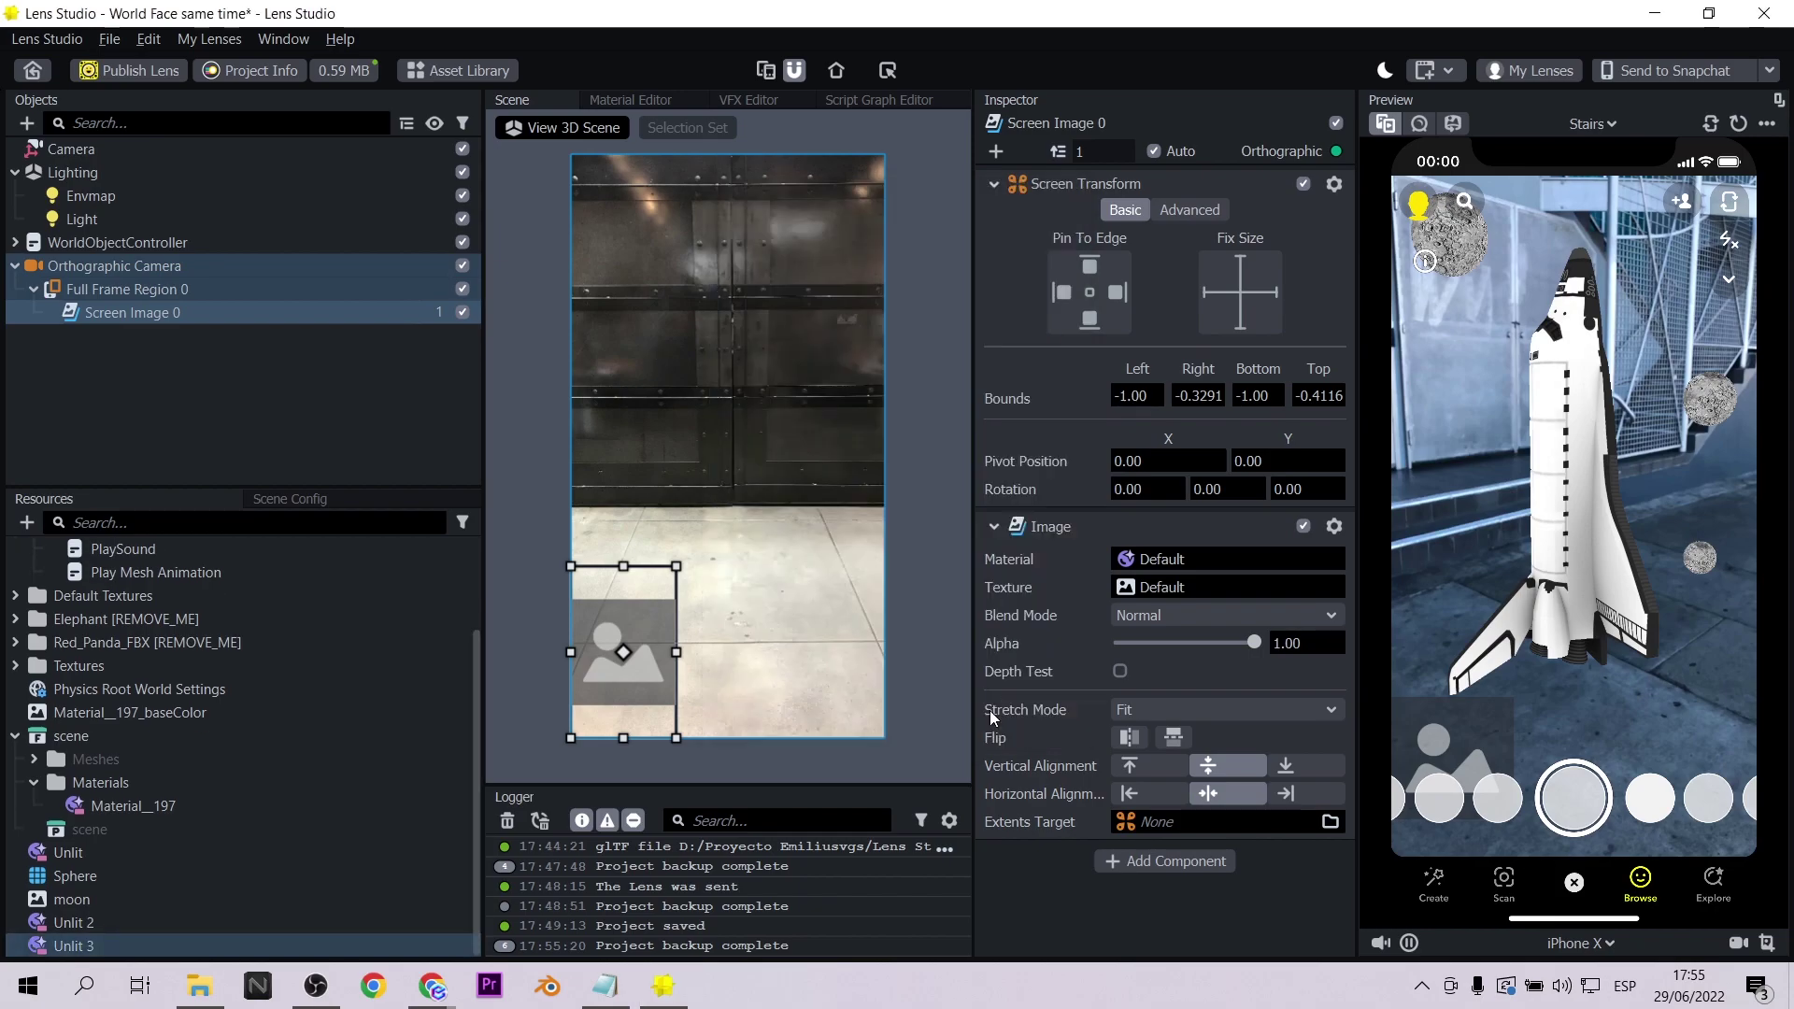
left_click(990, 714)
Step: Import moon-bg as the image's texture and set the blend mode to Normal
left_click(1168, 585)
left_click(731, 237)
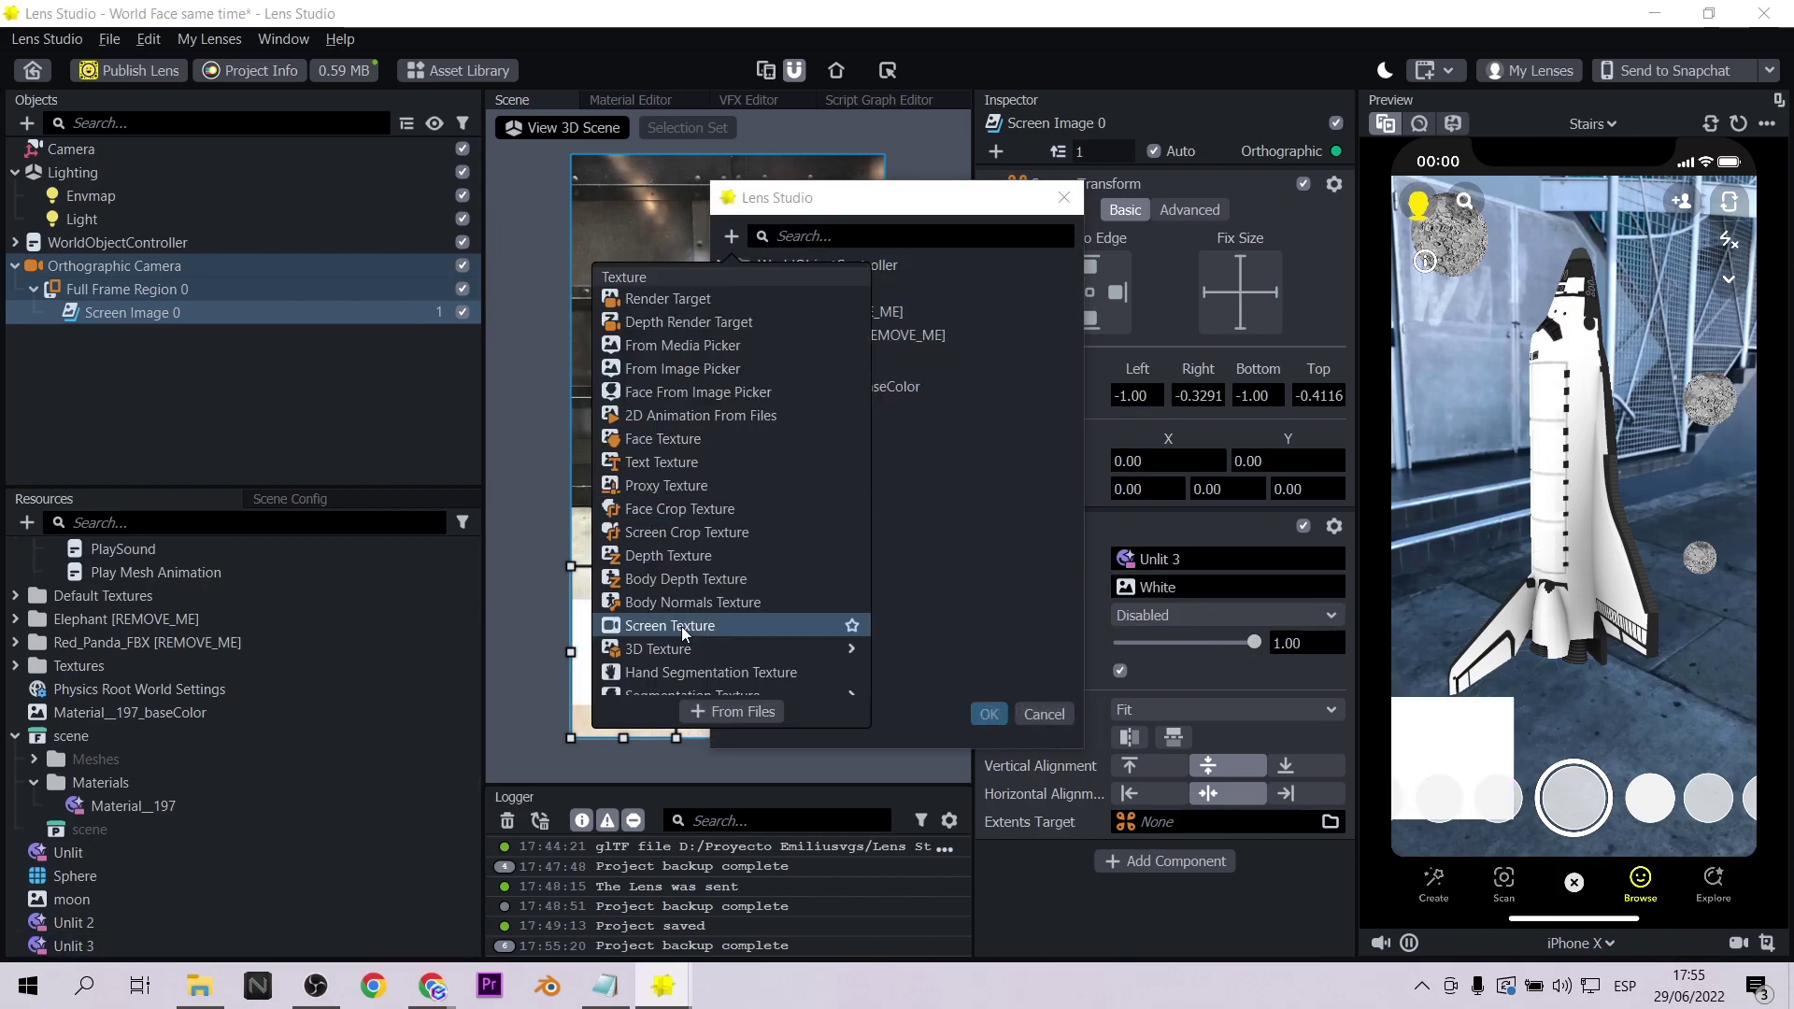
left_click(749, 715)
scroll(860, 547, "down", 5)
left_click(858, 630)
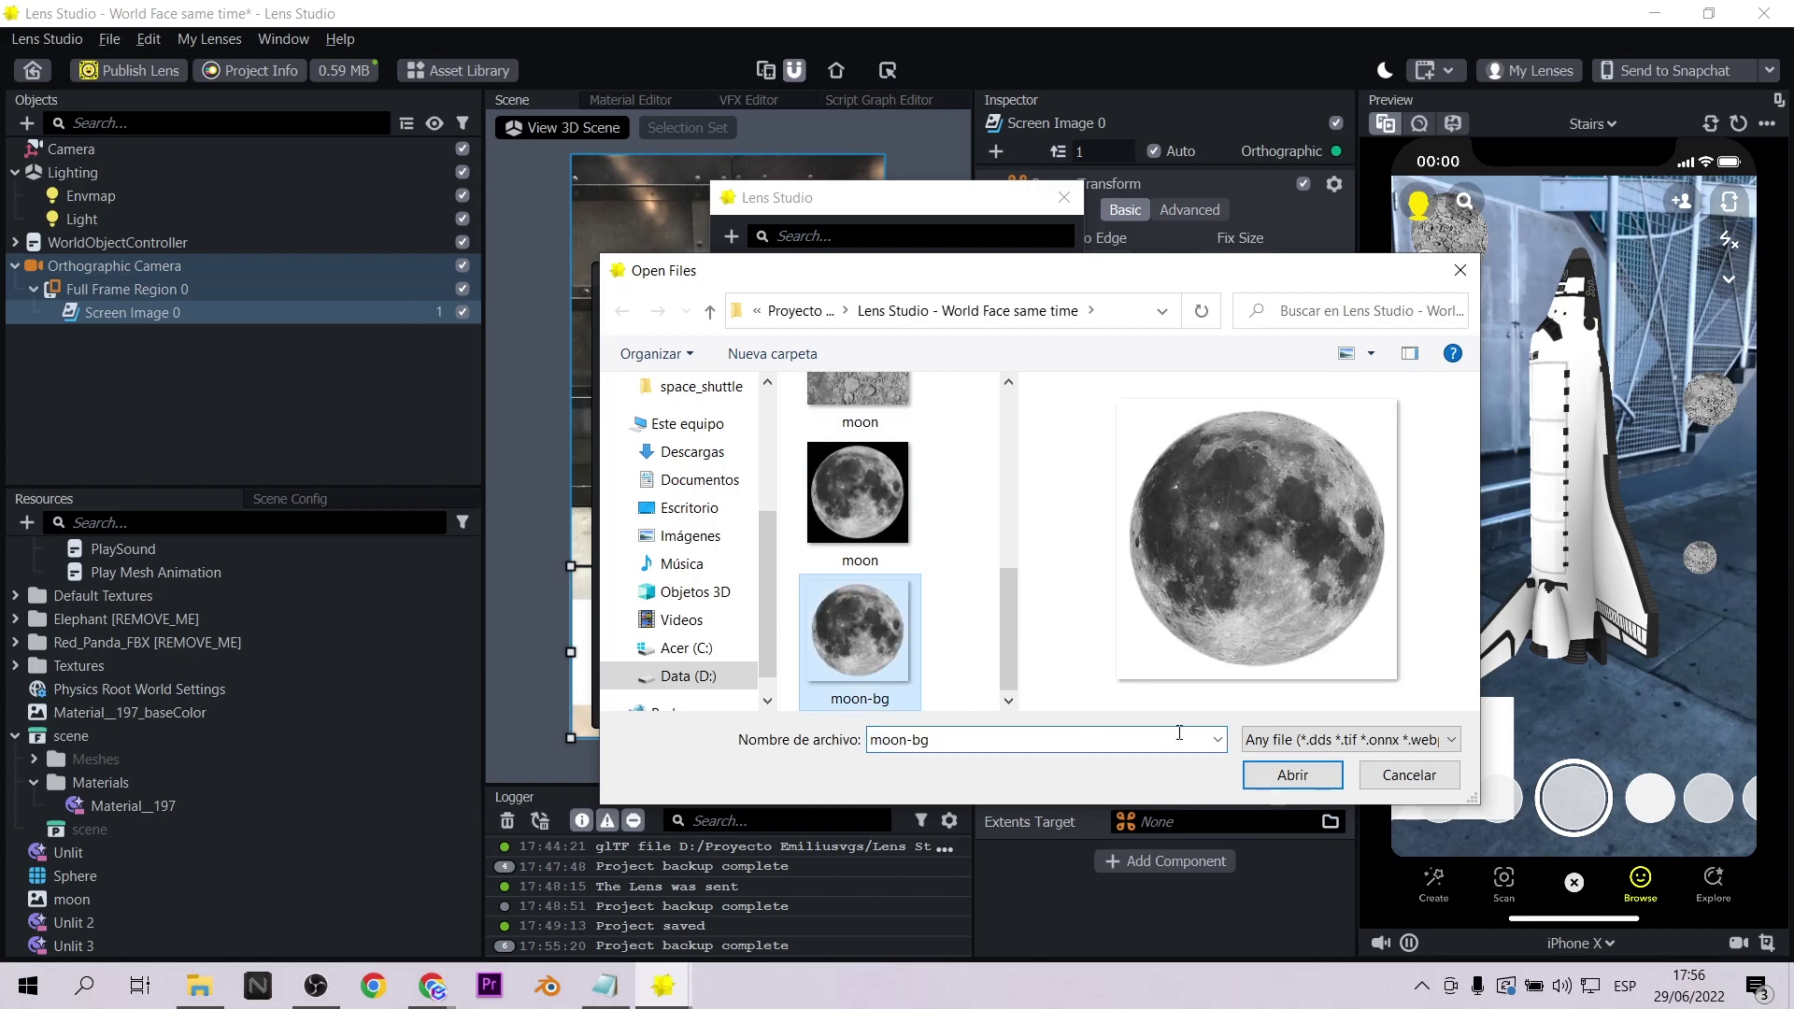
left_click(1292, 774)
left_click(989, 710)
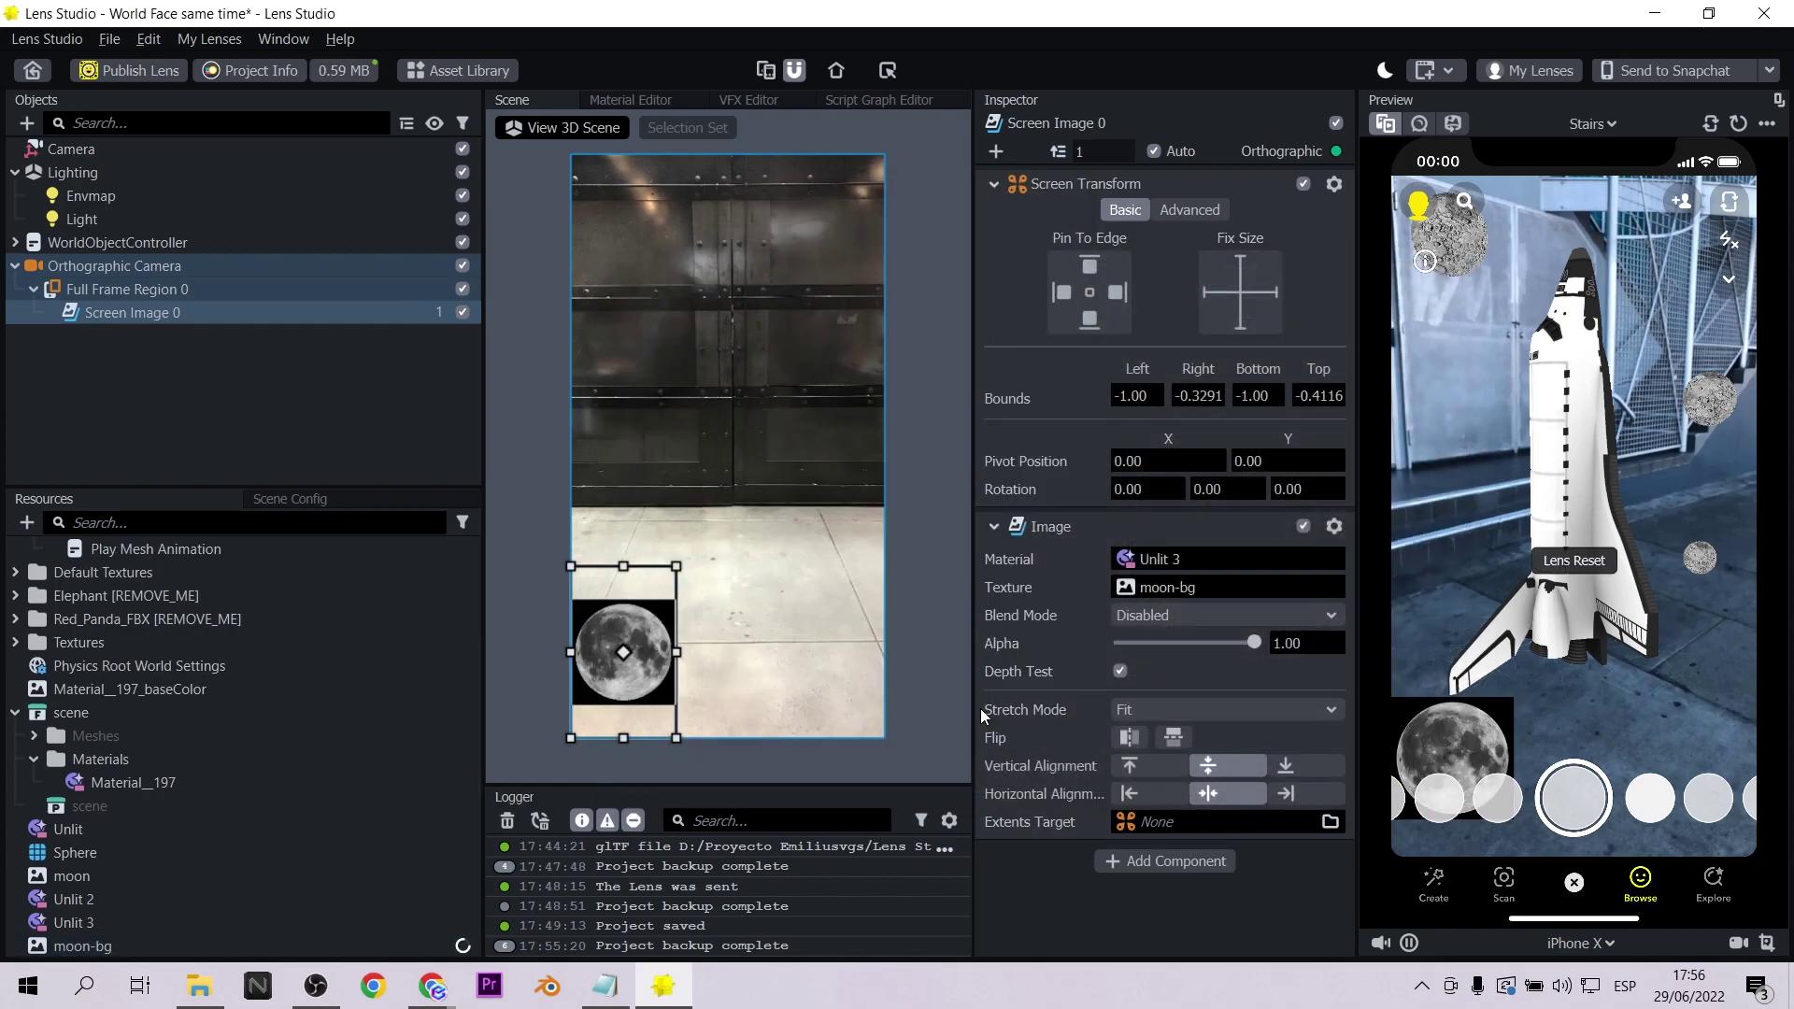
left_click(1151, 617)
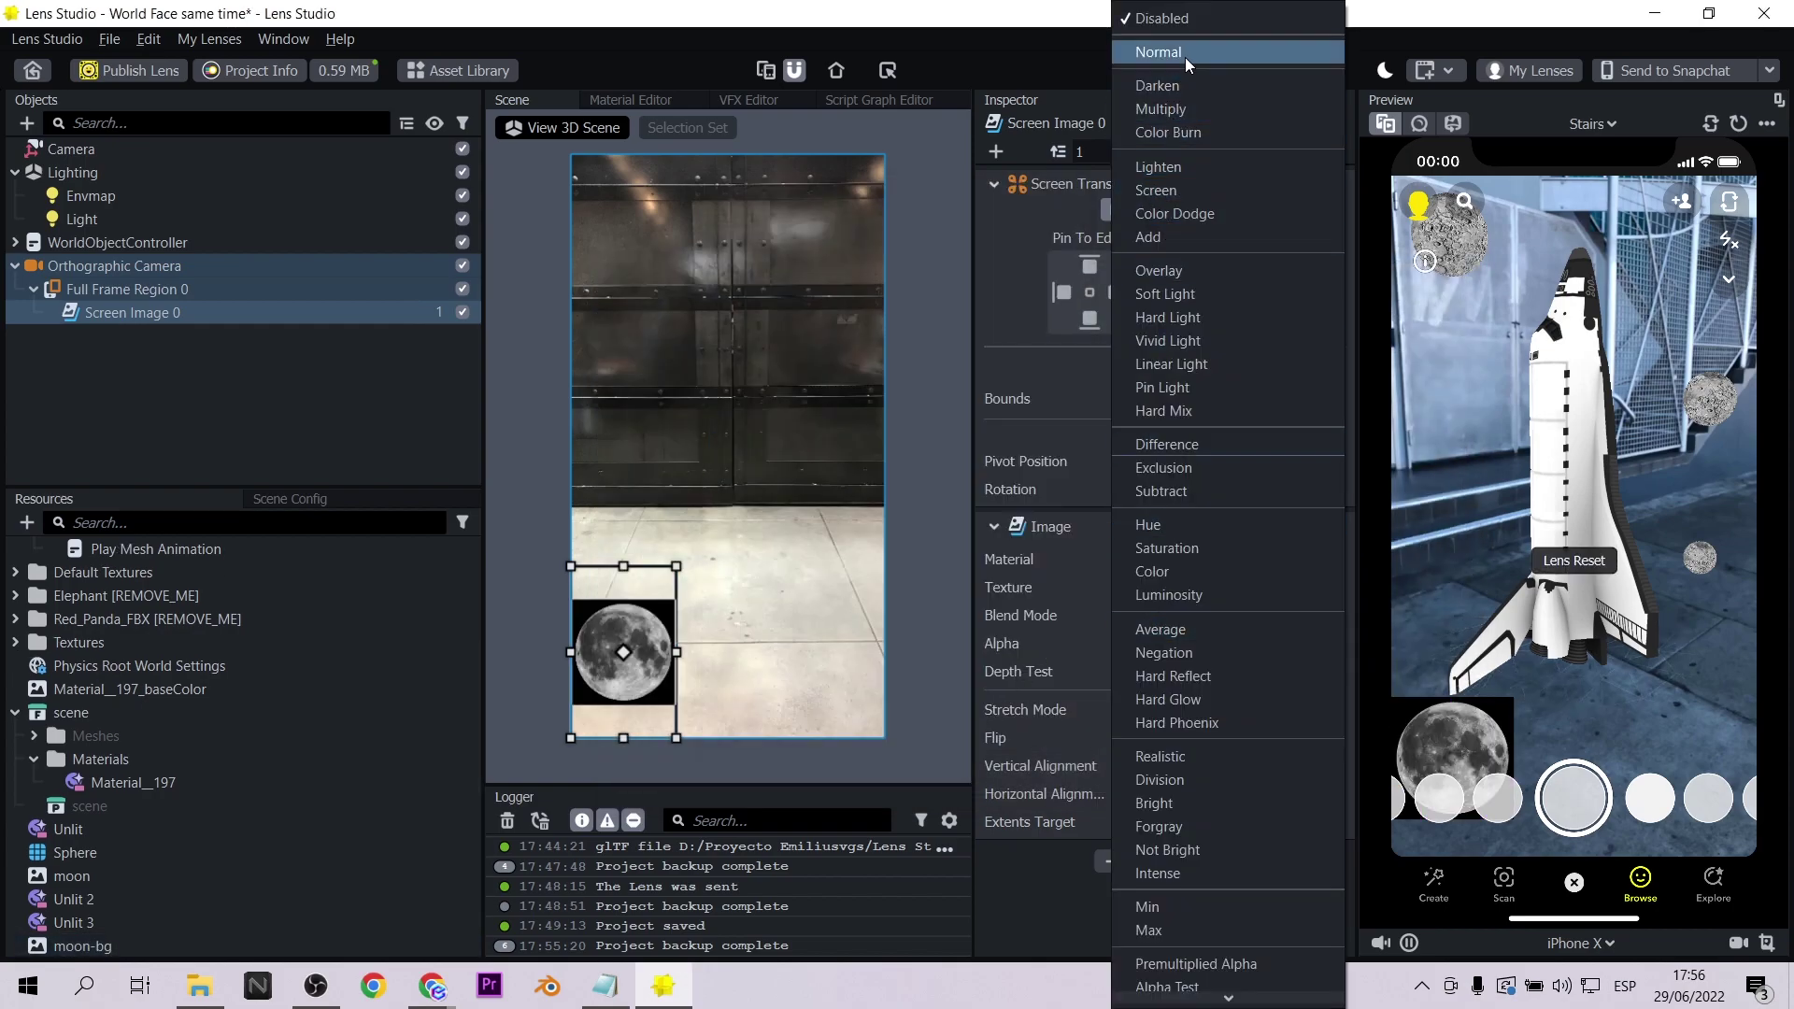
left_click(1185, 54)
Step: Move the moon image to the top-left corner, enlarge it slightly, and bring the shuttle nearer in the preview
left_click_drag(620, 621, 612, 185)
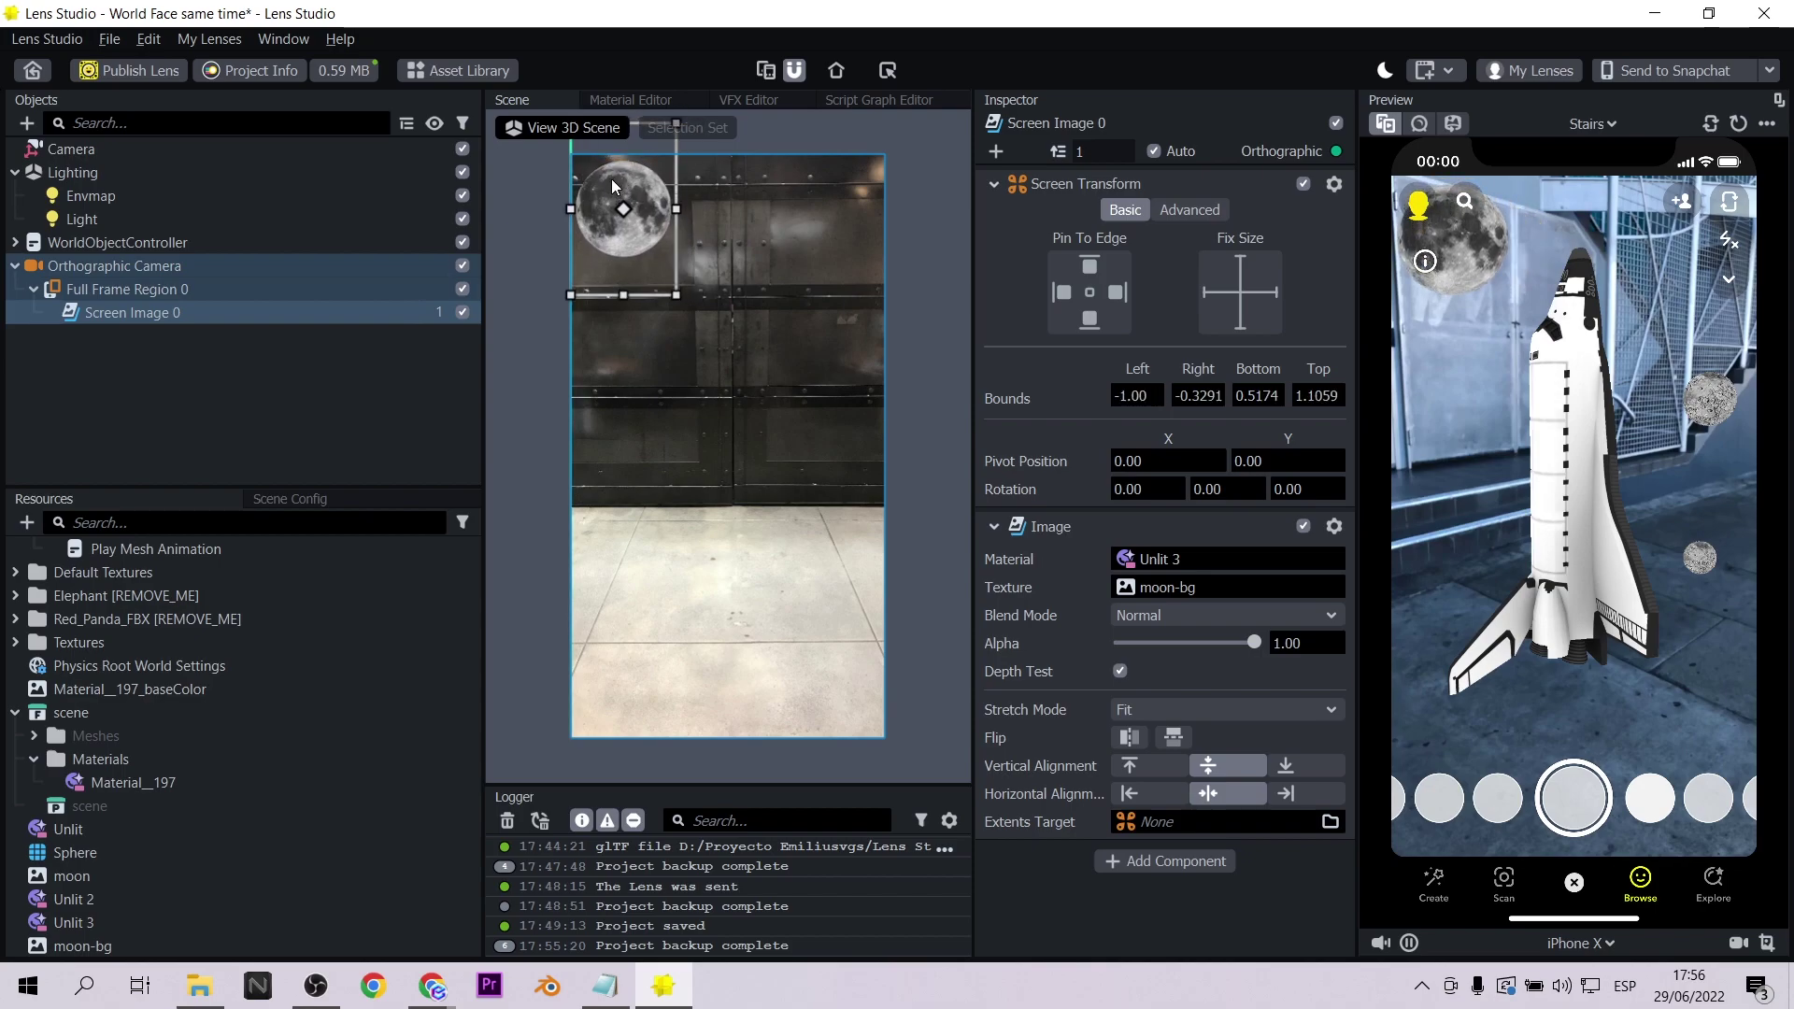
left_click_drag(677, 291, 644, 225)
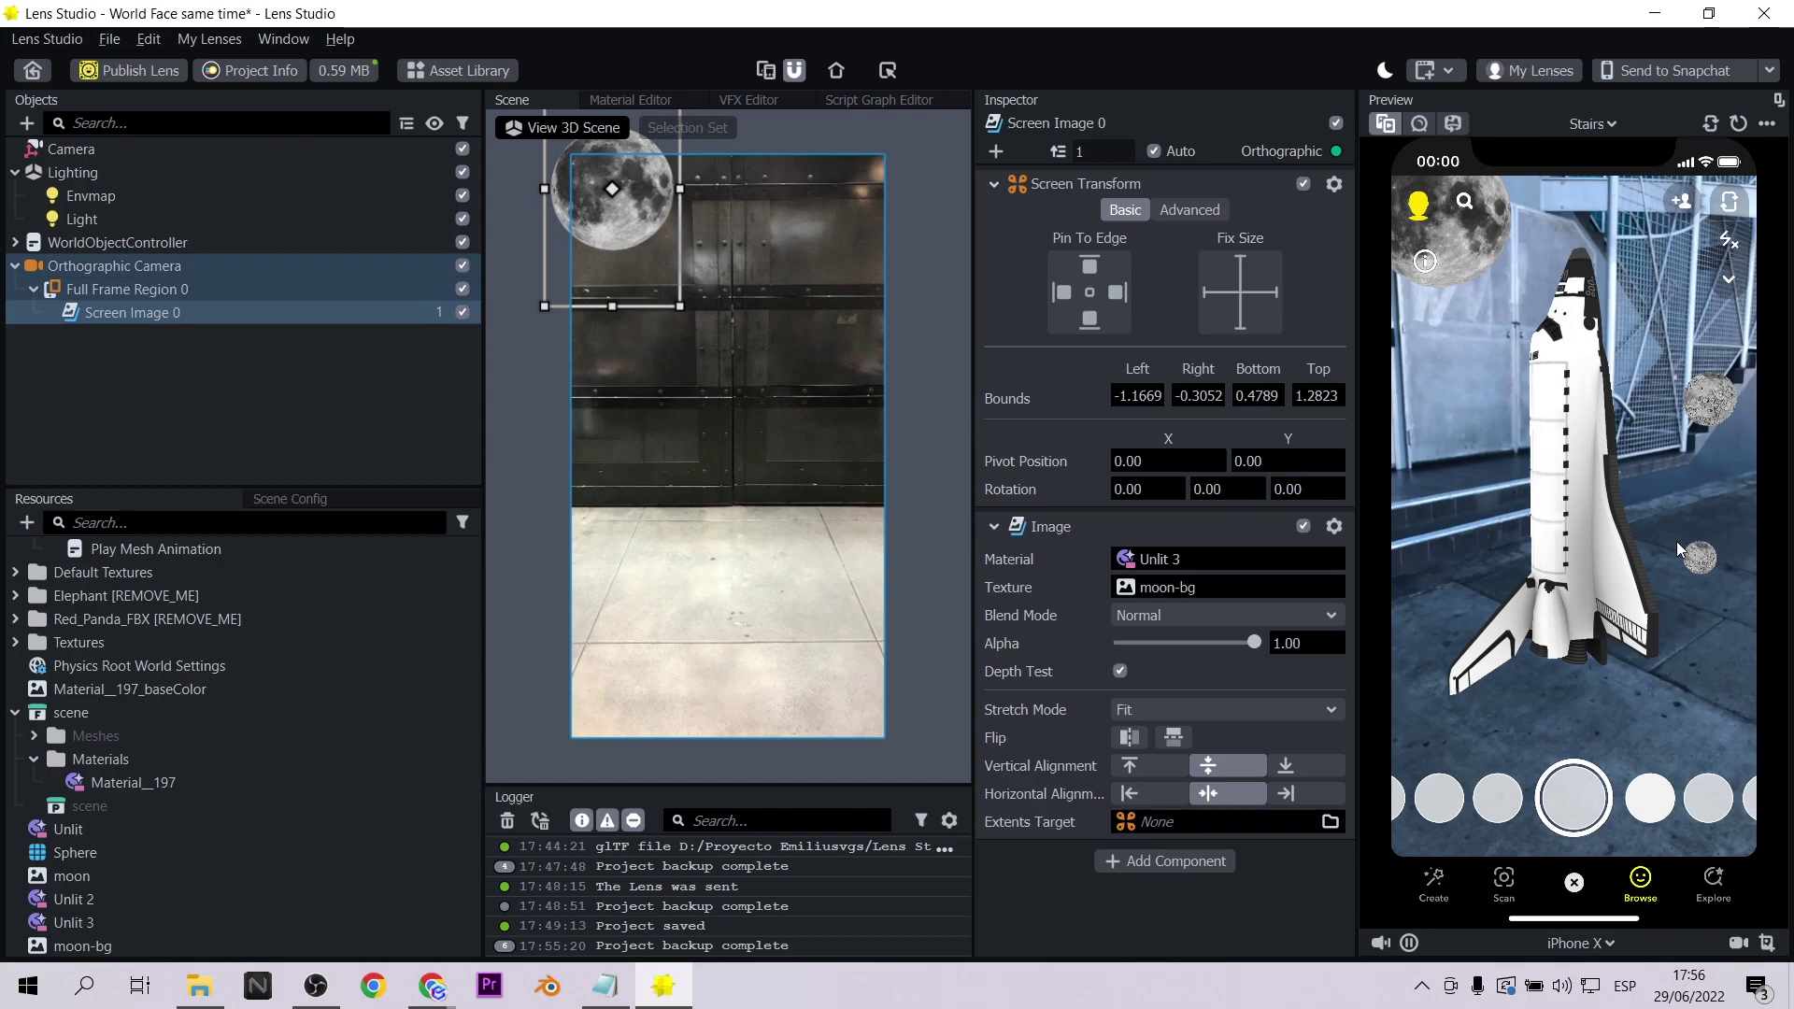
left_click(1738, 124)
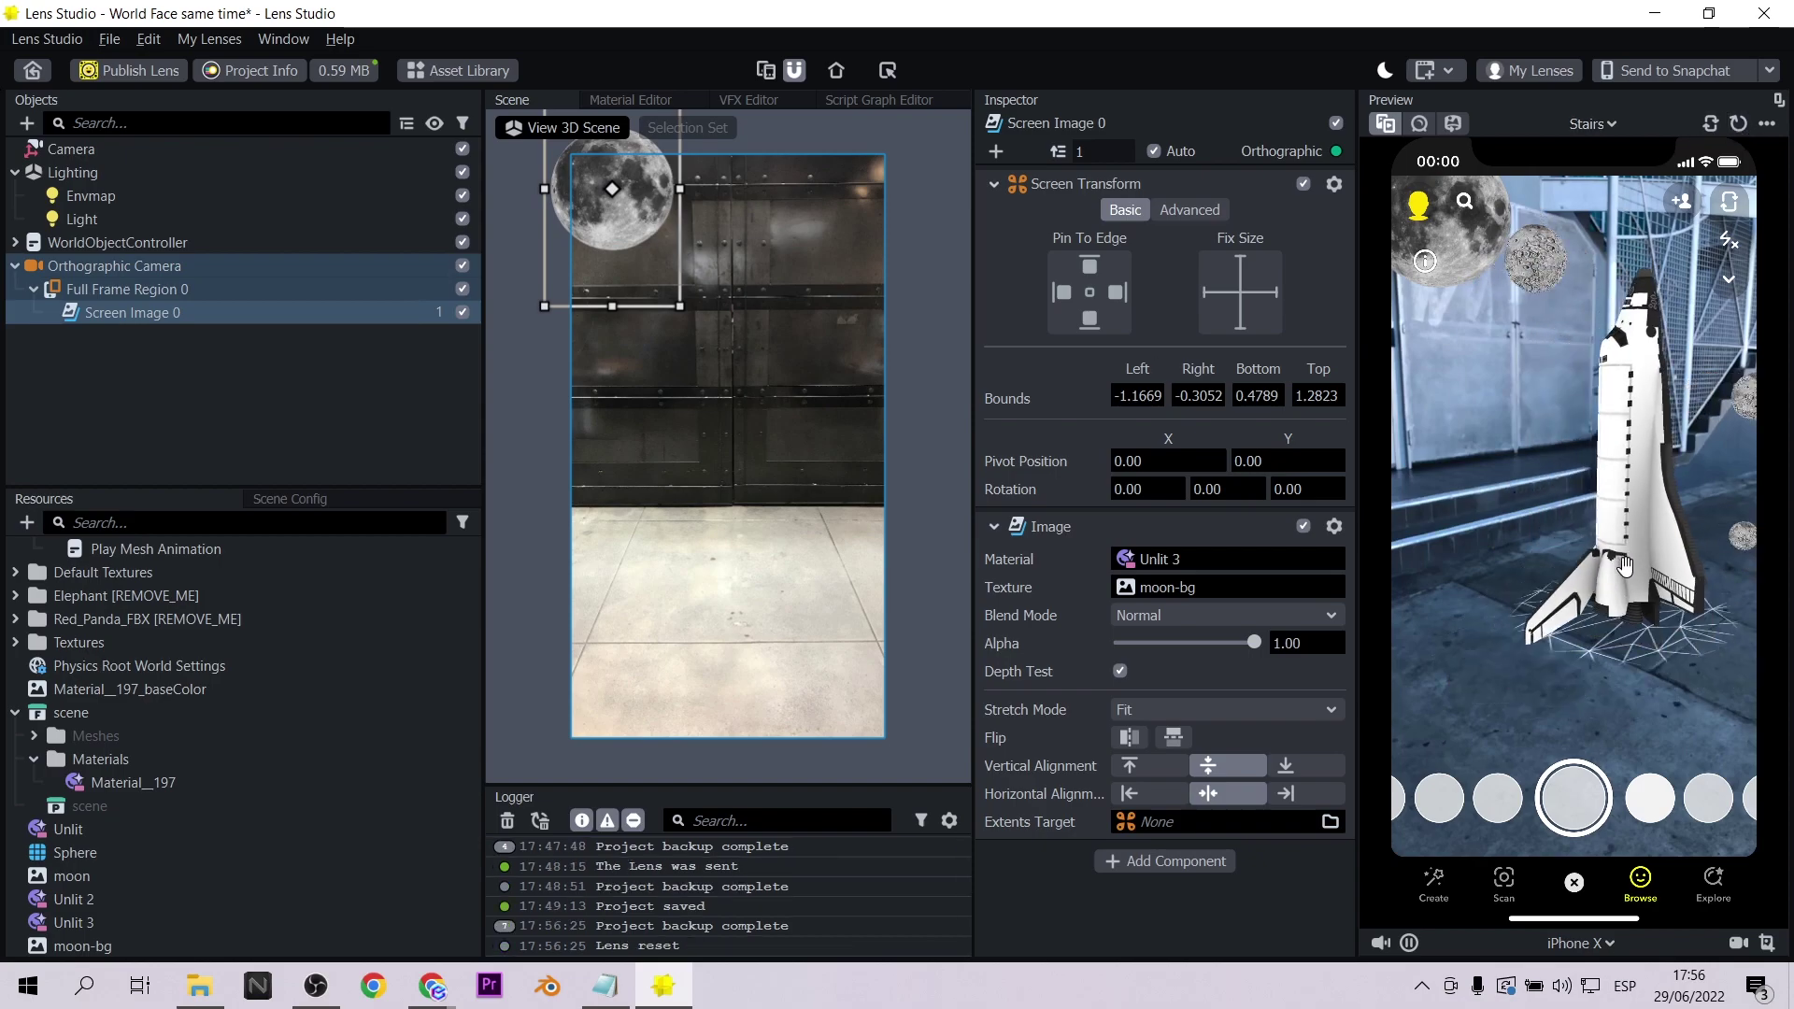
left_click_drag(1616, 502, 1628, 458)
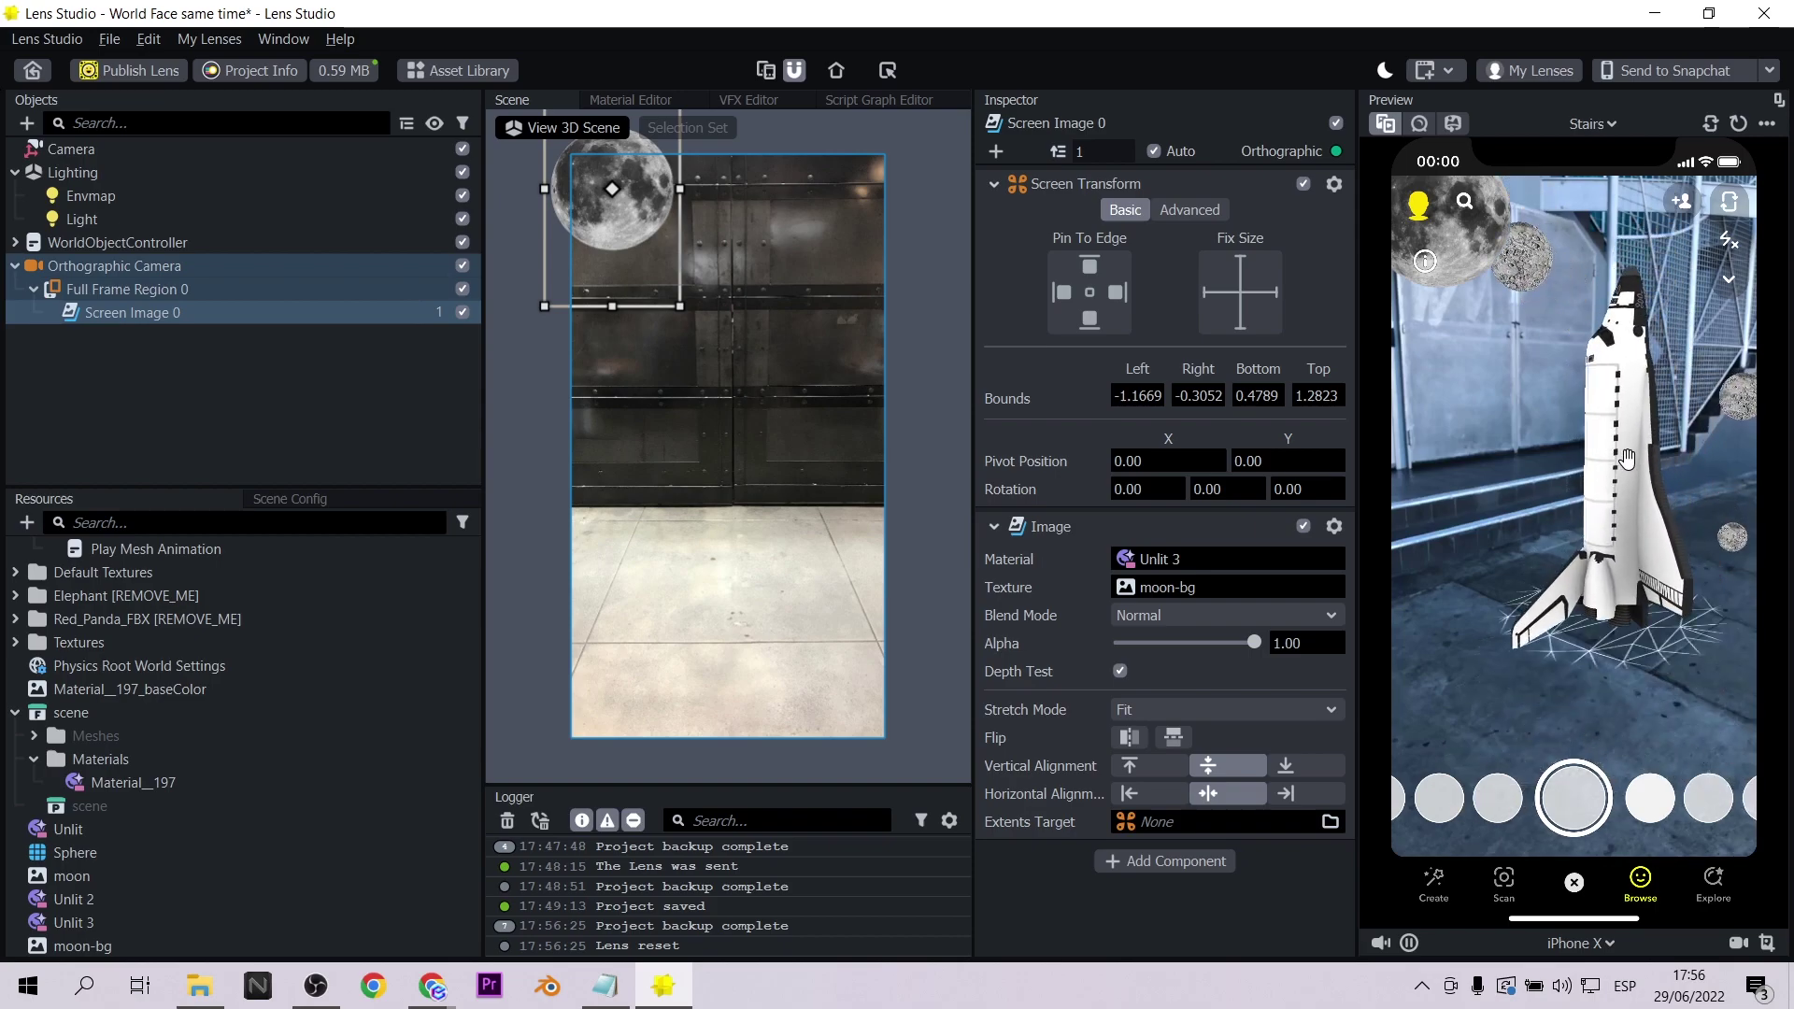
left_click_drag(677, 304, 684, 314)
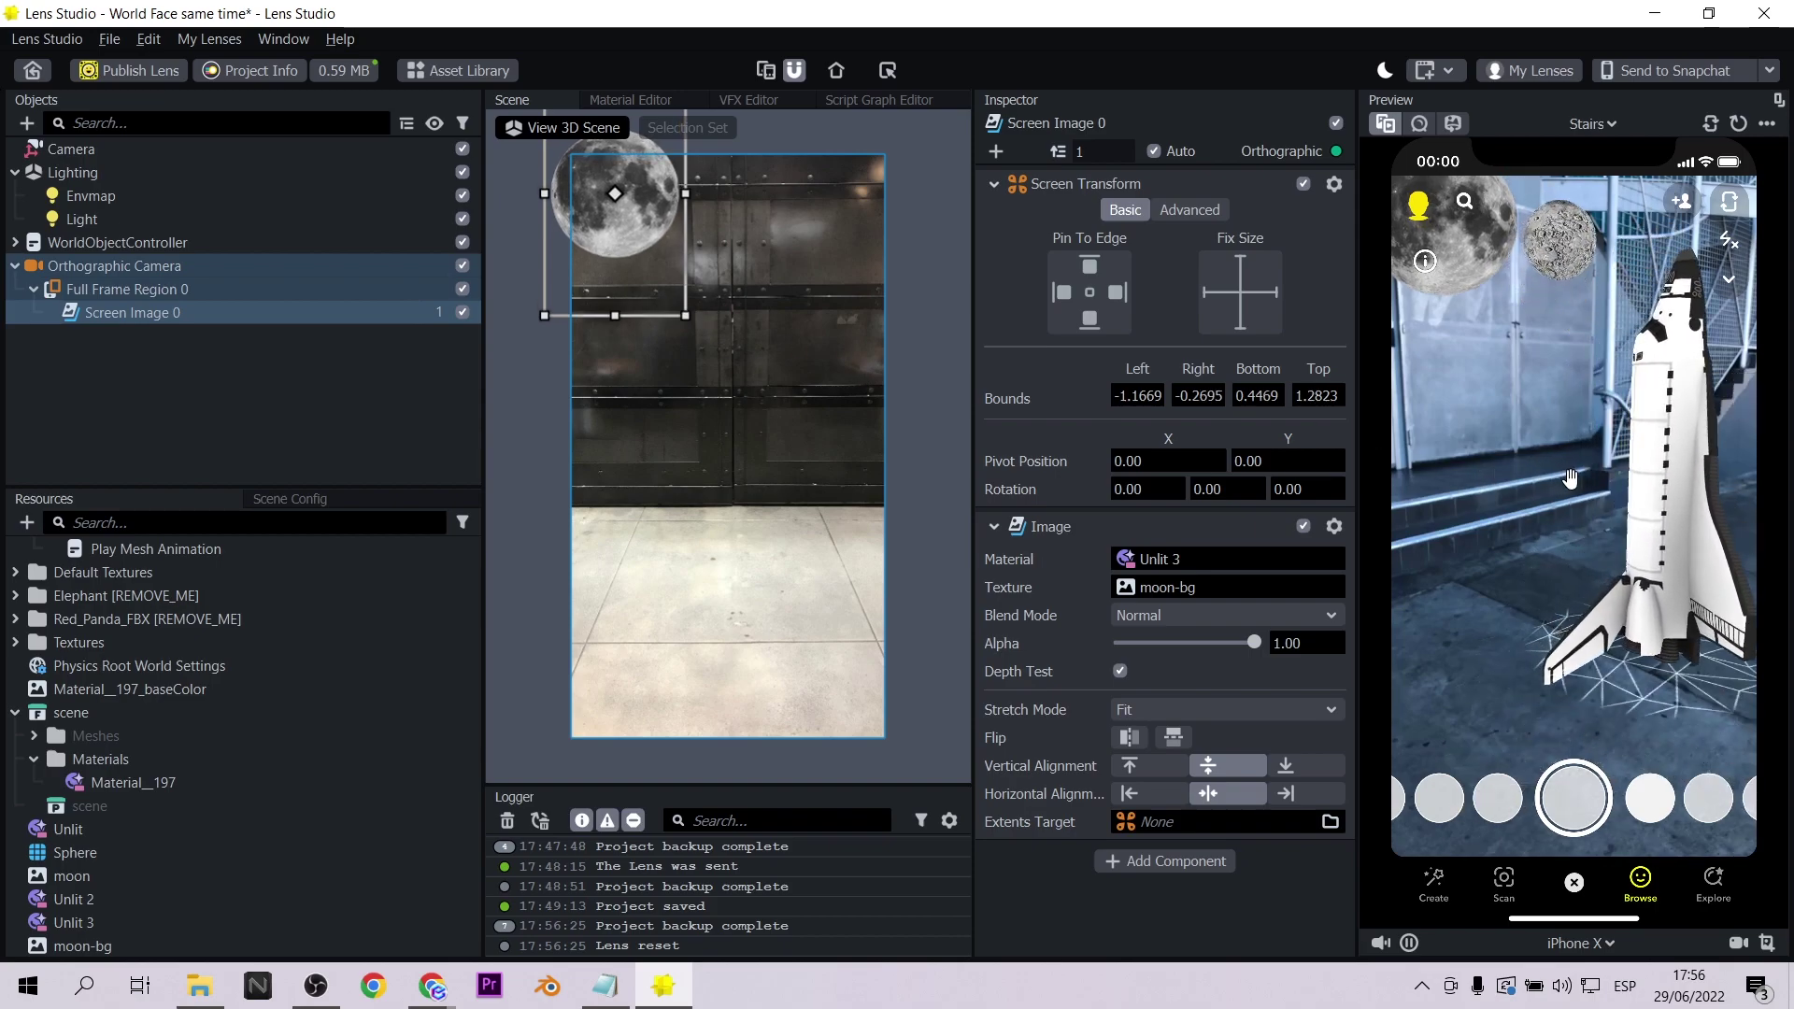
left_click(395, 442)
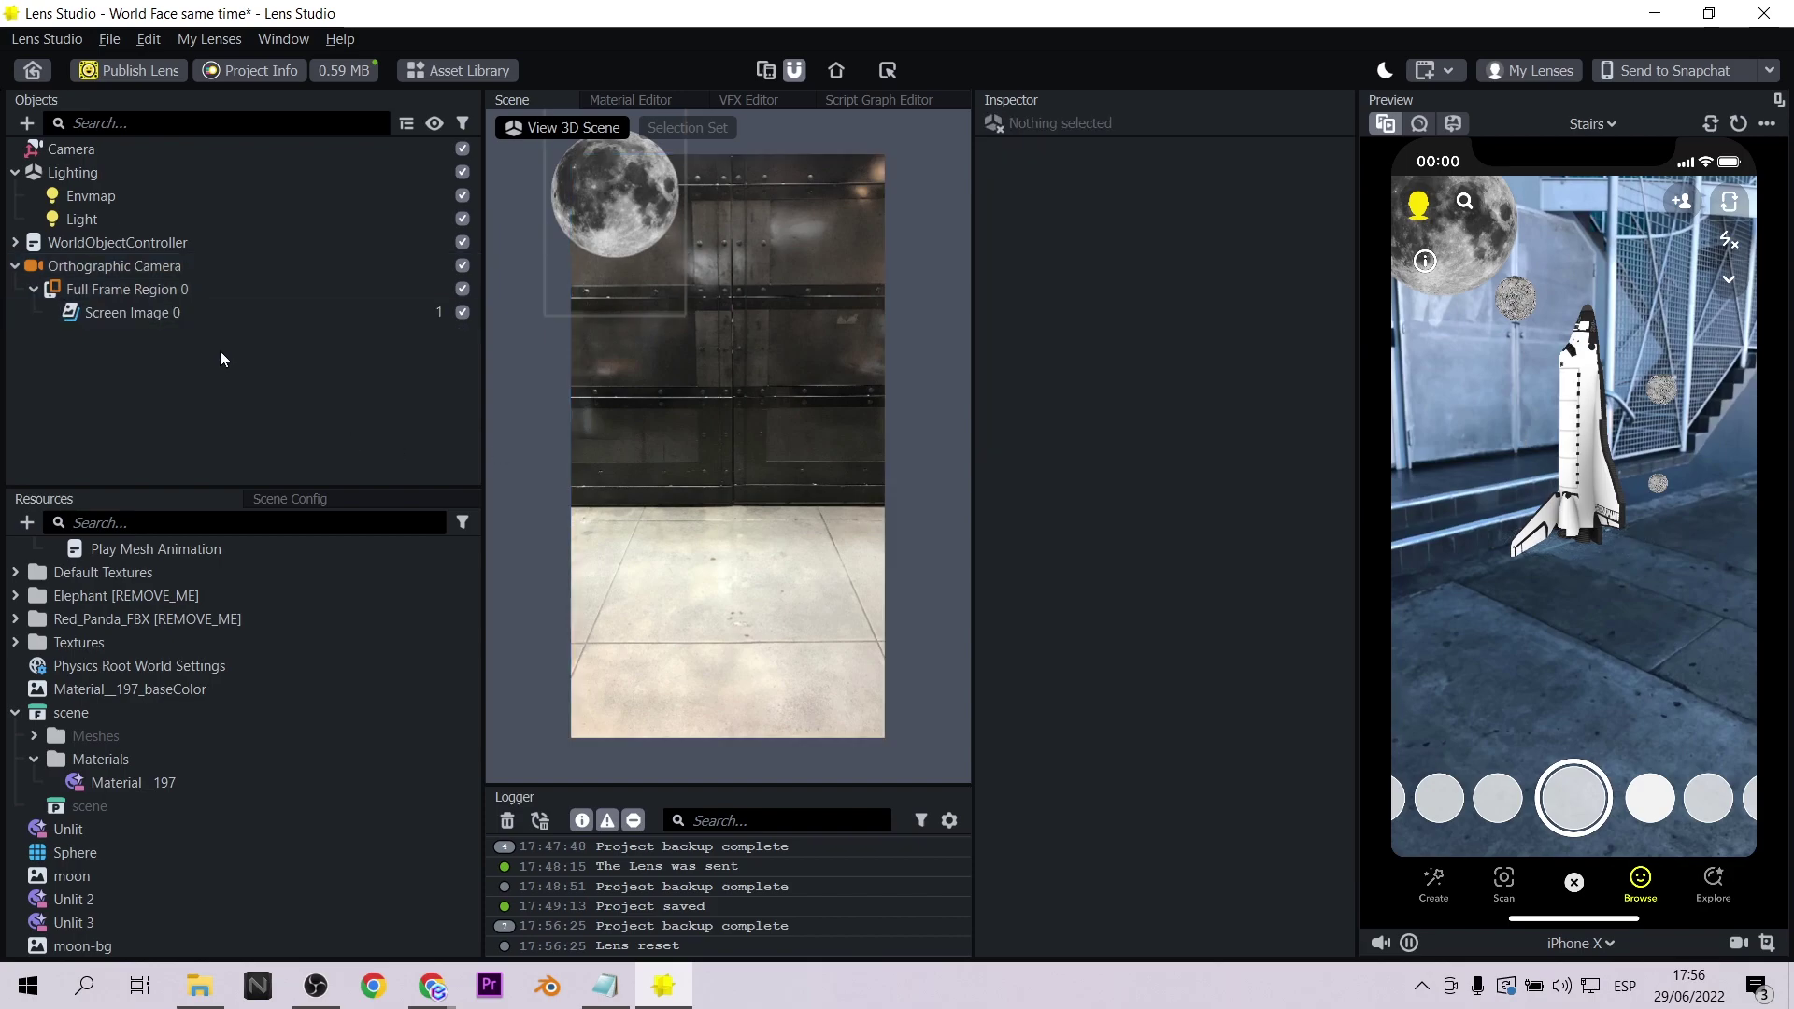
Step: Add the Night post effect from the Color Correction objects to the camera
left_click(27, 123)
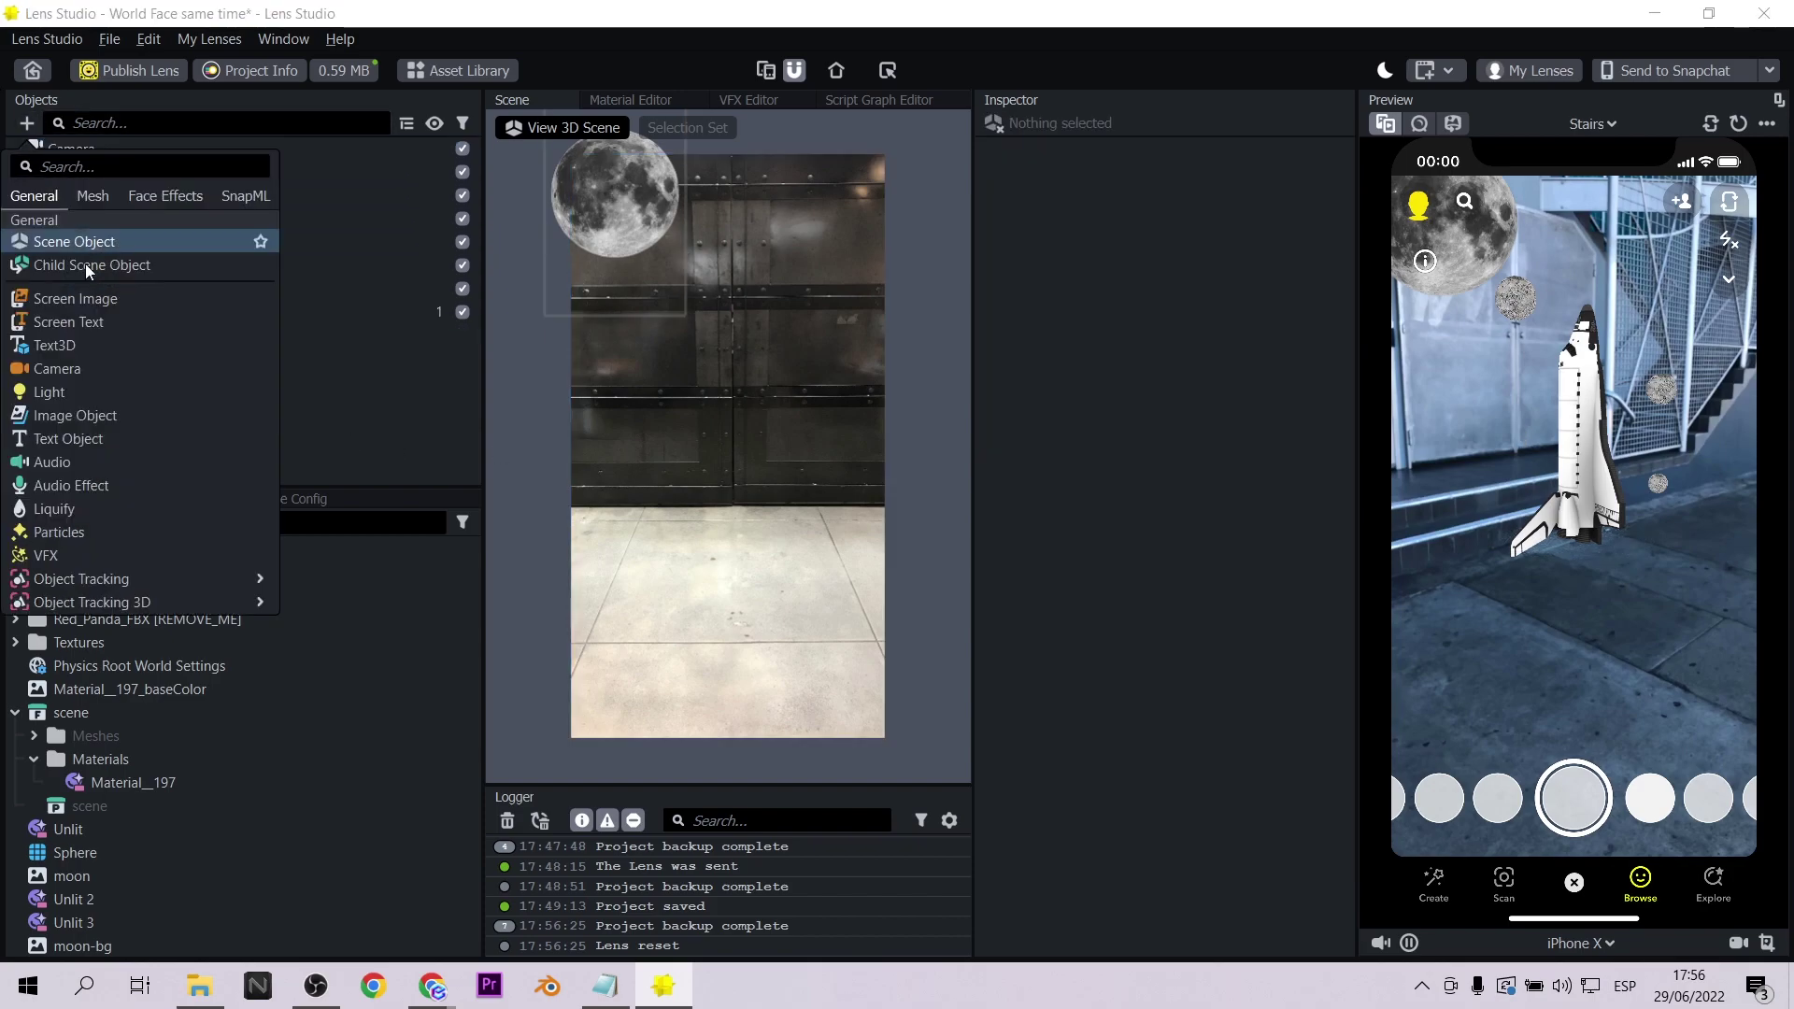
scroll(144, 411, "down", 3)
scroll(144, 411, "down", 1)
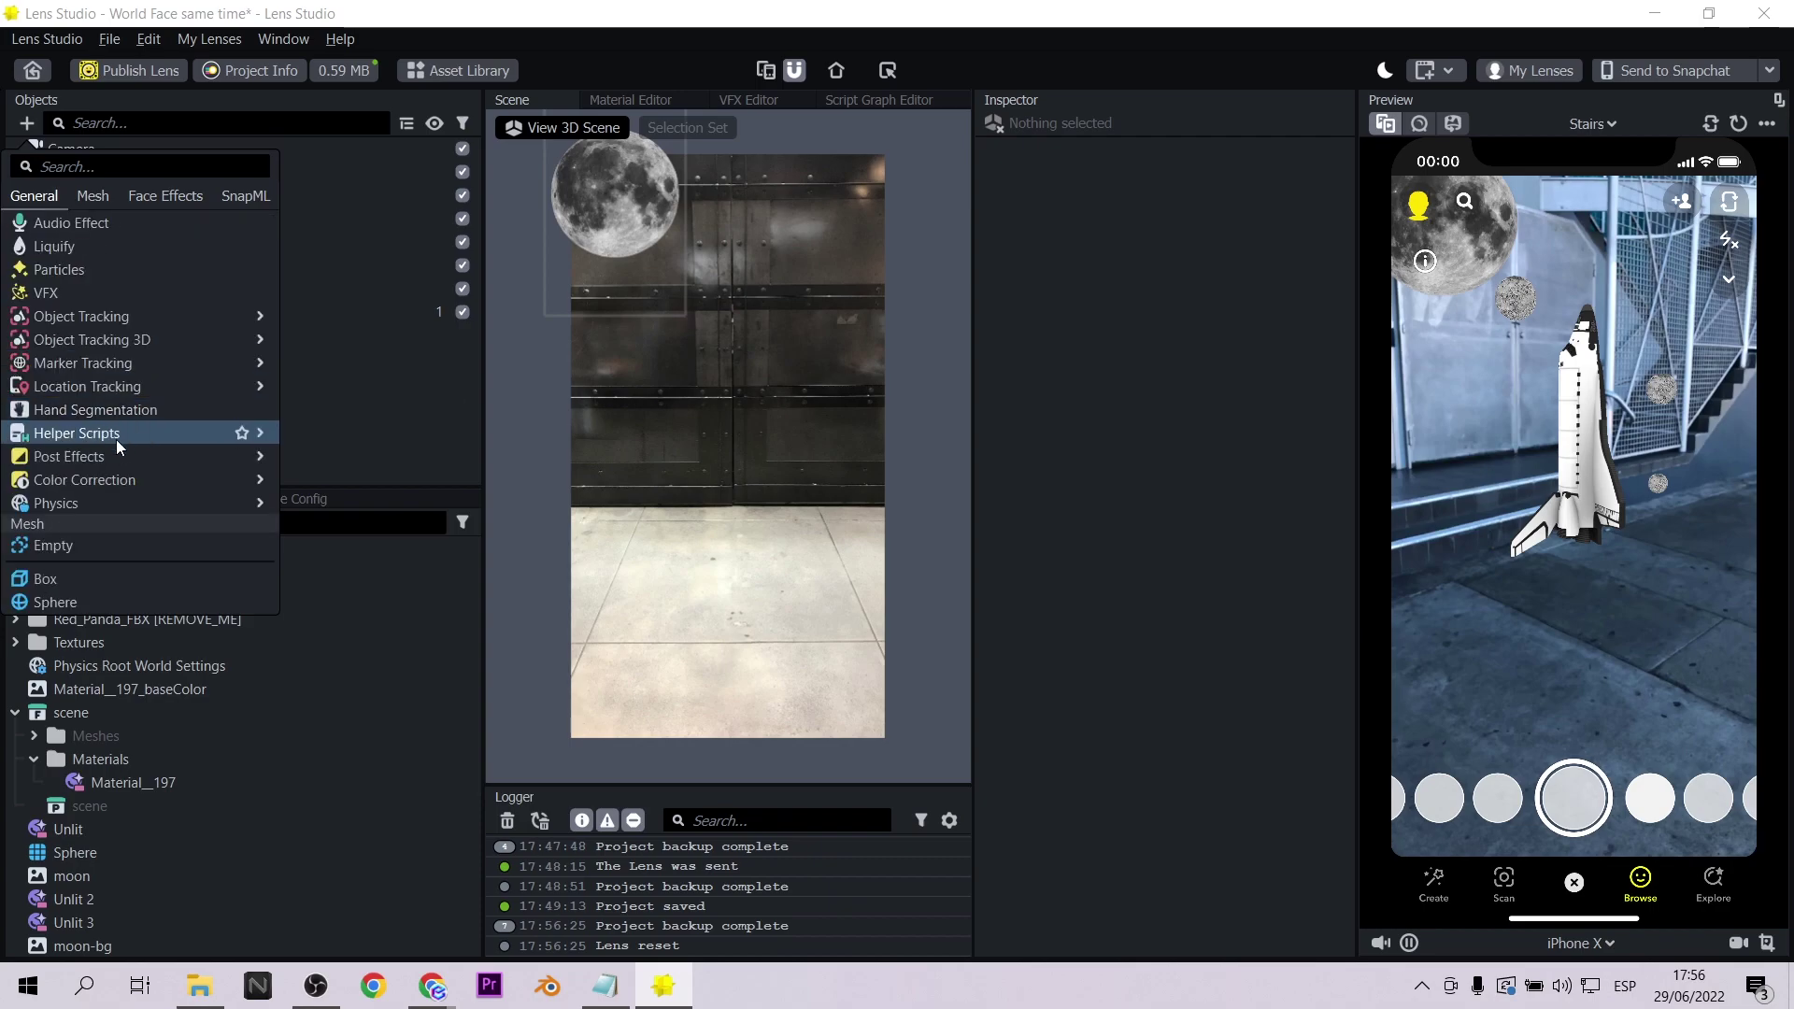
mouse_move(94, 483)
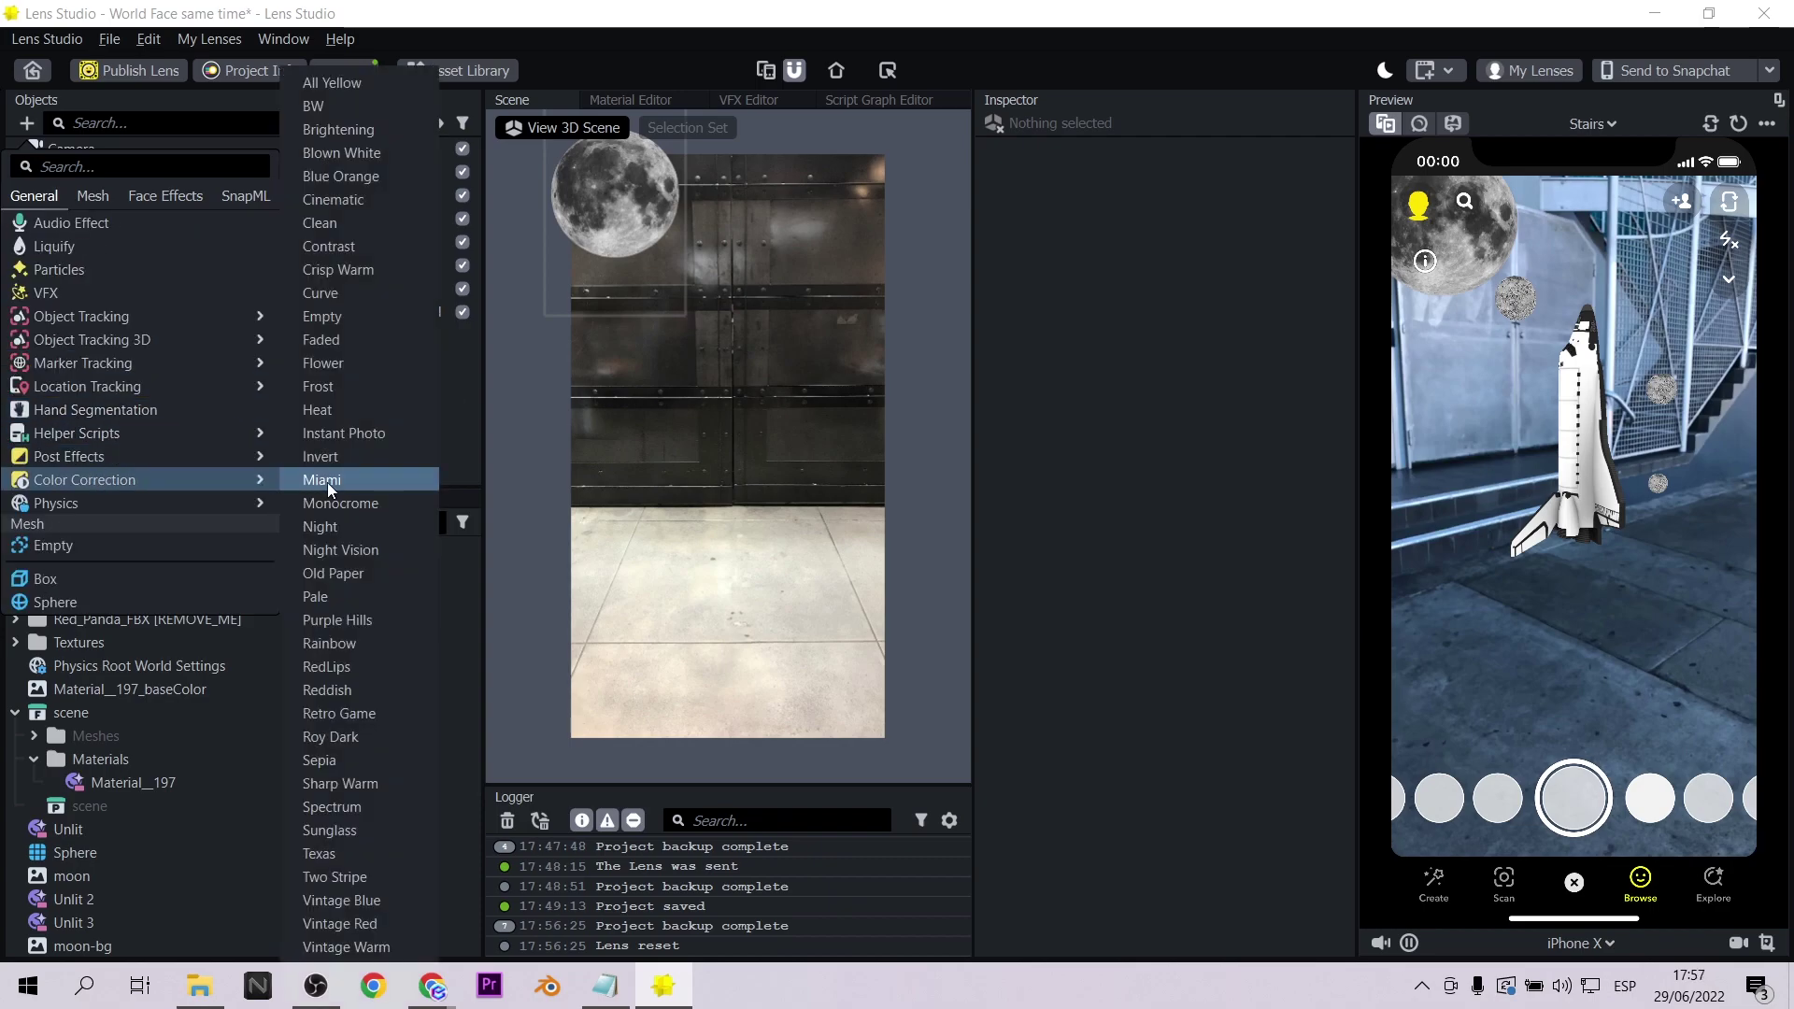
left_click(348, 523)
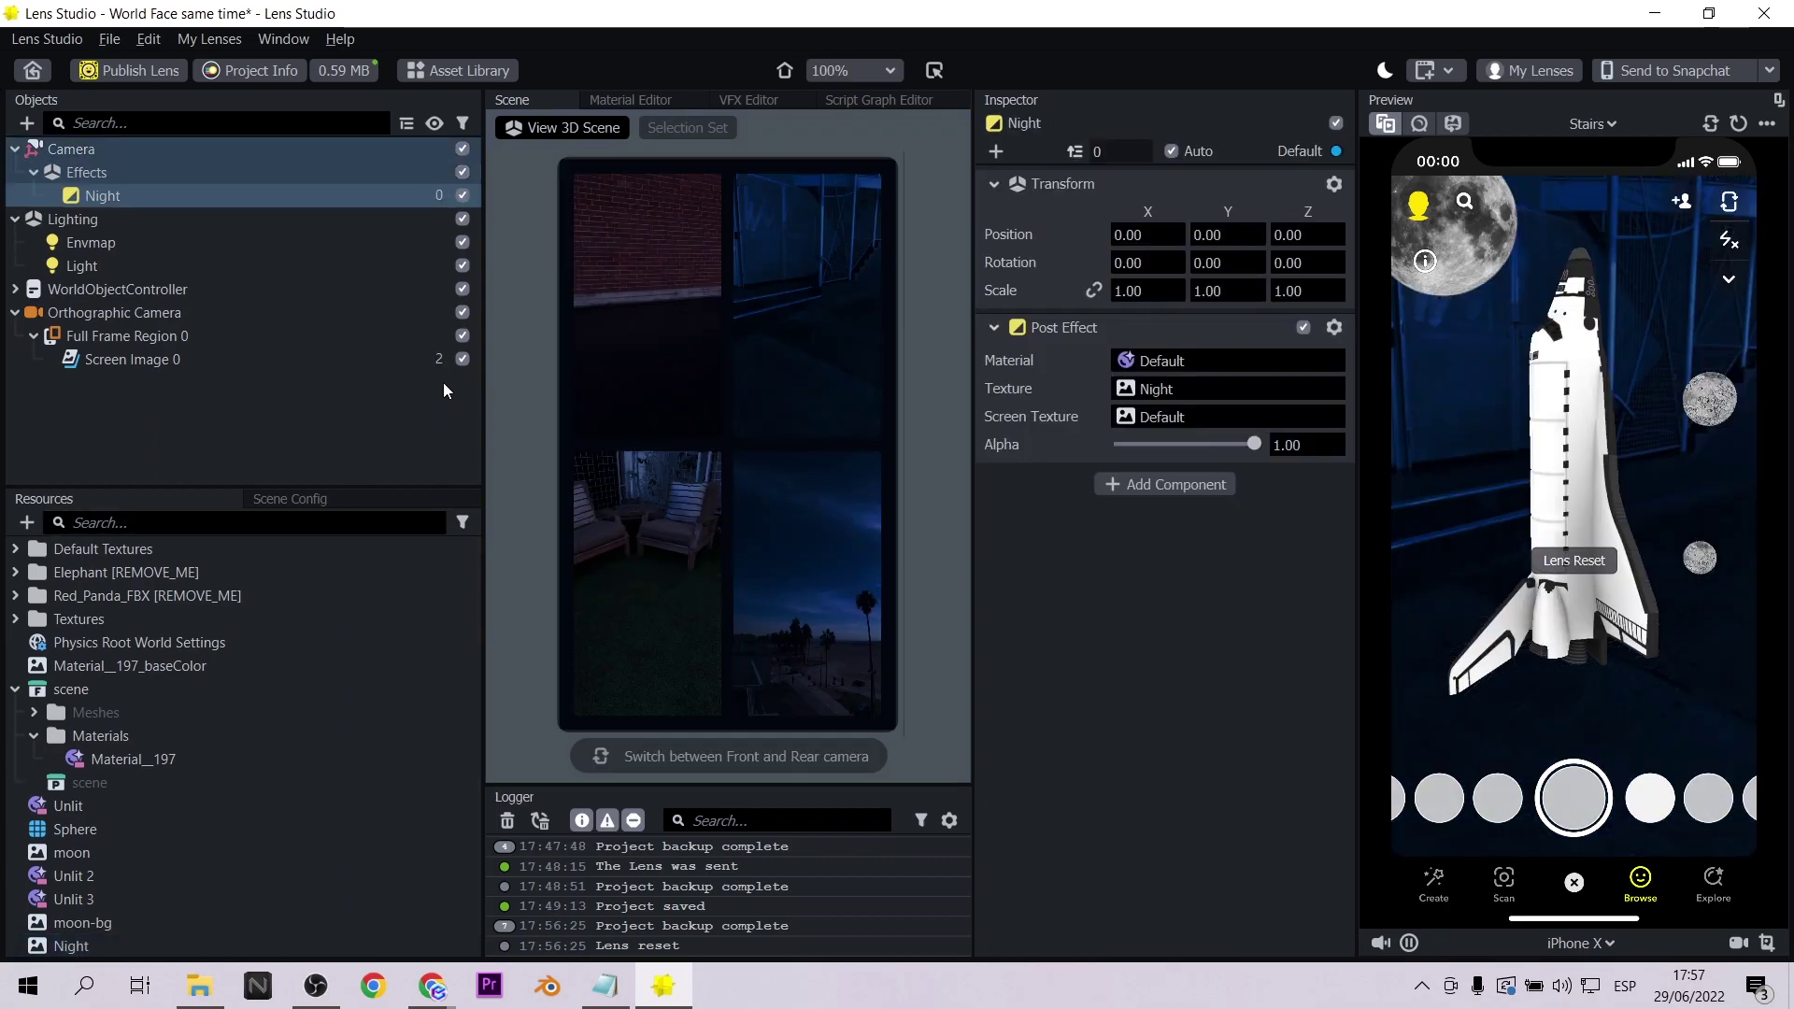
Step: Duplicate Screen Image 0, then move and enlarge the copy, Screen Image 1, toward the bottom-right
left_click(122, 360)
right_click(126, 357)
left_click(206, 454)
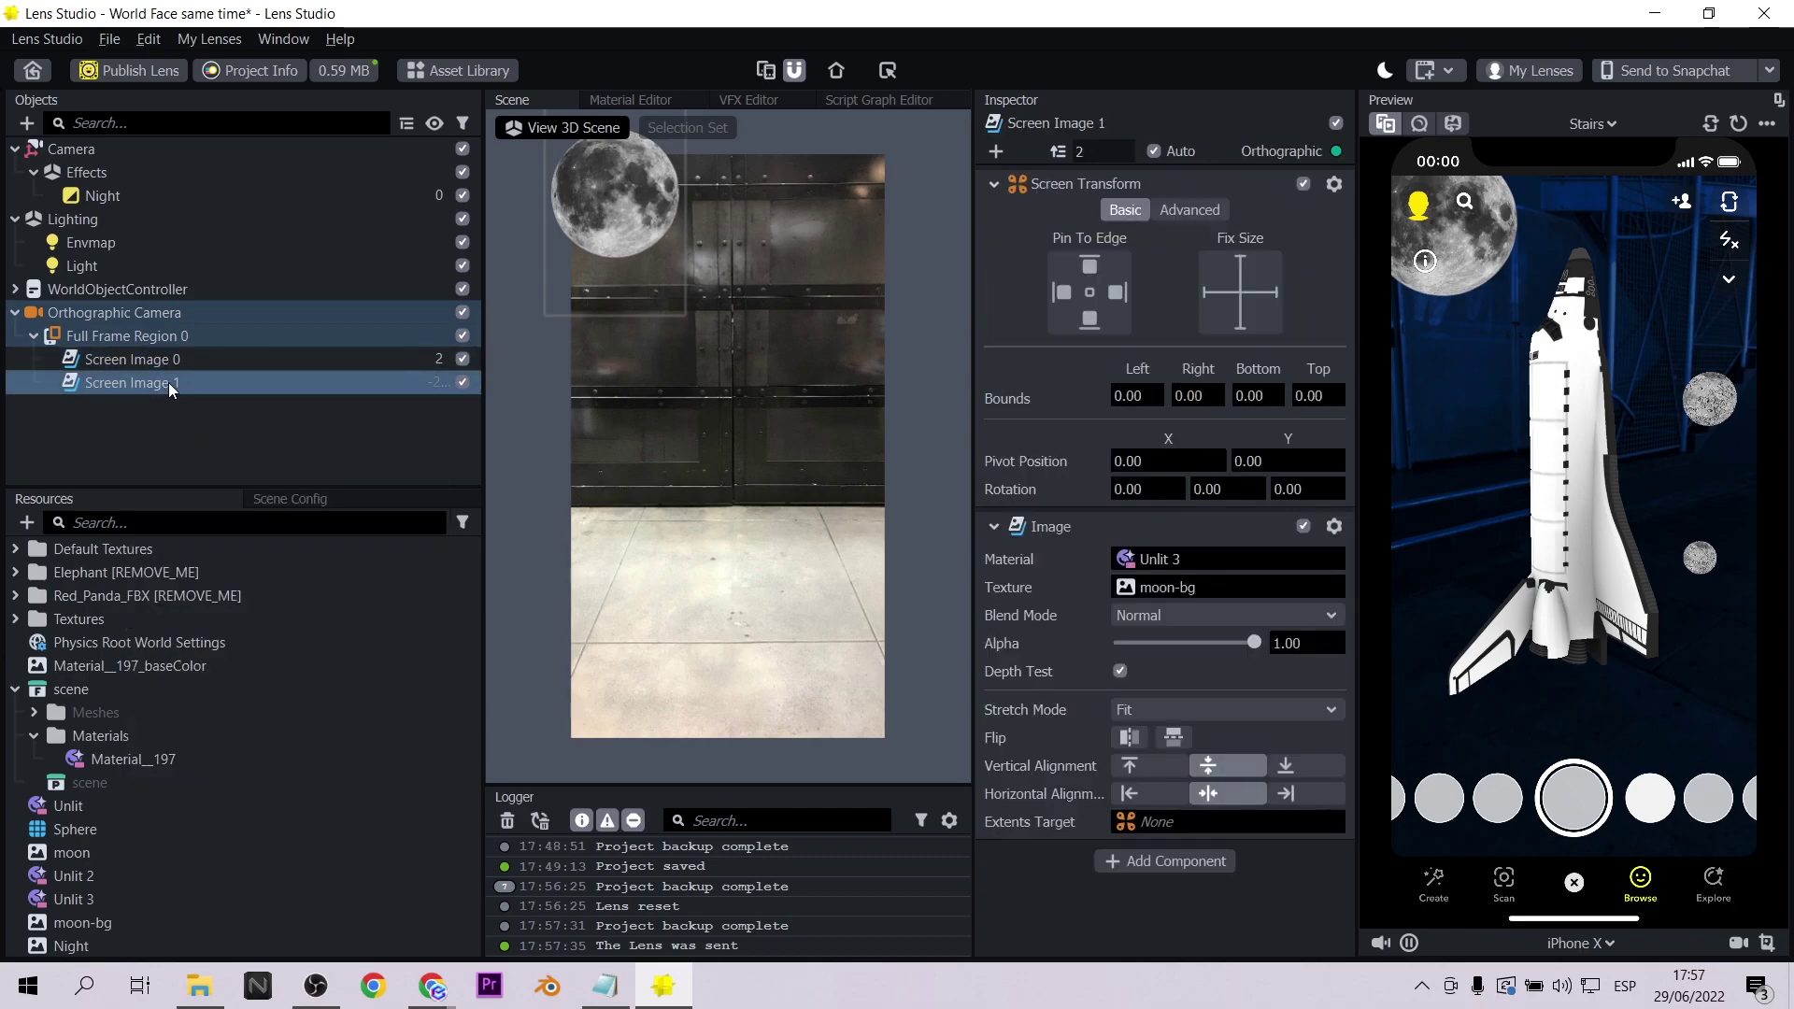
left_click_drag(696, 237, 843, 639)
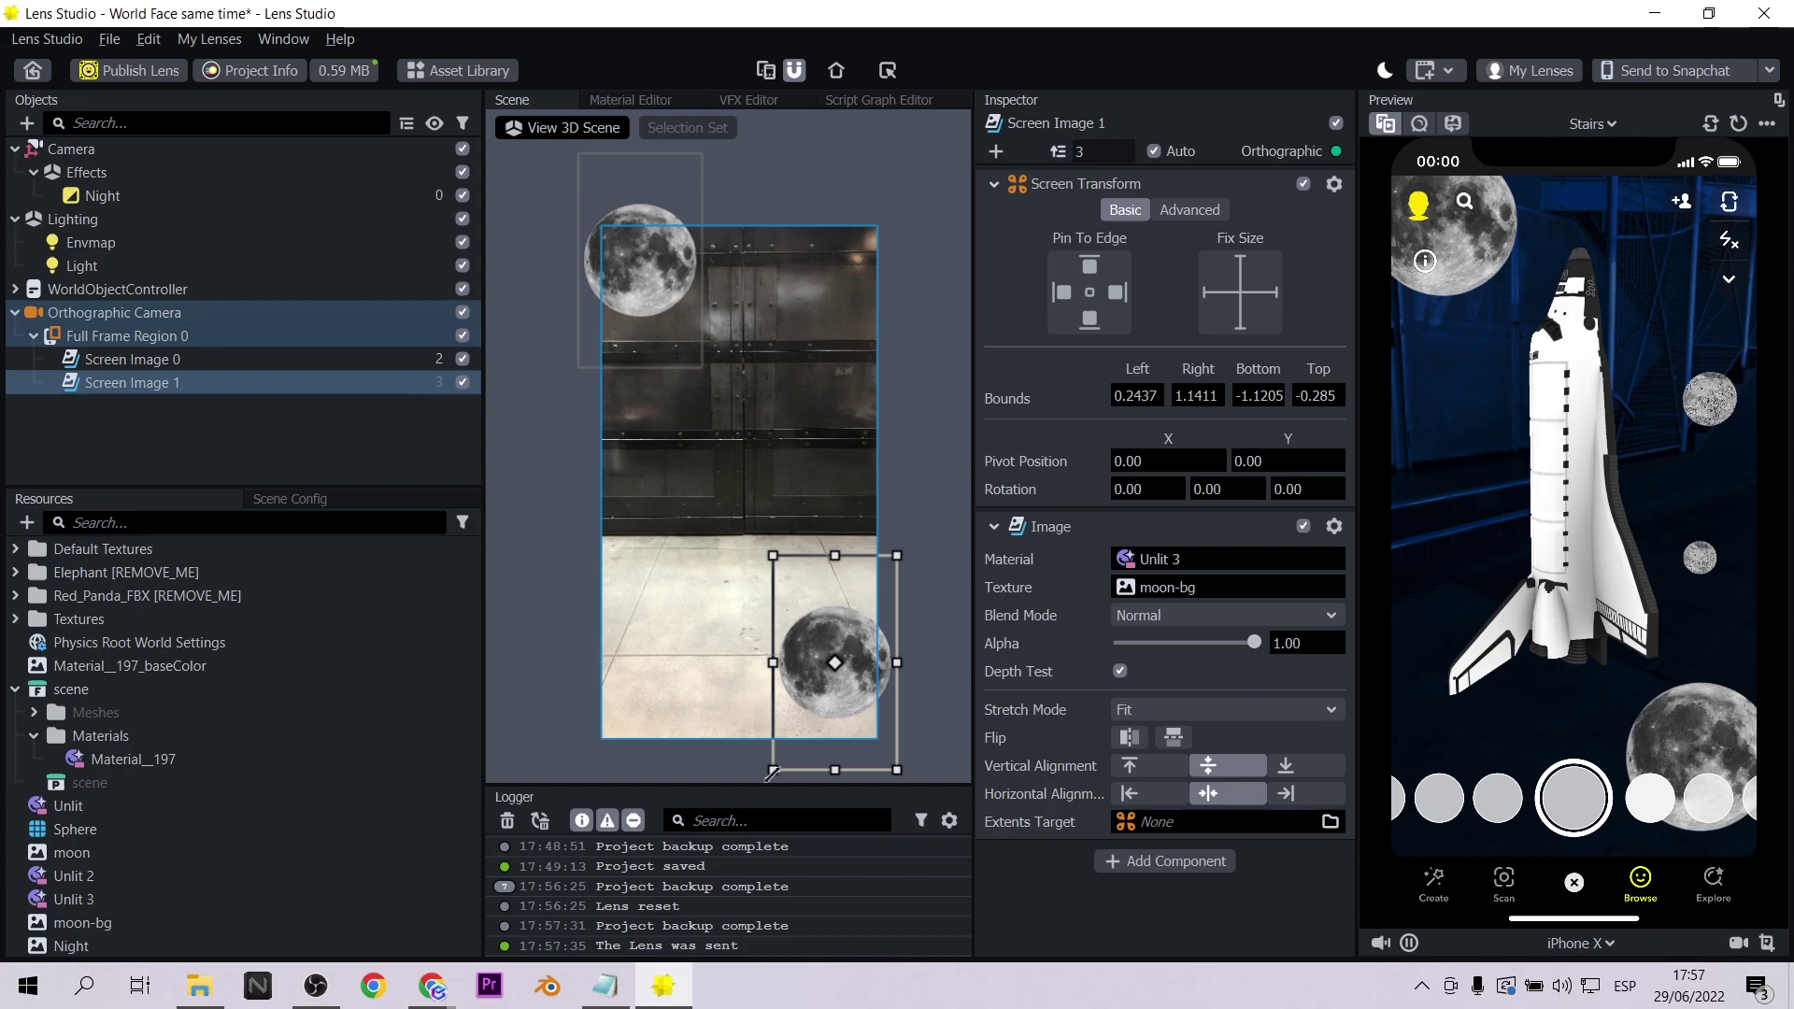
left_click_drag(771, 775, 716, 781)
left_click_drag(783, 619, 791, 622)
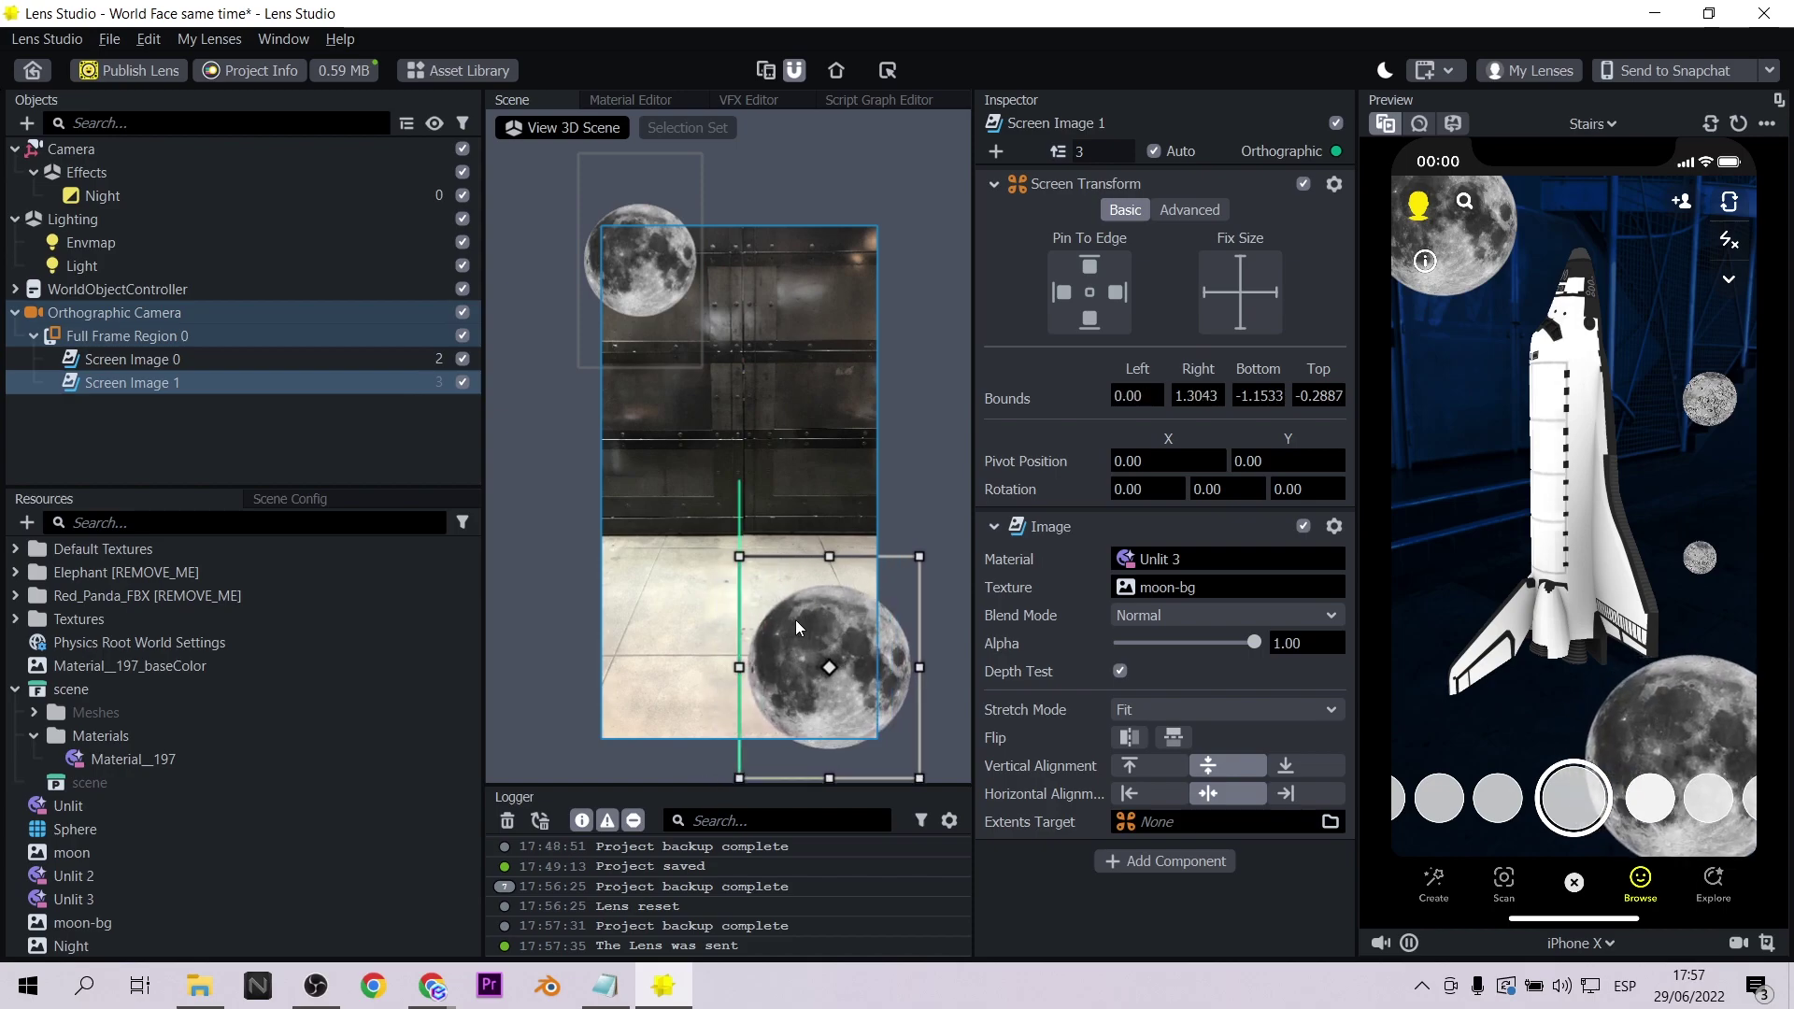
left_click(232, 445)
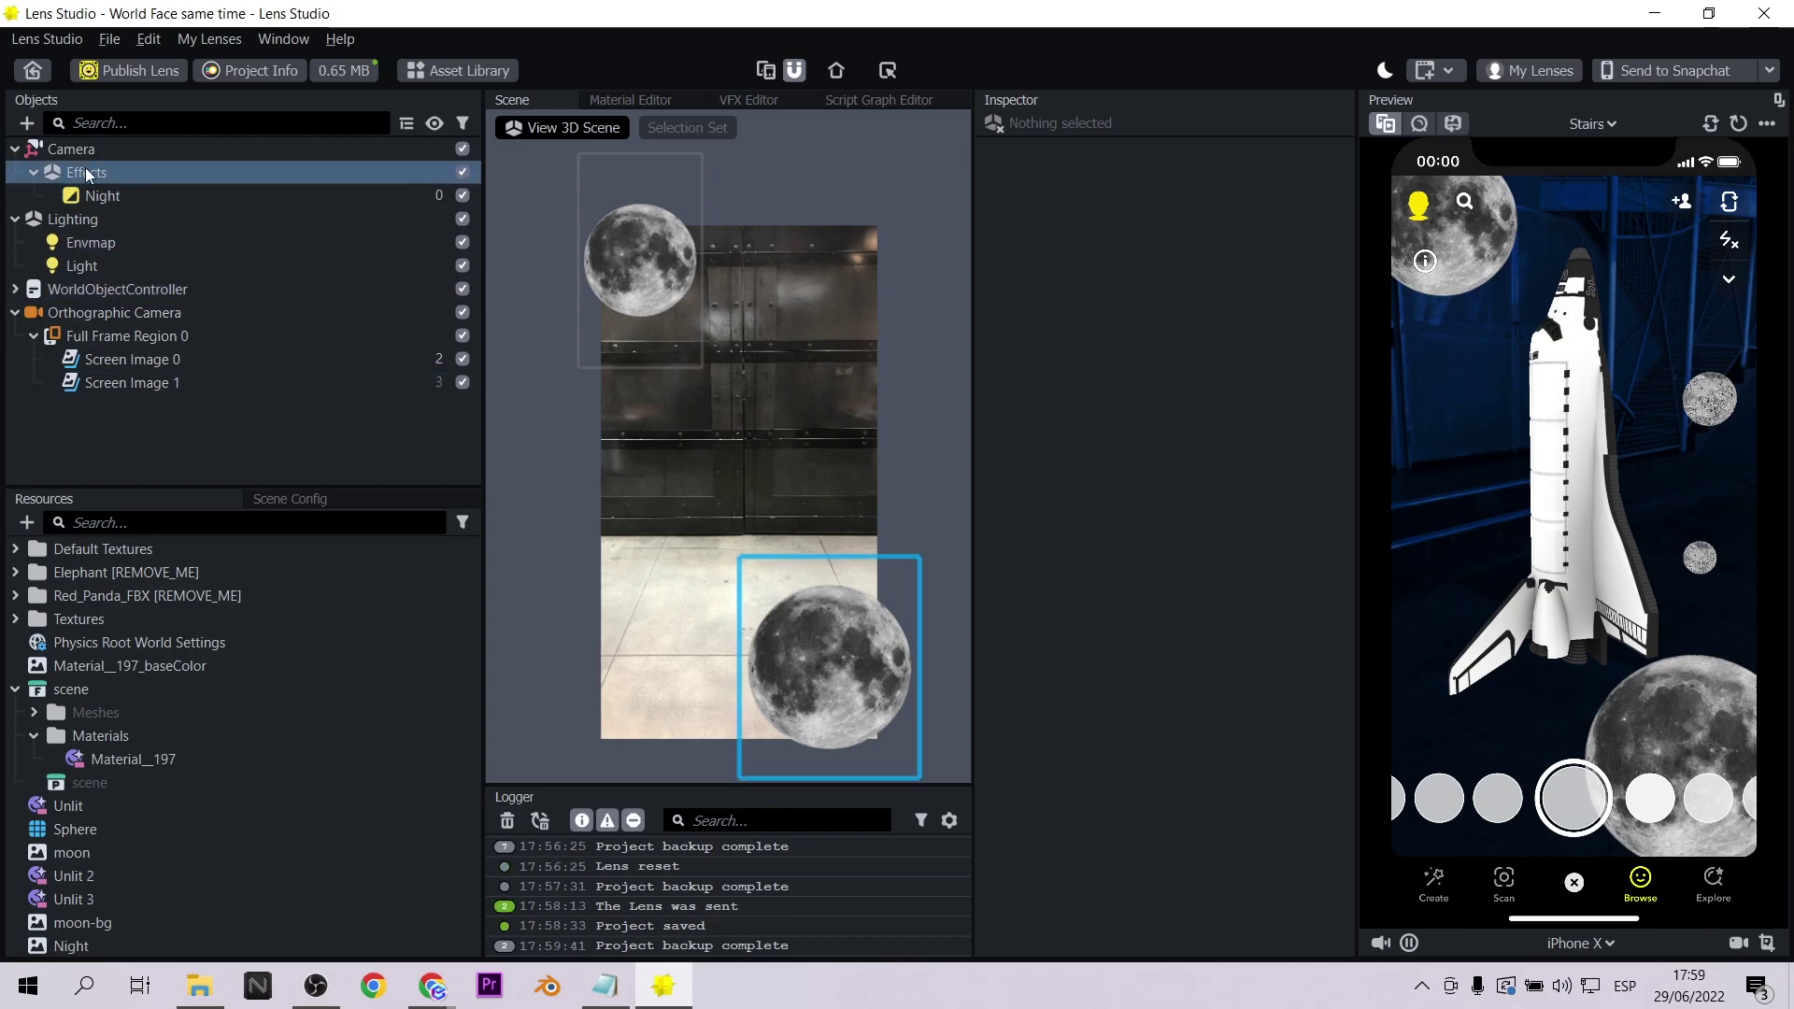
Step: Add Head Binding 0 under the camera and switch the preview footage to Person 1
left_click(27, 122)
scroll(138, 356, "down", 6)
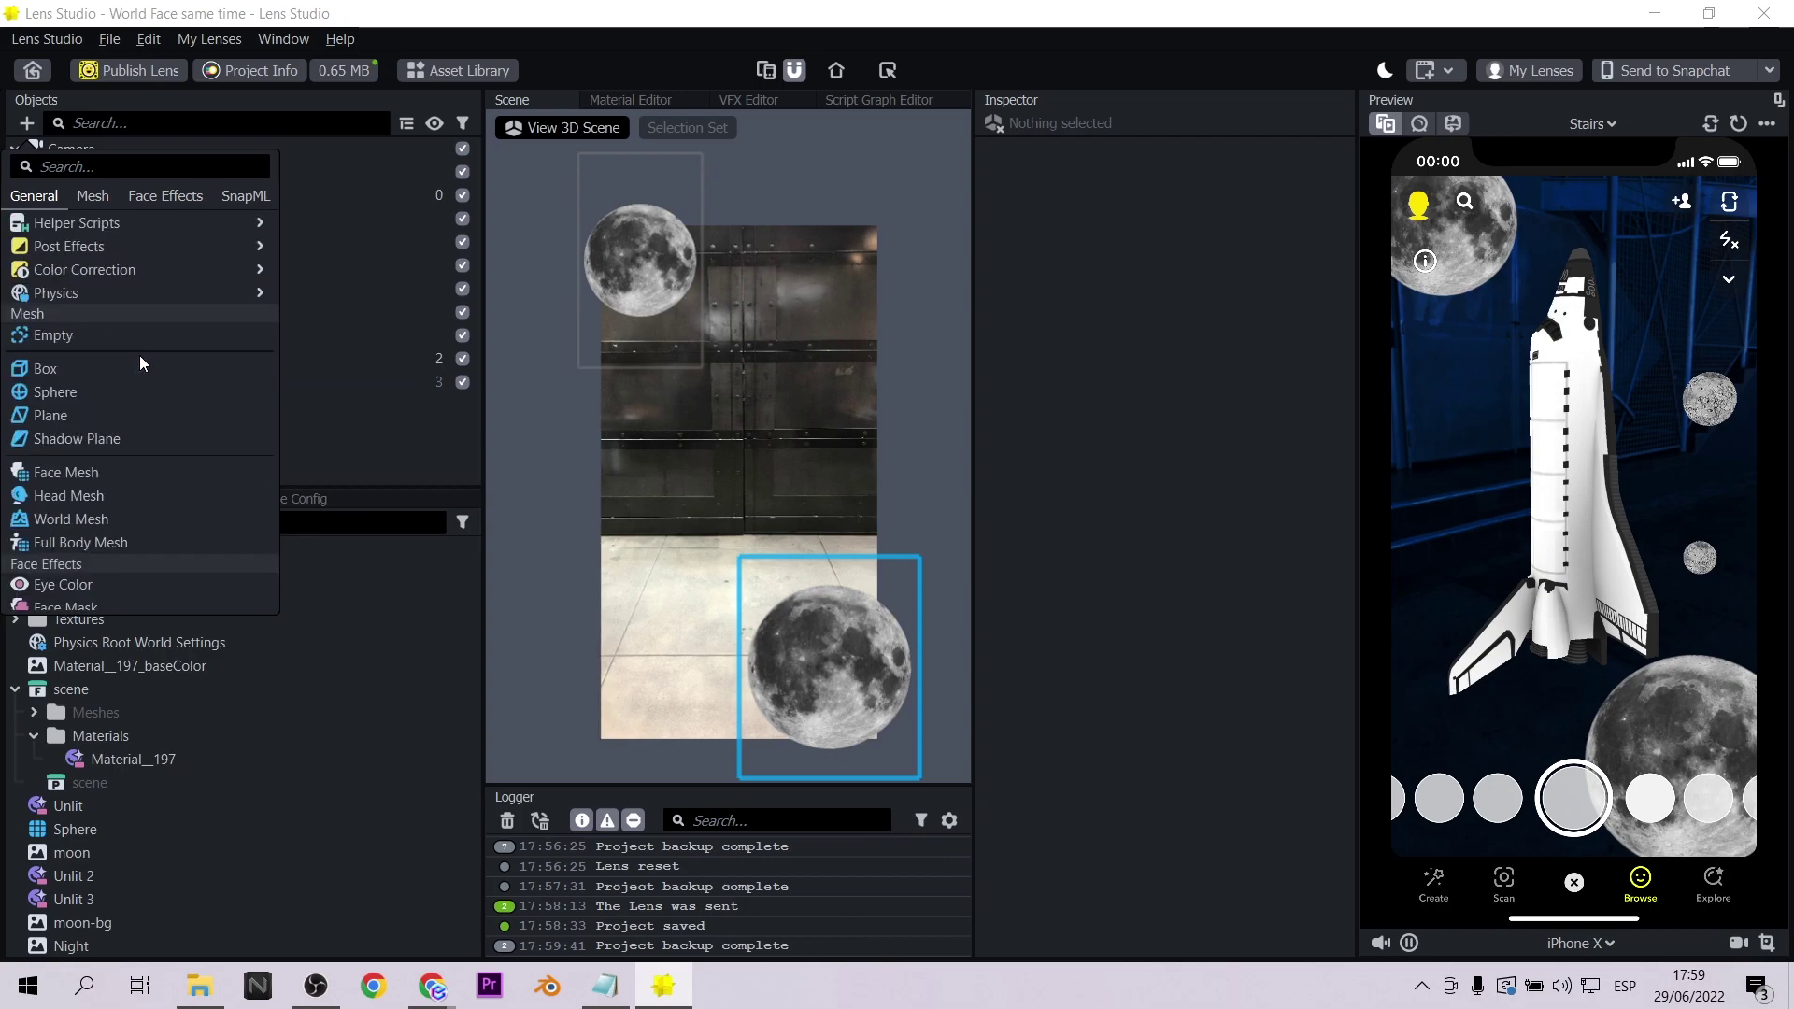
left_click(93, 430)
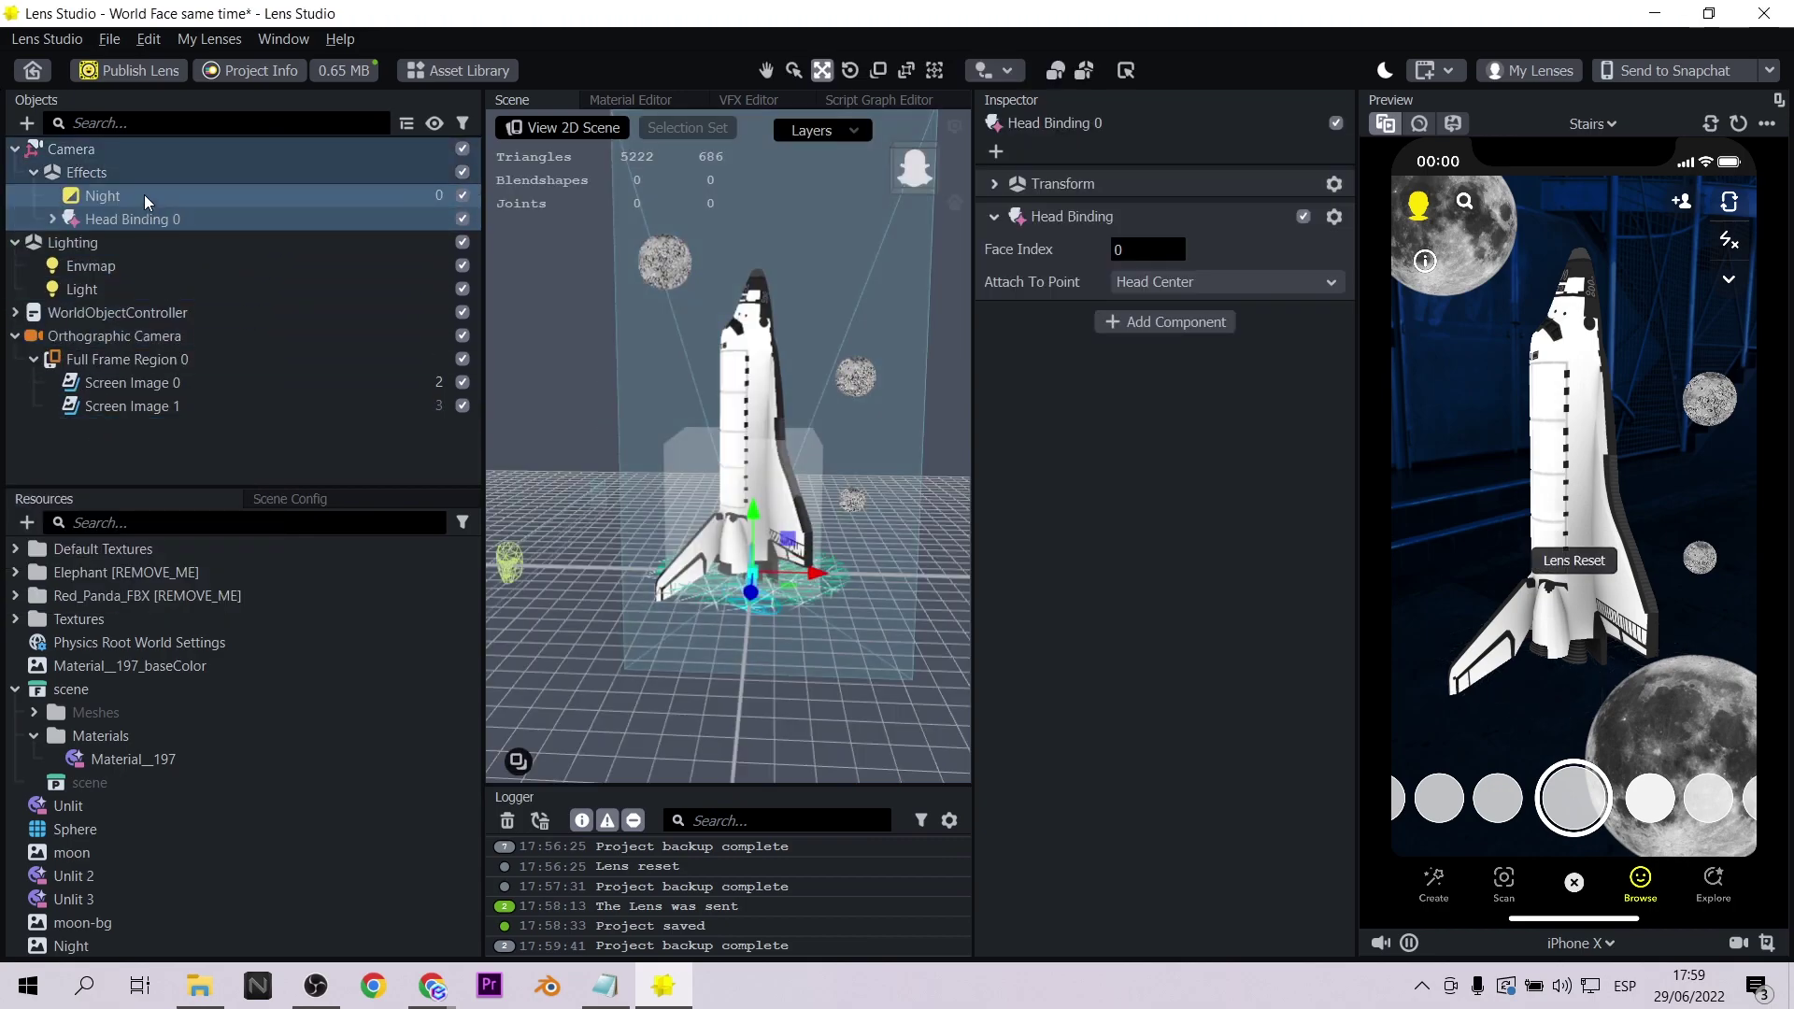
left_click(1612, 125)
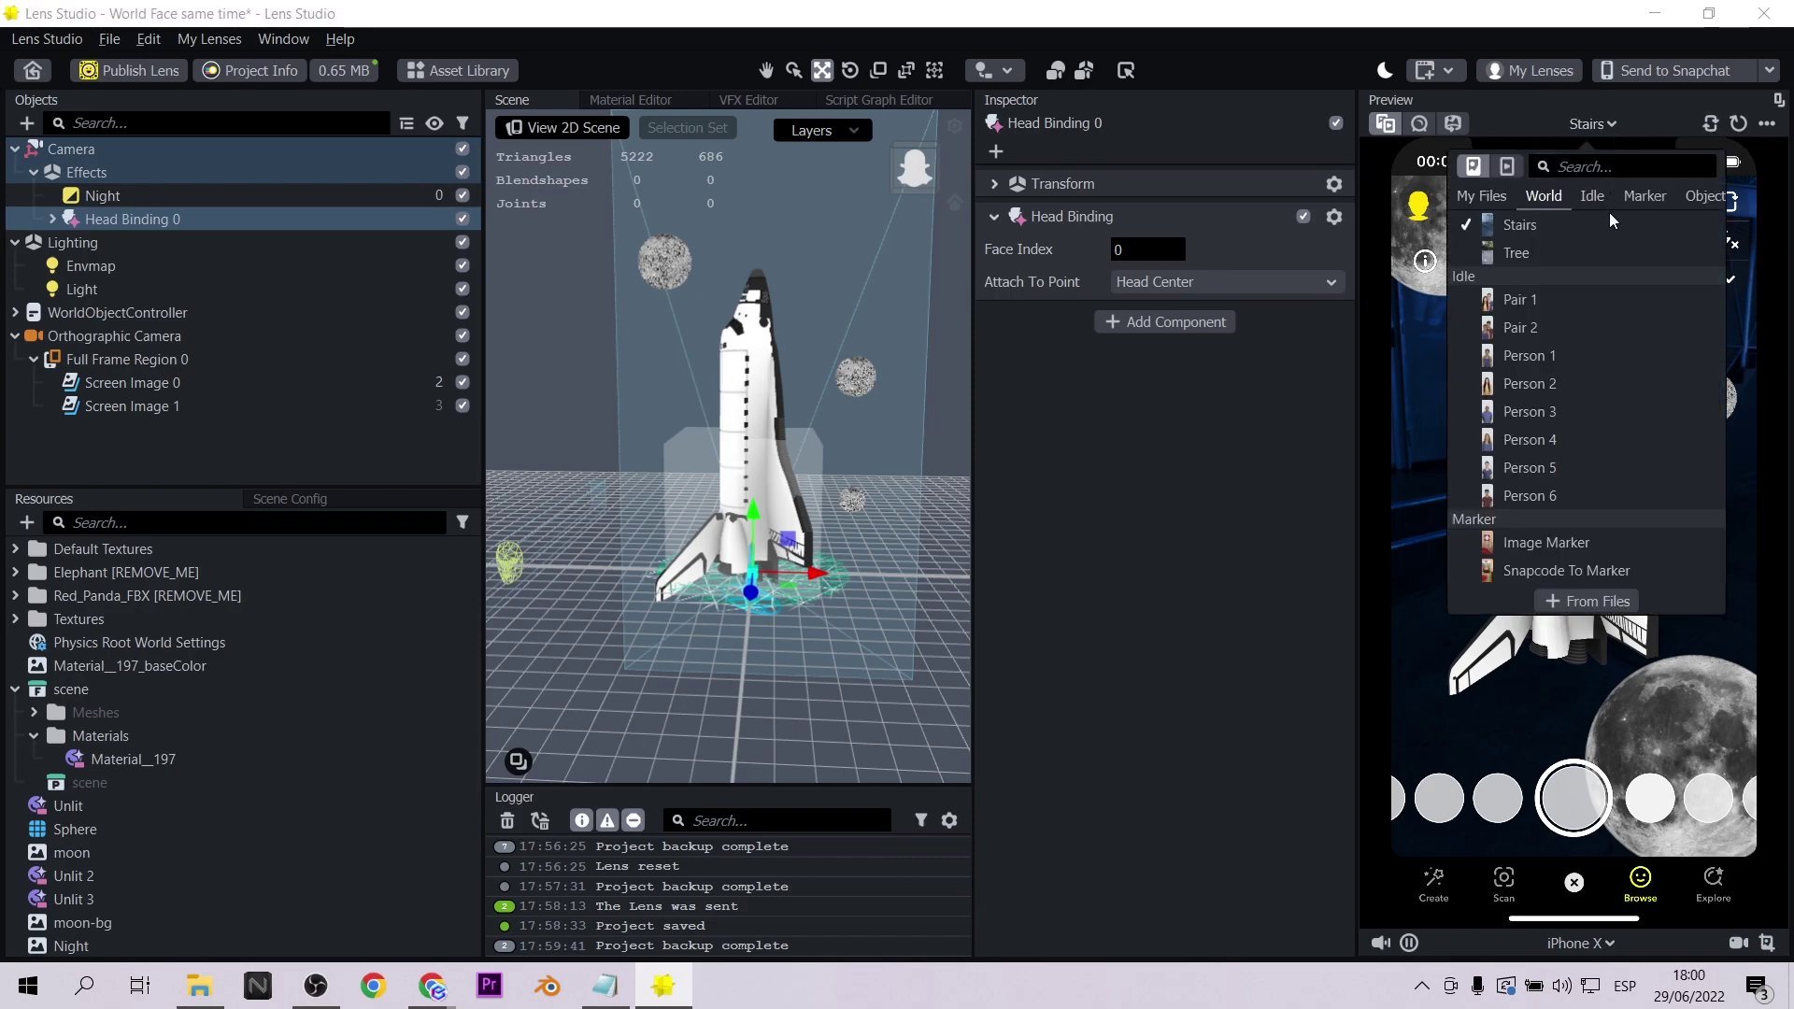
left_click(1551, 358)
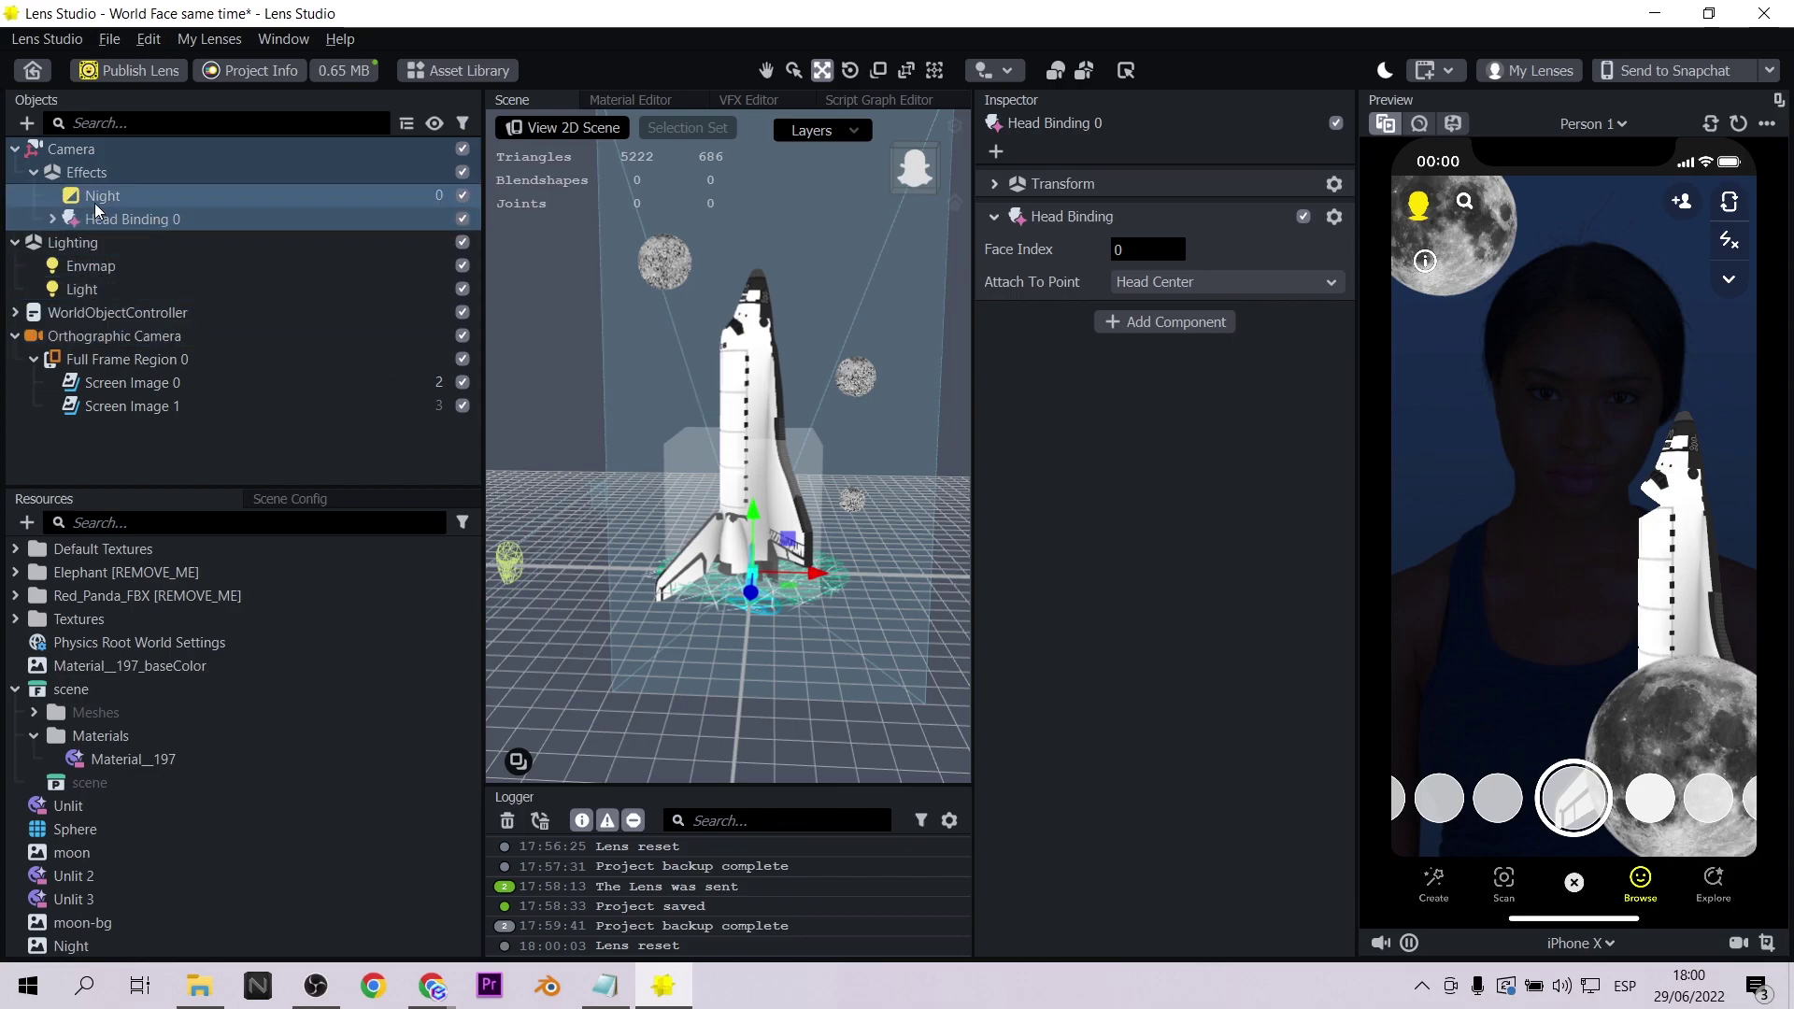
Step: Import the AstroHelmet_v0007 FBX file and place it under Head Binding 0
left_click(27, 523)
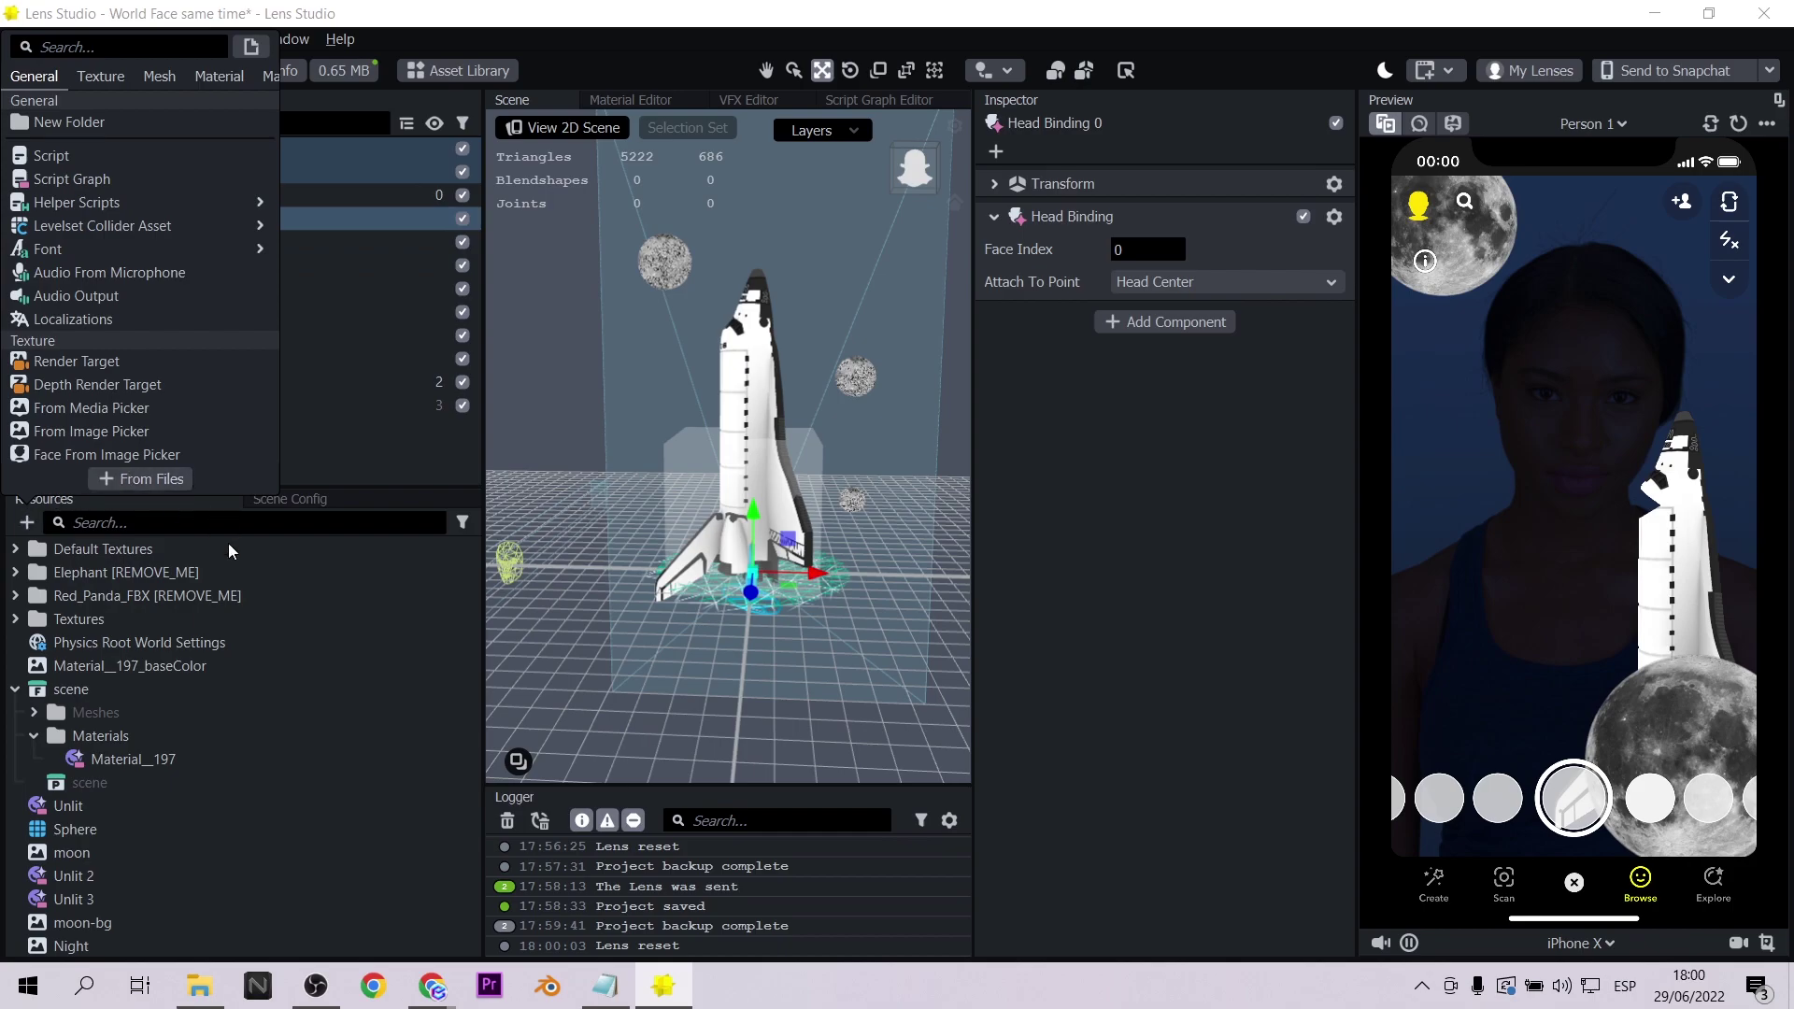
left_click(140, 478)
left_click(285, 199)
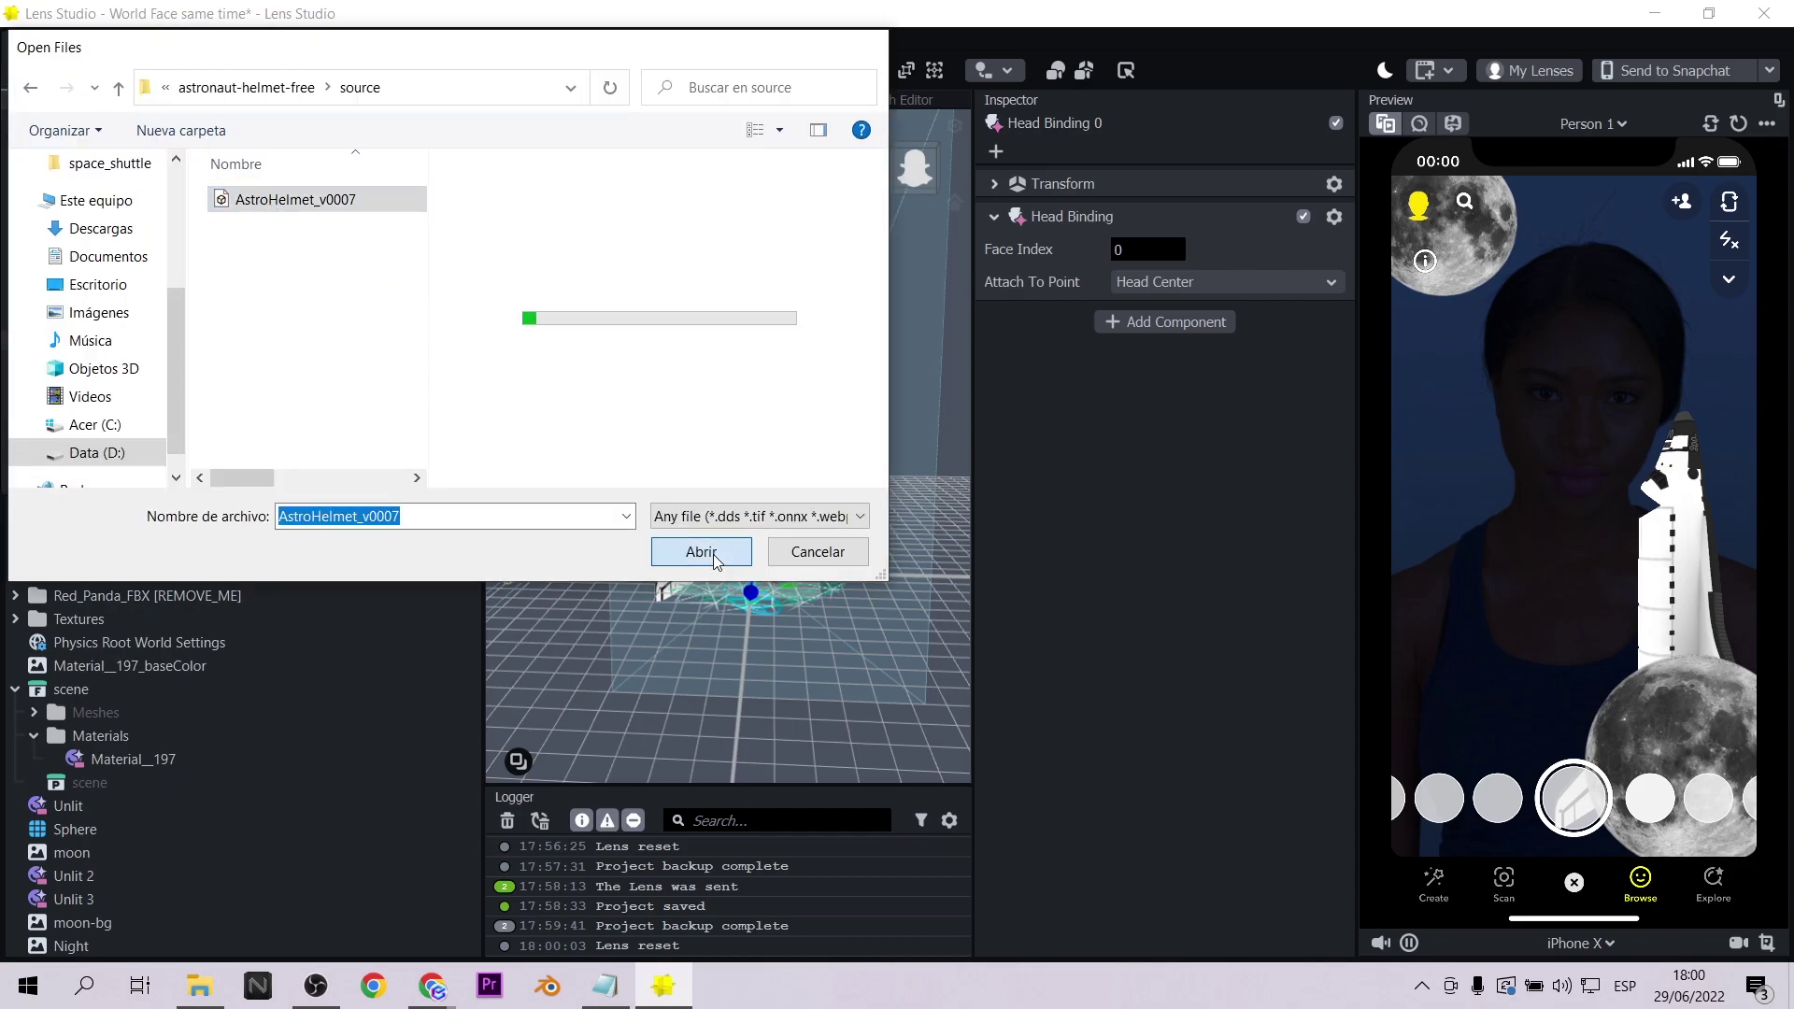
left_click(702, 552)
left_click(1000, 688)
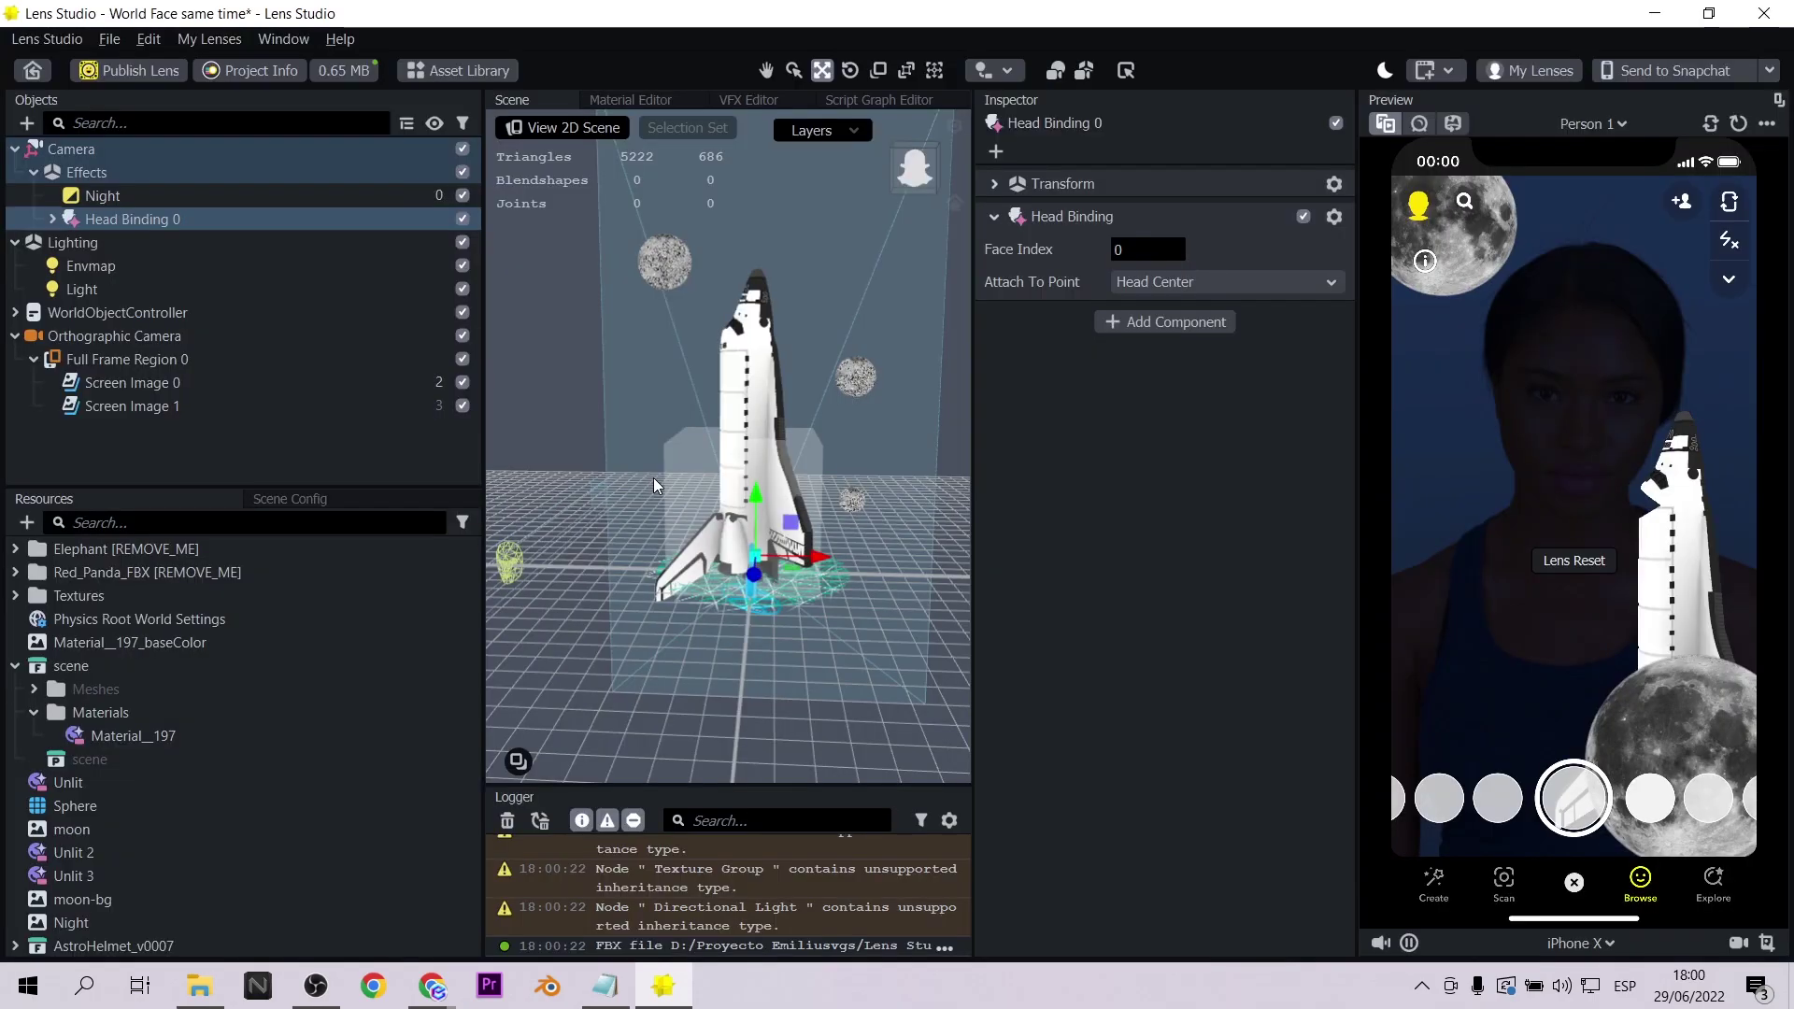
left_click(507, 820)
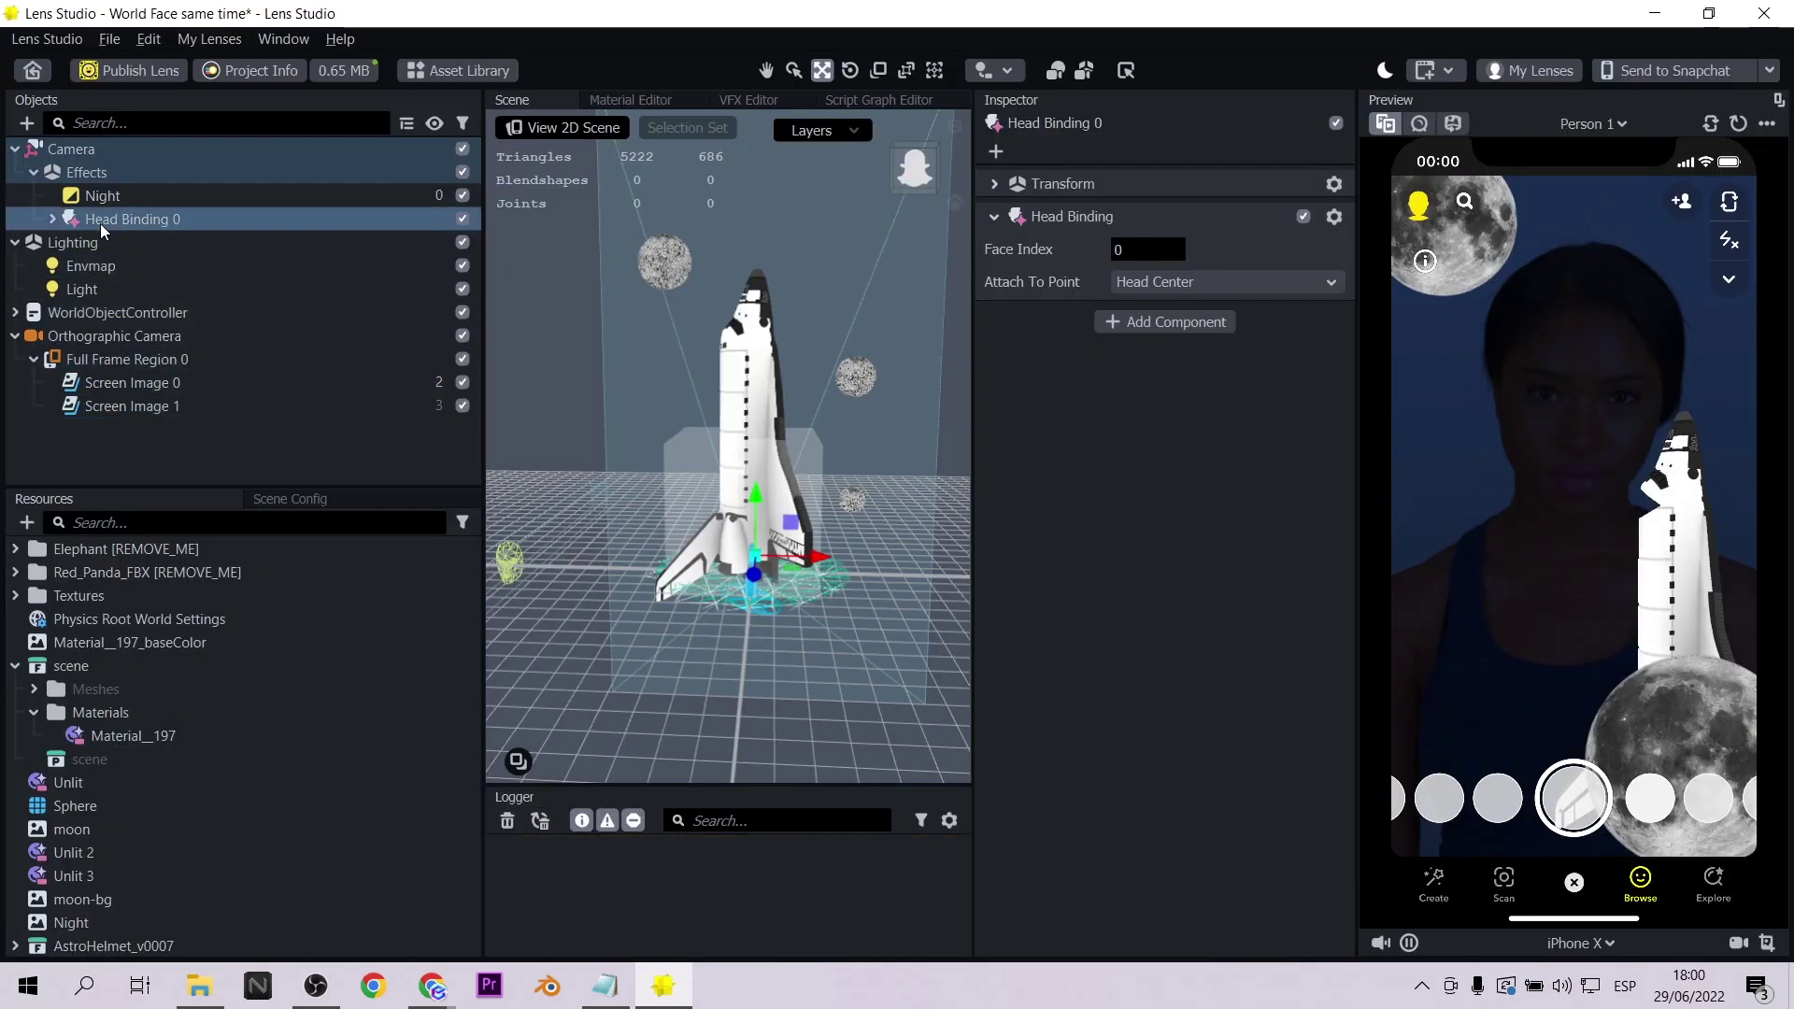
left_click_drag(152, 901, 122, 218)
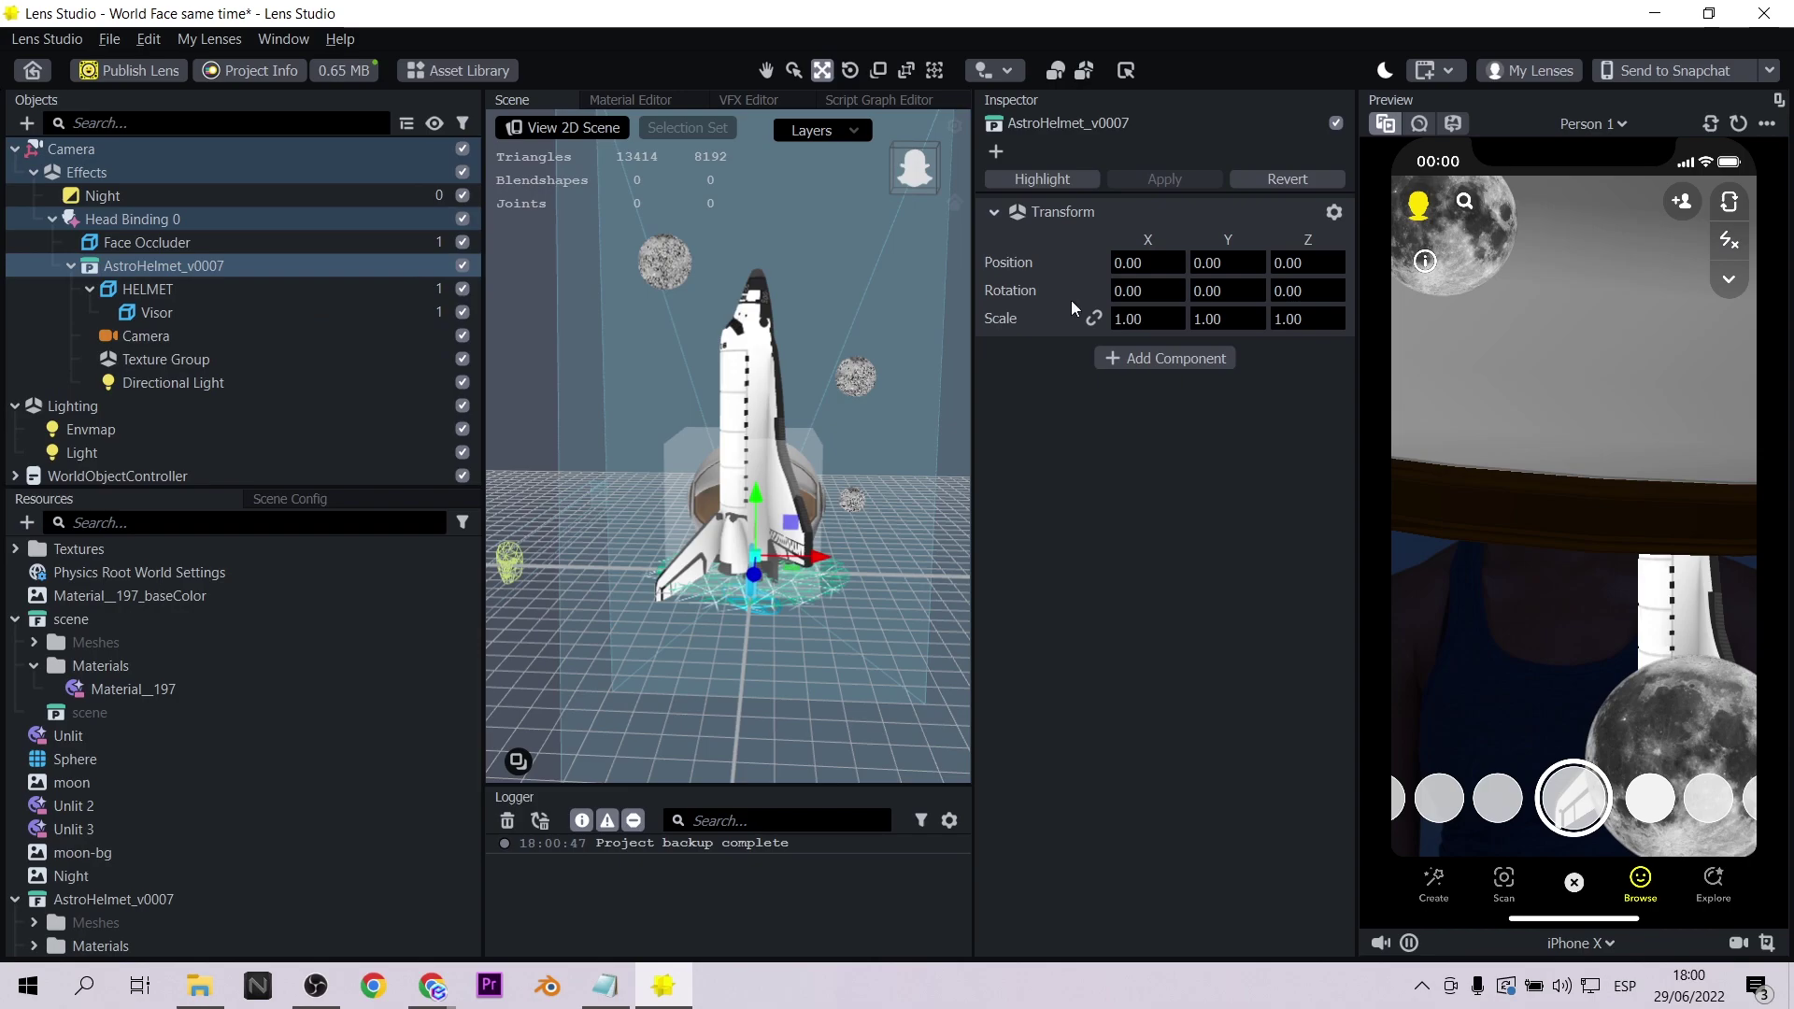
Step: Link the helmet's scale axes, set its scale to 0.35, and lower it along Y
left_click(1102, 320)
left_click(1134, 313)
type("0.4")
key("Return")
type("0.35")
key("Return")
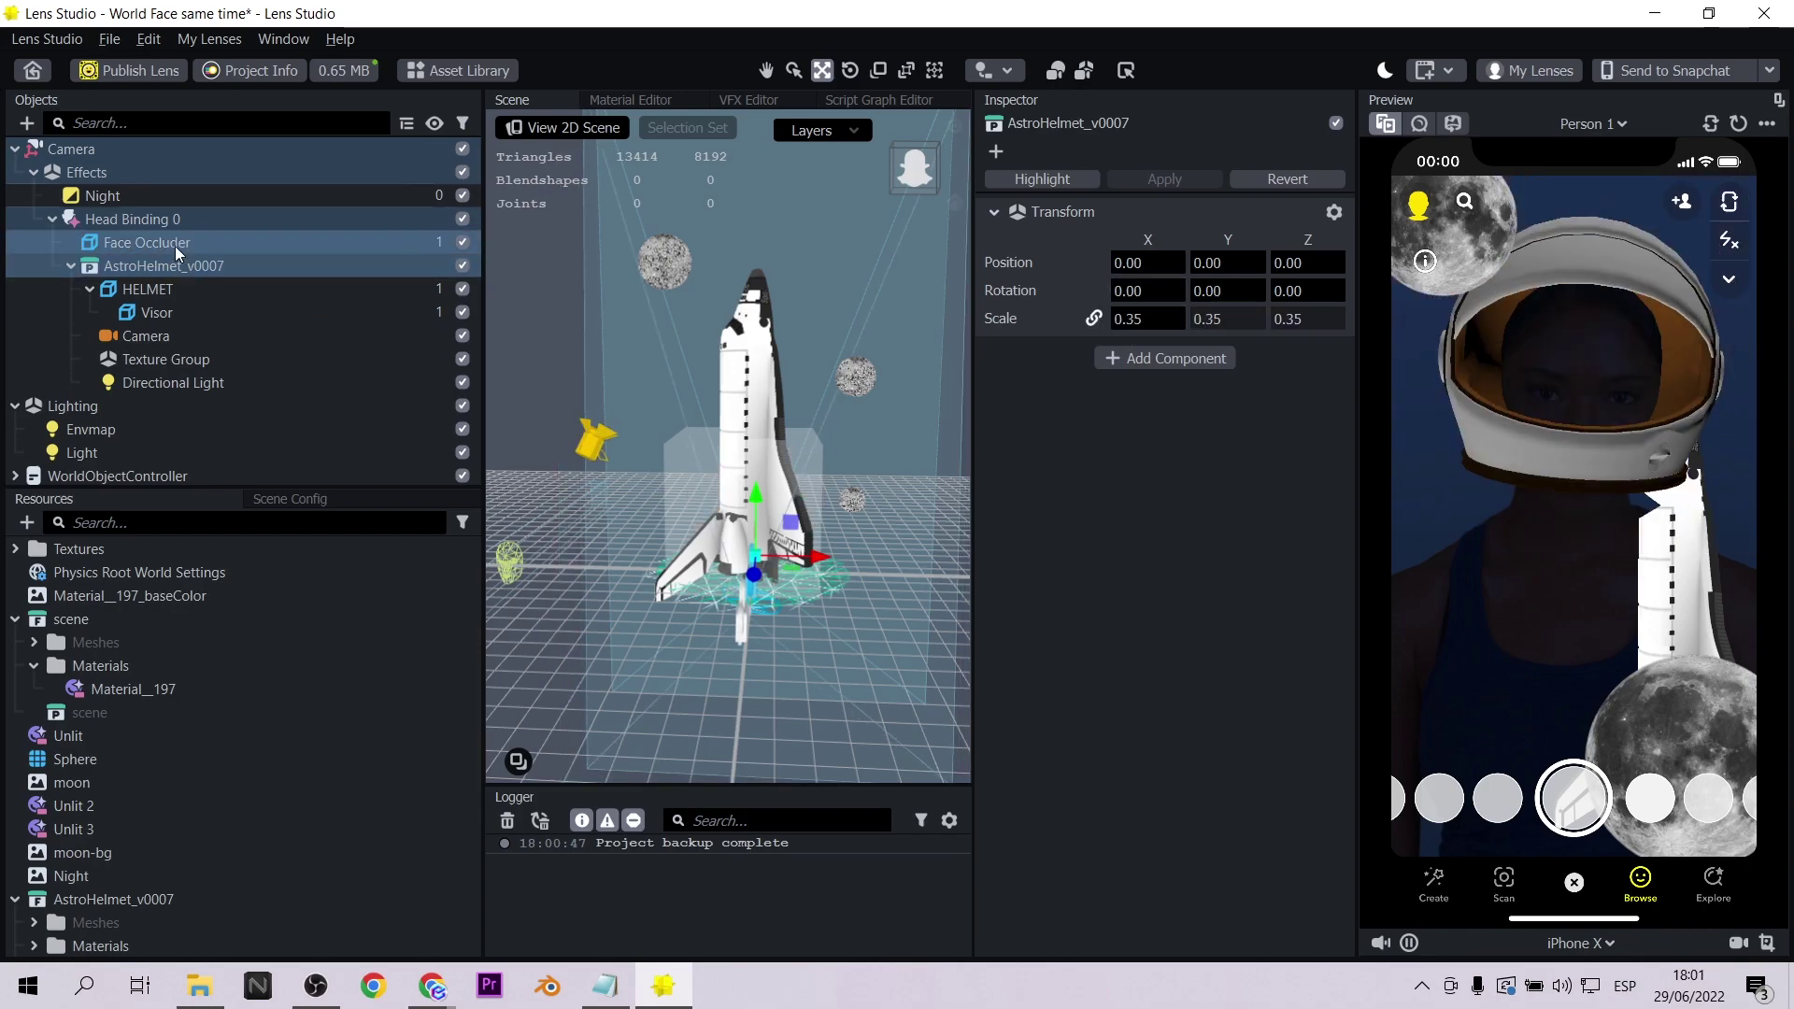
left_click_drag(758, 495, 759, 500)
scroll(1147, 318, "down", 3)
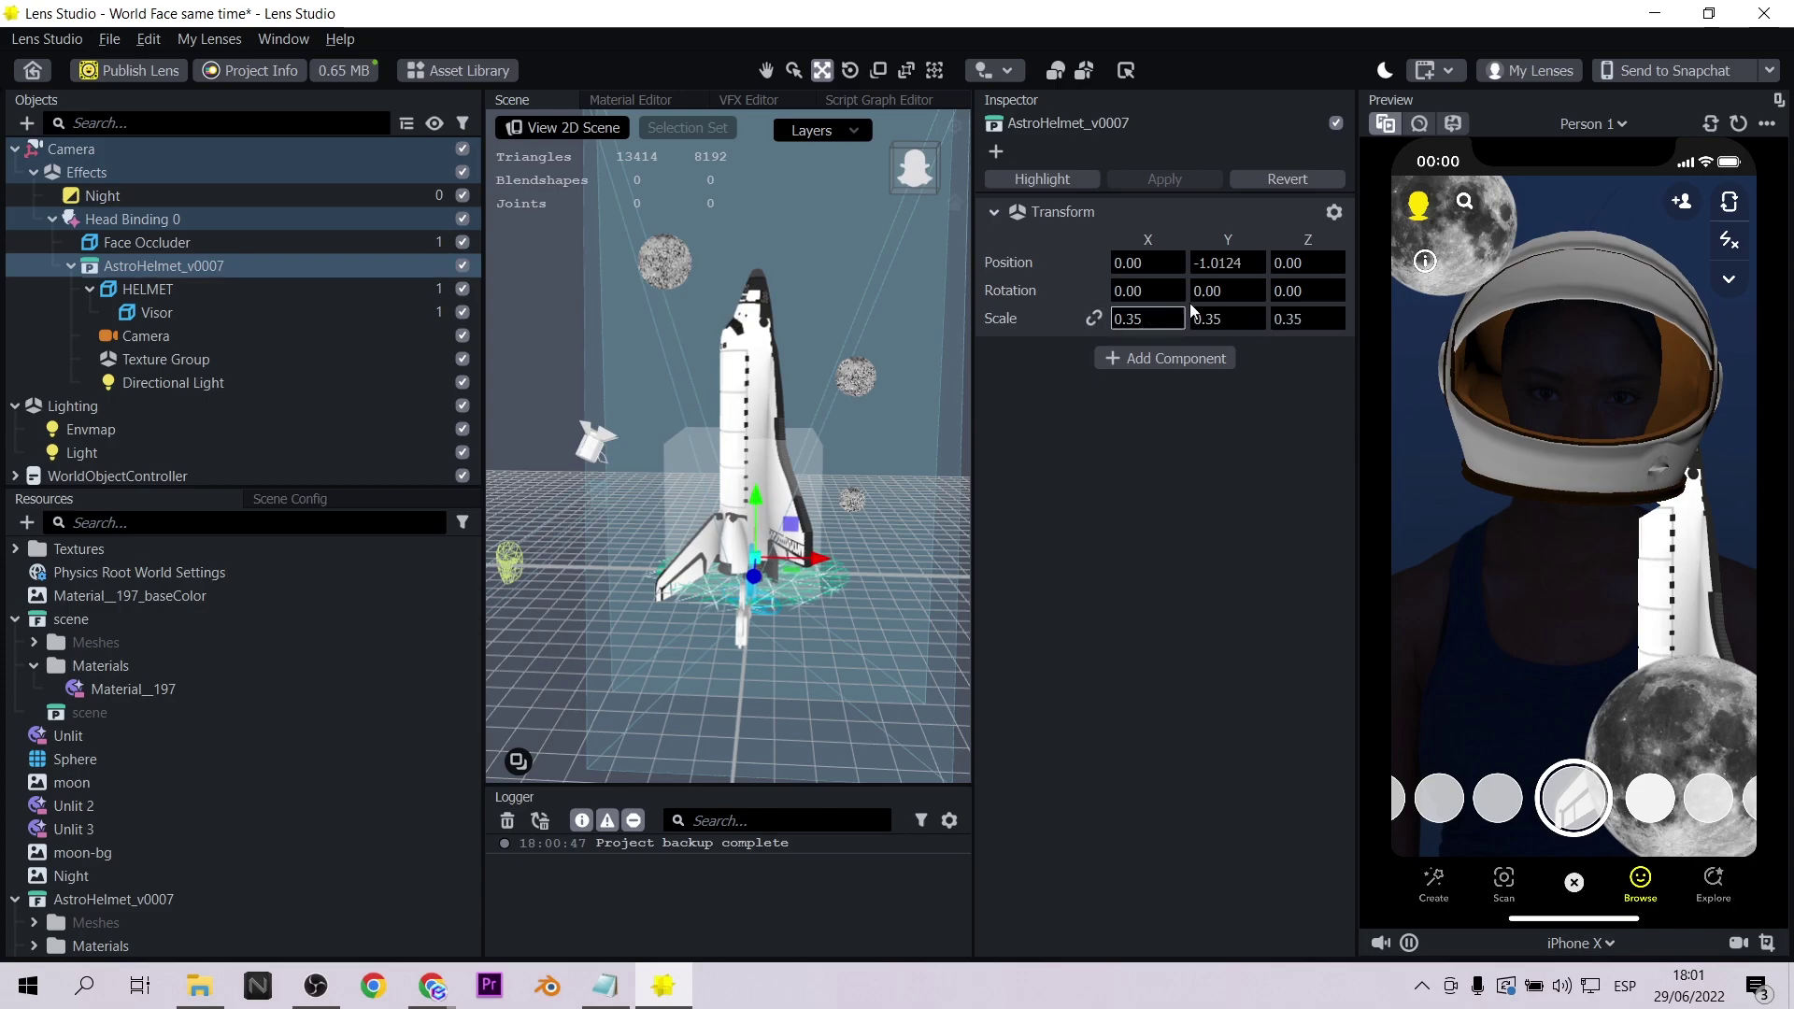
Step: Set the helmet's Y scale to 0.39 and nudge it into place over the face
left_click(1224, 318)
type("0.40")
key("Return")
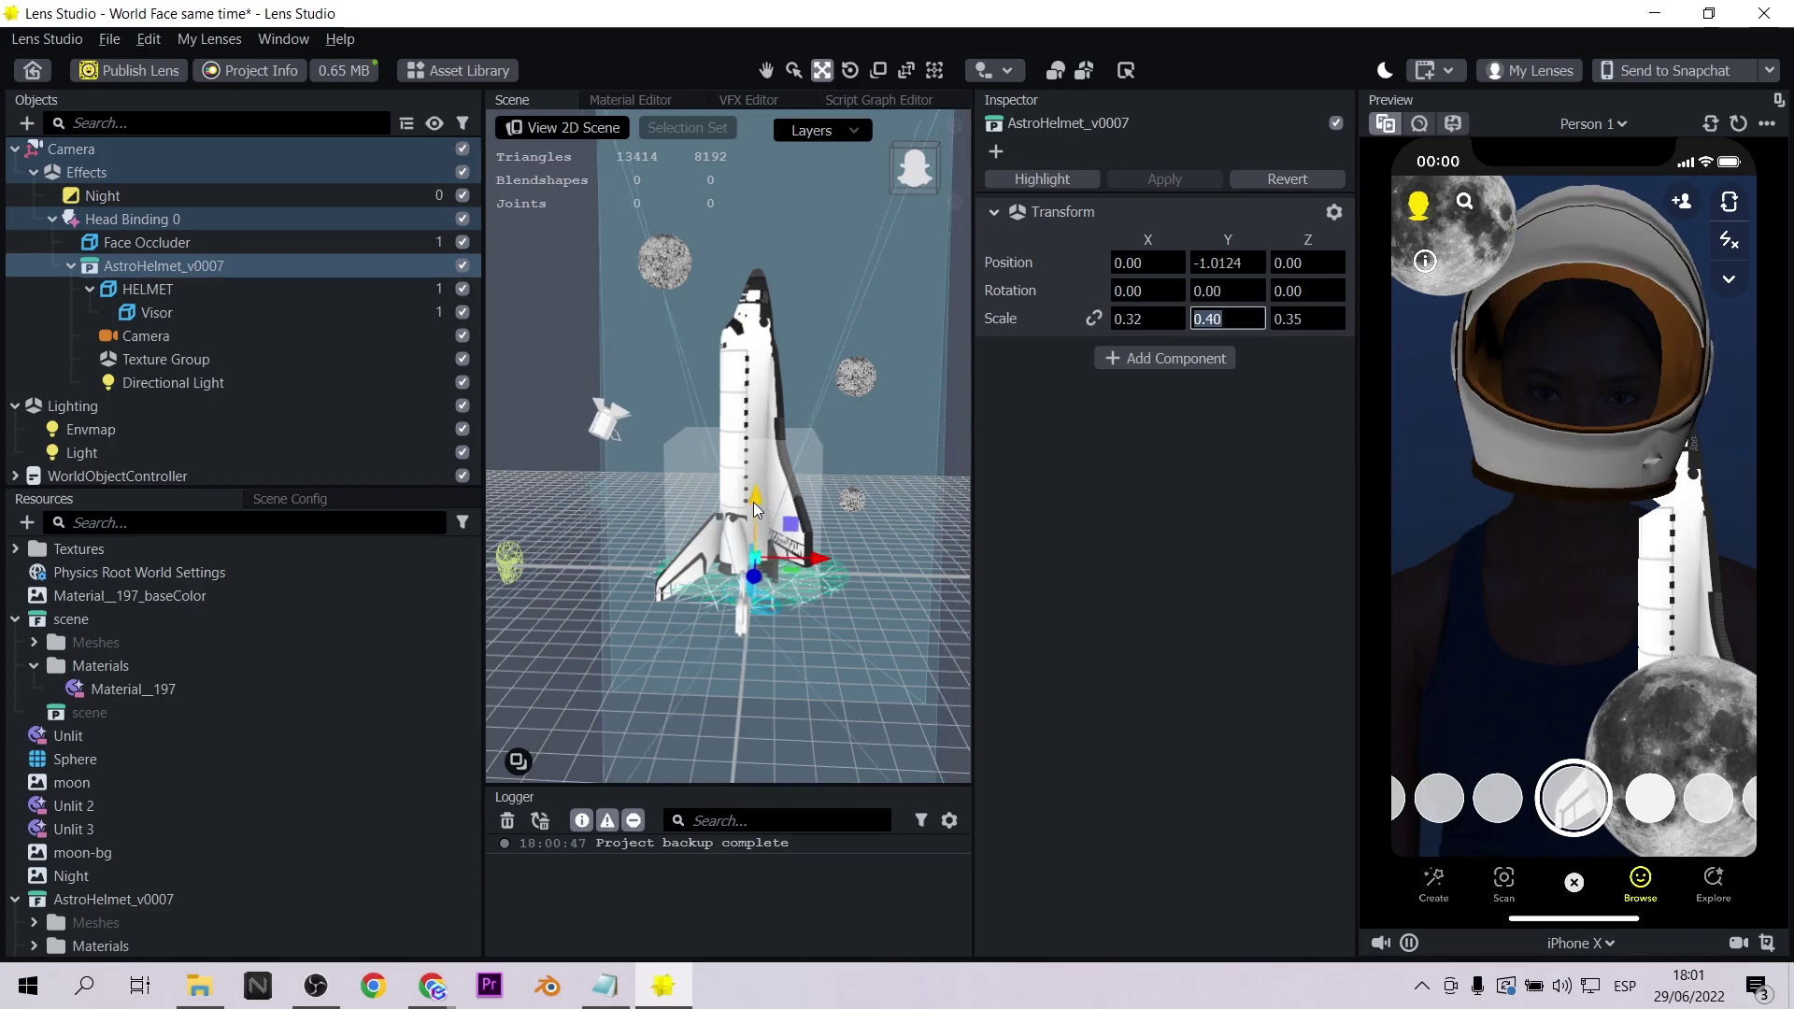
left_click_drag(757, 509, 759, 515)
type("0.38")
key("Return")
type("0.39")
key("Return")
left_click_drag(754, 505, 766, 502)
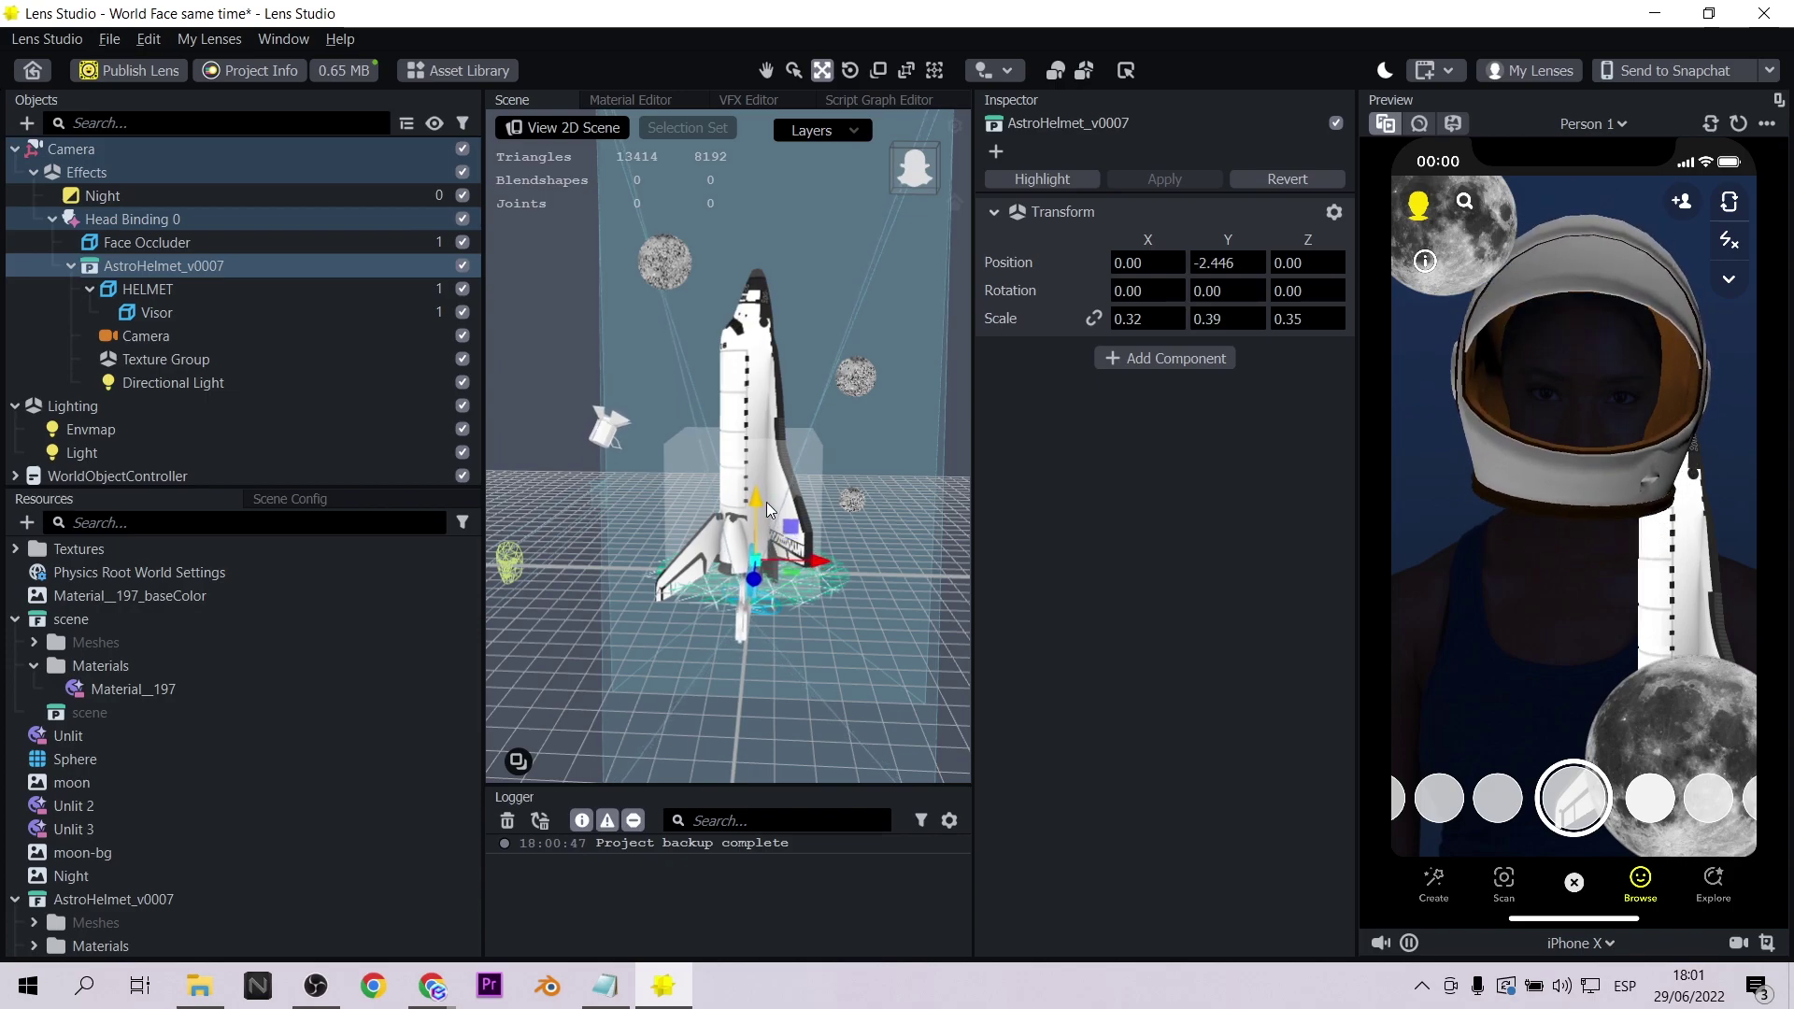
left_click(71, 266)
left_click(132, 220)
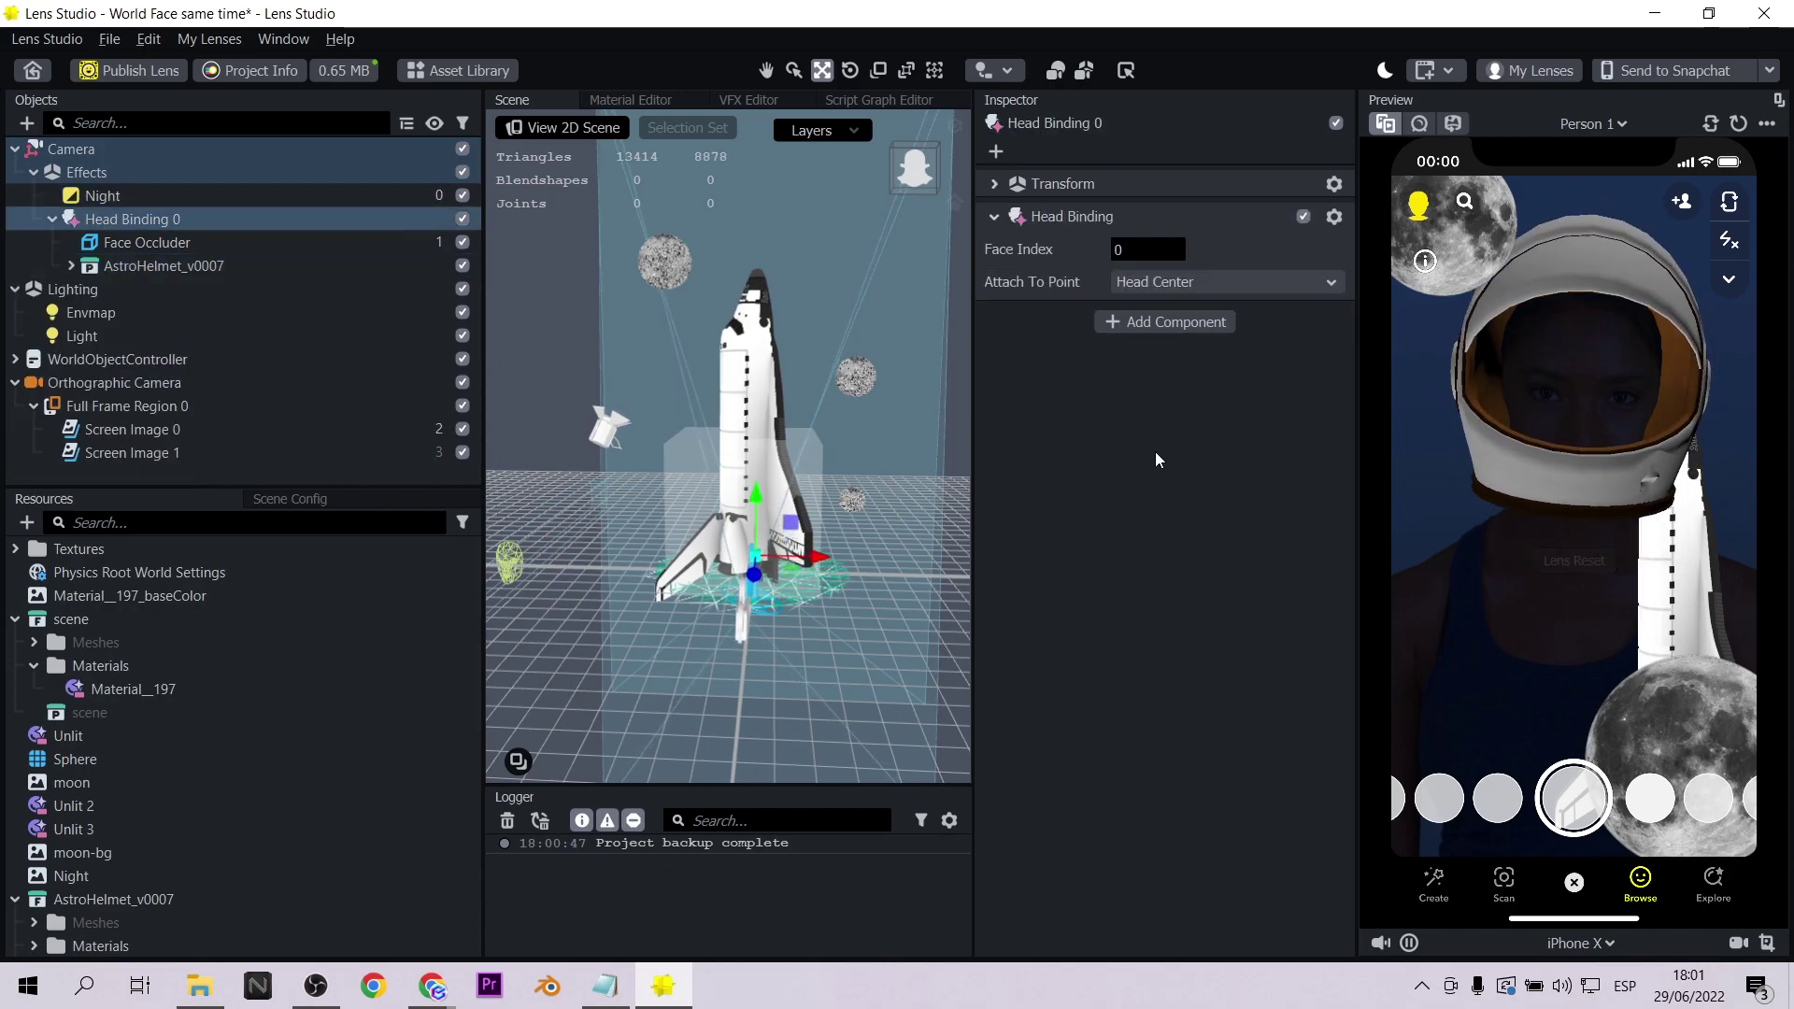
Step: Add a Face Inset with Face Region set to Face and move it above Head Binding 0
left_click(26, 122)
type("face")
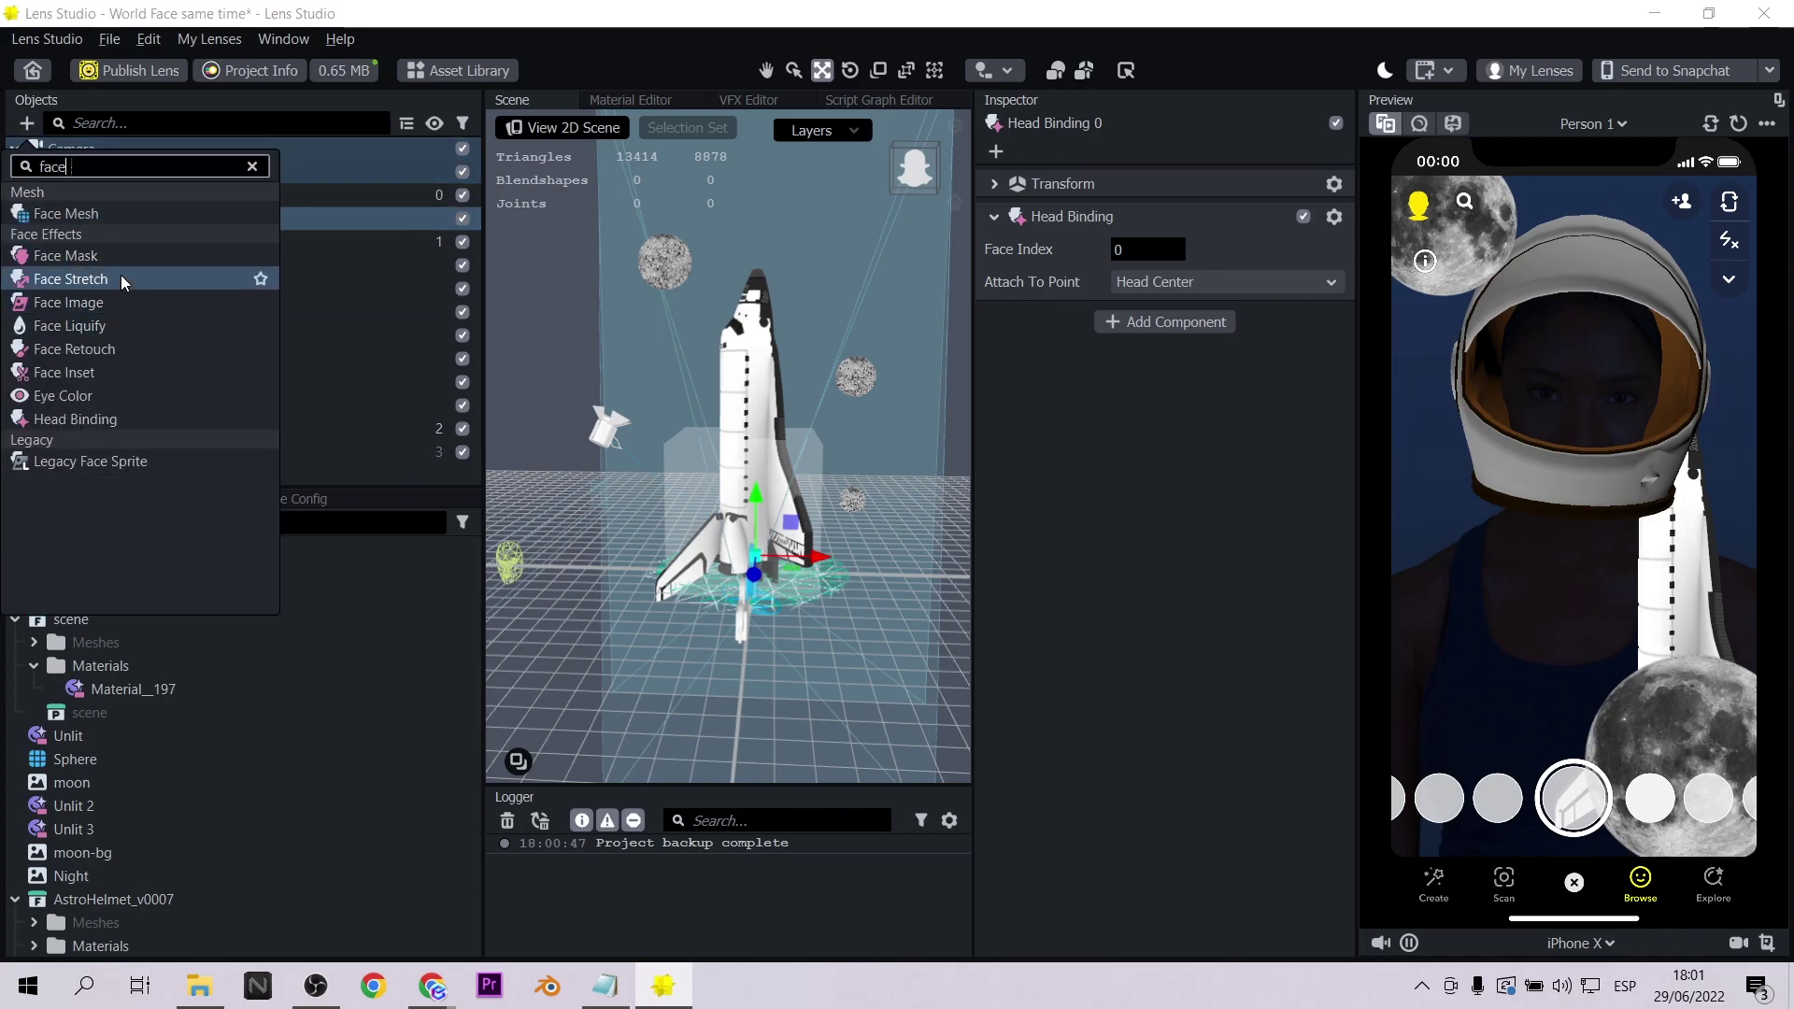
left_click(111, 379)
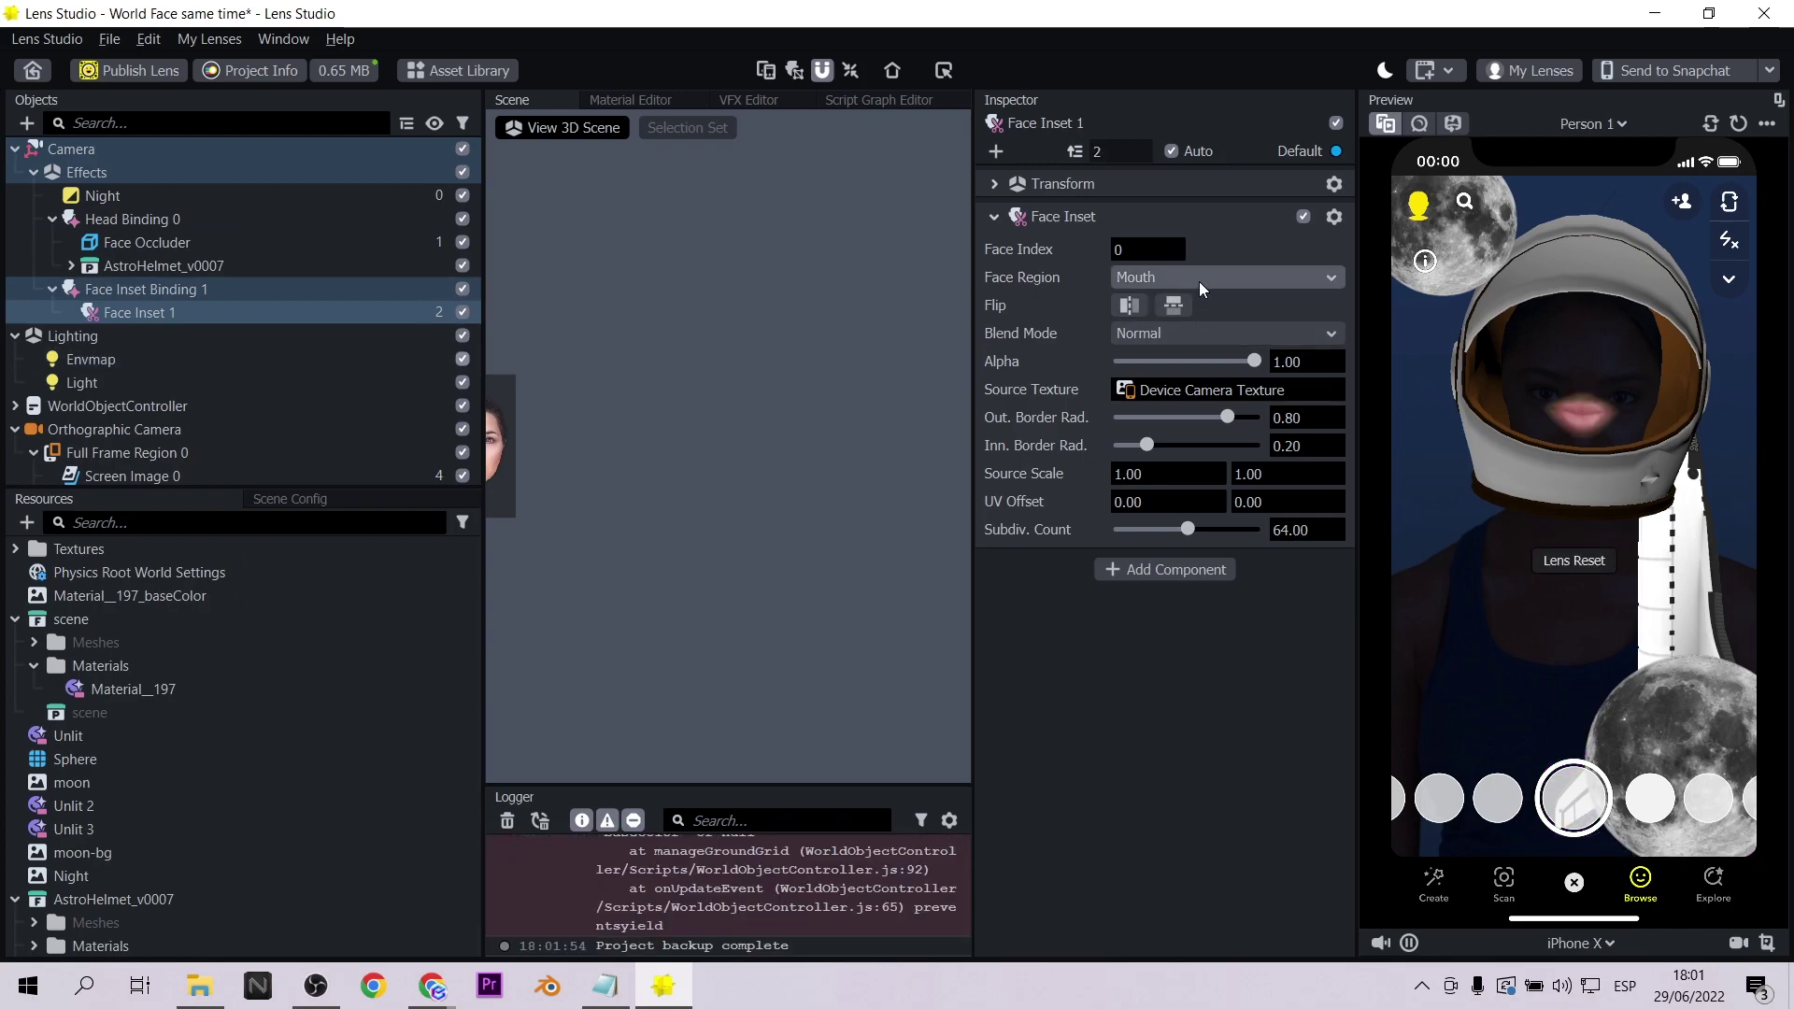
left_click(507, 820)
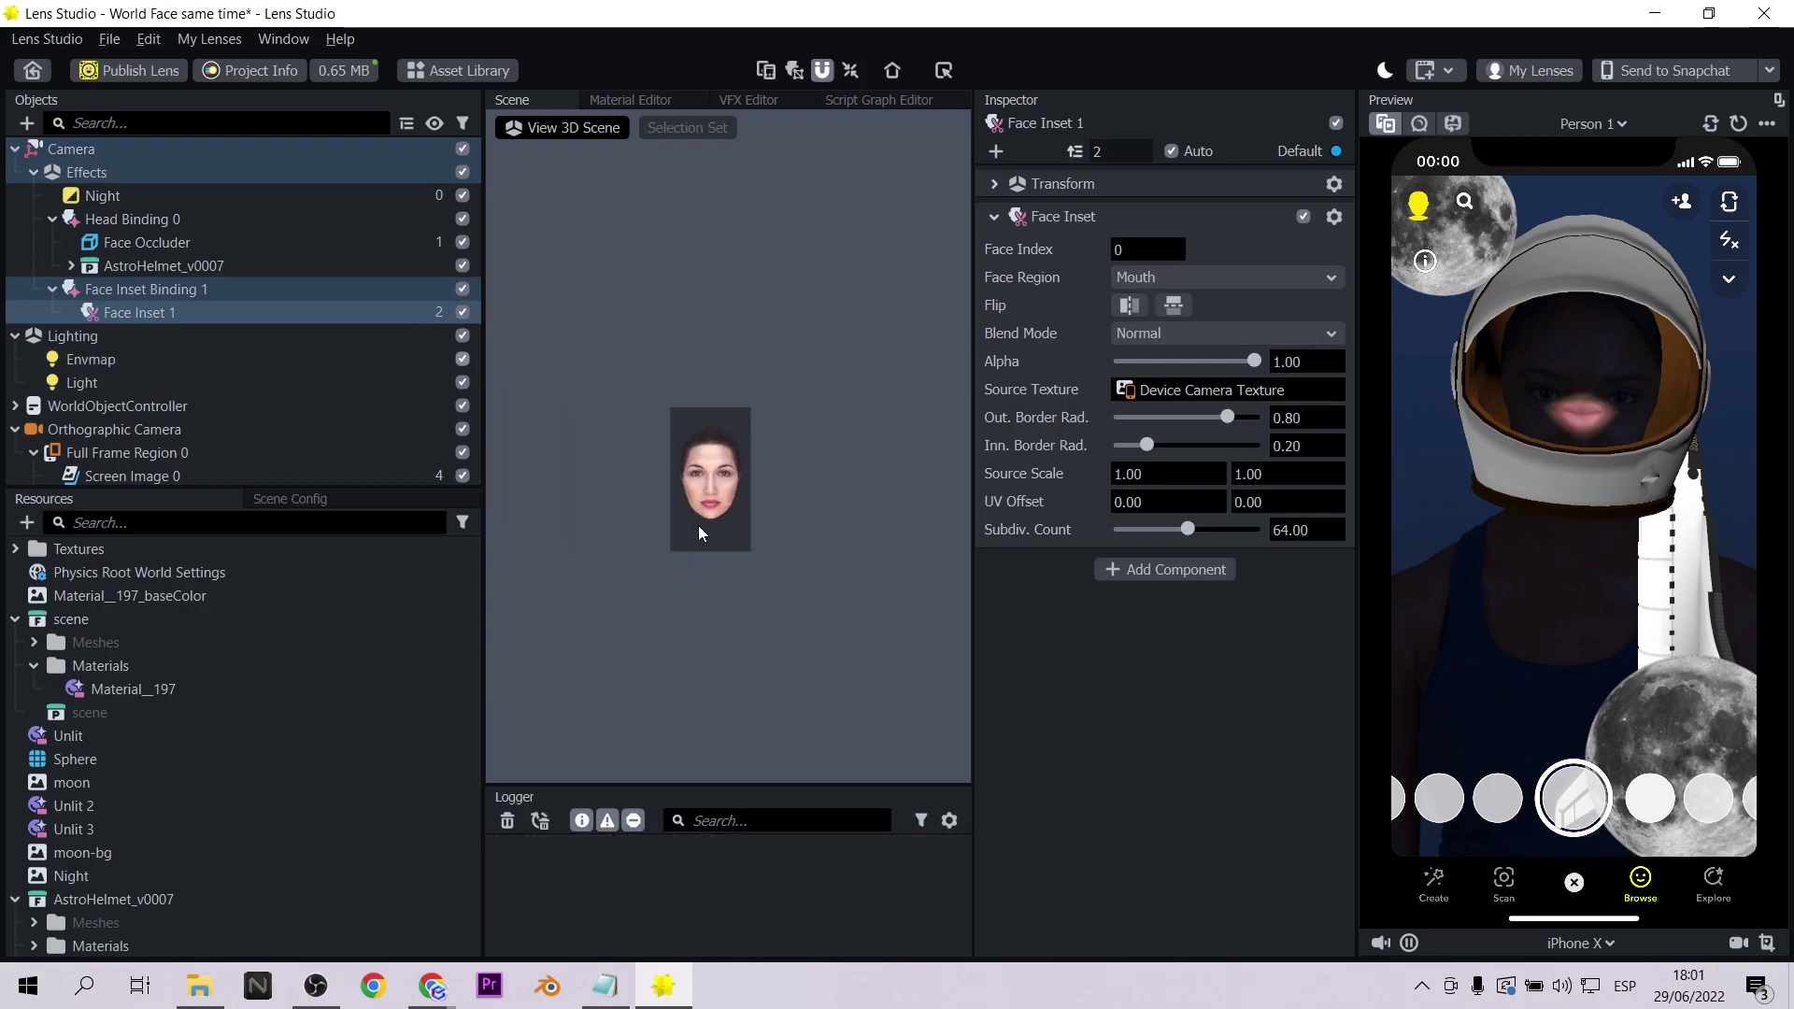
left_click(1242, 277)
left_click(1192, 329)
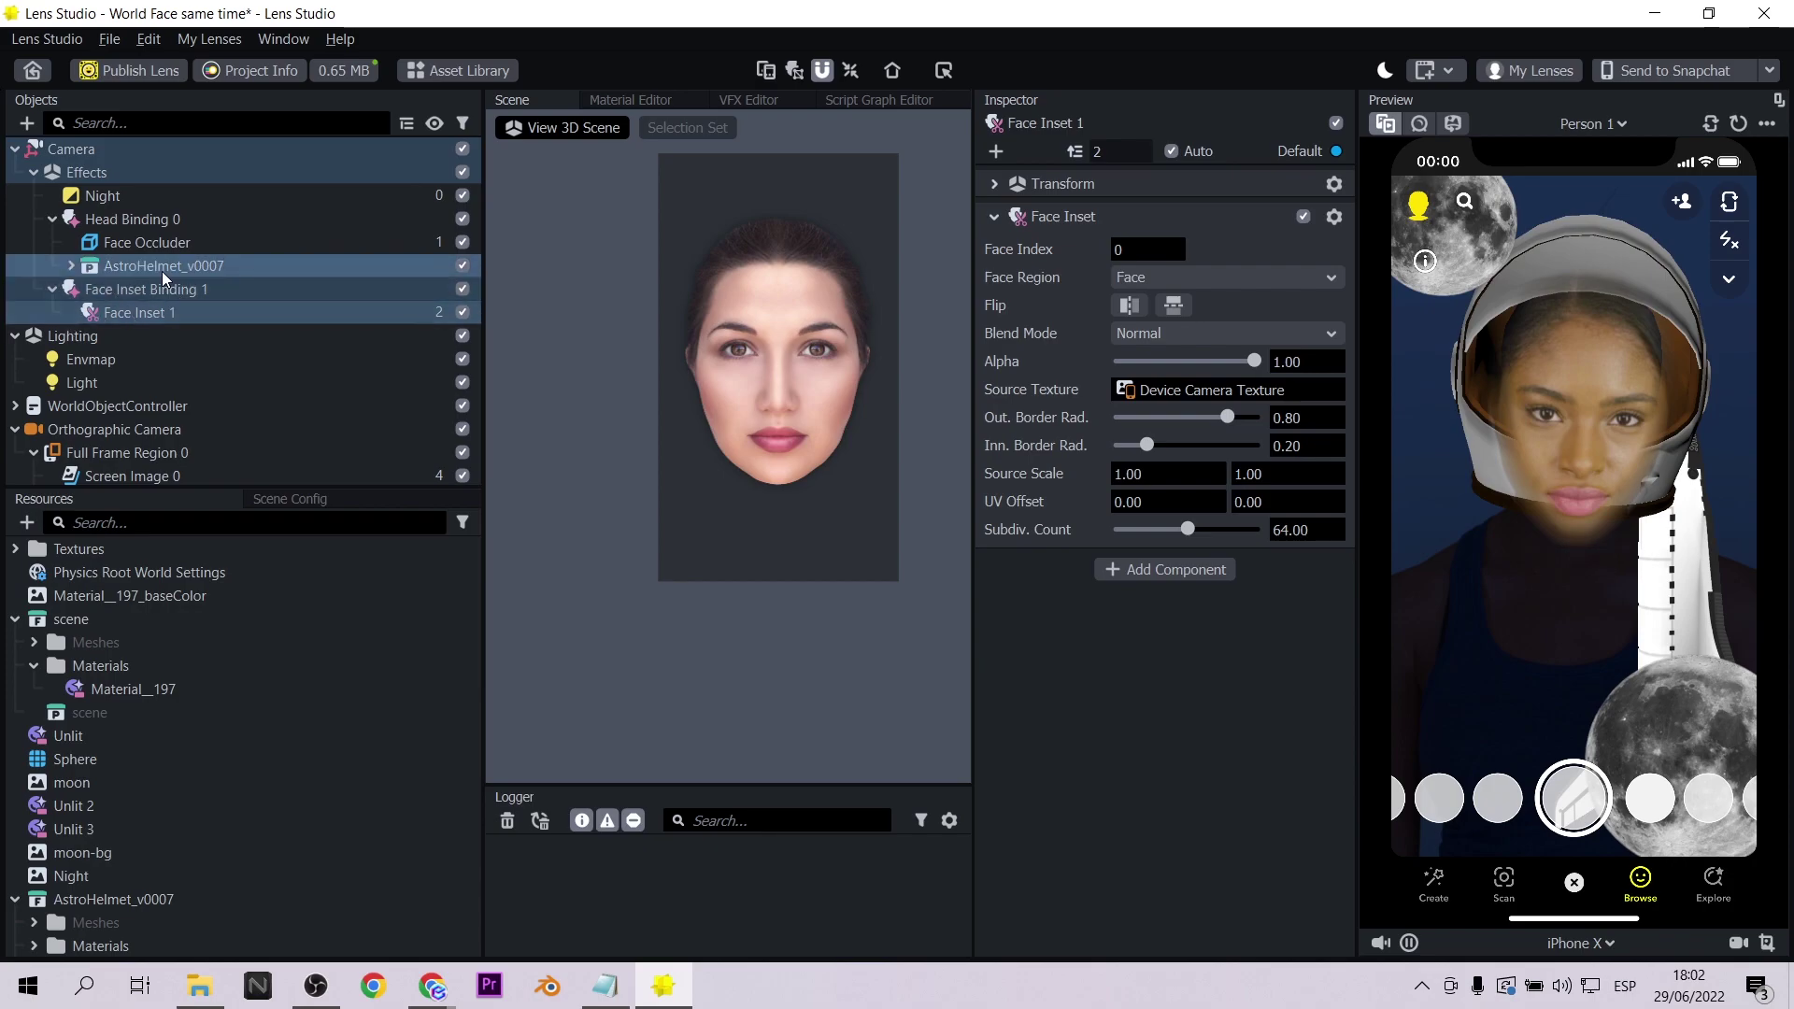
left_click_drag(161, 294, 140, 206)
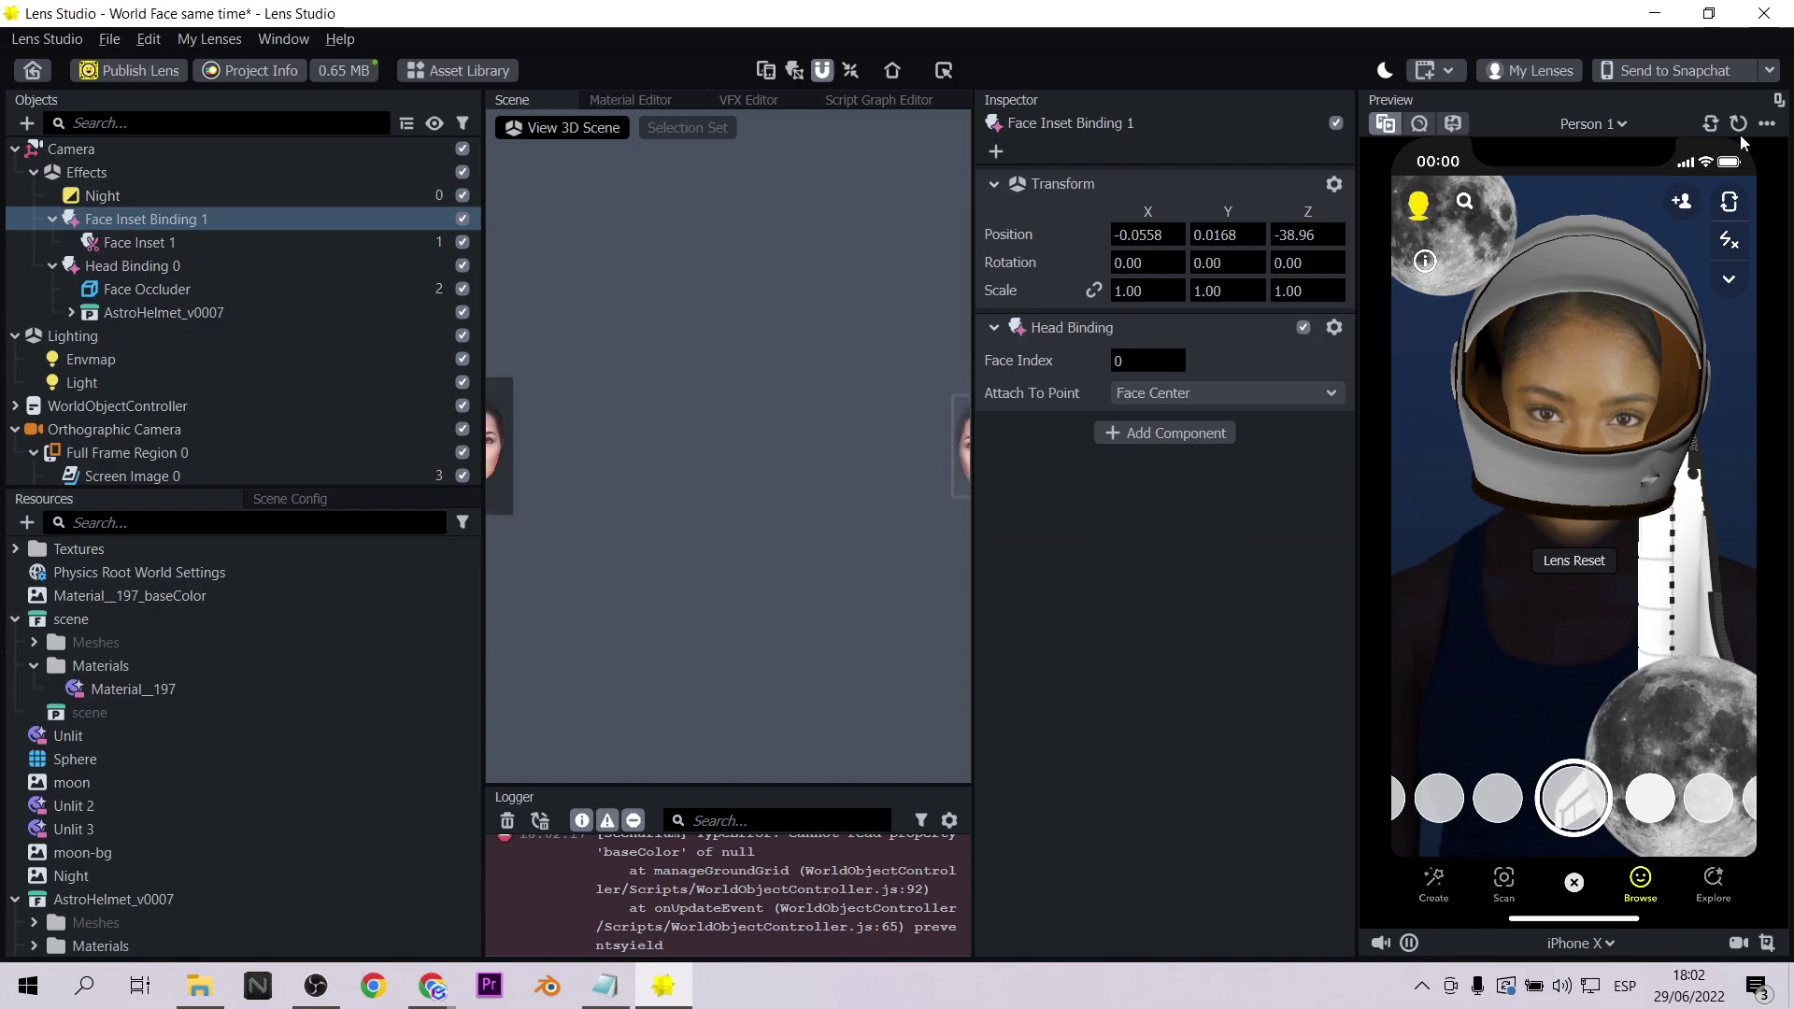
Step: Select the Face Inset in the Scene view and shrink it slightly
left_click(508, 821)
scroll(704, 457, "down", 1)
middle_click_drag(855, 506, 749, 519)
scroll(717, 519, "up", 3)
left_click(749, 519)
scroll(738, 472, "up", 4)
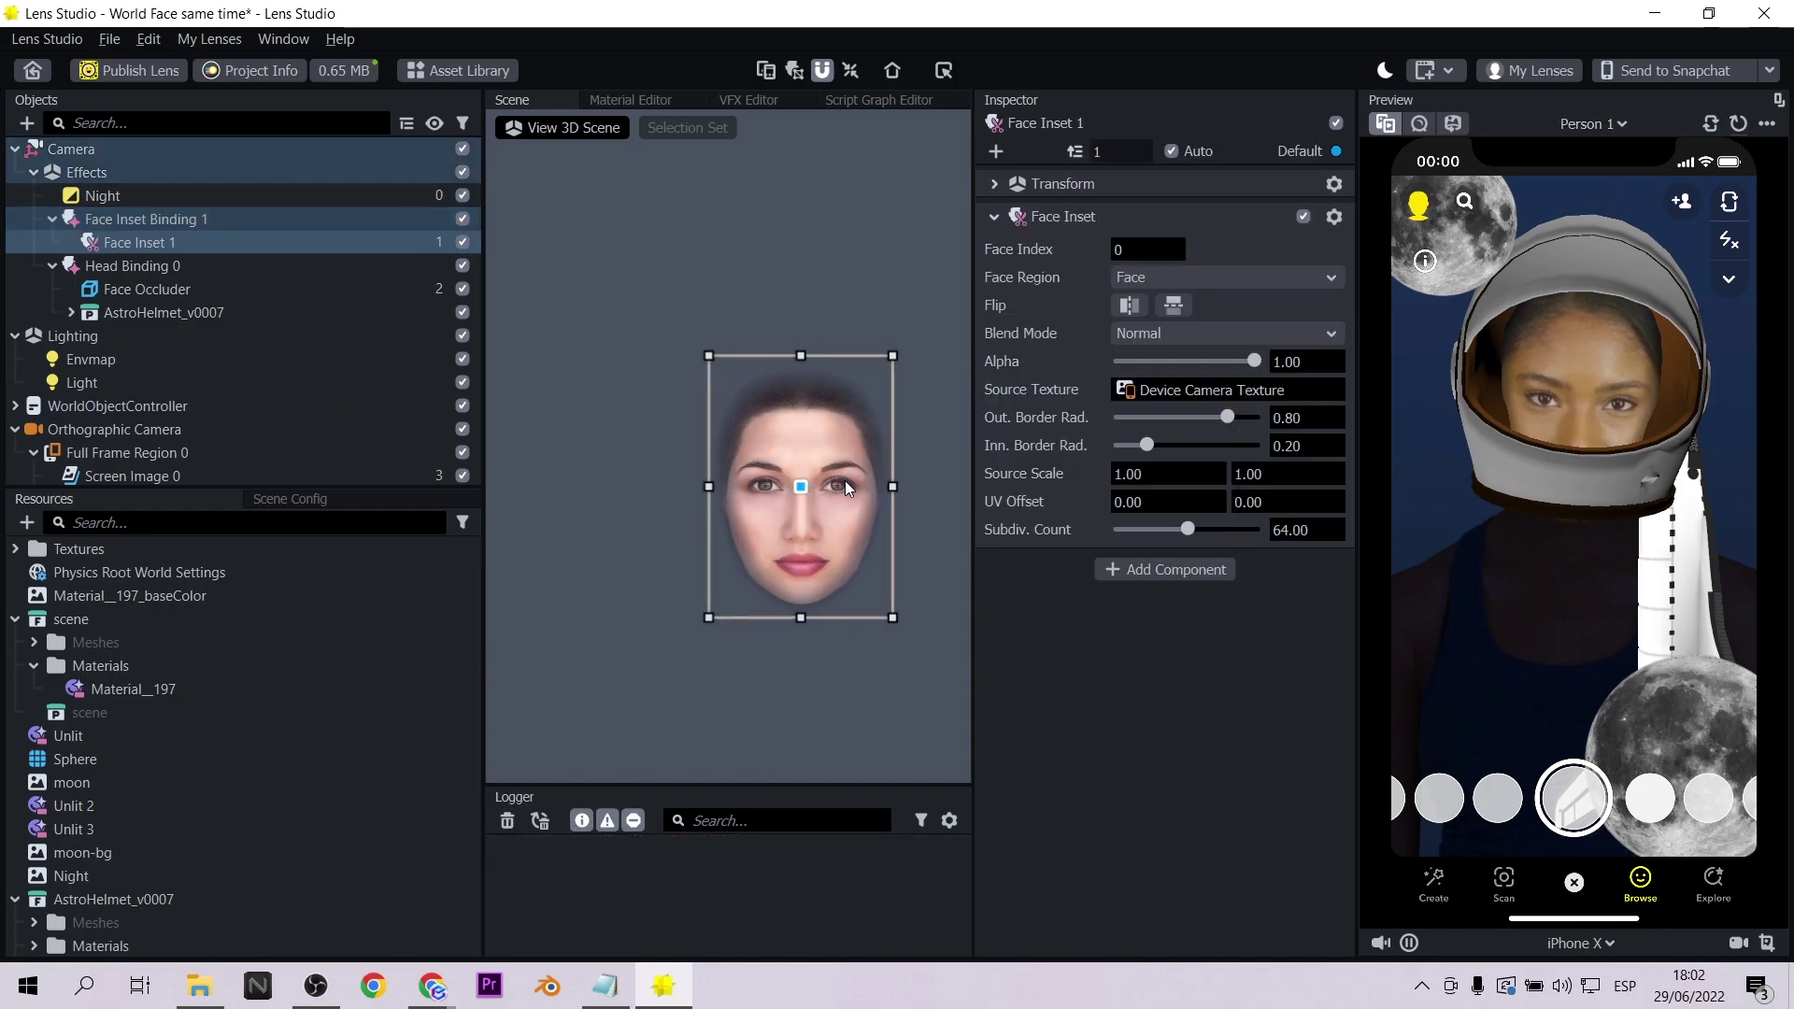
left_click_drag(938, 661, 927, 636)
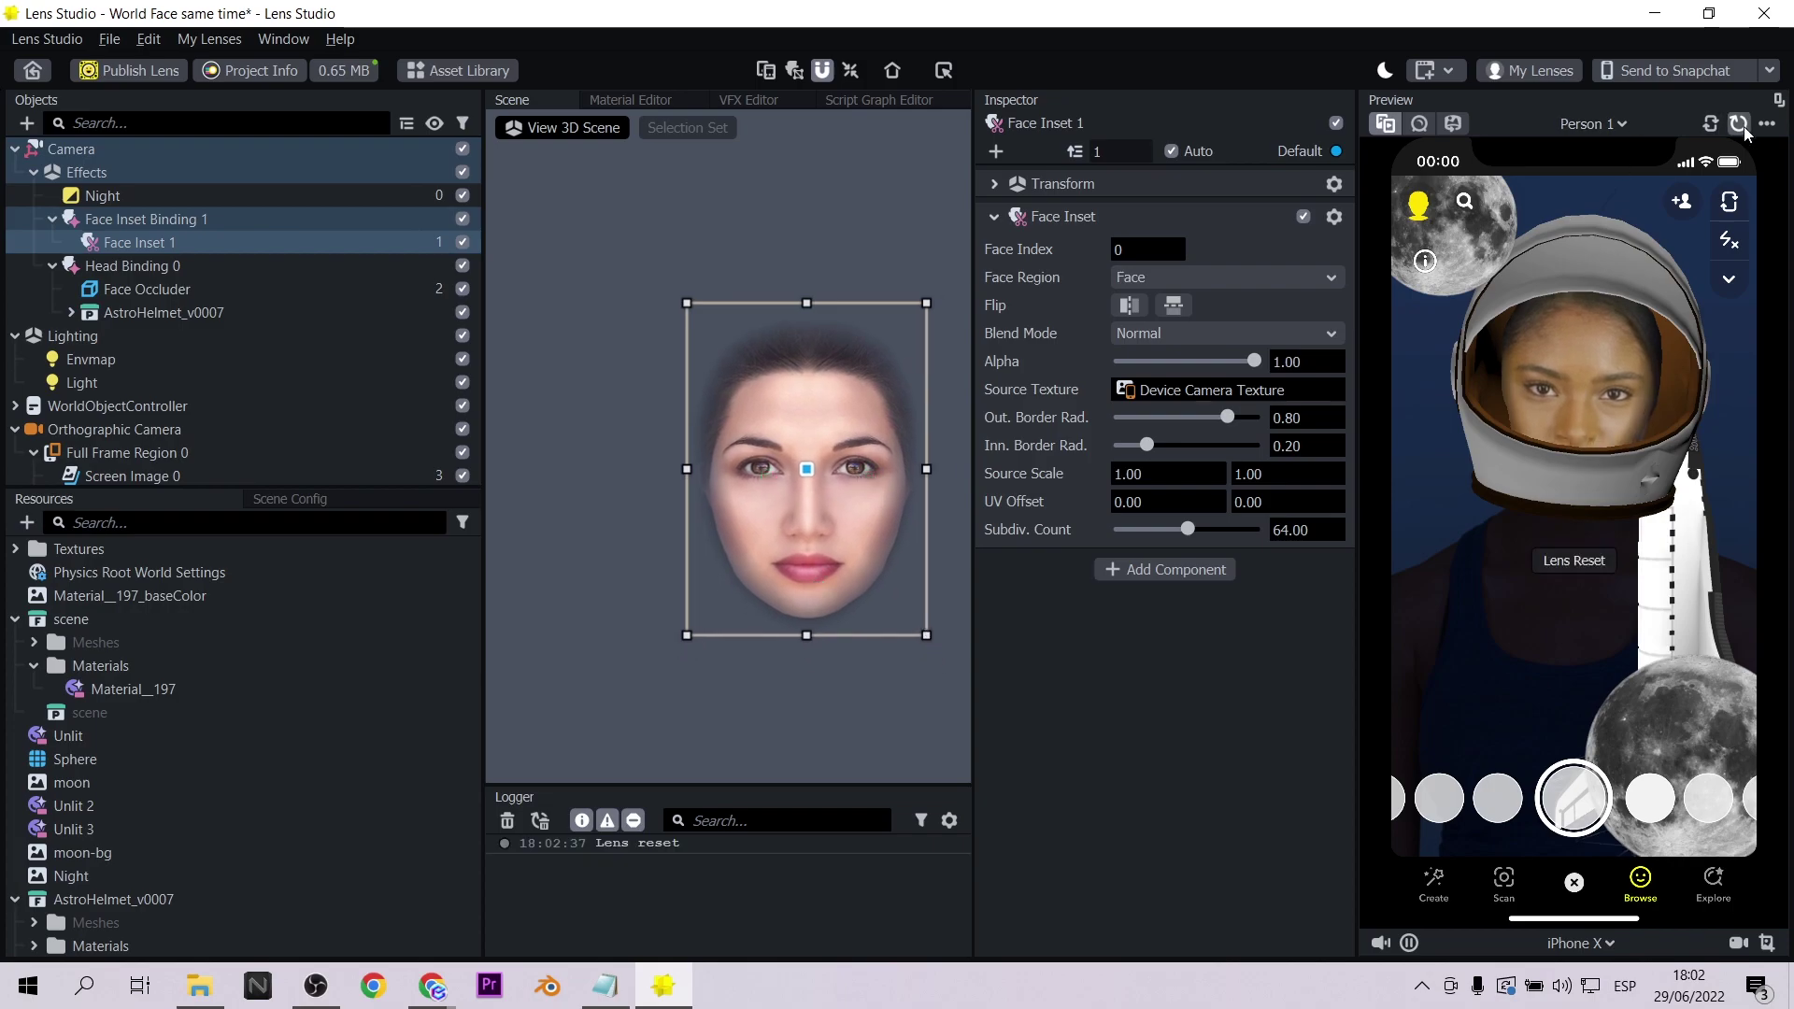
Step: Switch the preview media to the Idle Person 3 video clip
left_click(1422, 122)
left_click(1386, 123)
left_click(1607, 121)
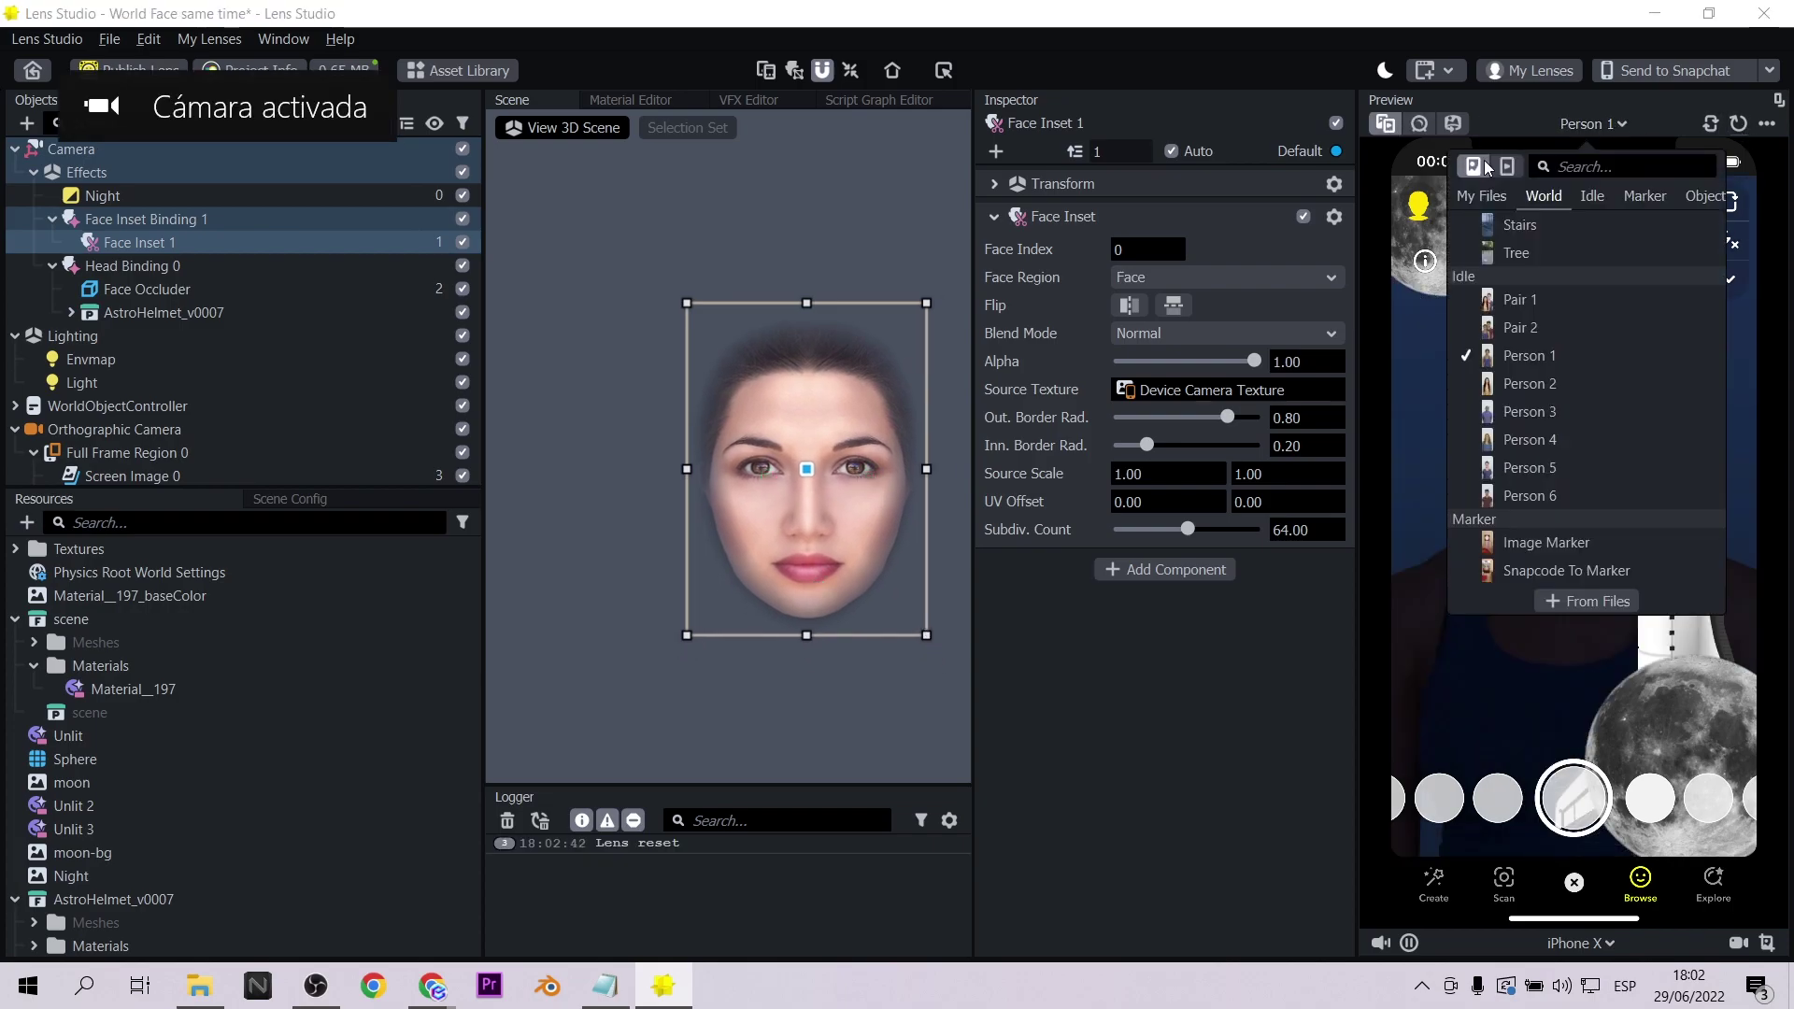
left_click(1506, 167)
left_click(1541, 359)
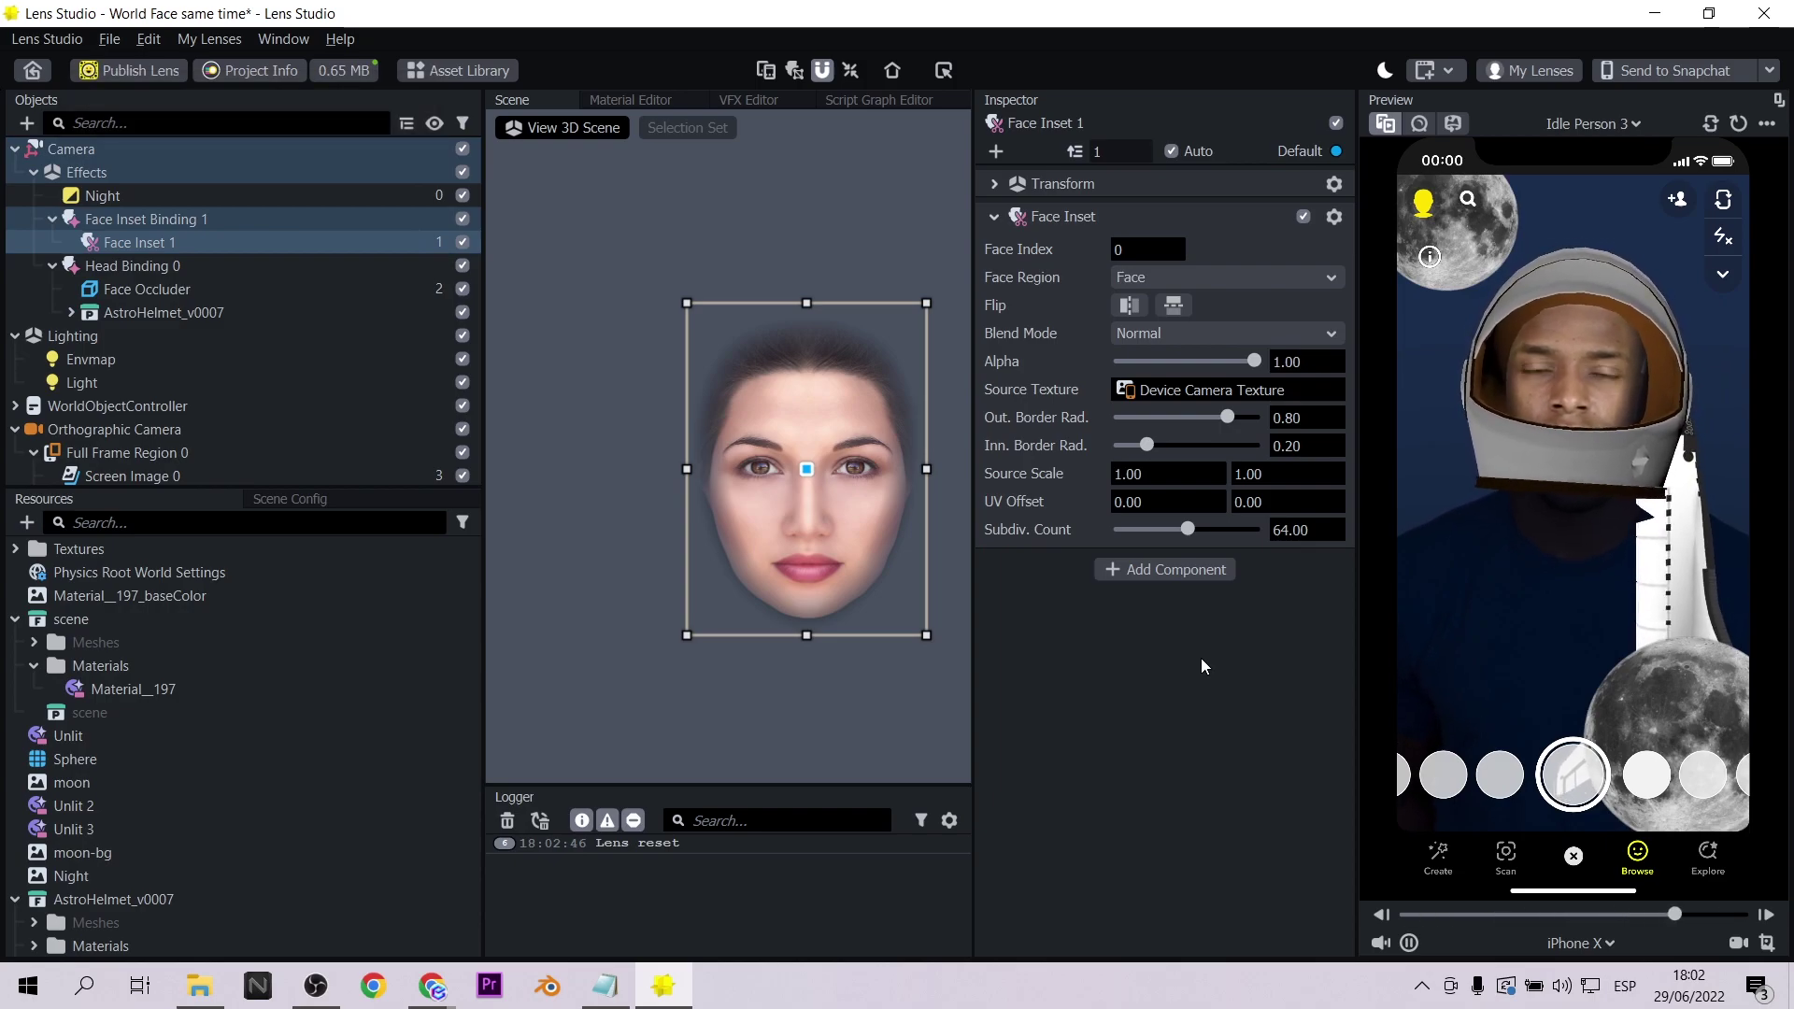
Step: Toggle Head Binding 0's visibility off and back on, then save the project
left_click(181, 265)
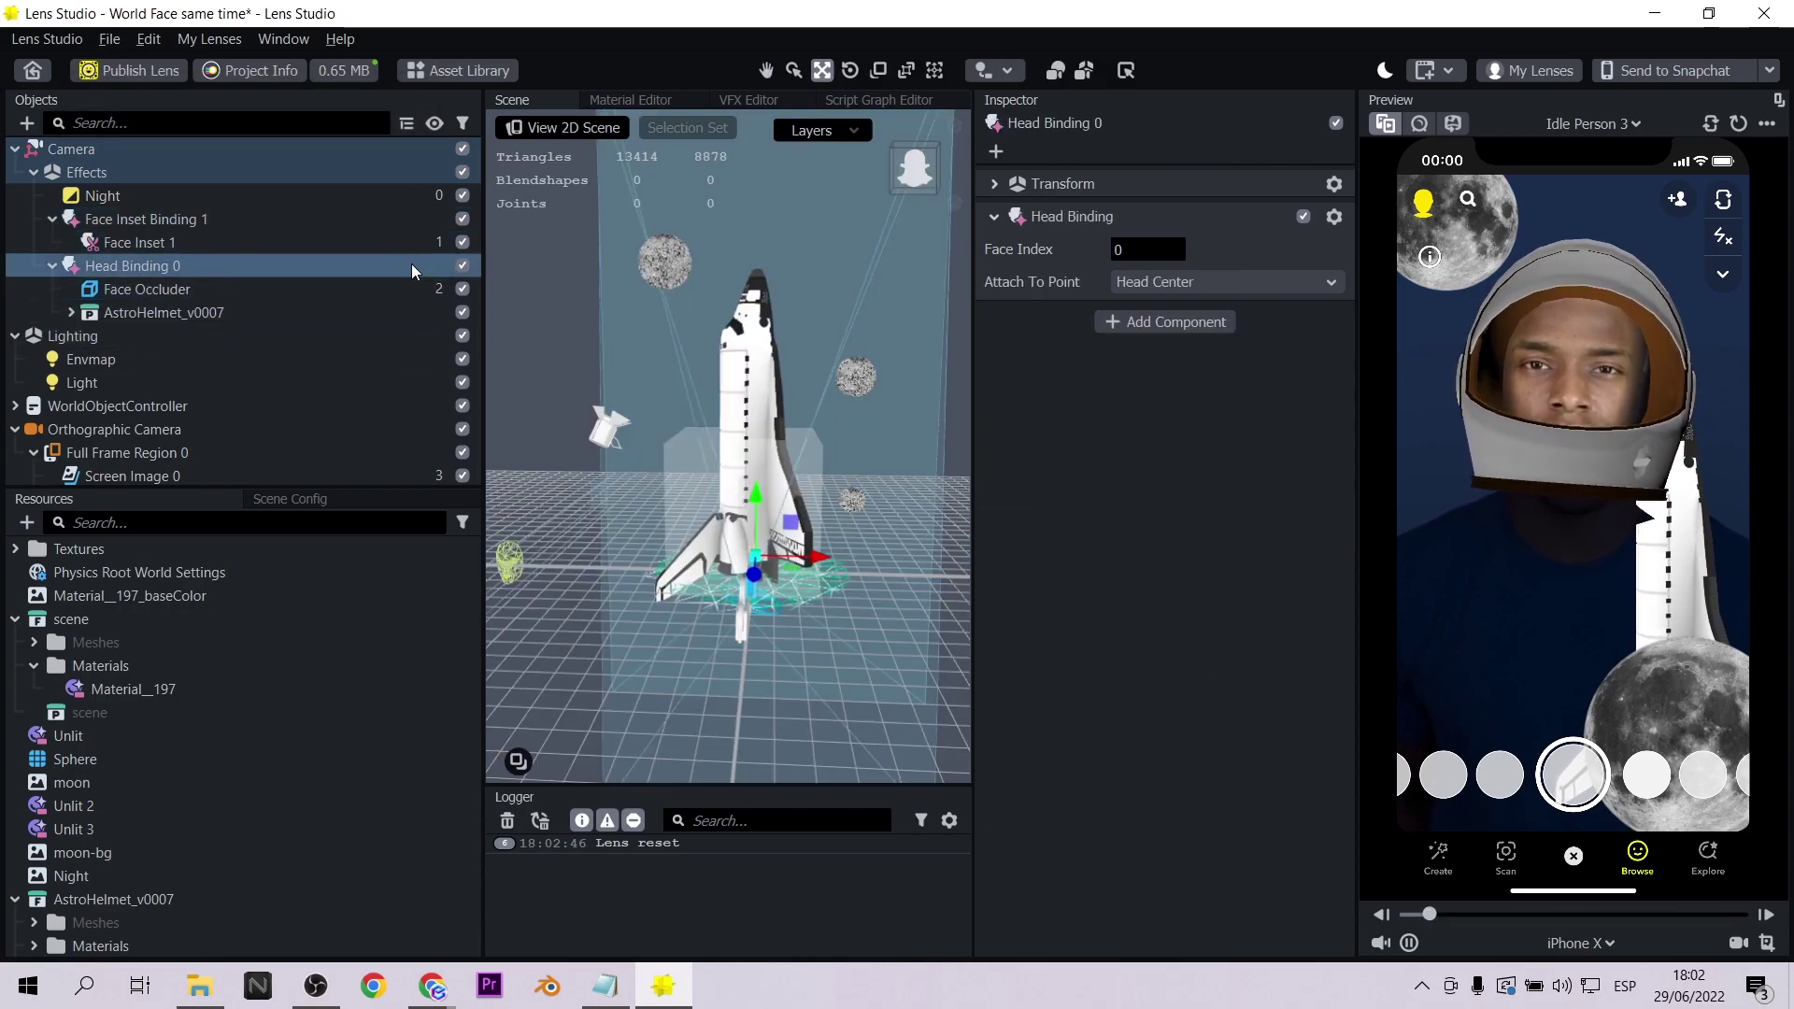
left_click(462, 266)
left_click(462, 265)
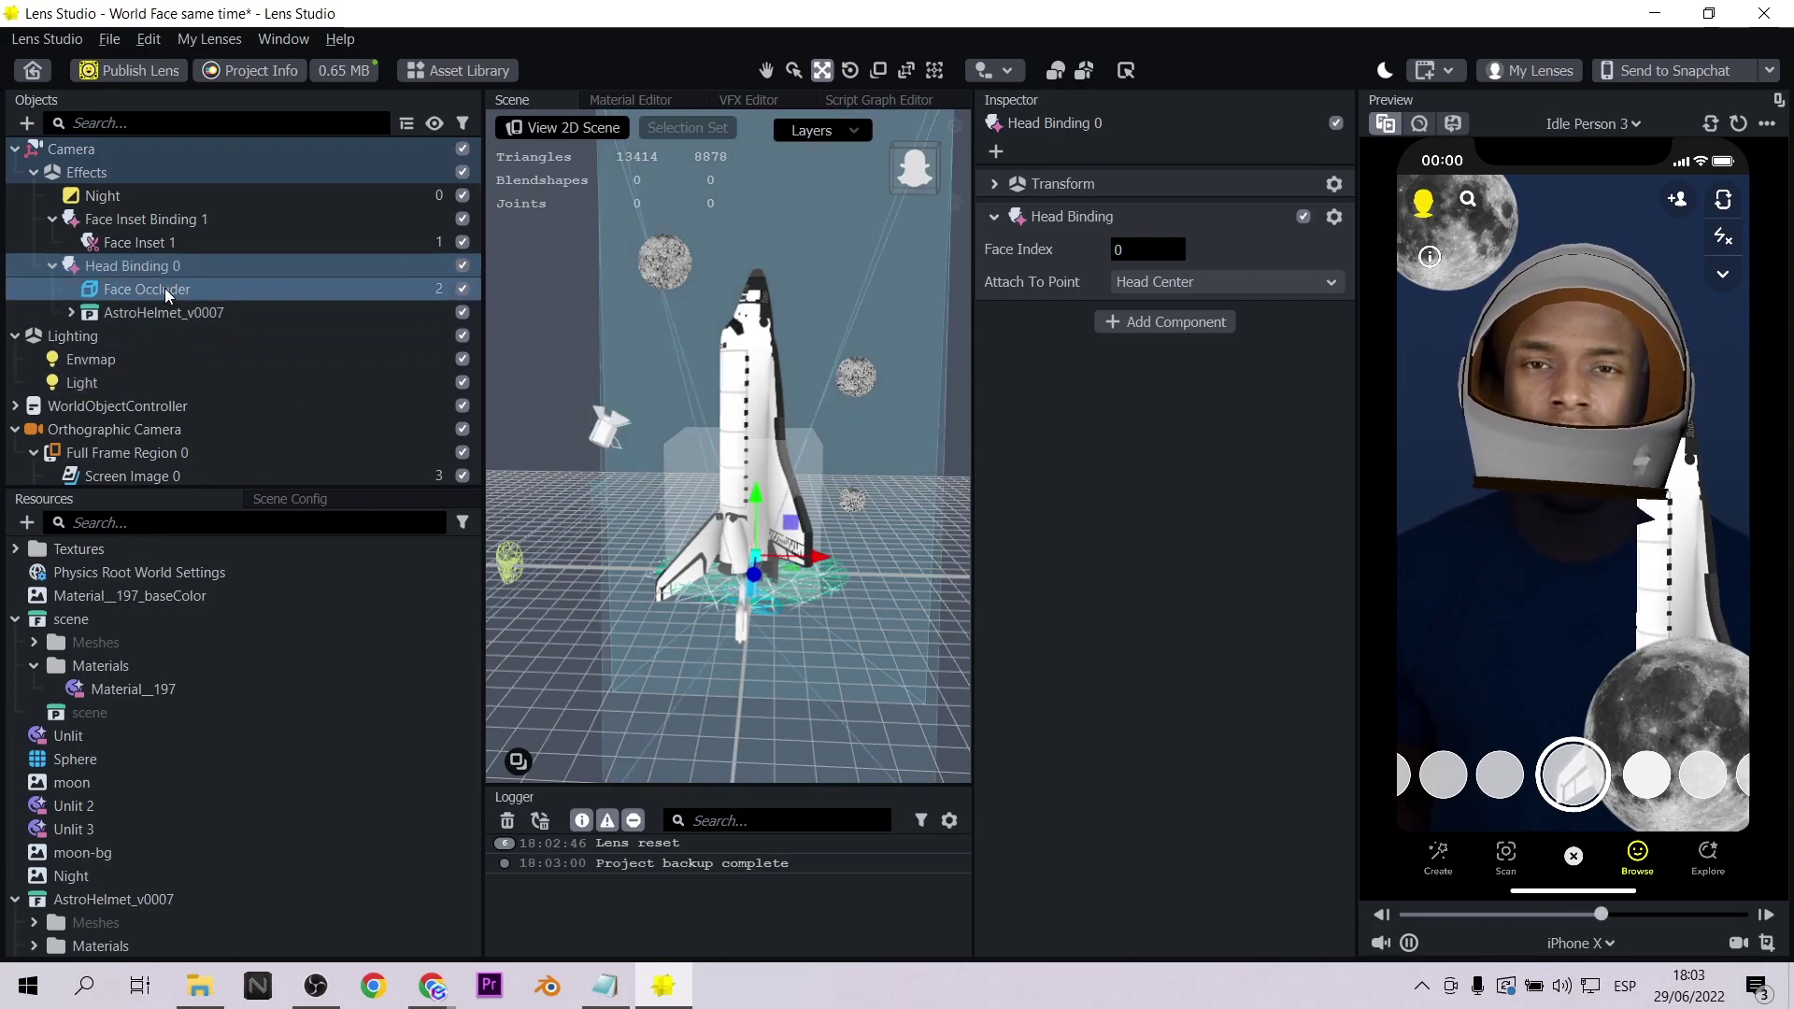
key("ctrl+s")
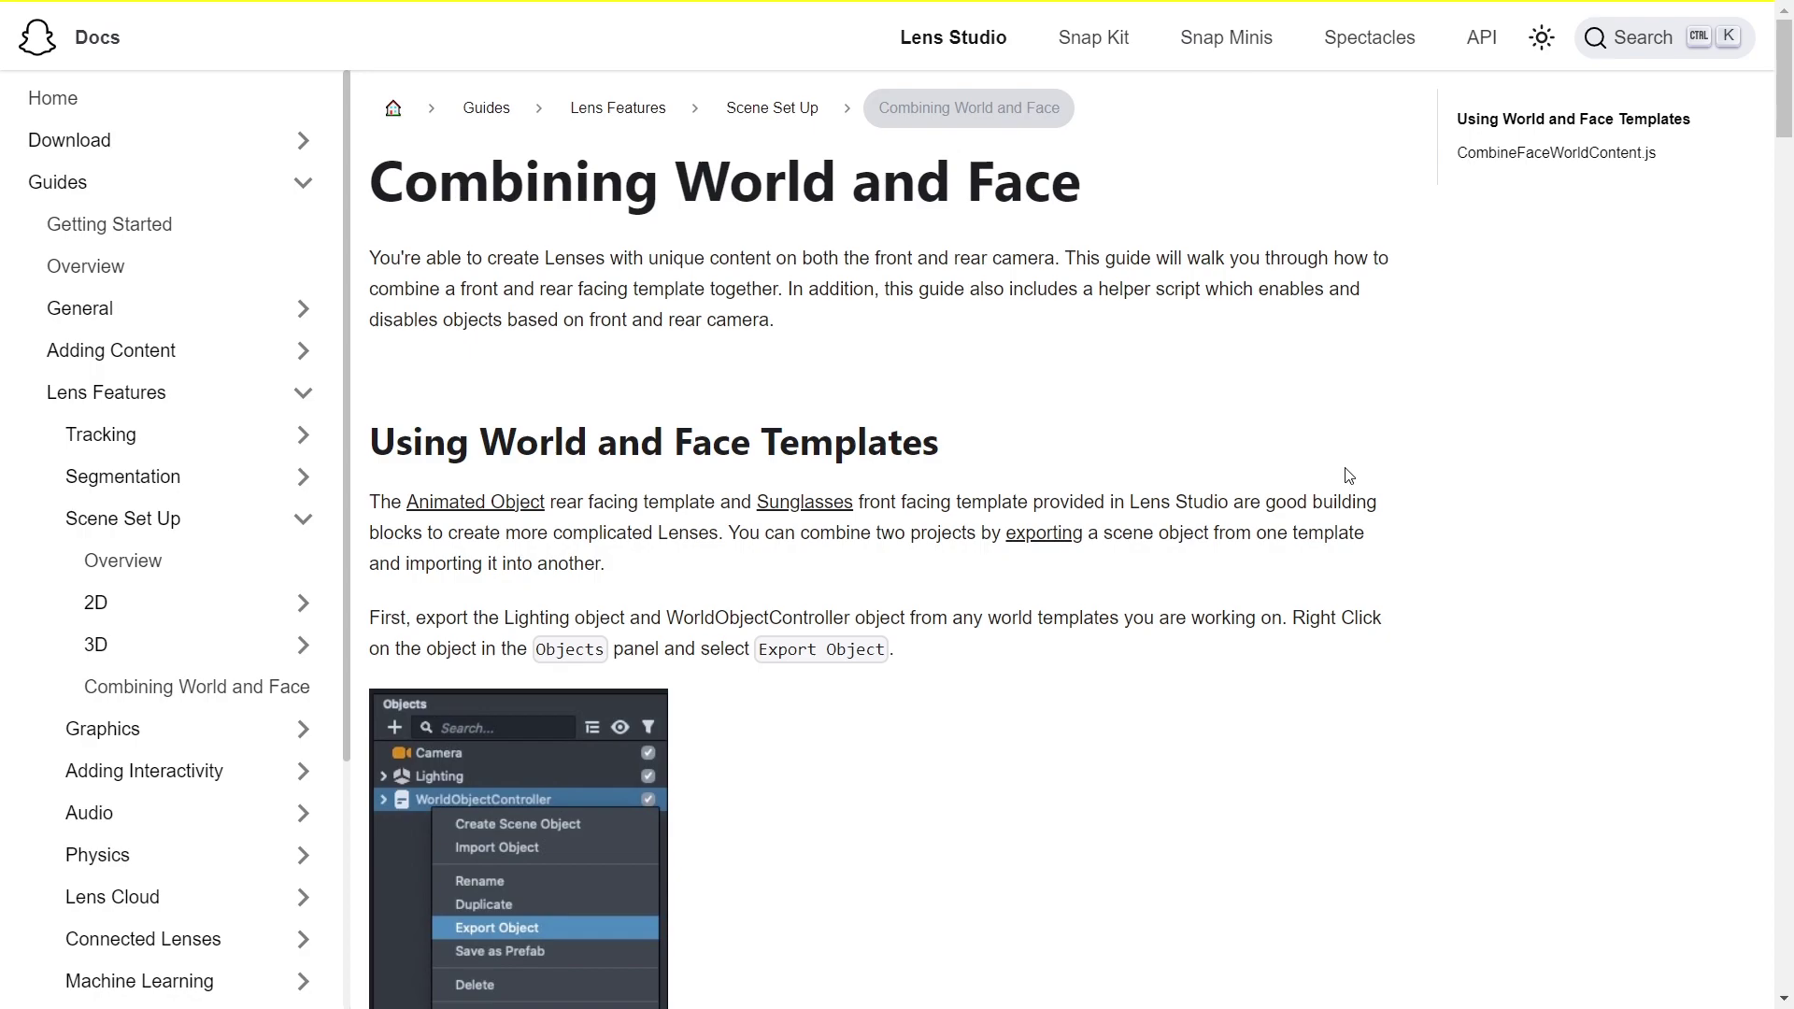
Step: Scroll the Combining World and Face guide and copy the CombineFaceWorldContent.js code
scroll(1348, 475, "down", 4)
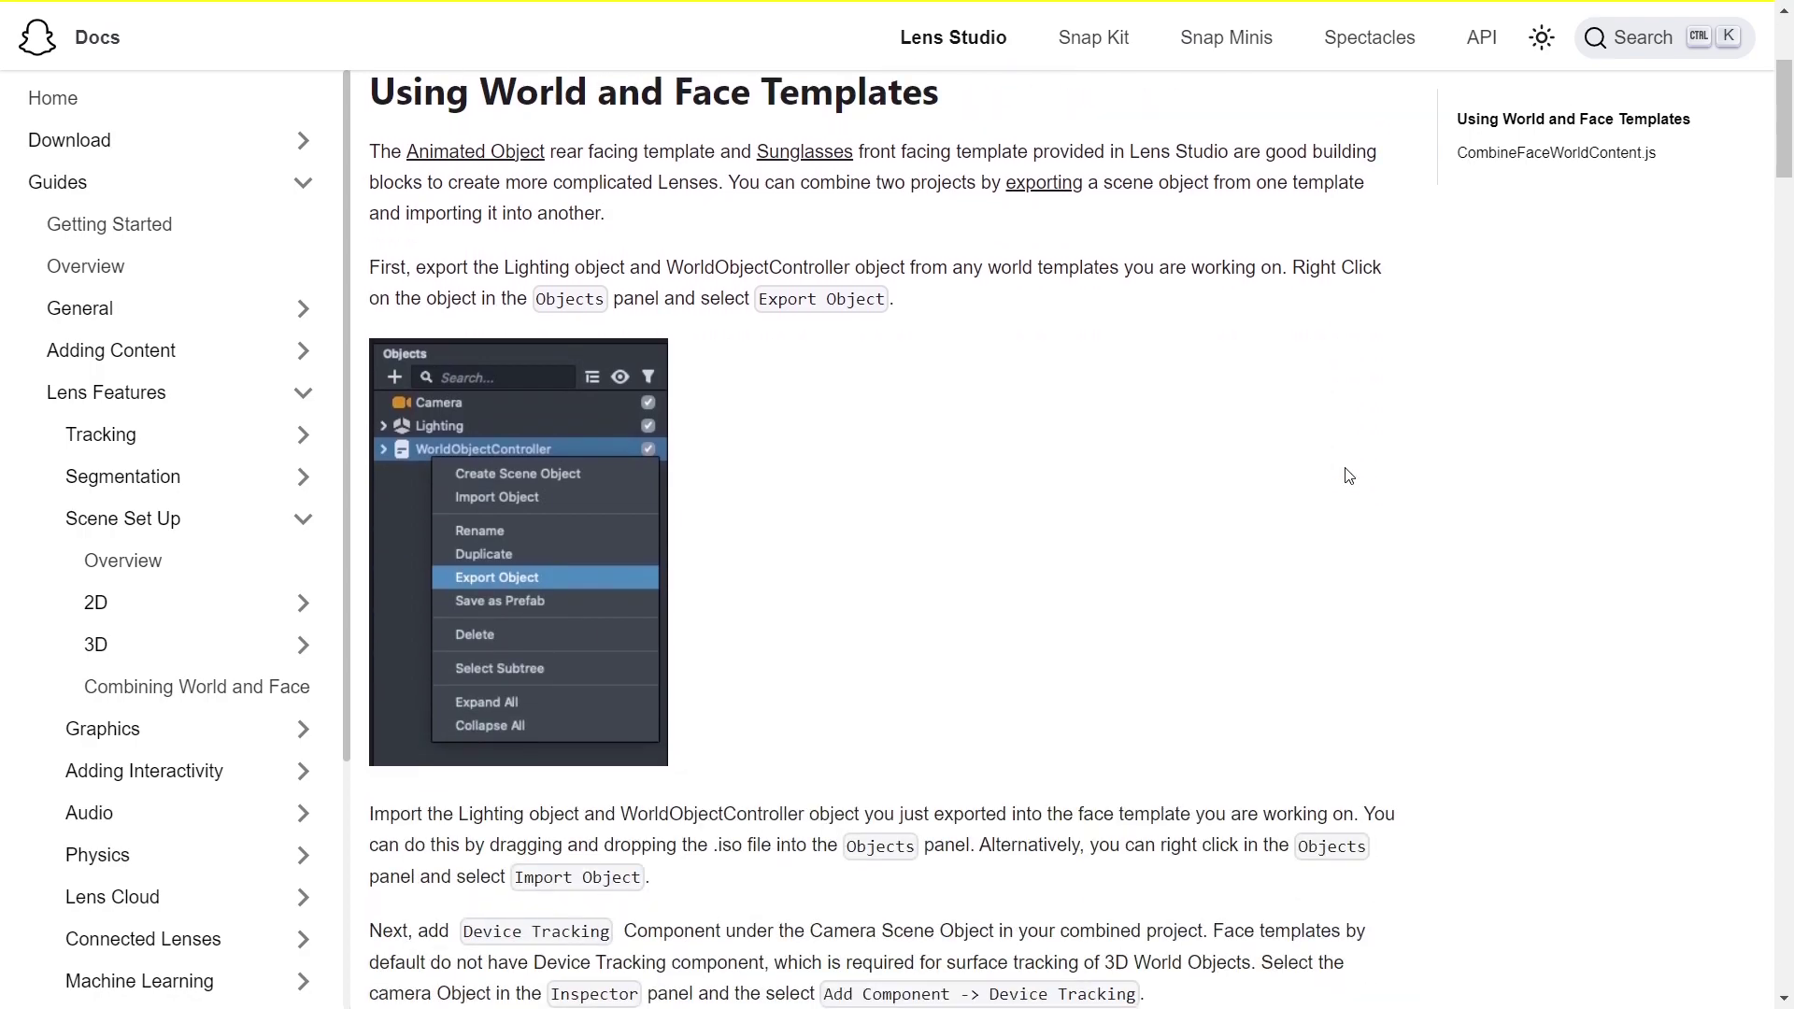
scroll(1348, 476, "down", 5)
scroll(1360, 467, "down", 3)
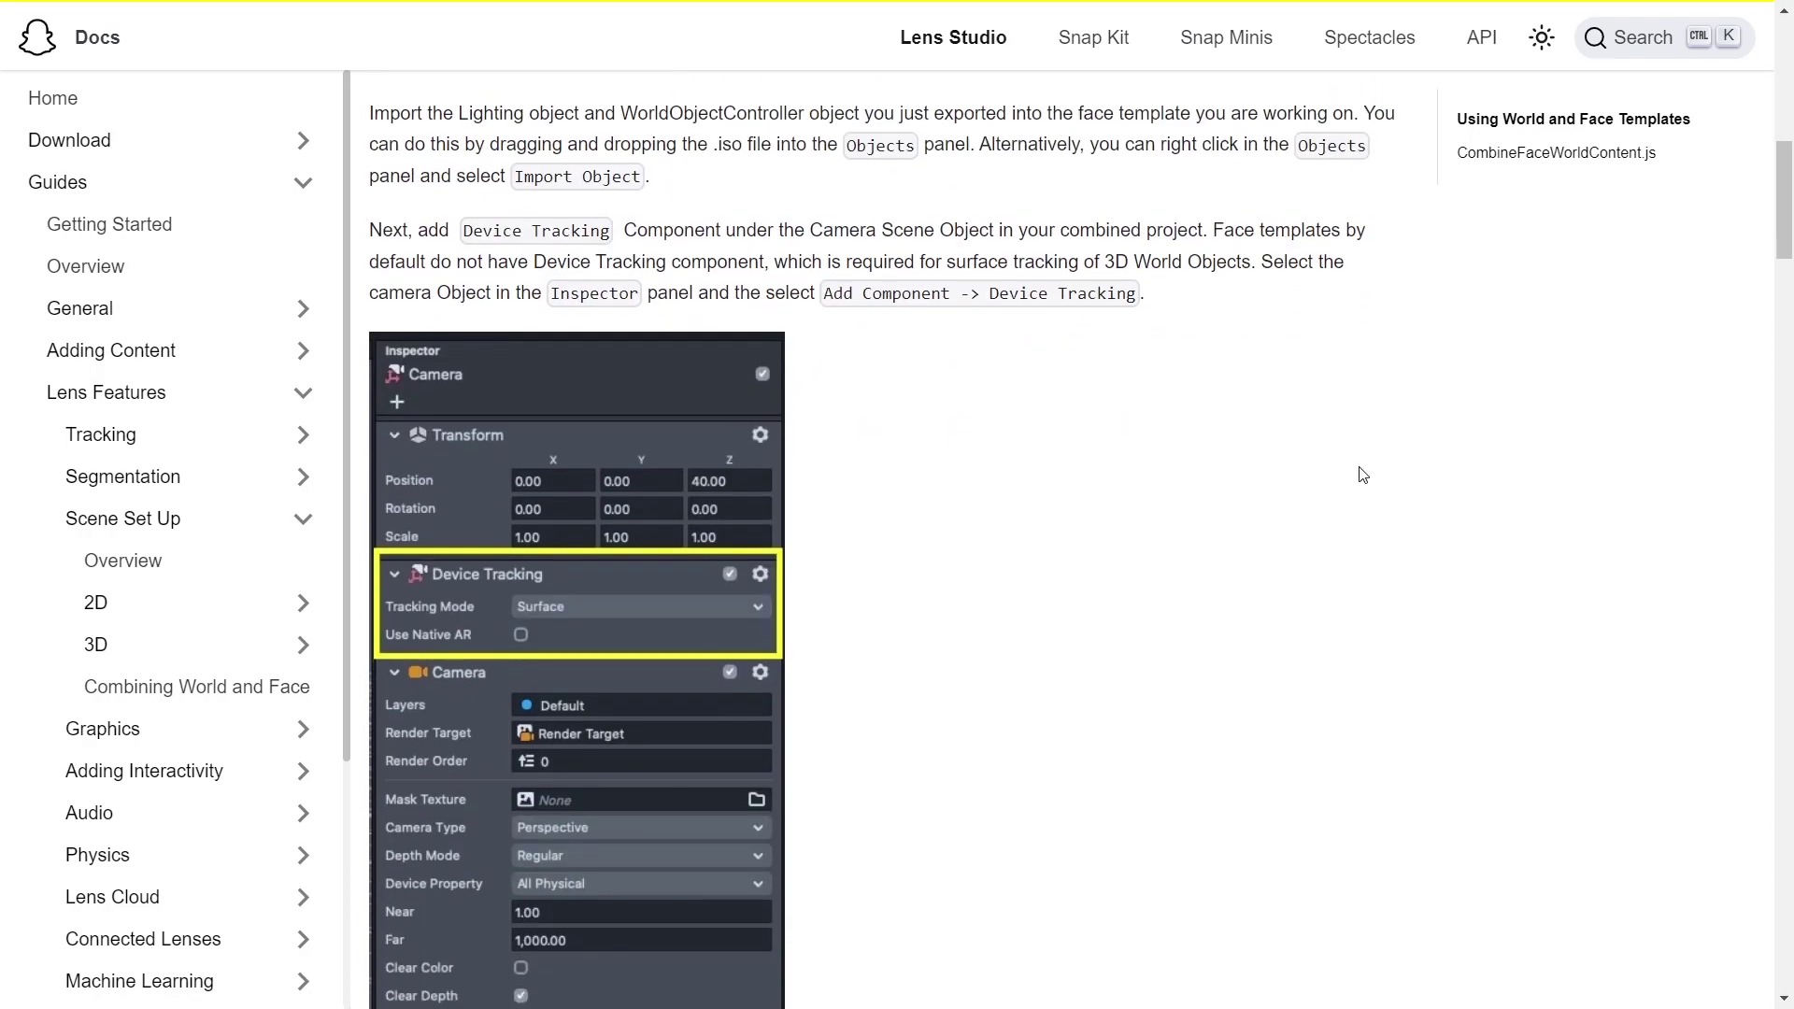
scroll(1247, 598, "down", 18)
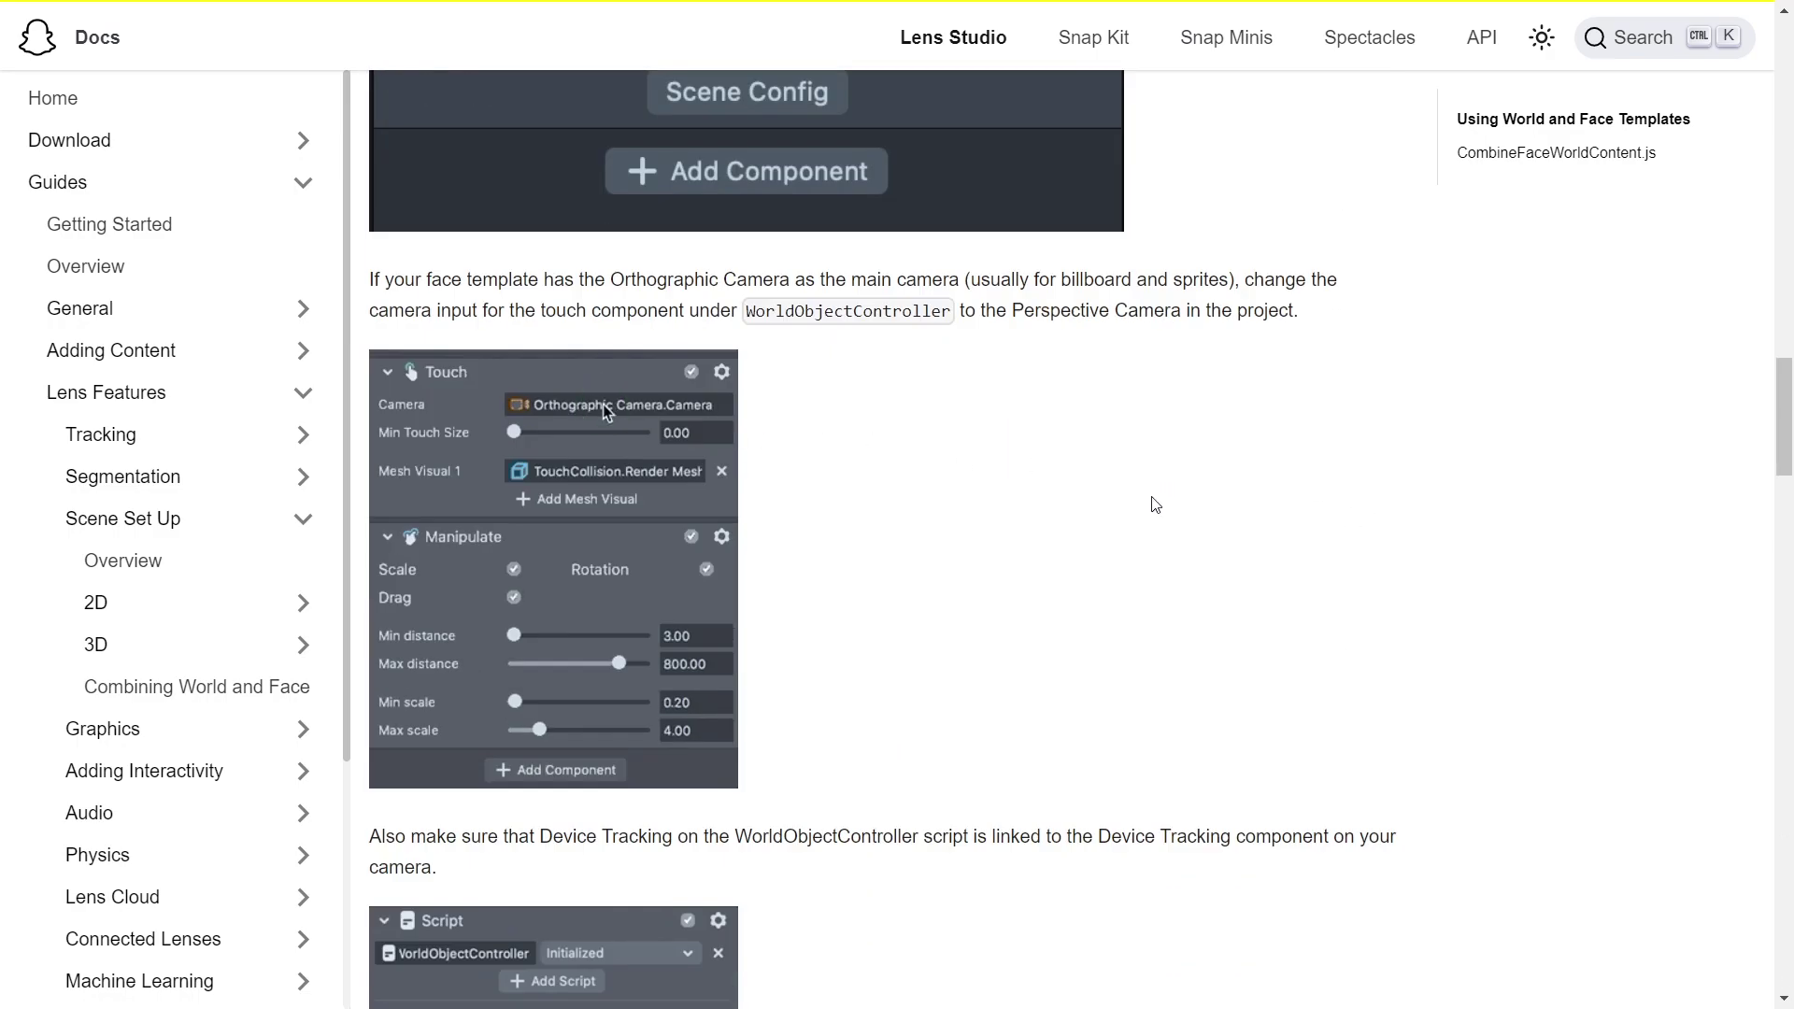
scroll(1155, 505, "up", 1)
scroll(1155, 505, "down", 18)
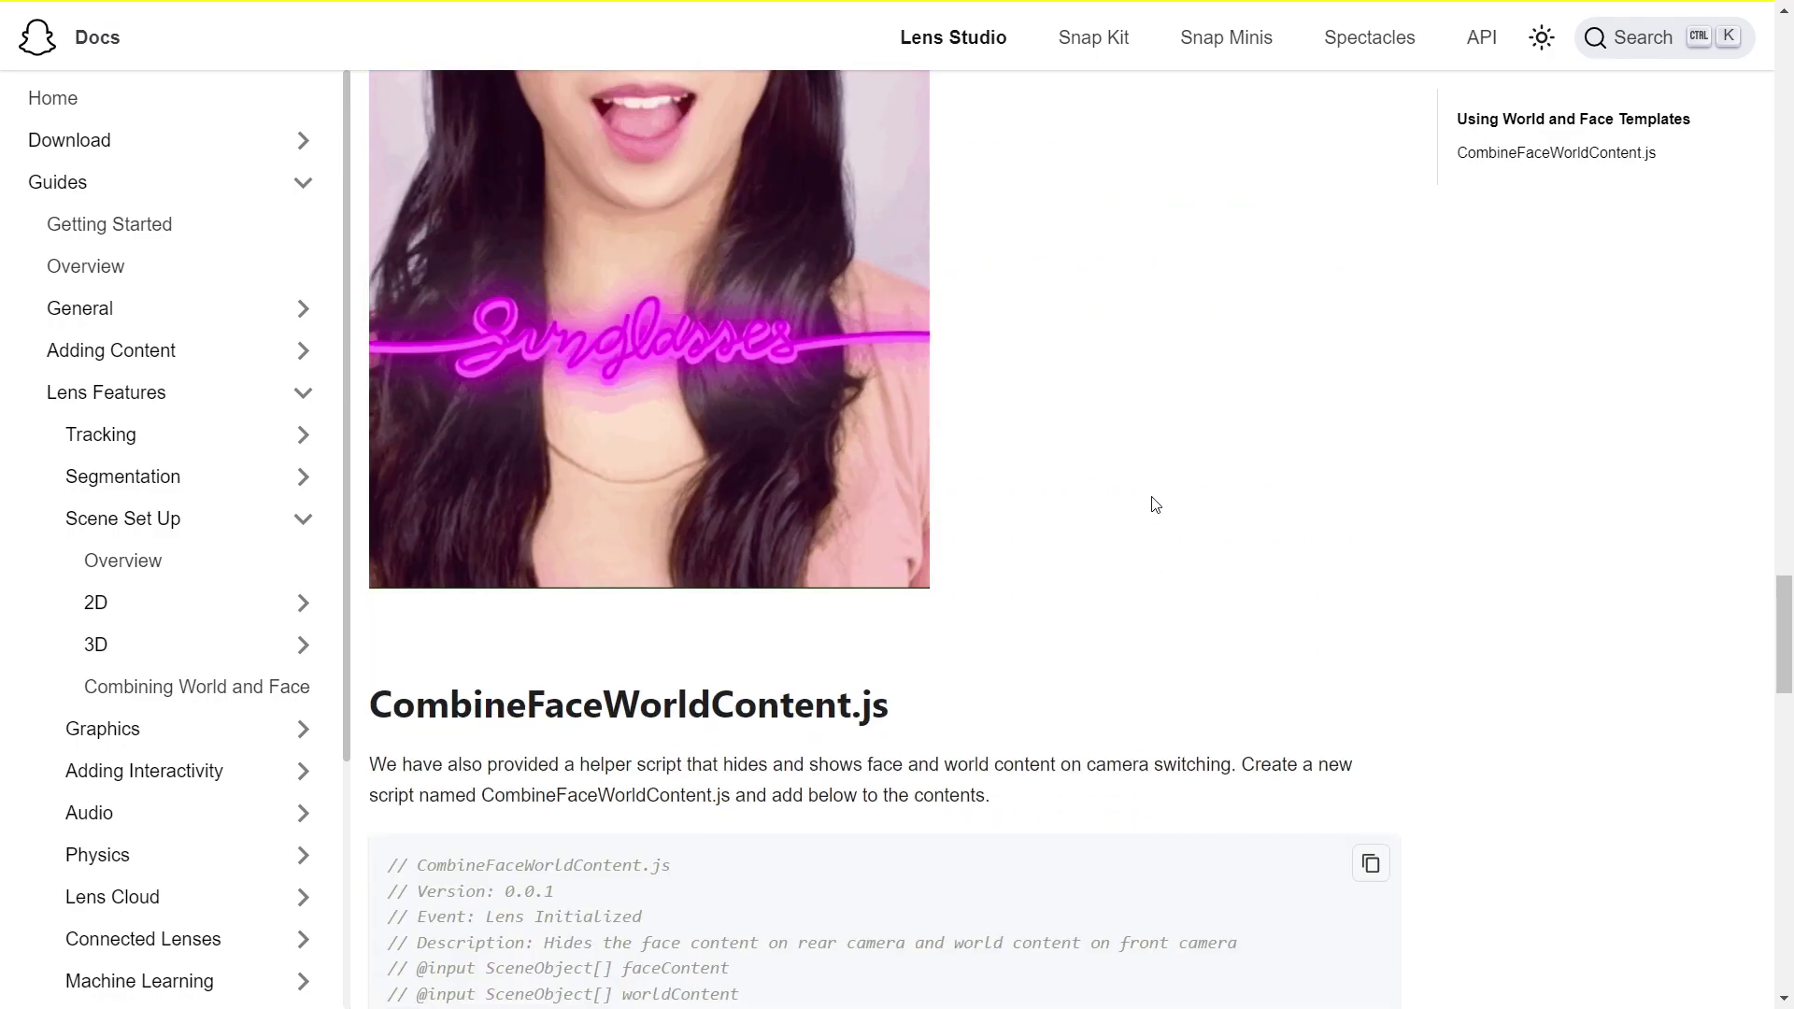
scroll(1155, 505, "down", 5)
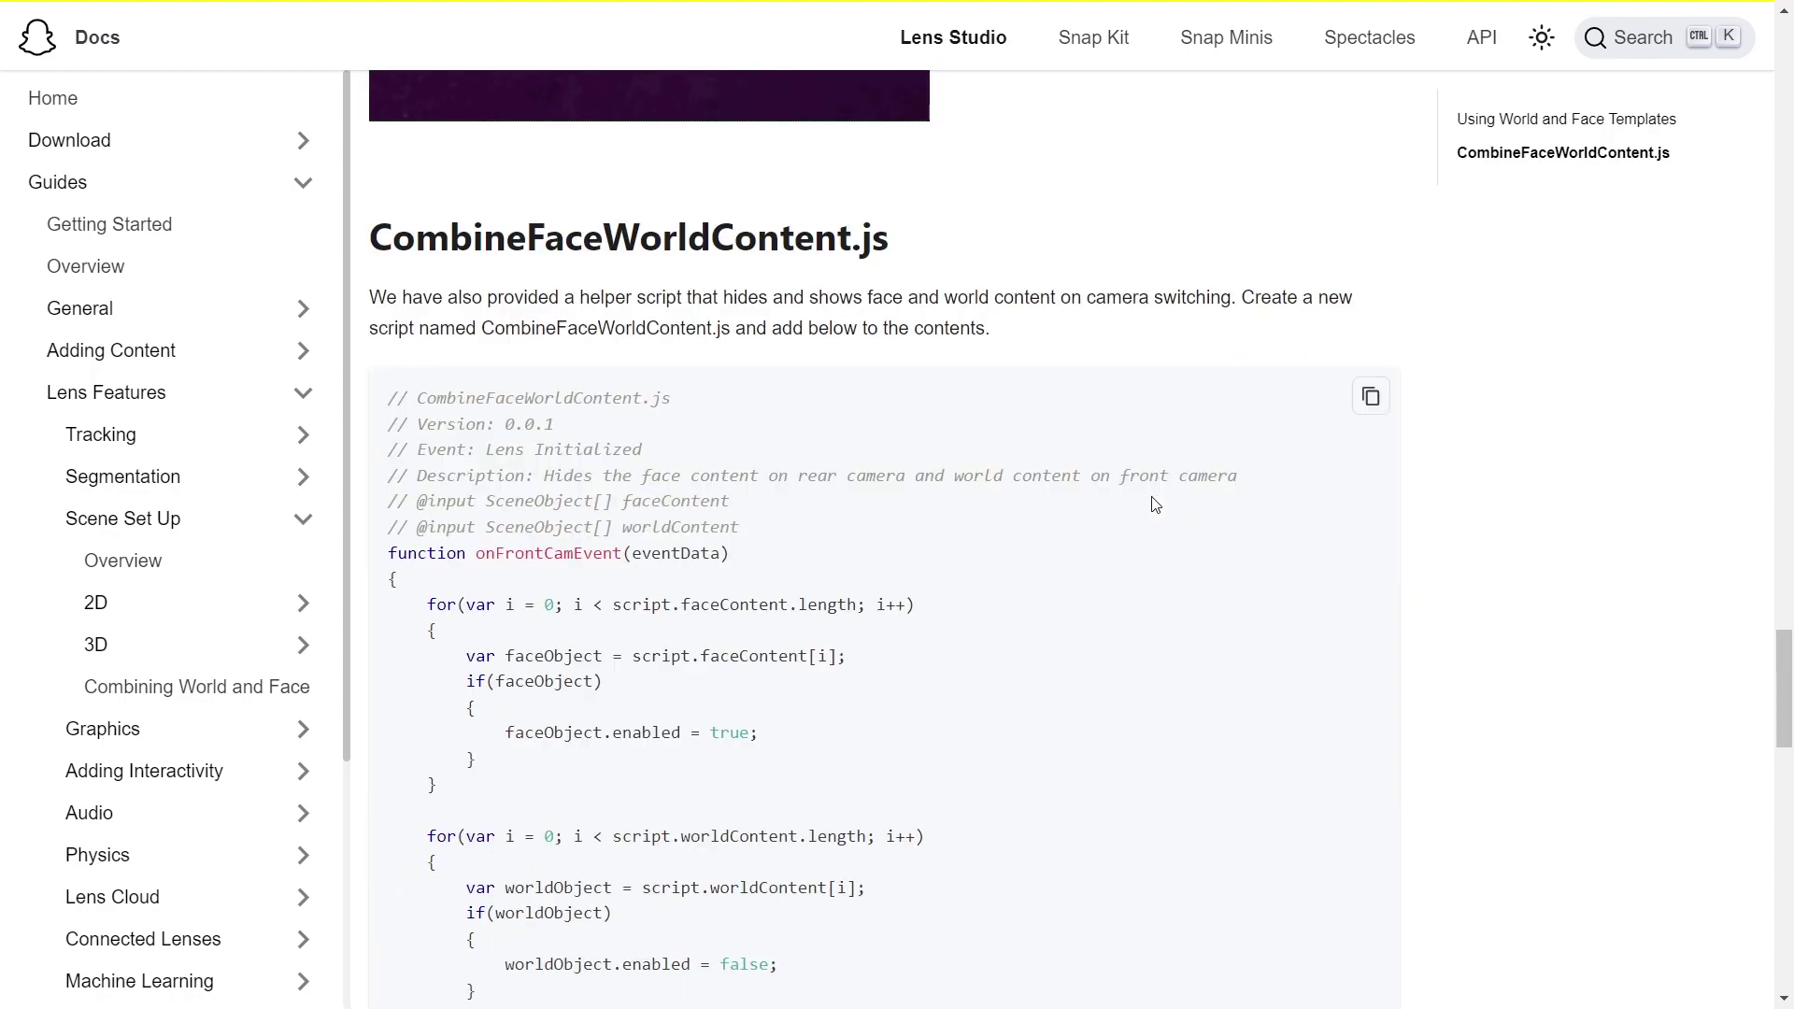
left_click(1372, 399)
Step: Go back to the Lens Studio window from the taskbar
scroll(1271, 474, "down", 10)
scroll(1271, 476, "up", 1)
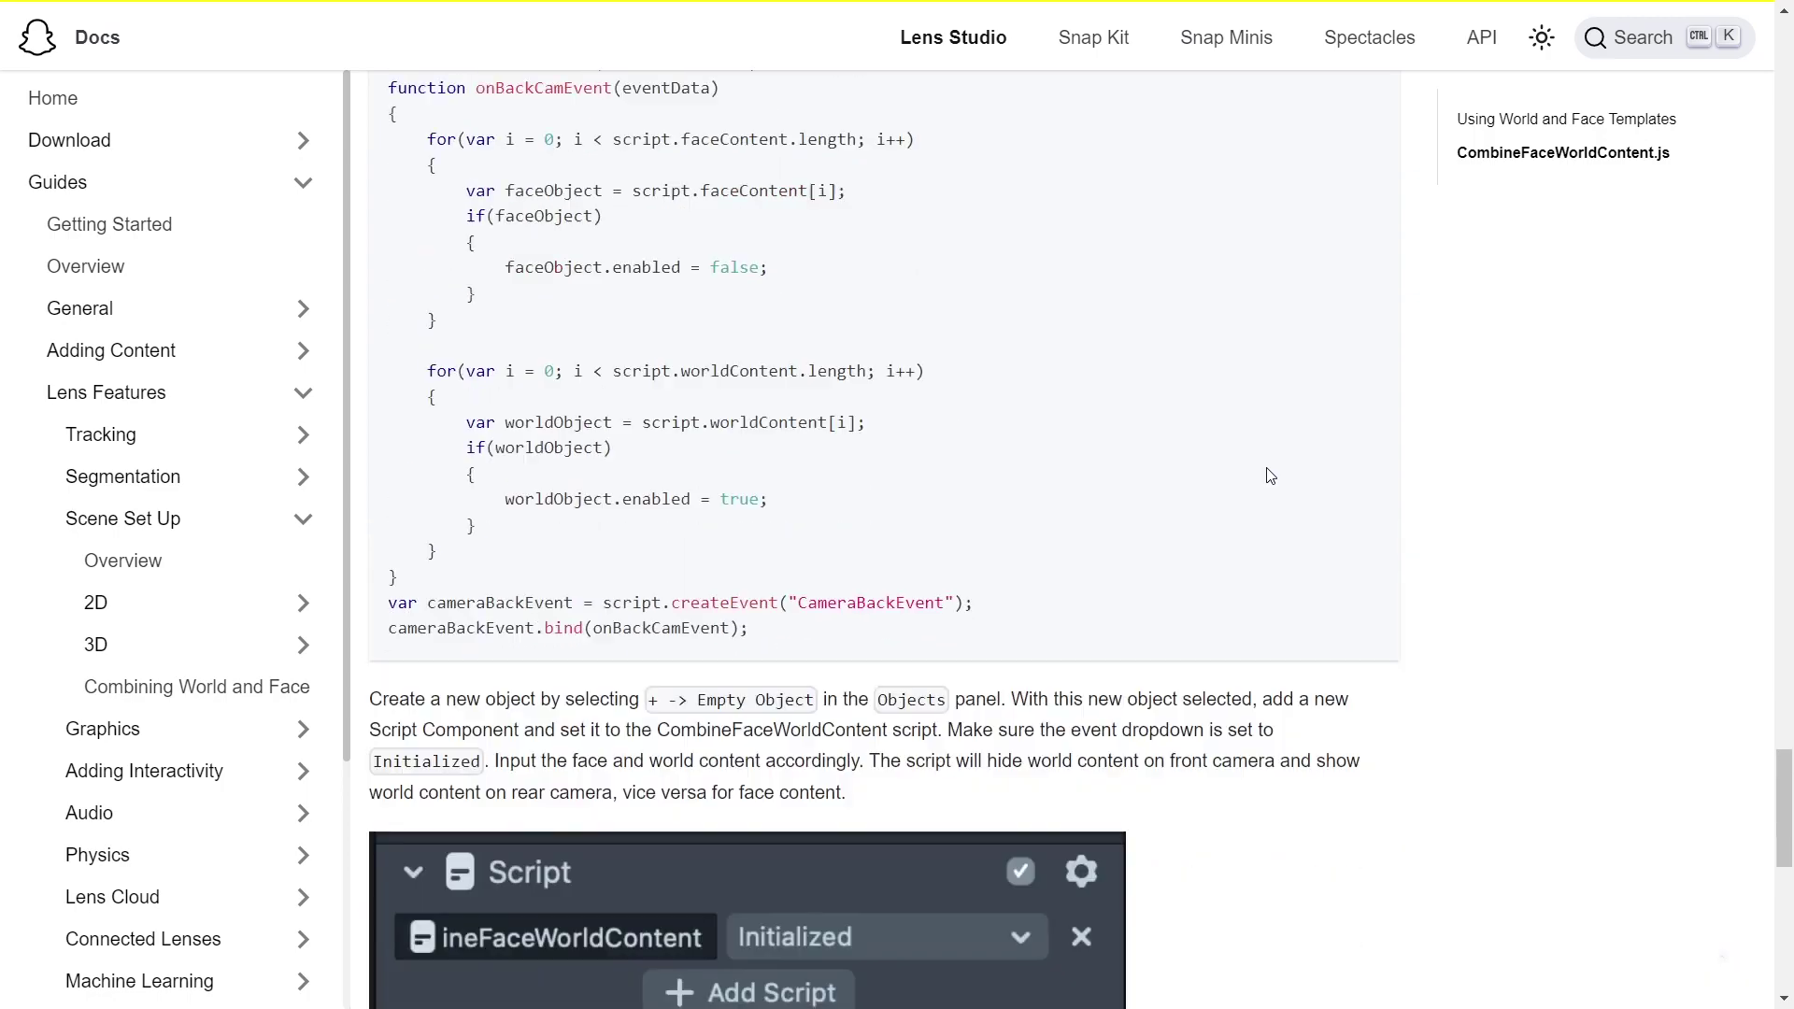
scroll(1271, 476, "down", 10)
mouse_move(689, 950)
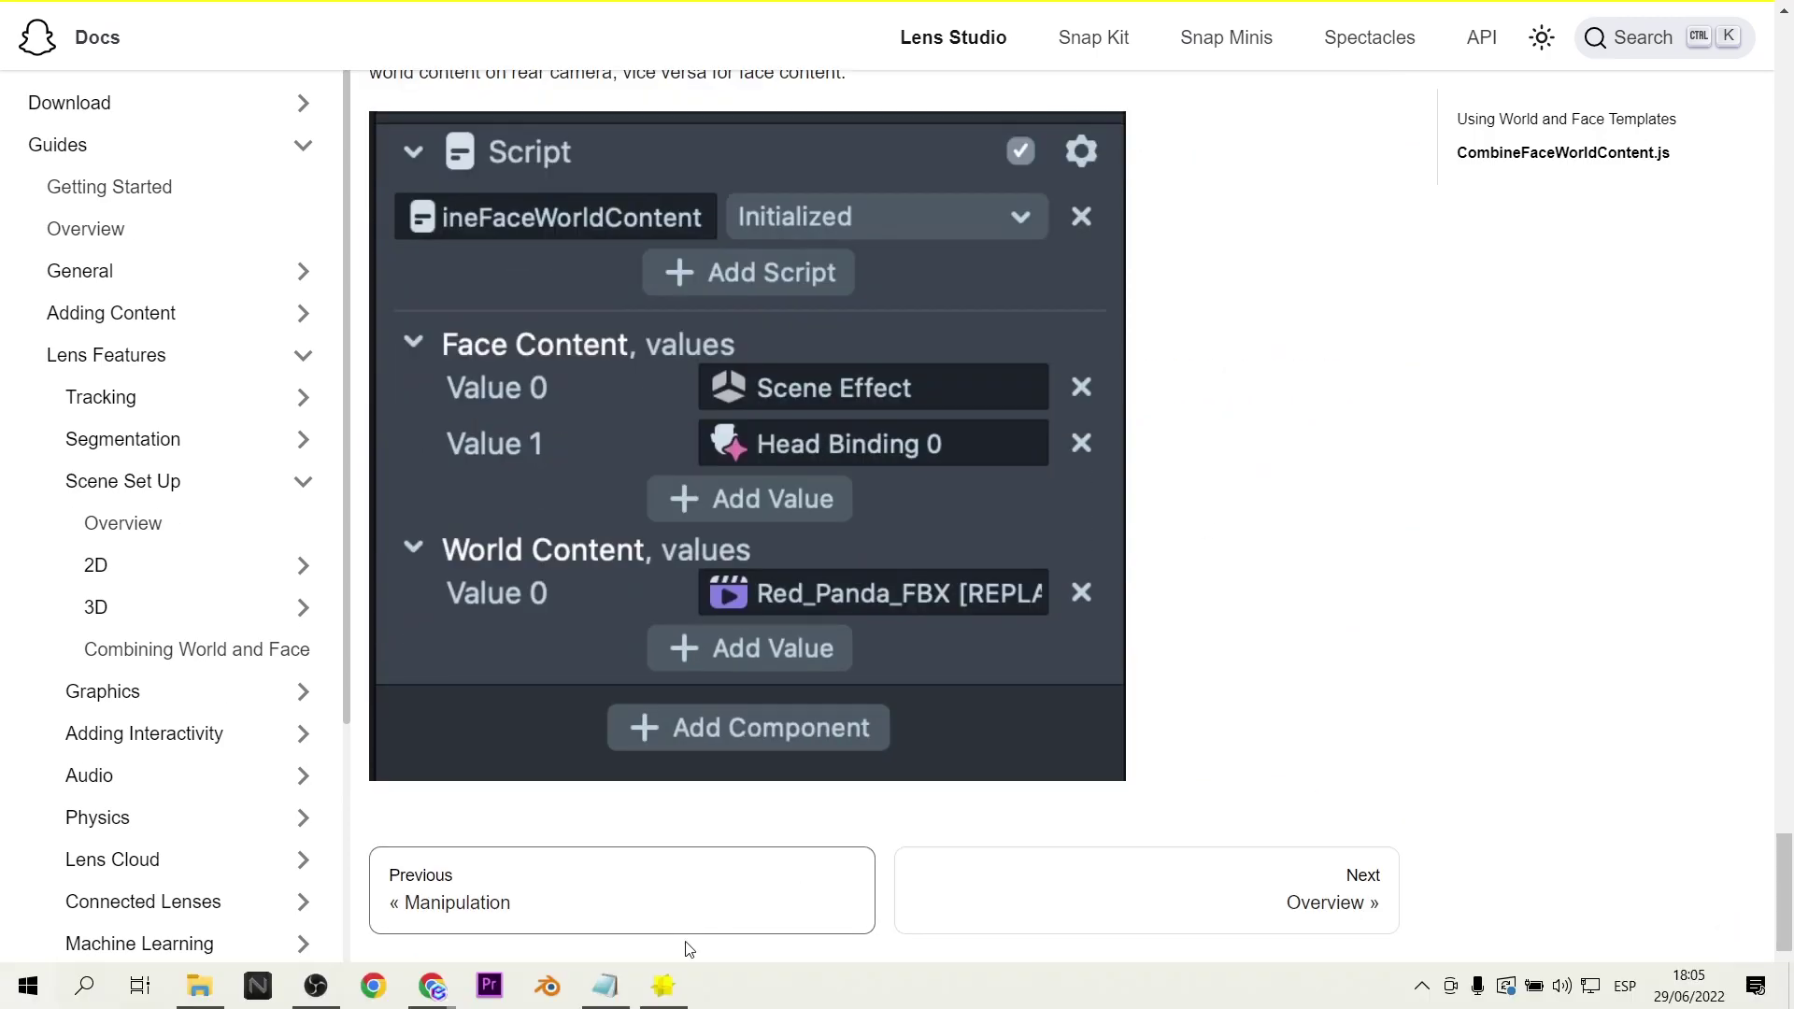
left_click(660, 988)
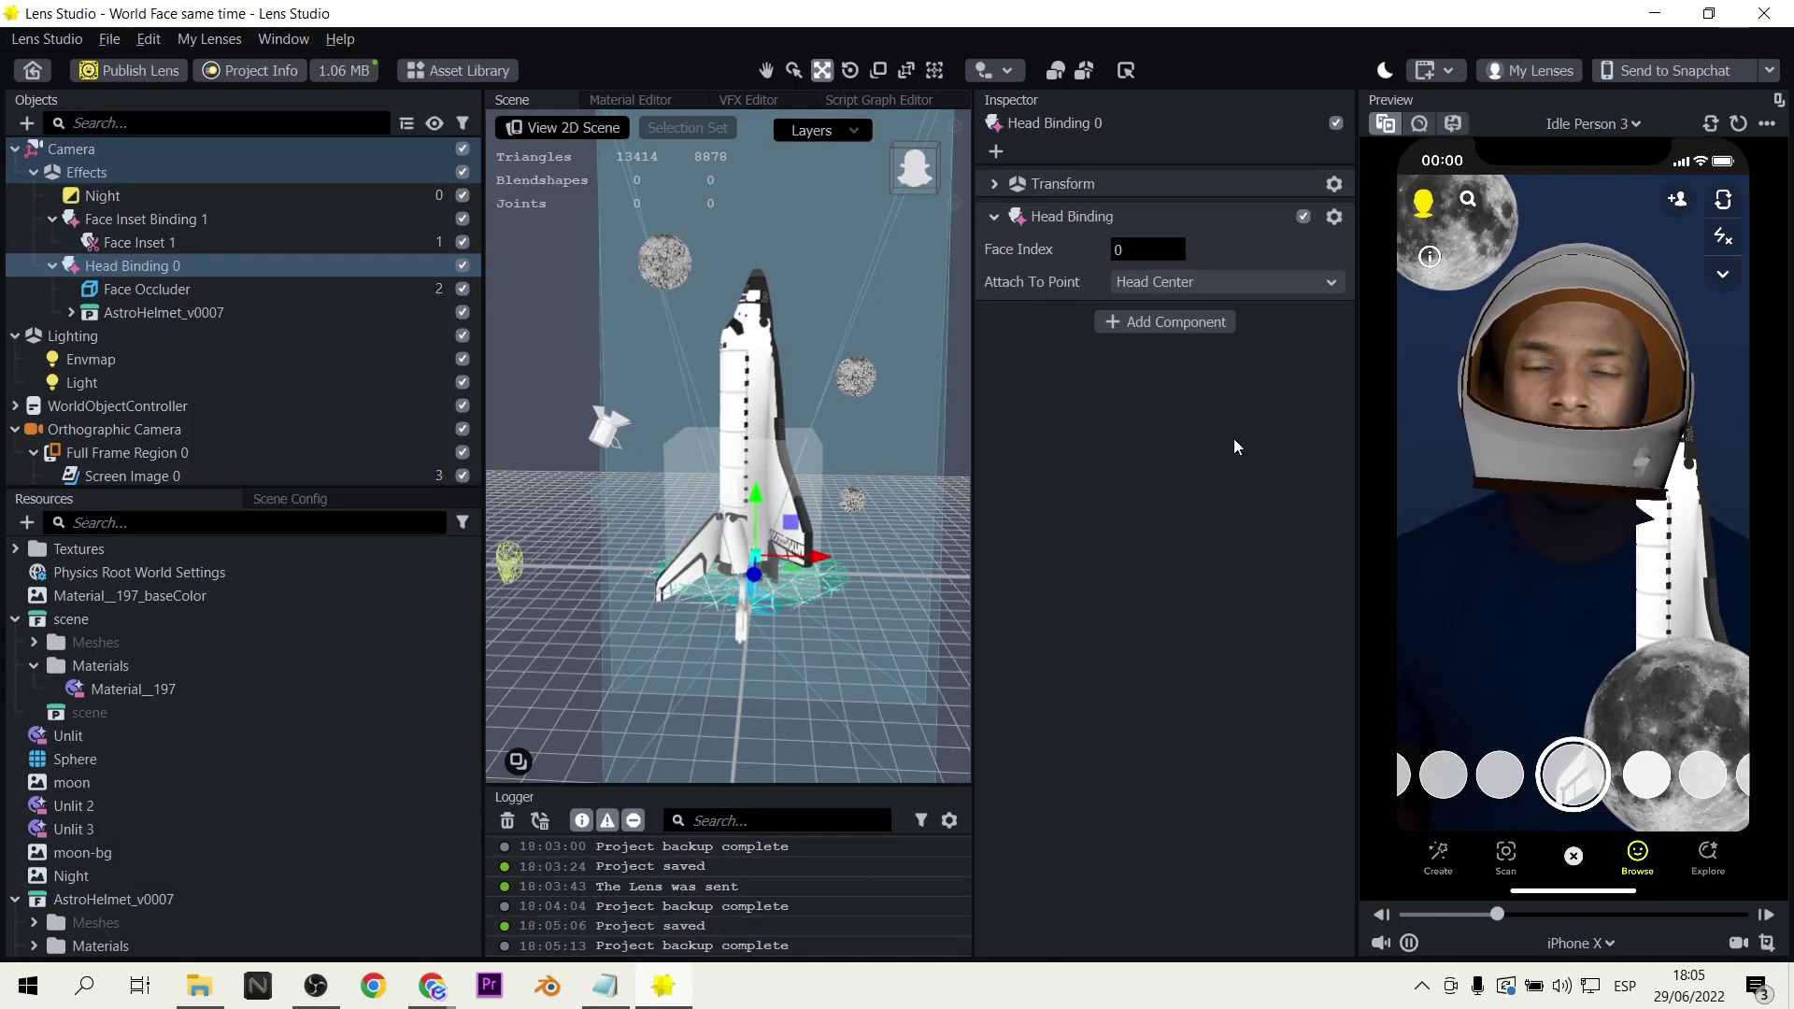
Step: Check the Camera and WorldObjectController, then collapse the Lighting, Orthographic Camera and Effects groups
left_click(148, 152)
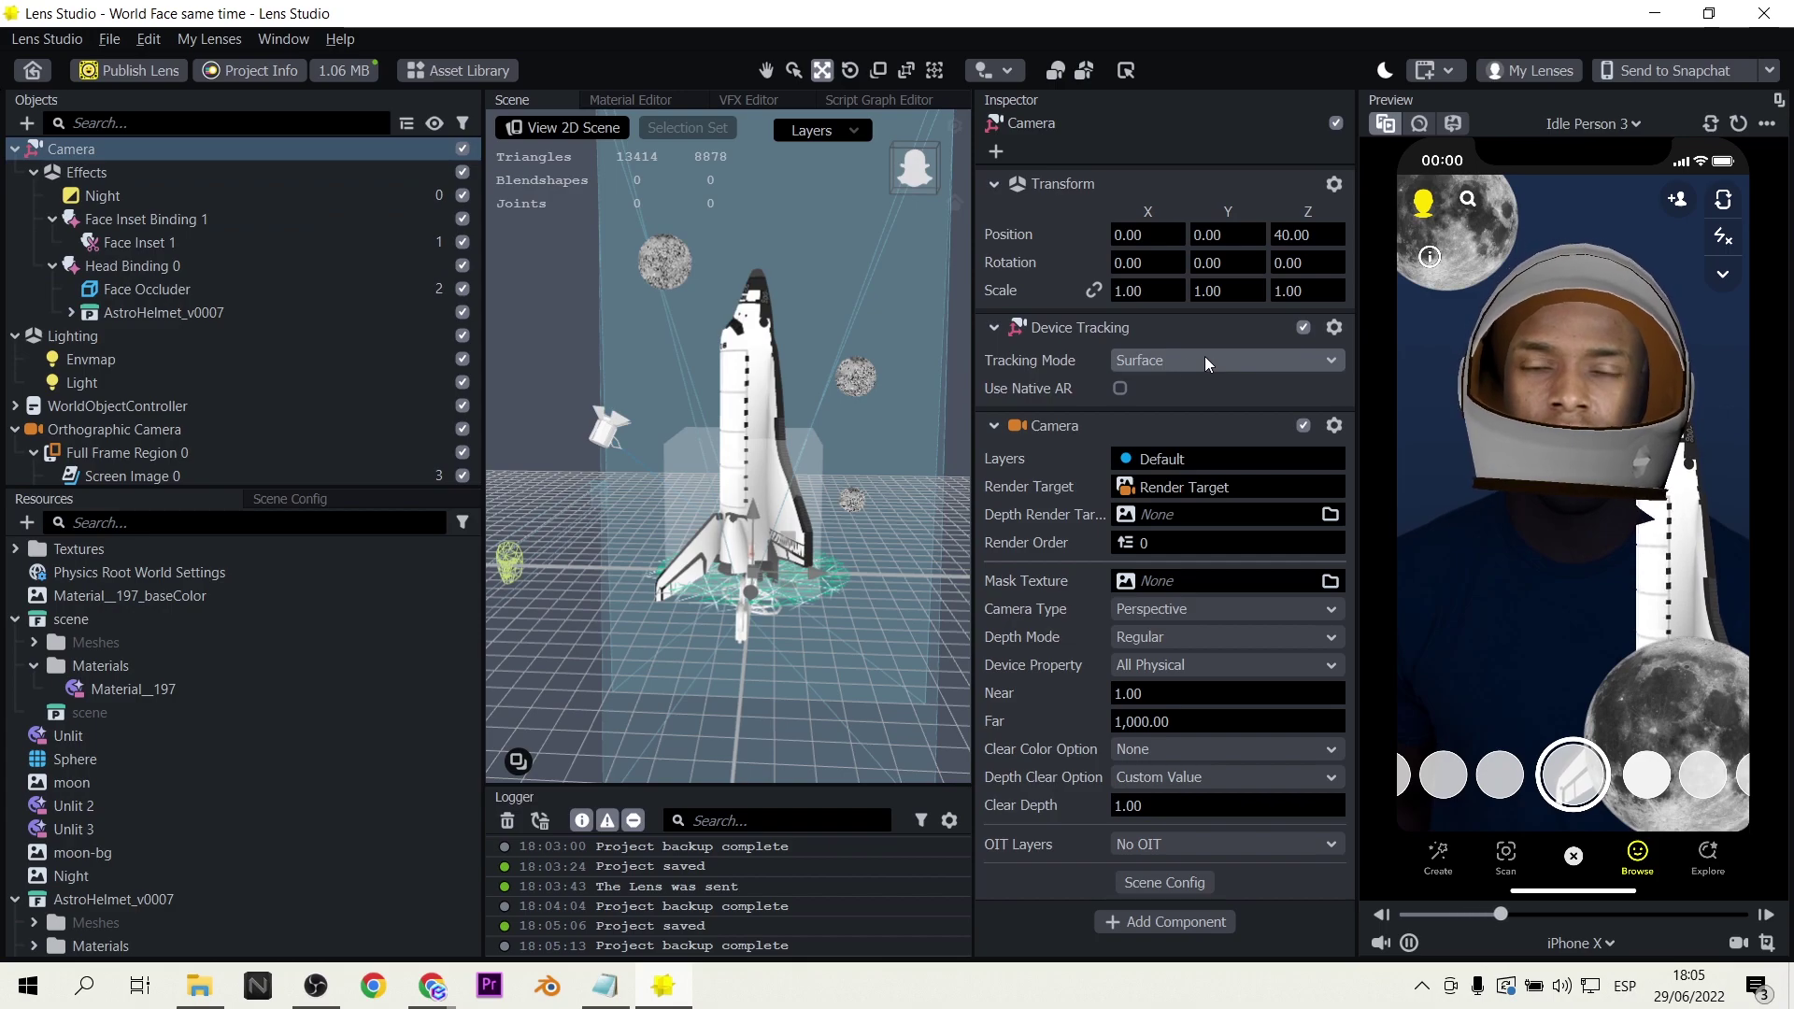
left_click(117, 405)
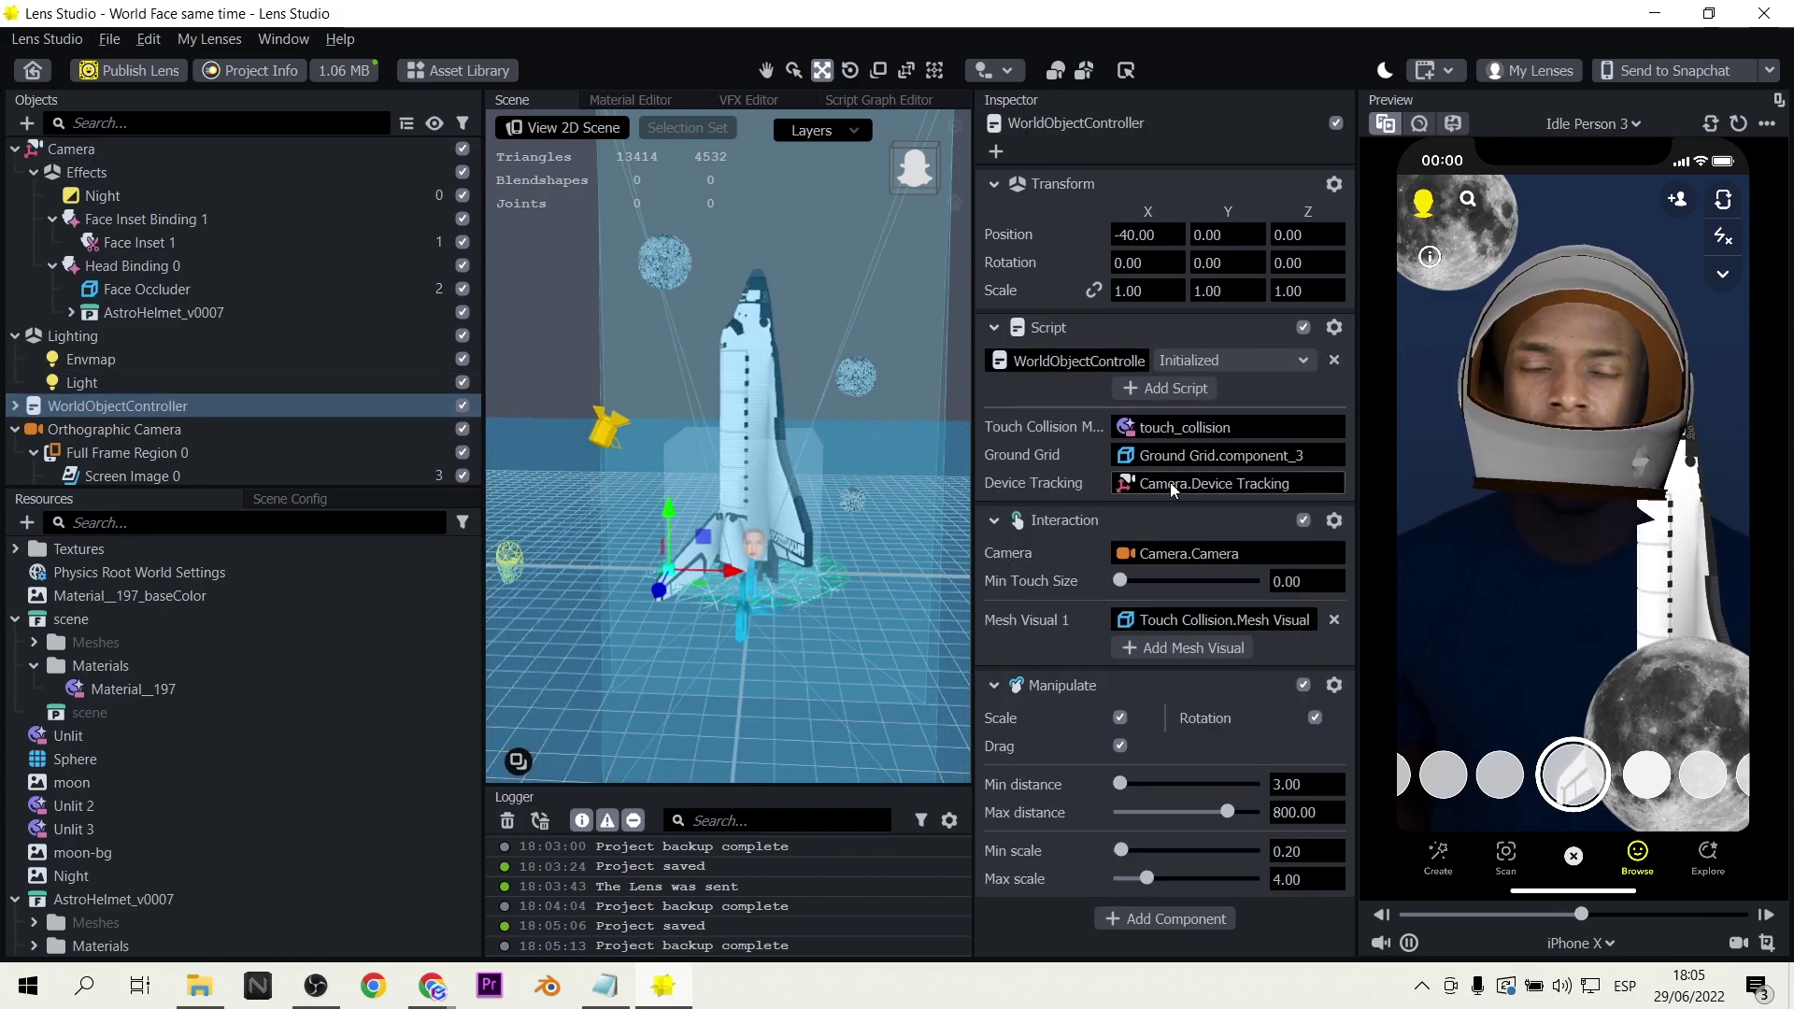
left_click(15, 335)
left_click(14, 382)
left_click(34, 172)
left_click(71, 148)
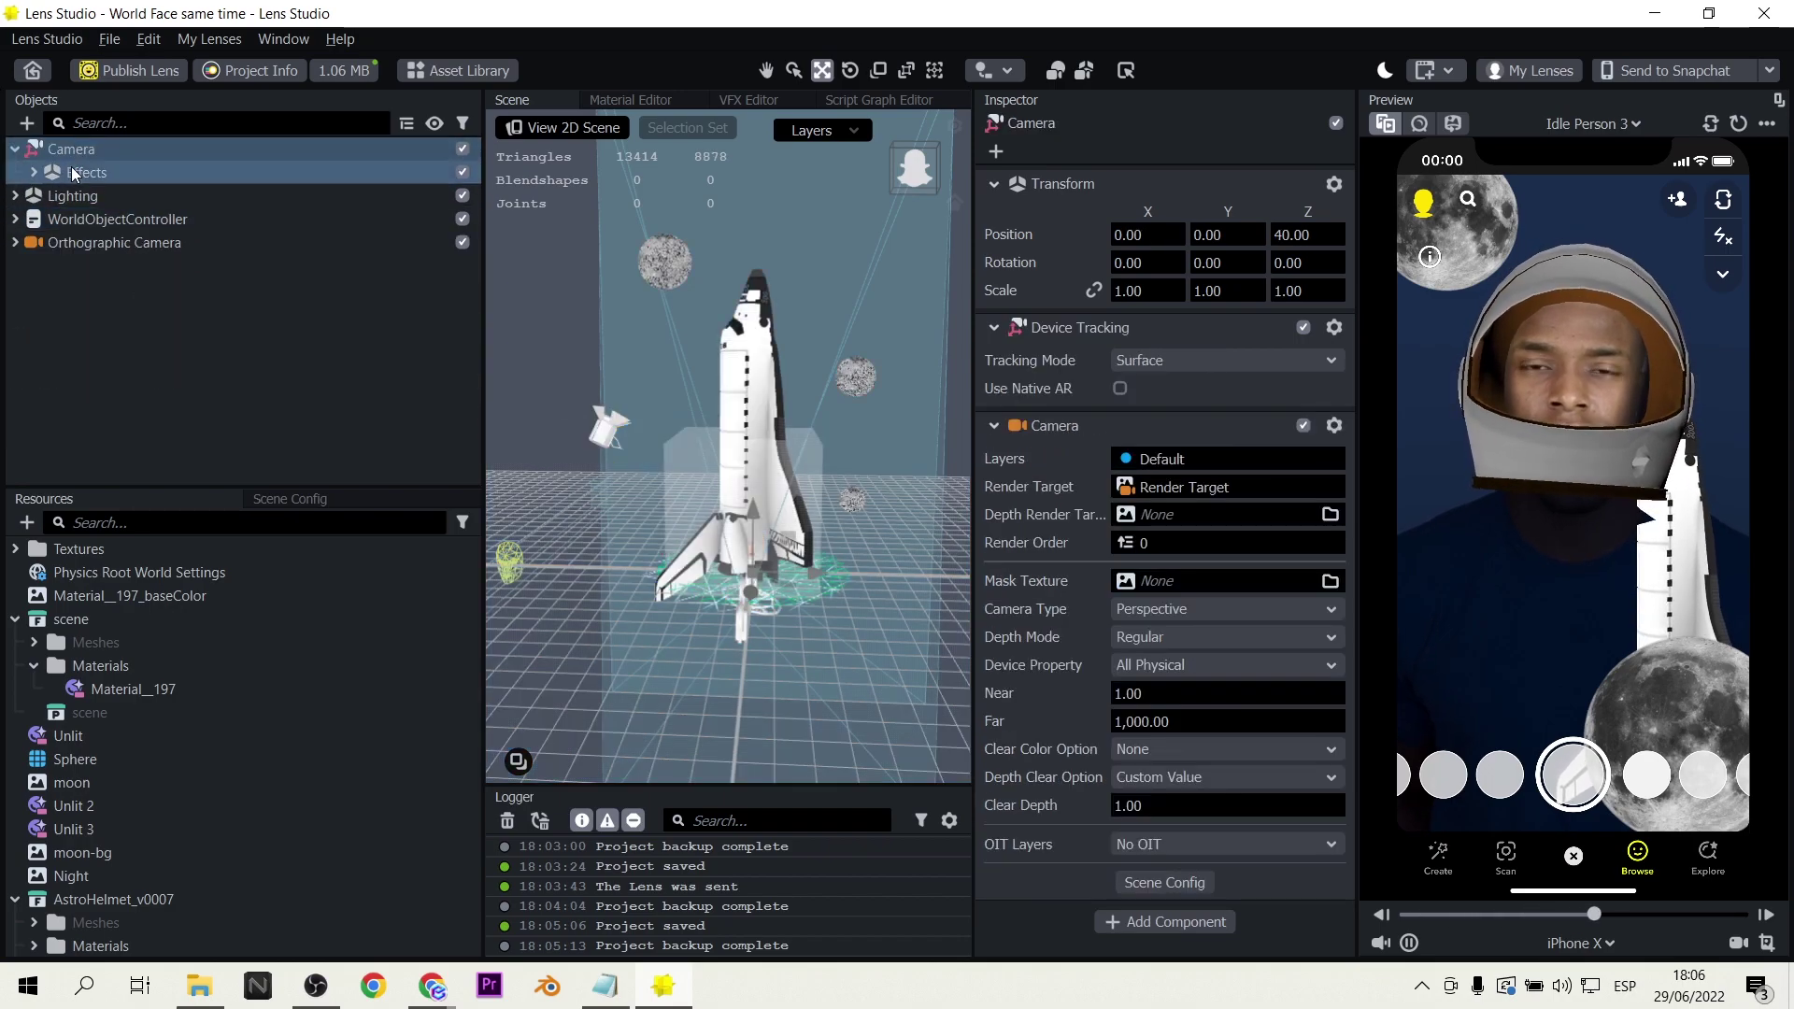
left_click(84, 172)
left_click(71, 148)
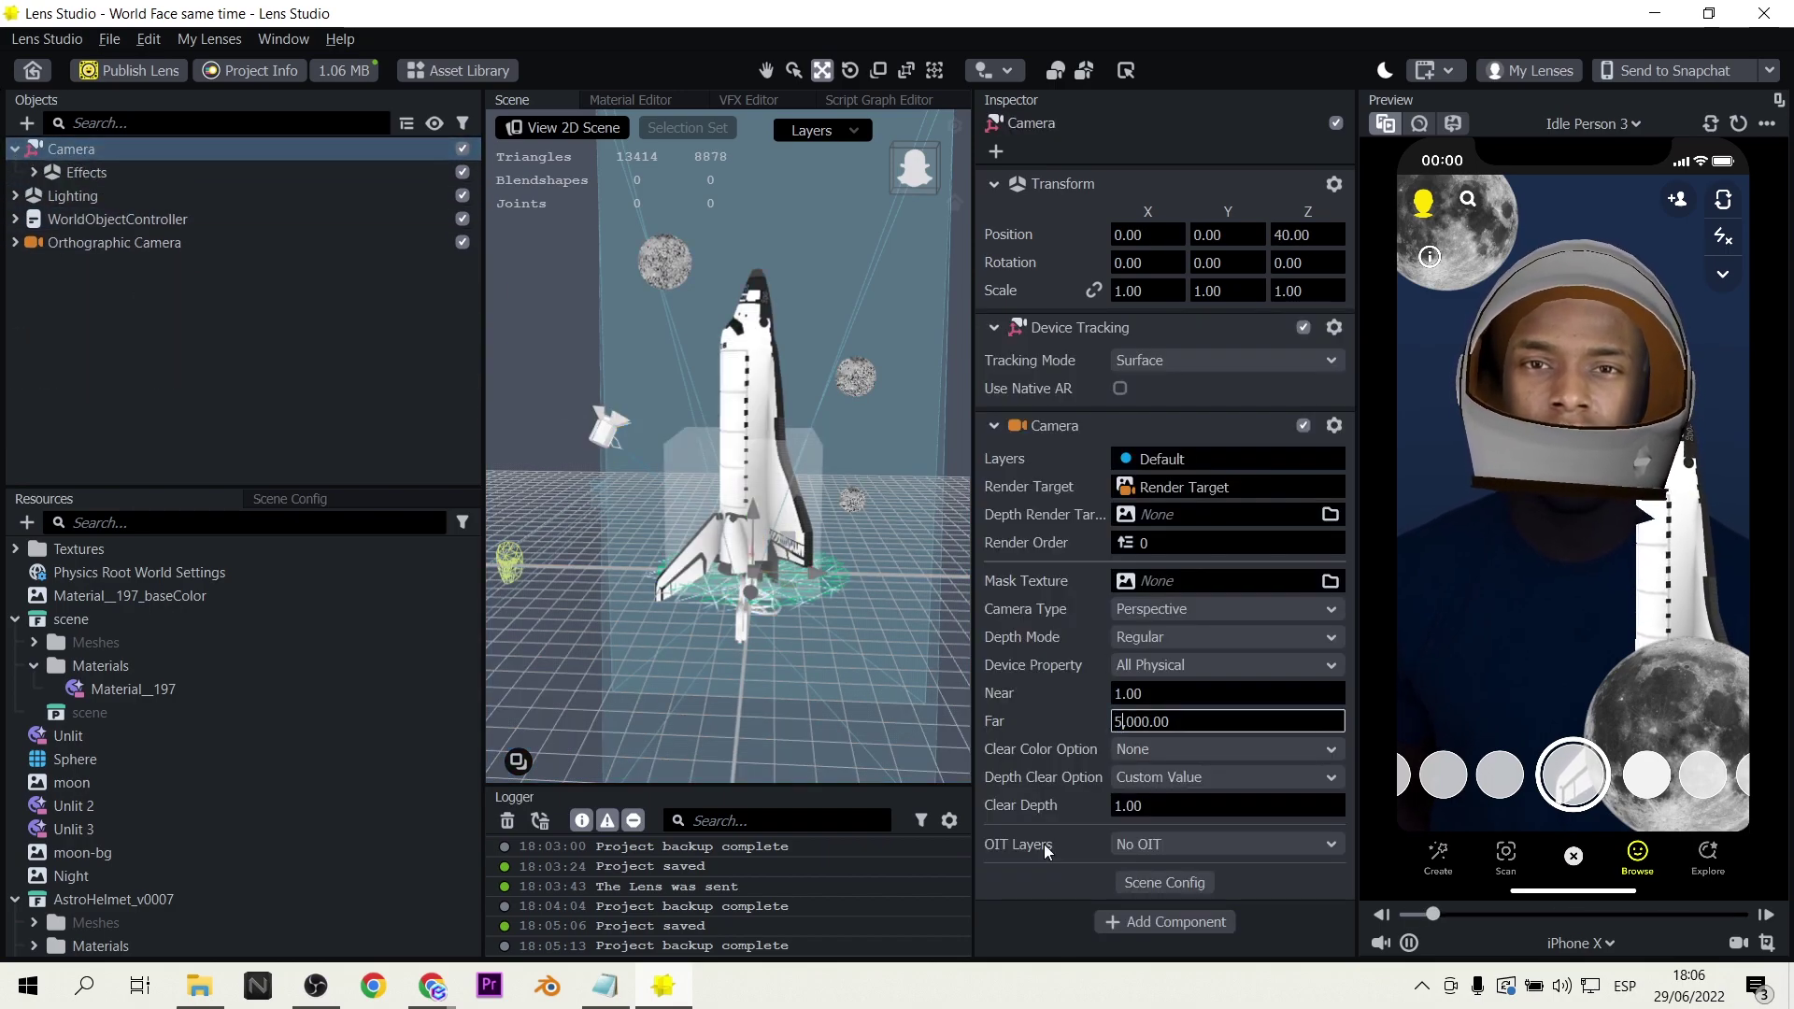
left_click(198, 284)
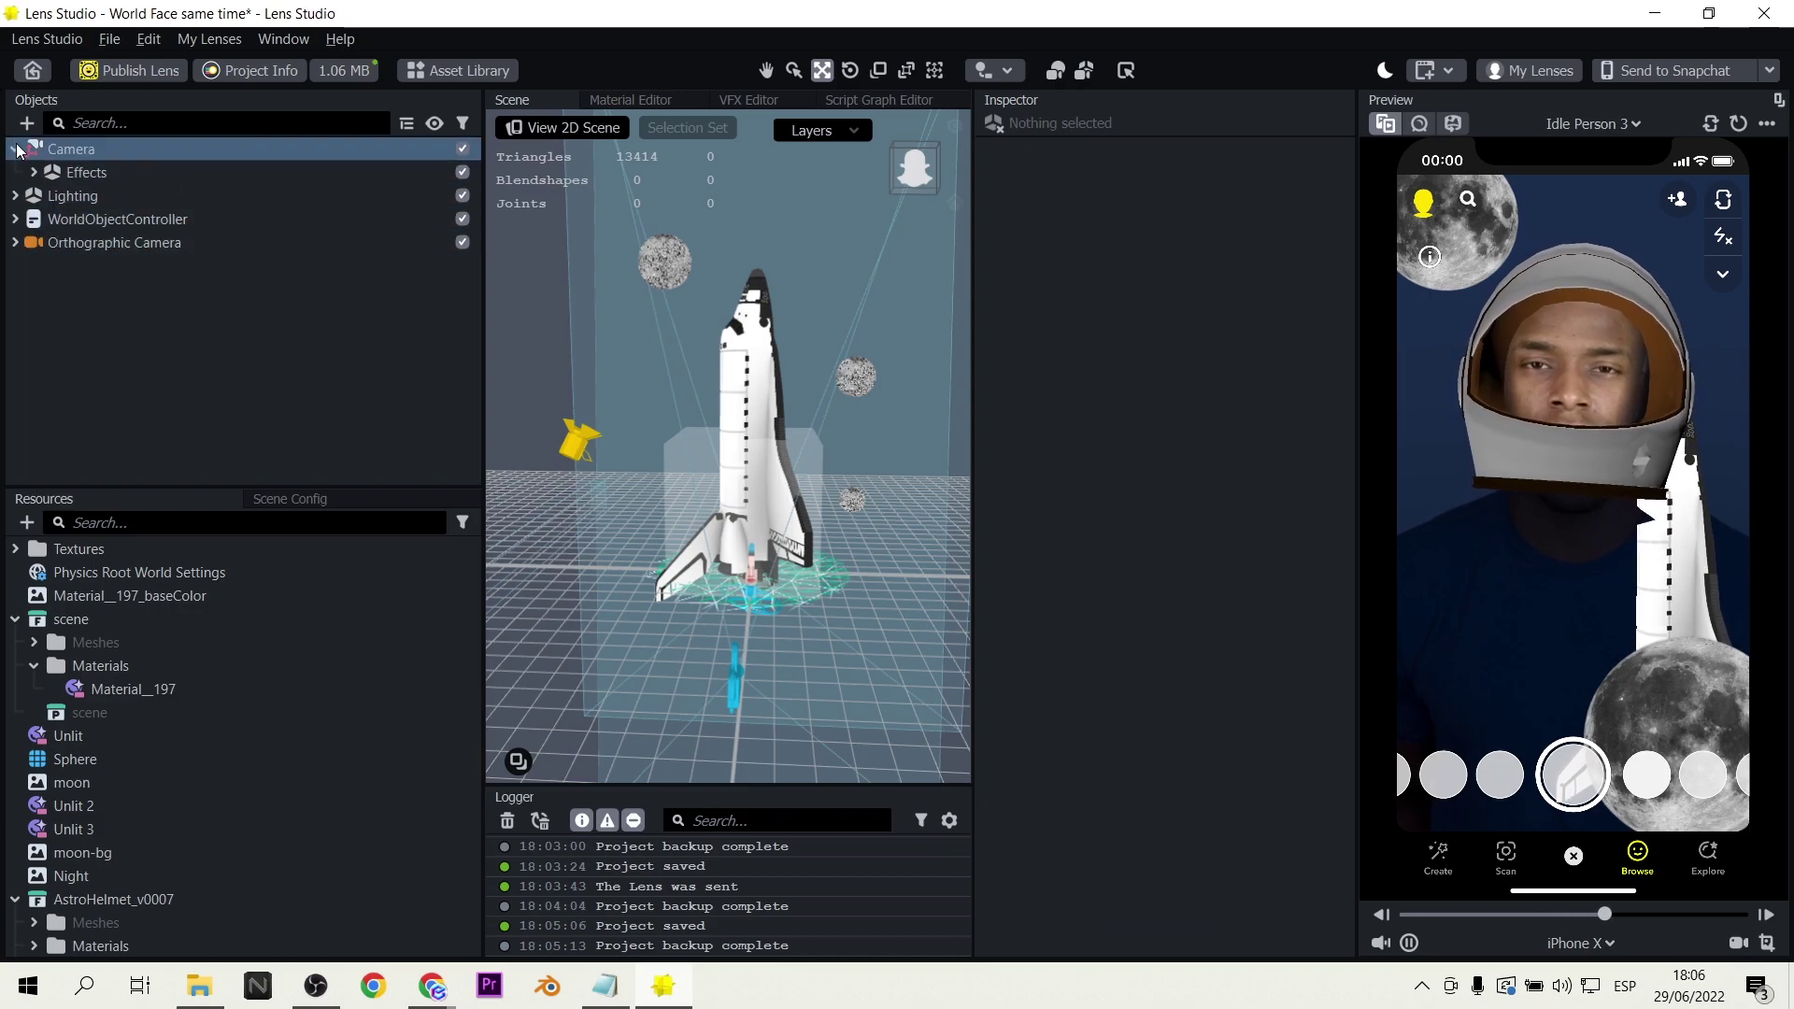
Step: Create a new empty Scene Object and rename it Script
left_click(35, 123)
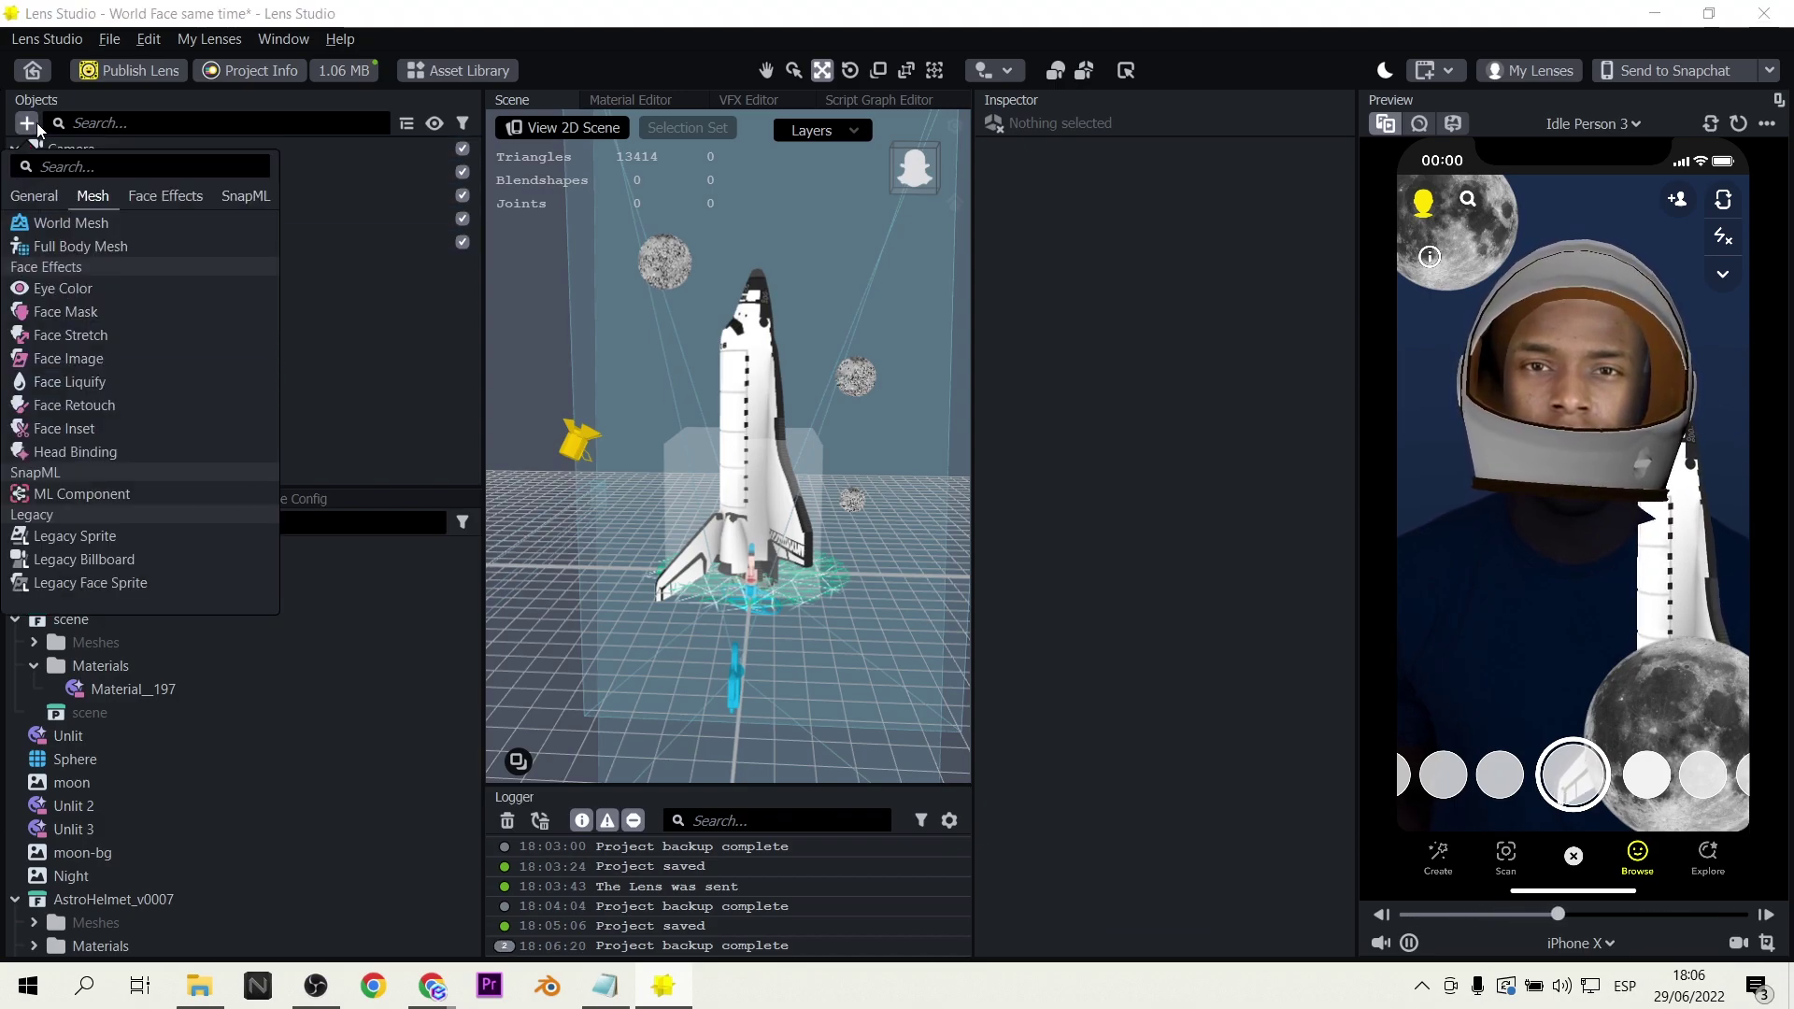
type("sc")
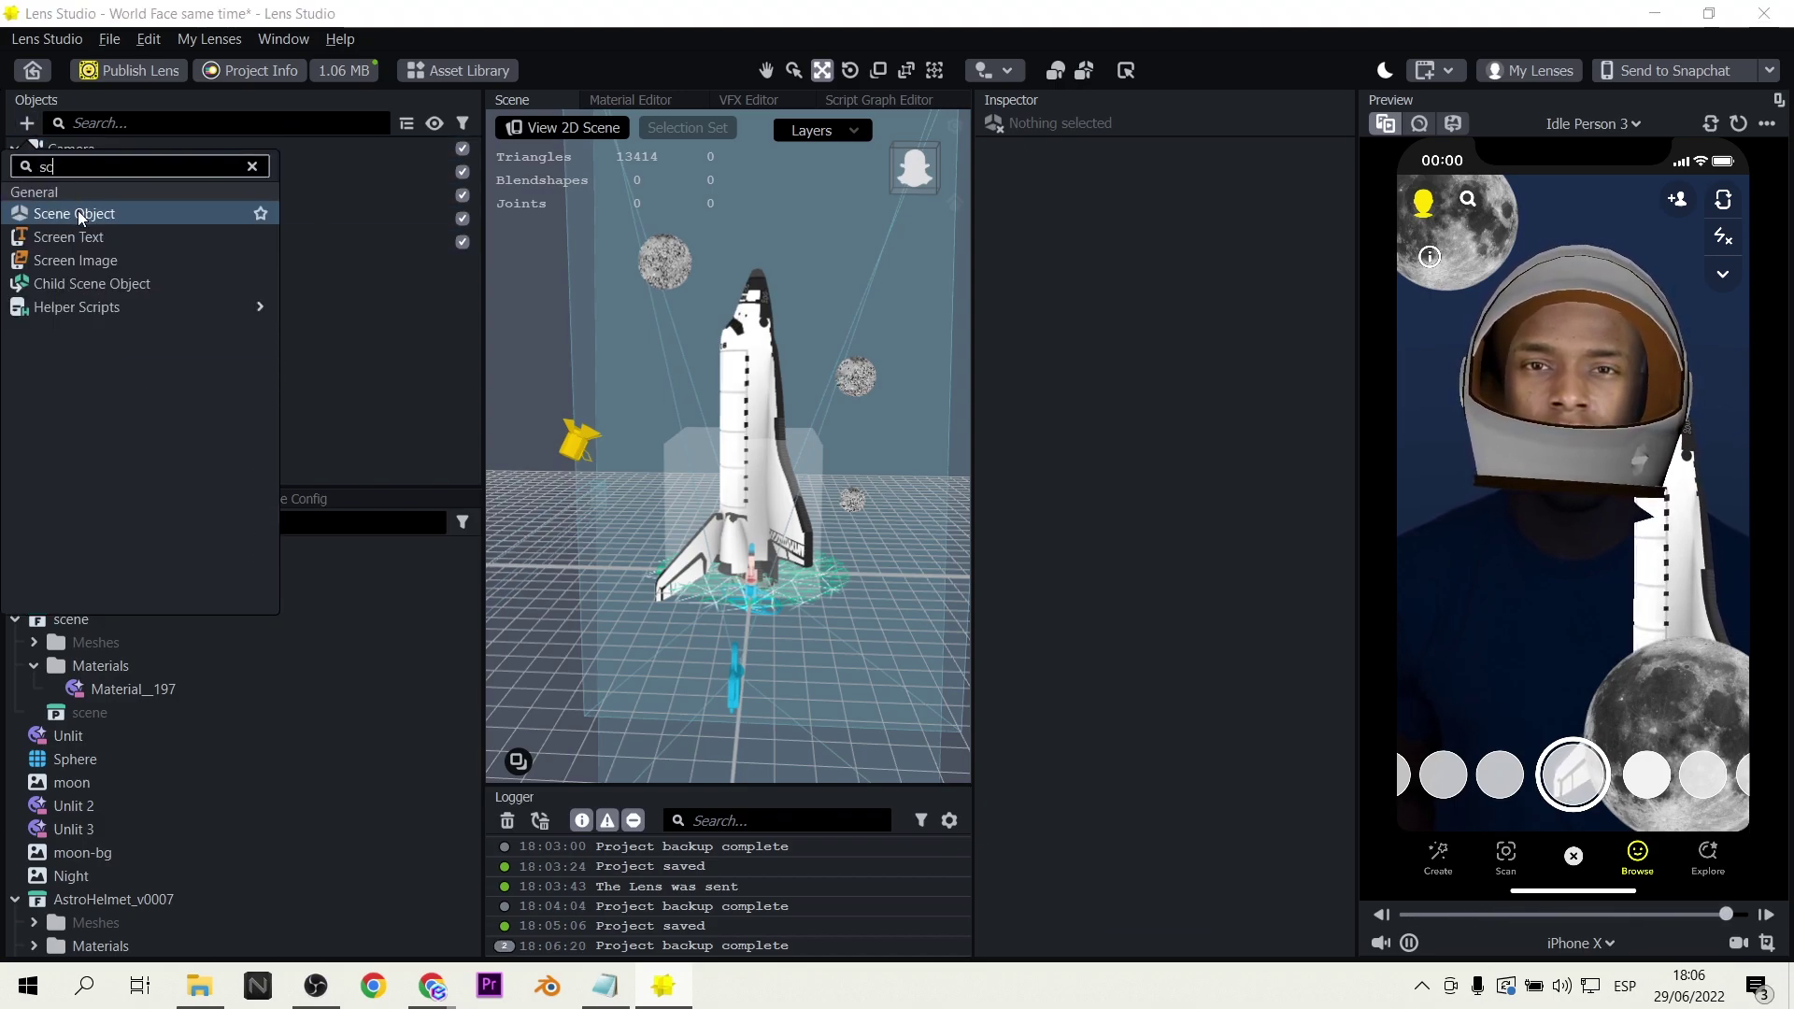
left_click(77, 213)
double_click(76, 273)
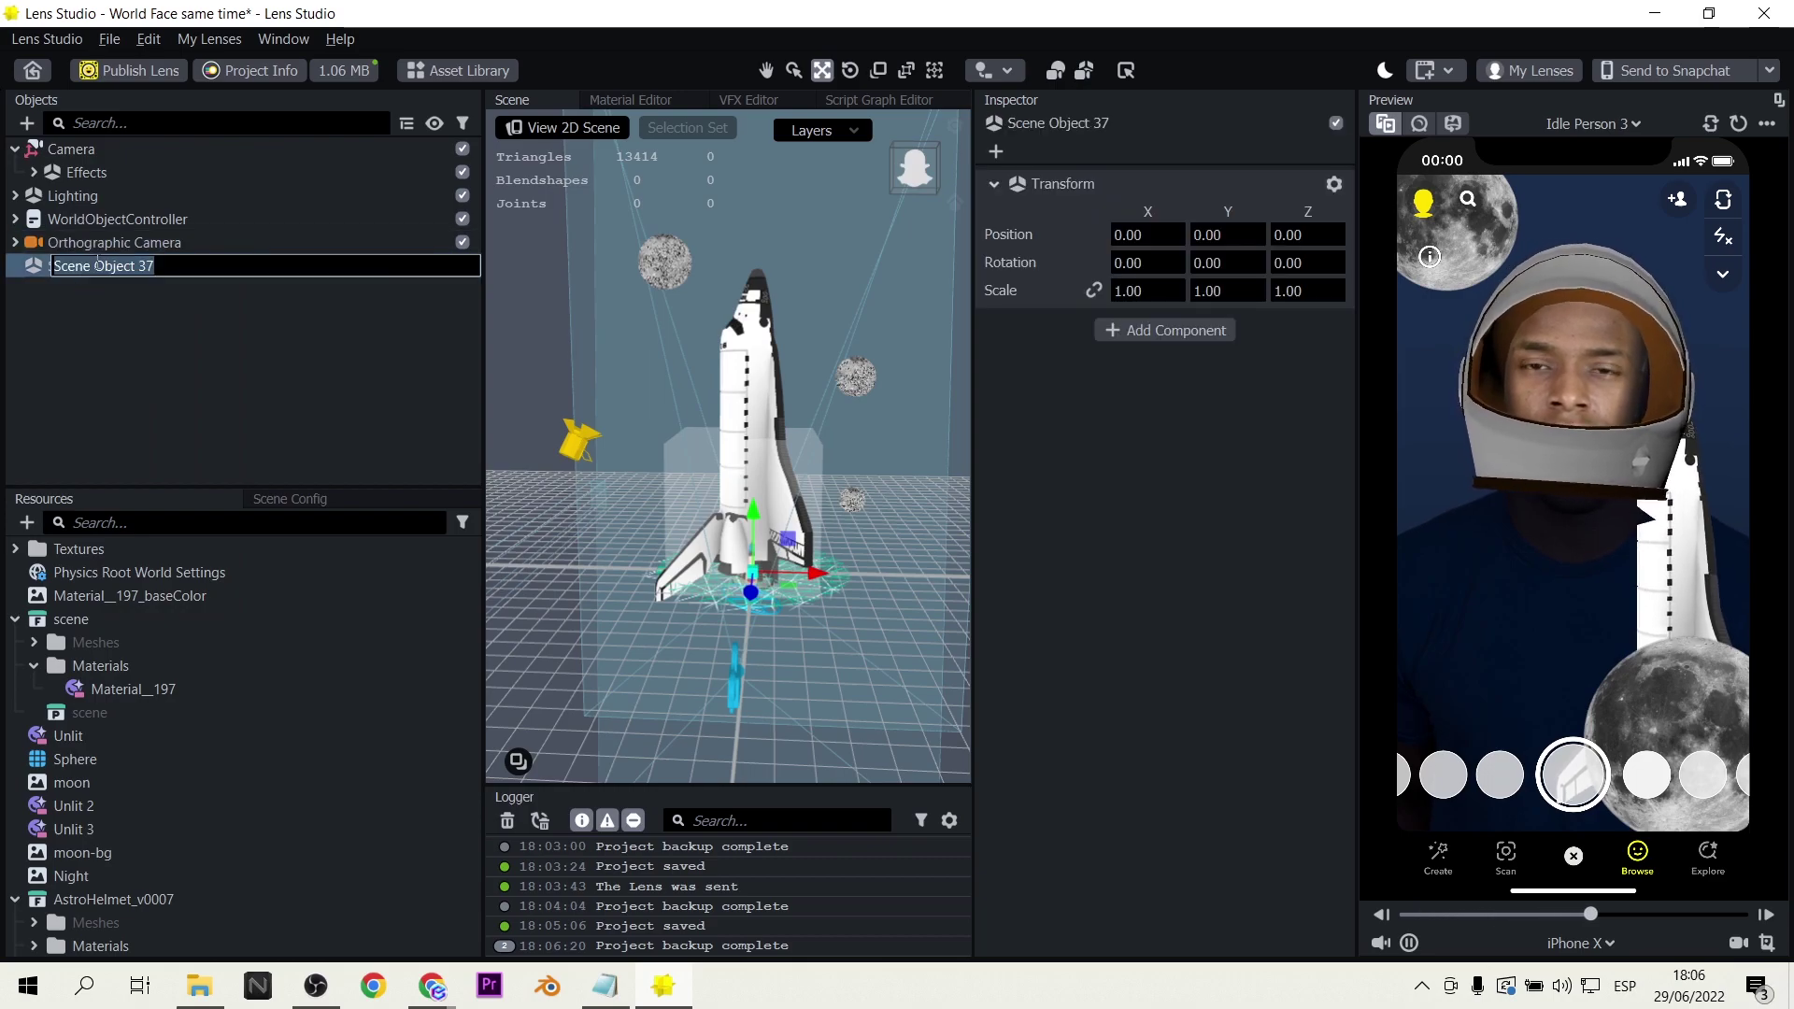
type("Script")
key("Return")
Step: Add a Script component to it and assign a newly created Script resource
left_click(1175, 331)
type("scr")
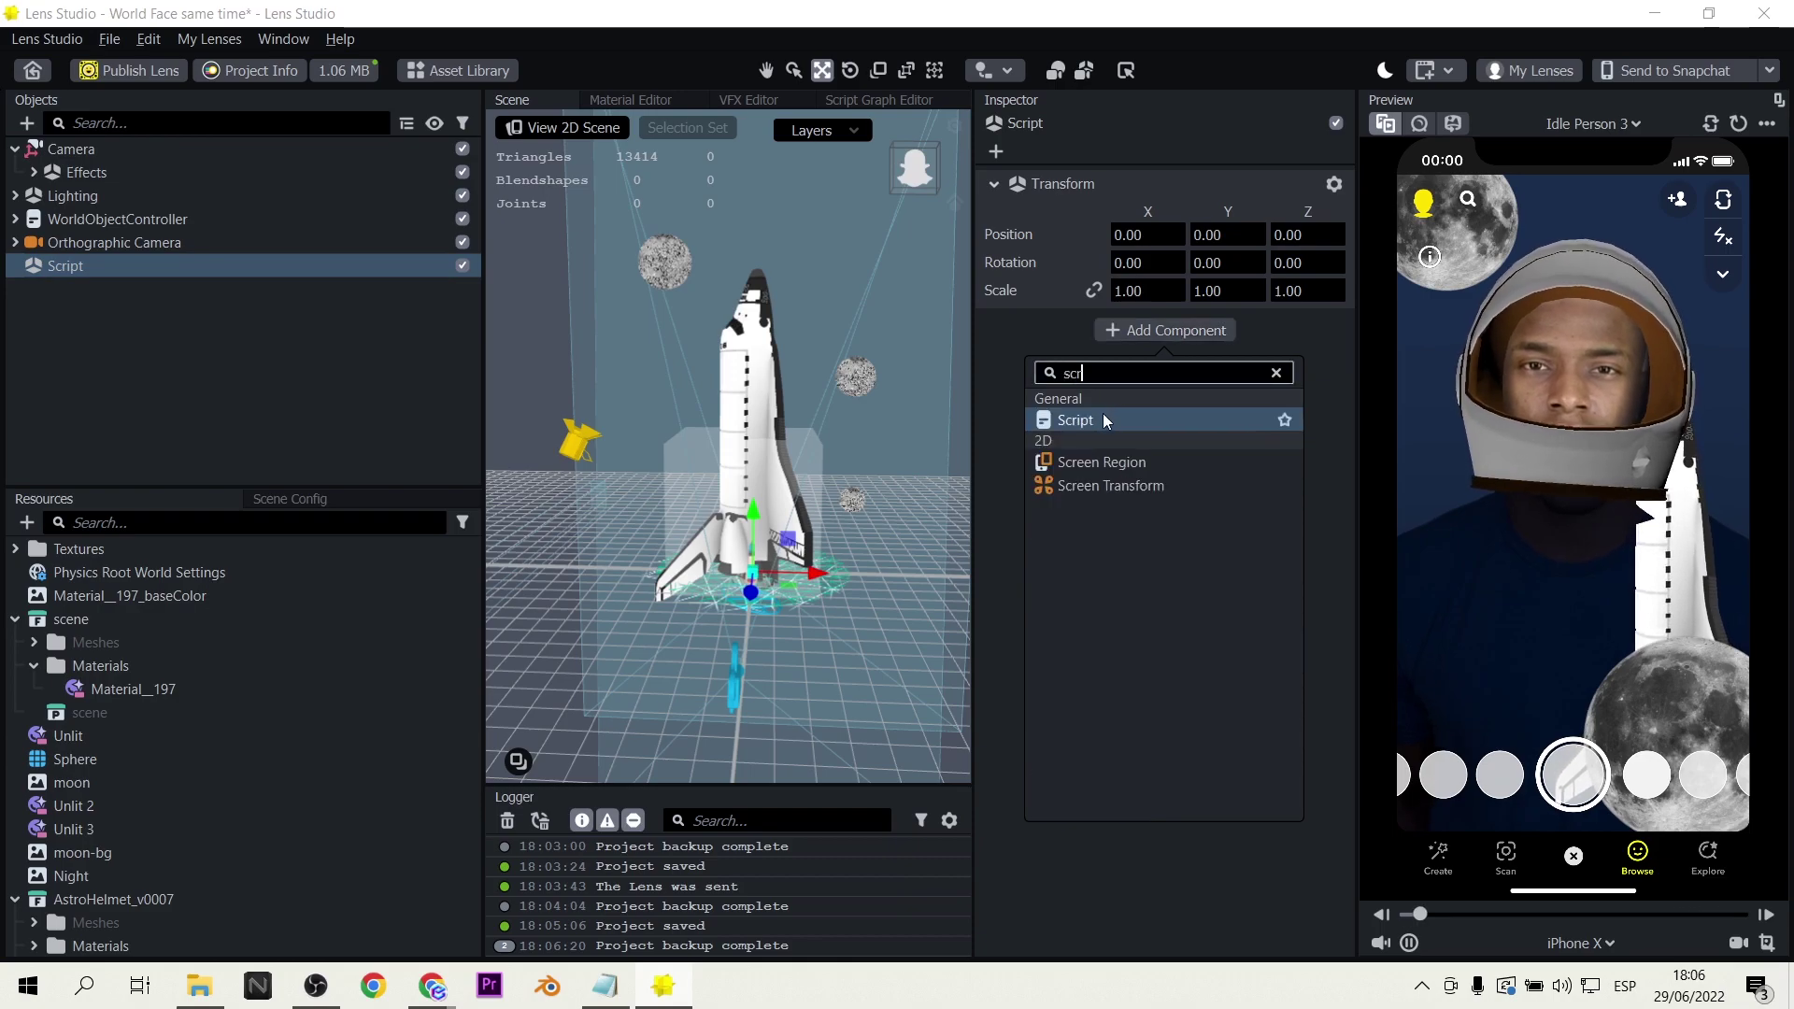
left_click(1094, 420)
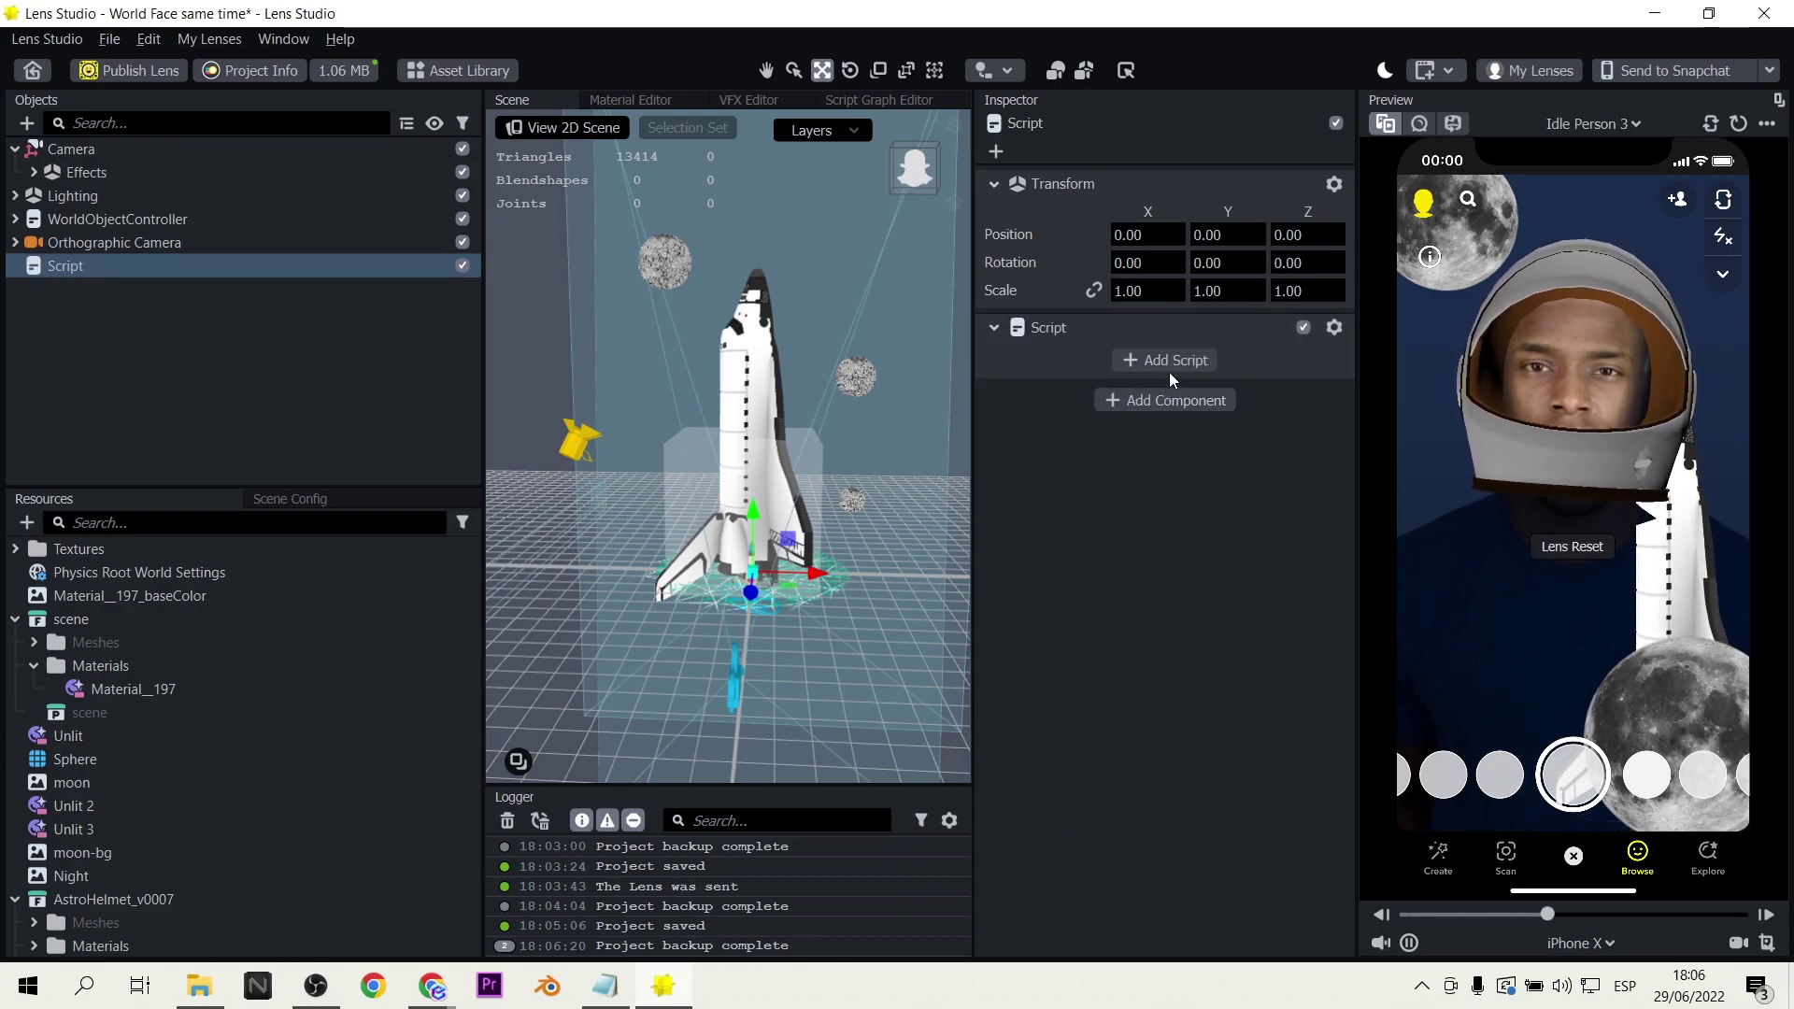
left_click(1175, 364)
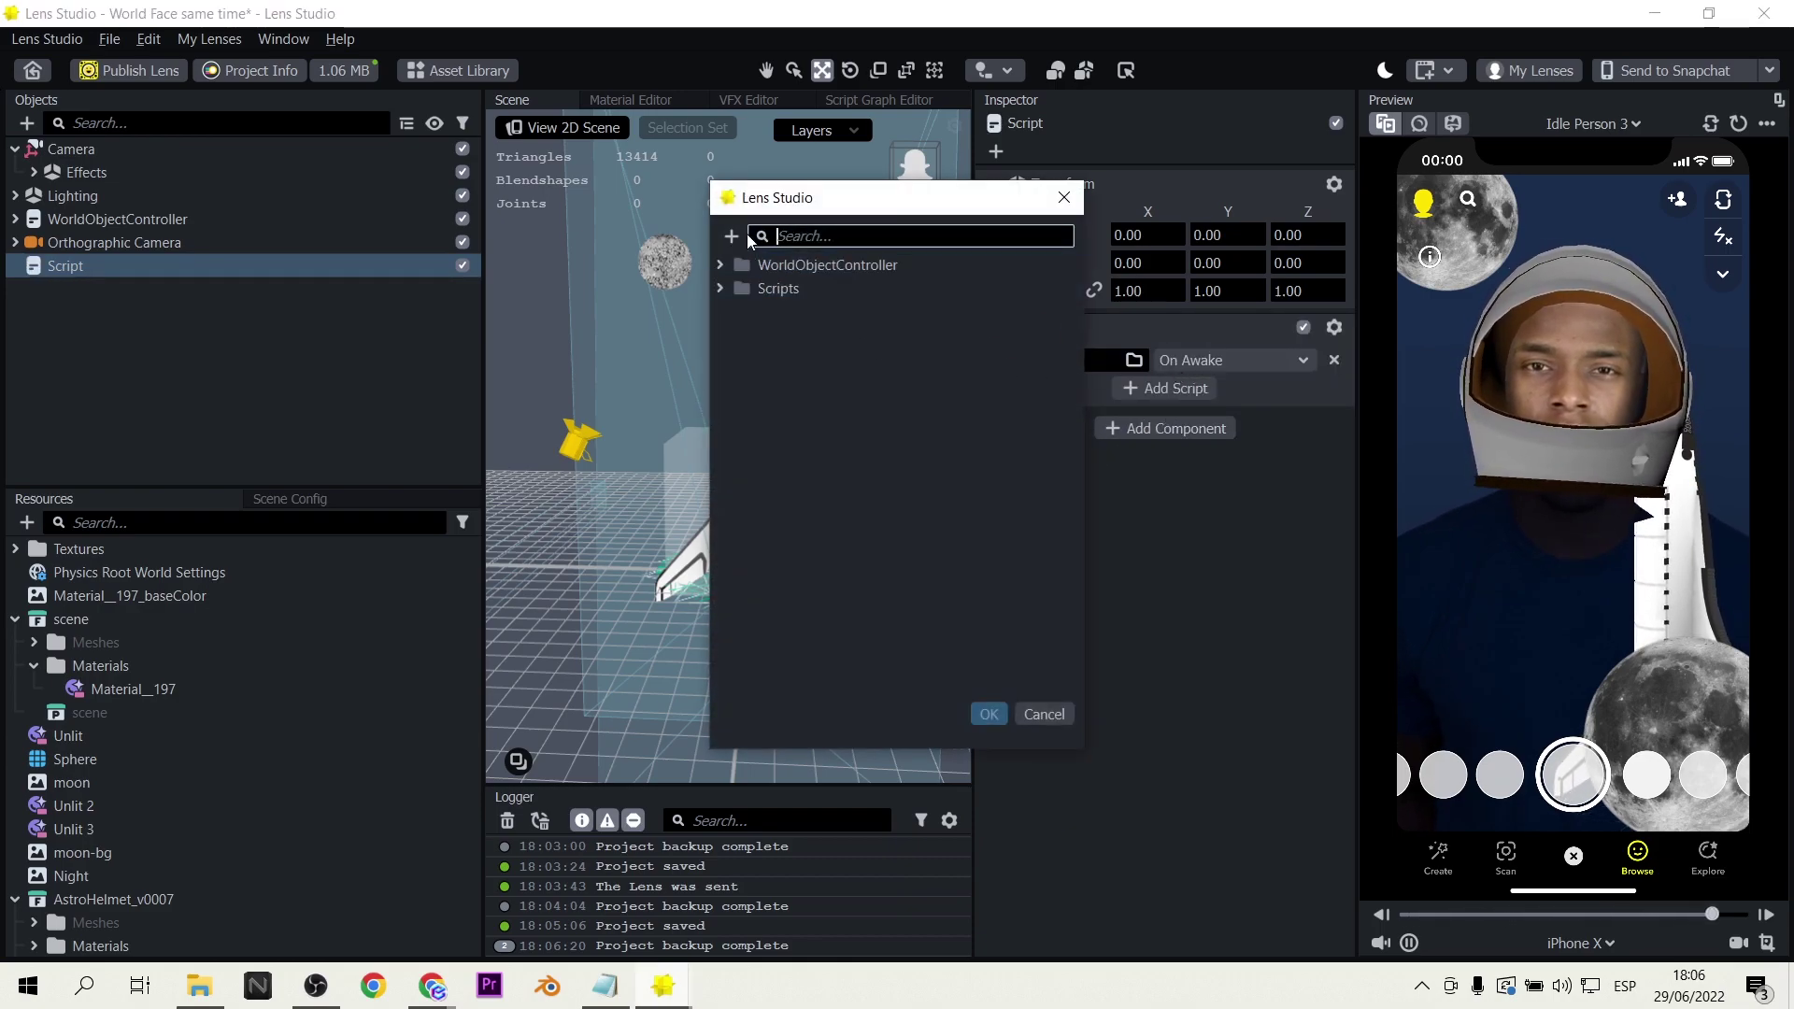
left_click(734, 236)
left_click(641, 309)
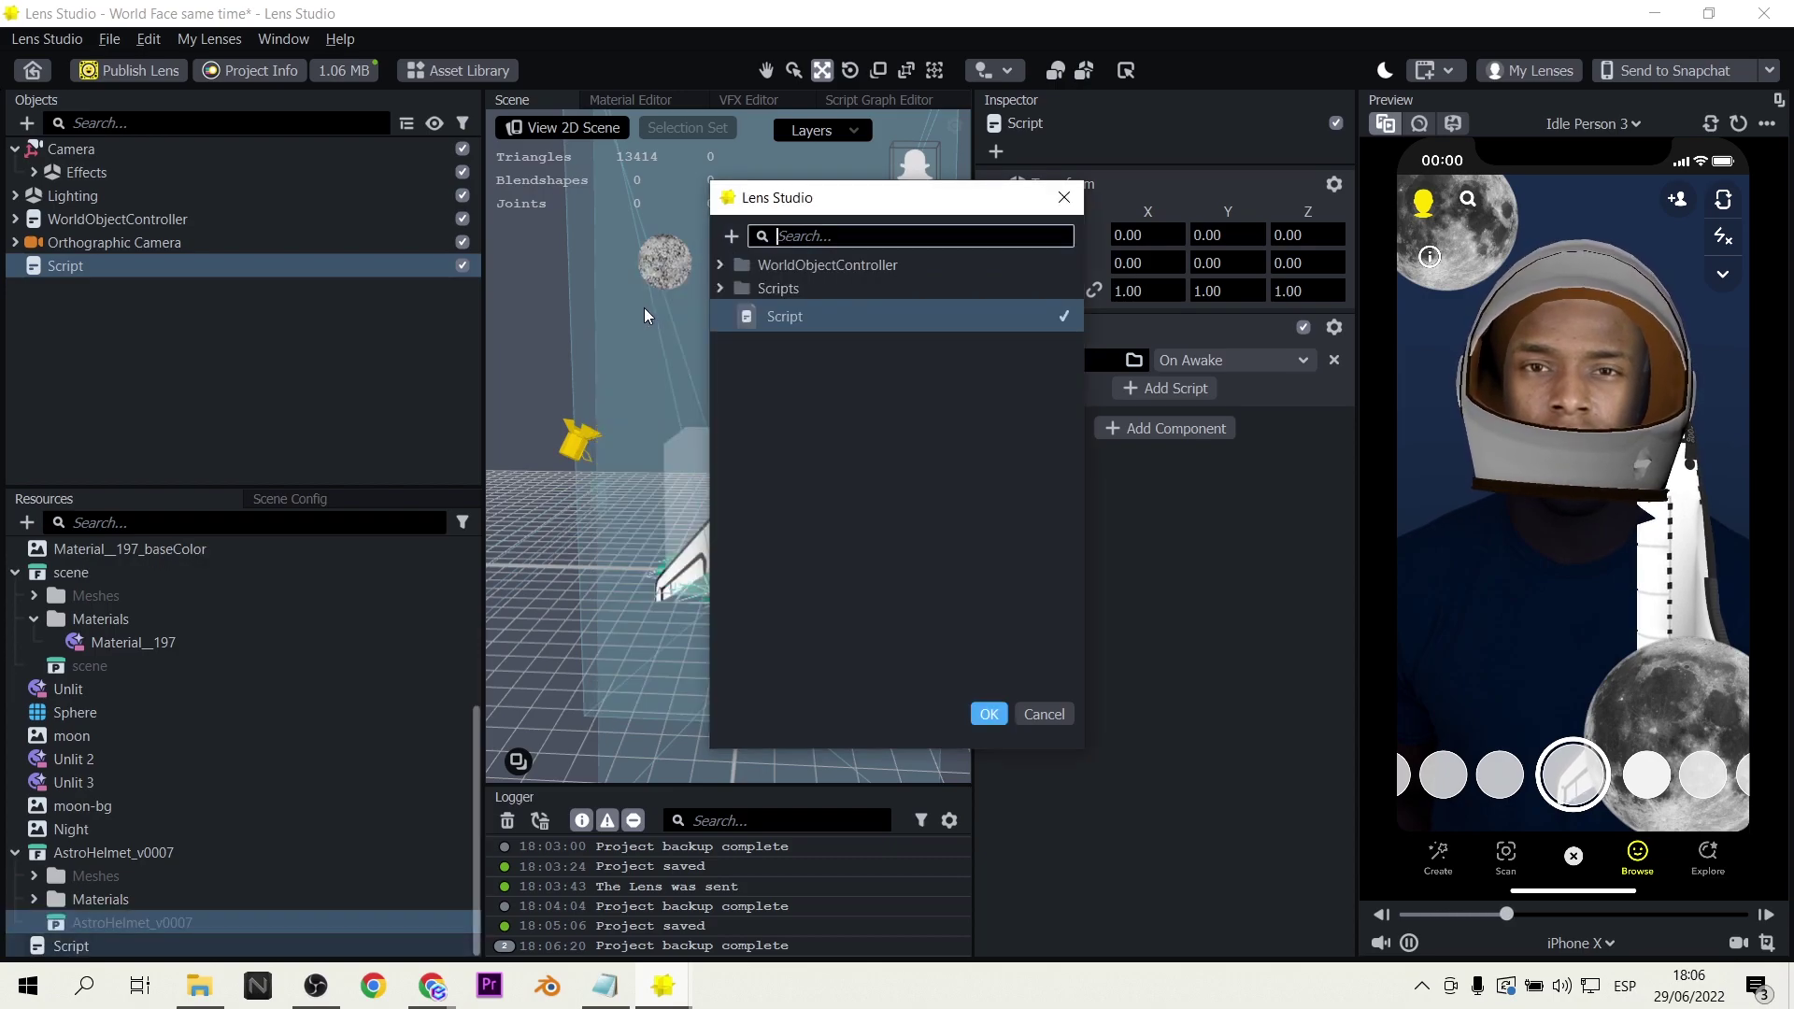
left_click(992, 715)
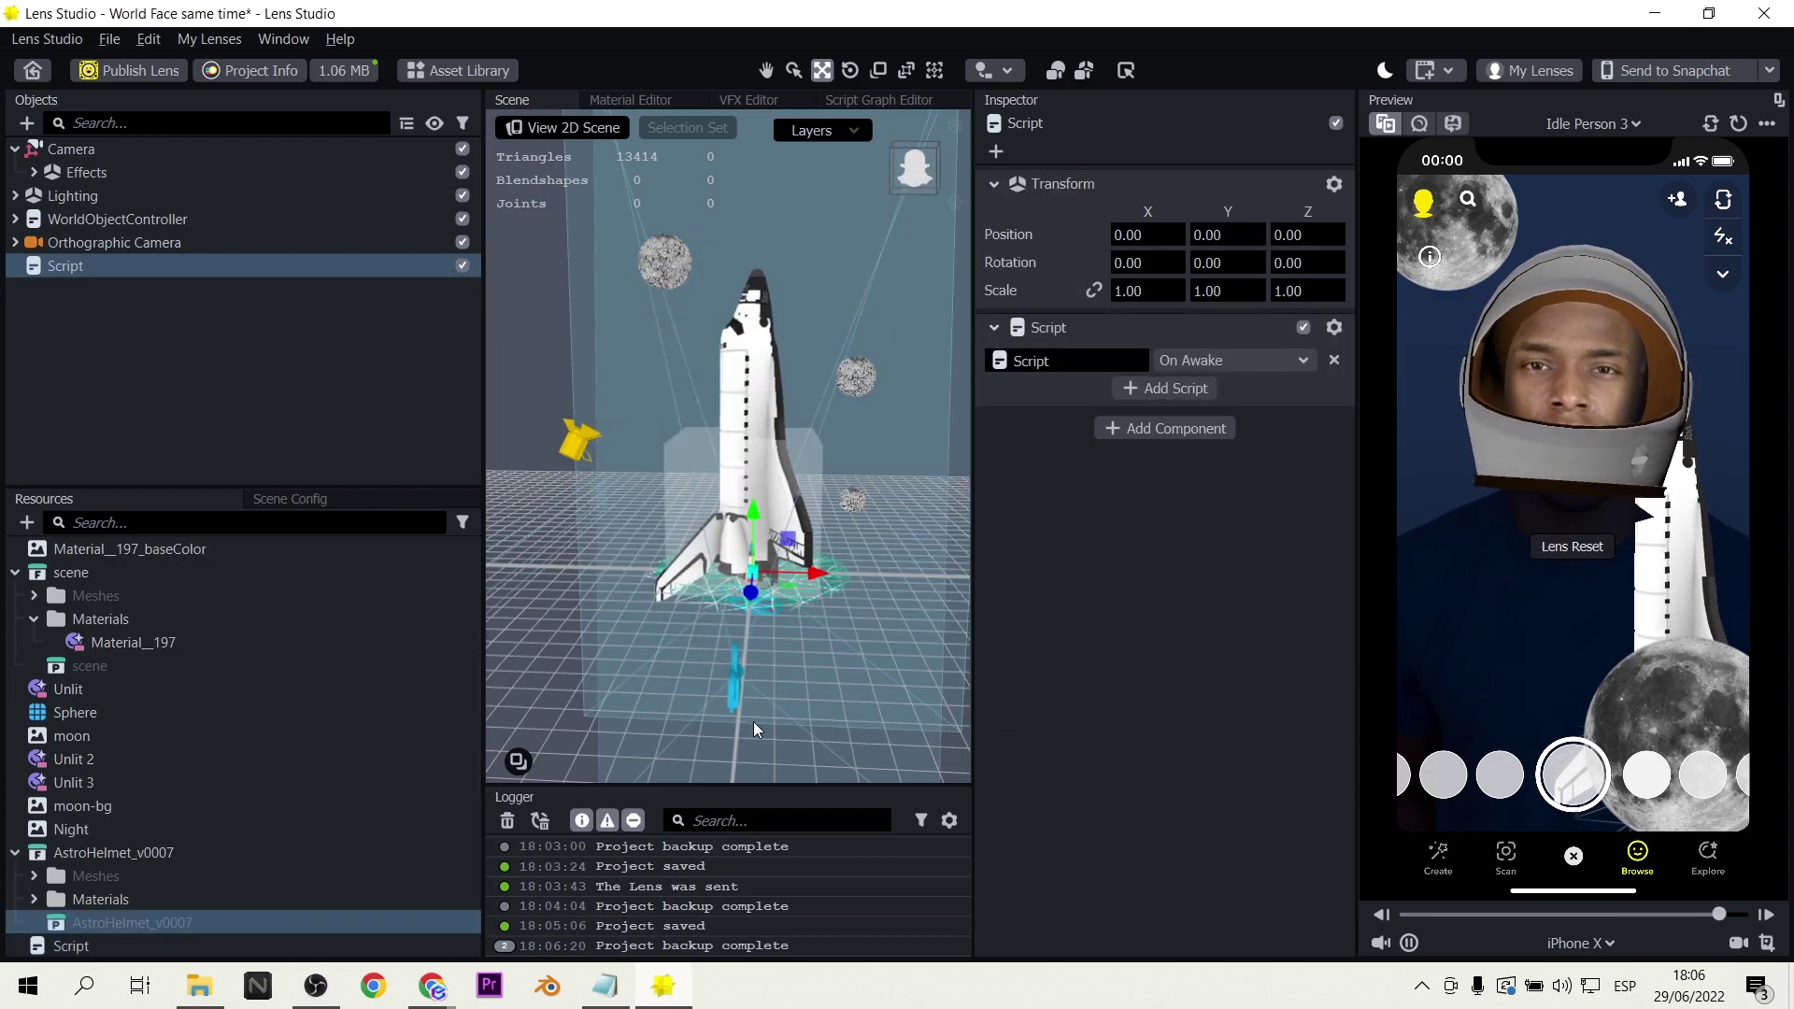